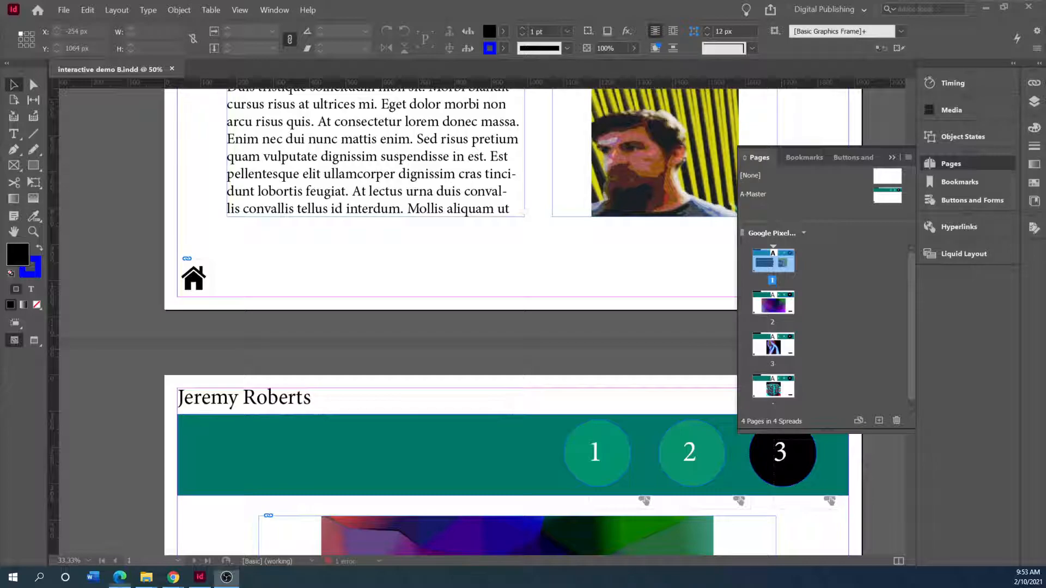
Switch to the Edge browser and test the numbered and home navigation buttons in the published interactive demo B
click(120, 577)
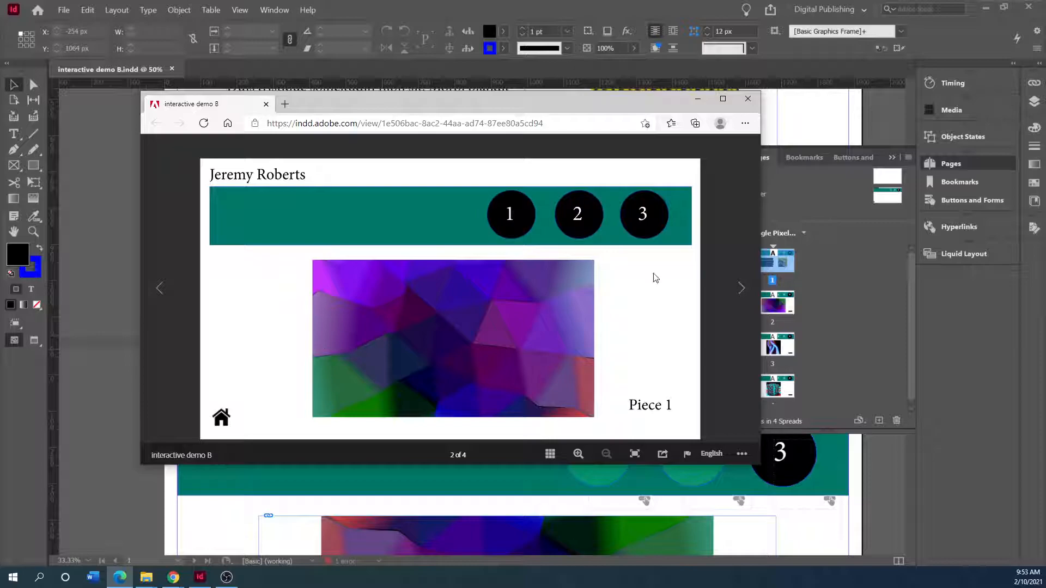
click(221, 416)
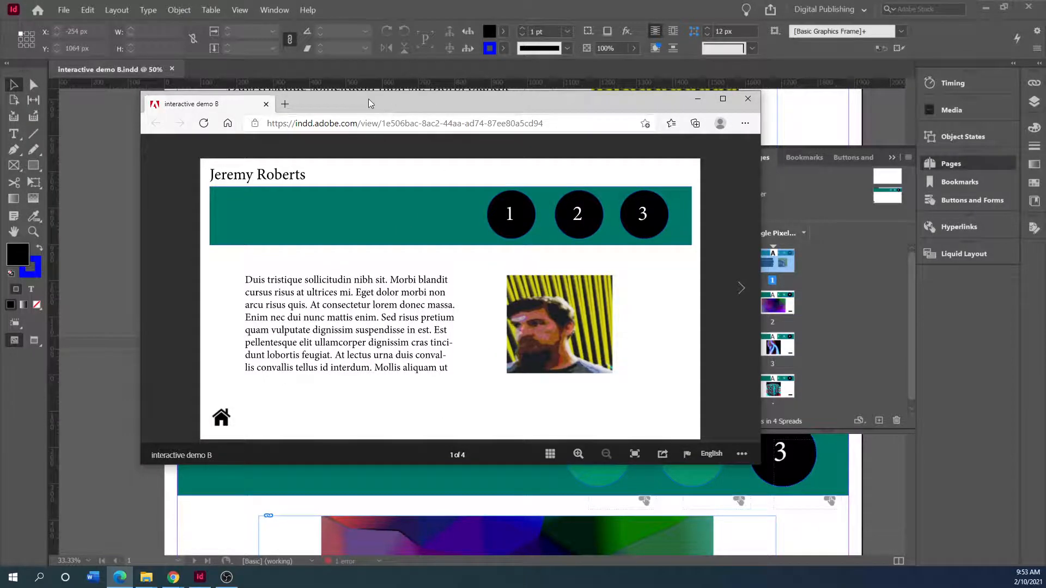
drag(368, 99, 406, 147)
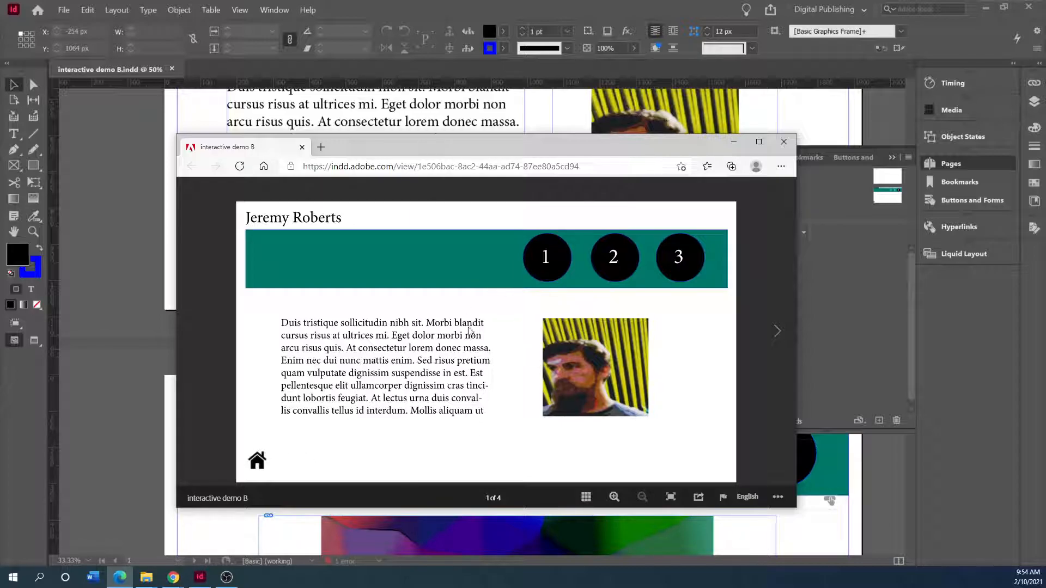
click(546, 257)
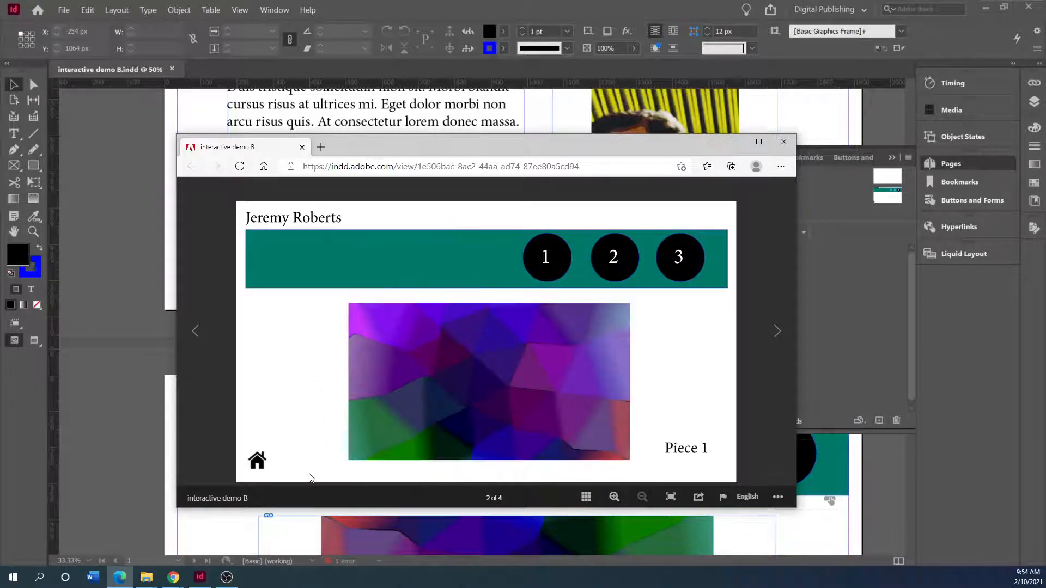
click(633, 277)
click(671, 286)
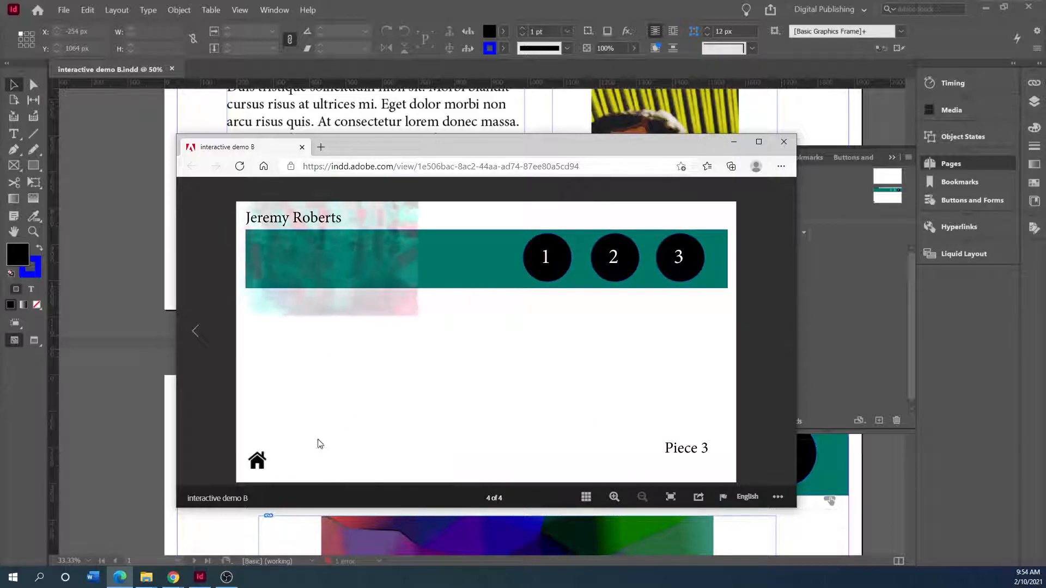
click(259, 462)
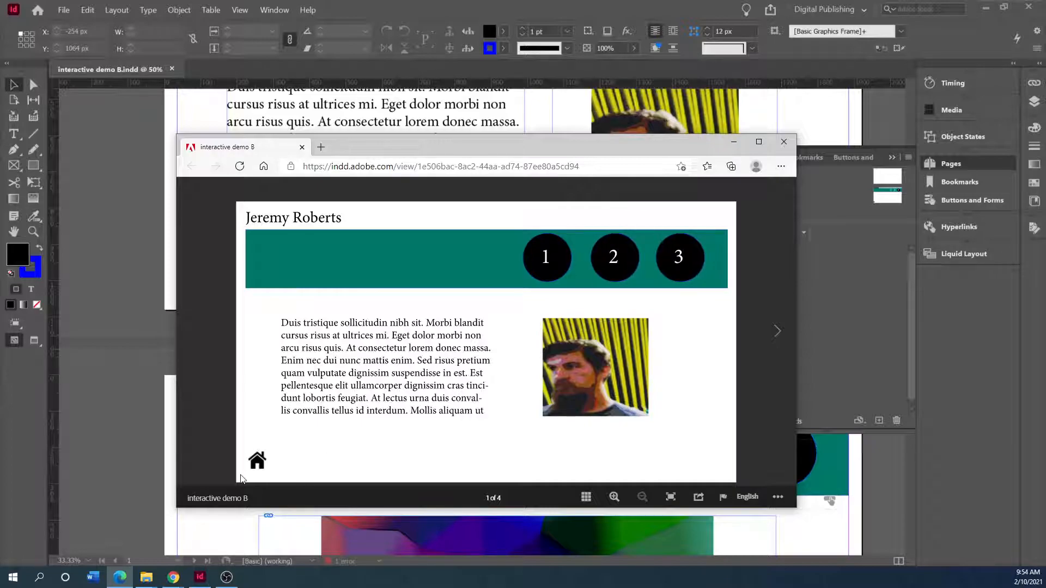
Show the page thumbnails of the published demo, view pages 2, 3 and 4 through them, and move the browser window out of the way
click(587, 498)
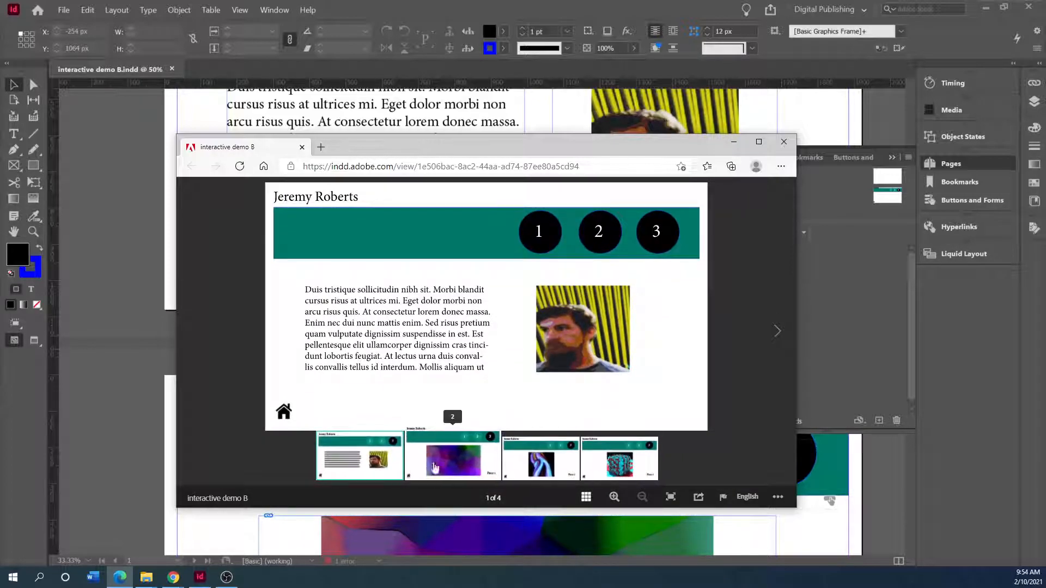
mouse_move(572, 152)
mouse_down()
mouse_move(659, 162)
mouse_move(578, 148)
mouse_up()
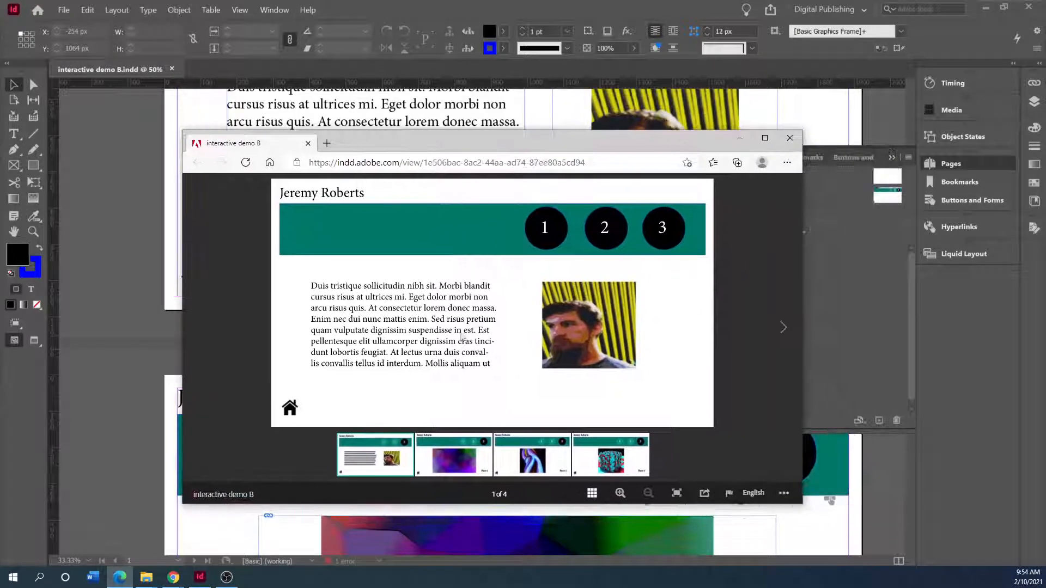
drag(414, 131, 379, 177)
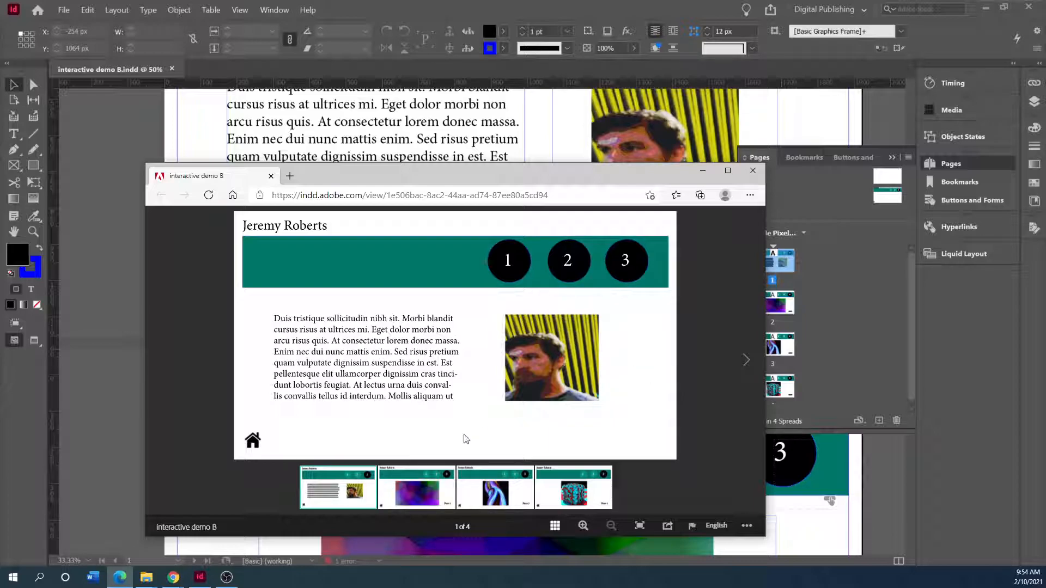
click(418, 485)
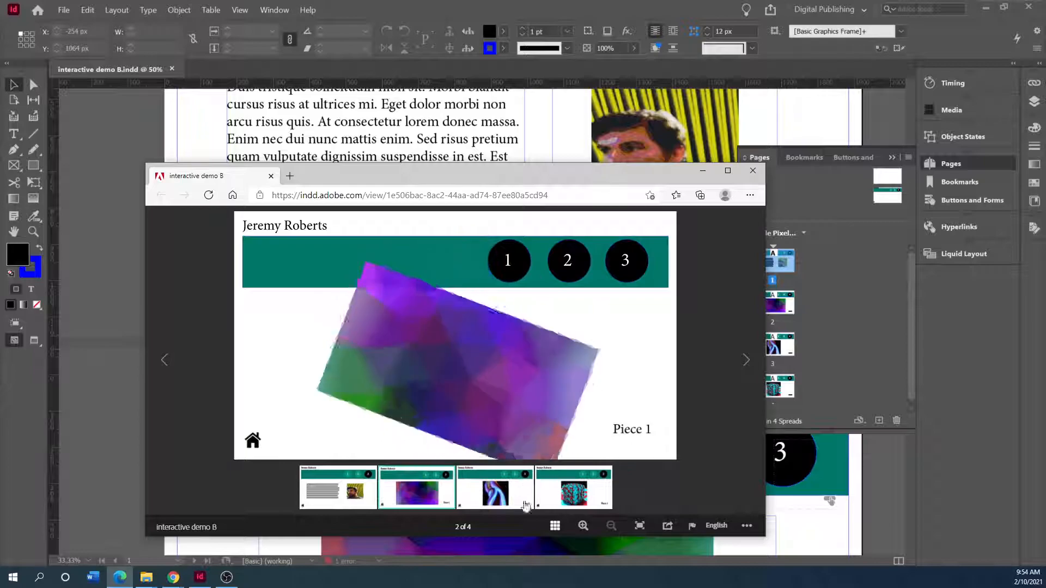
click(495, 484)
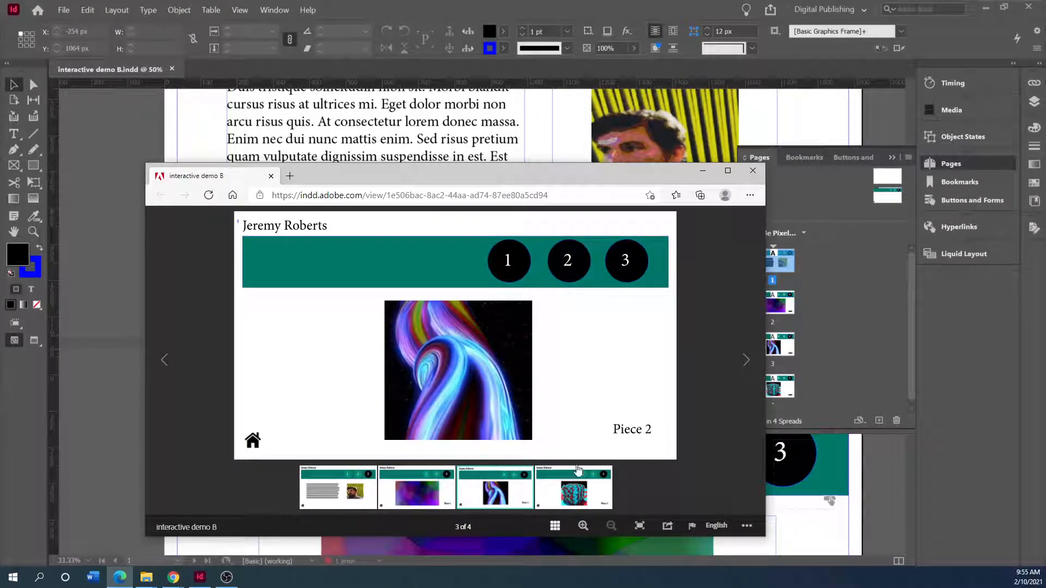
click(591, 506)
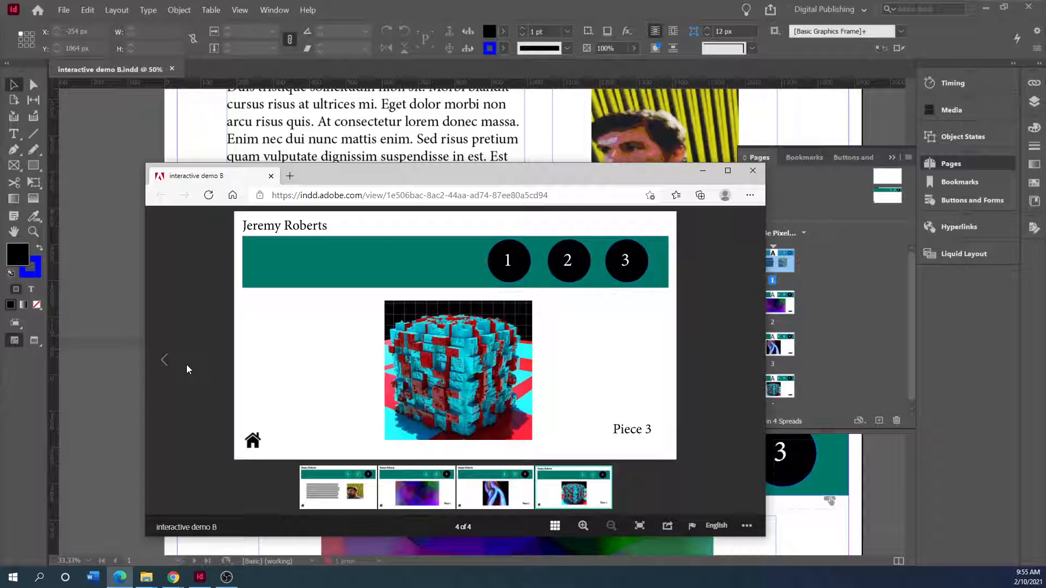
drag(335, 183, 0, 193)
Switch back to InDesign and create a new one-page 1920 x 1080 px landscape document
scroll(403, 322, down, 5)
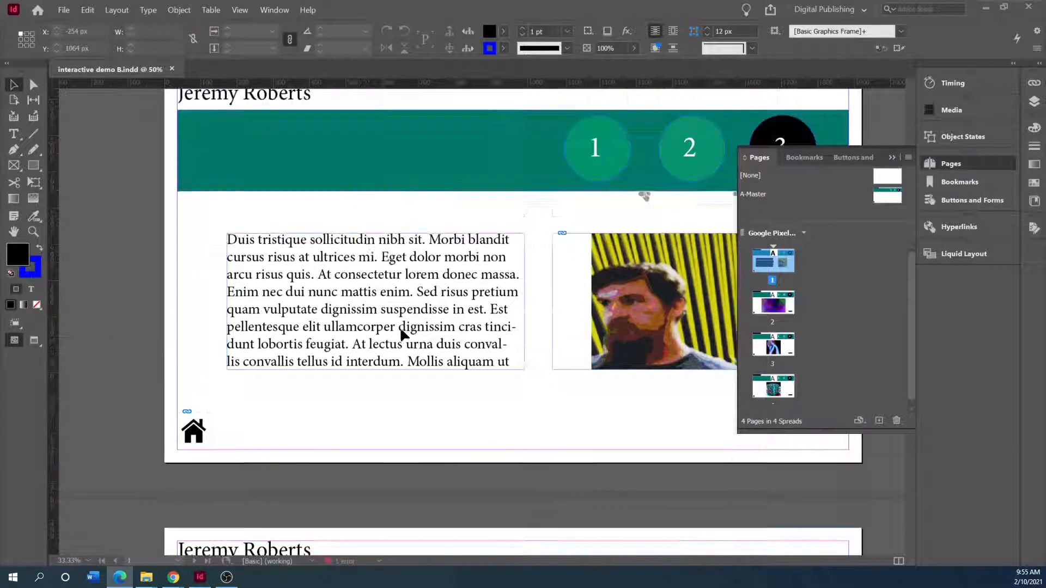
scroll(409, 338, up, 1)
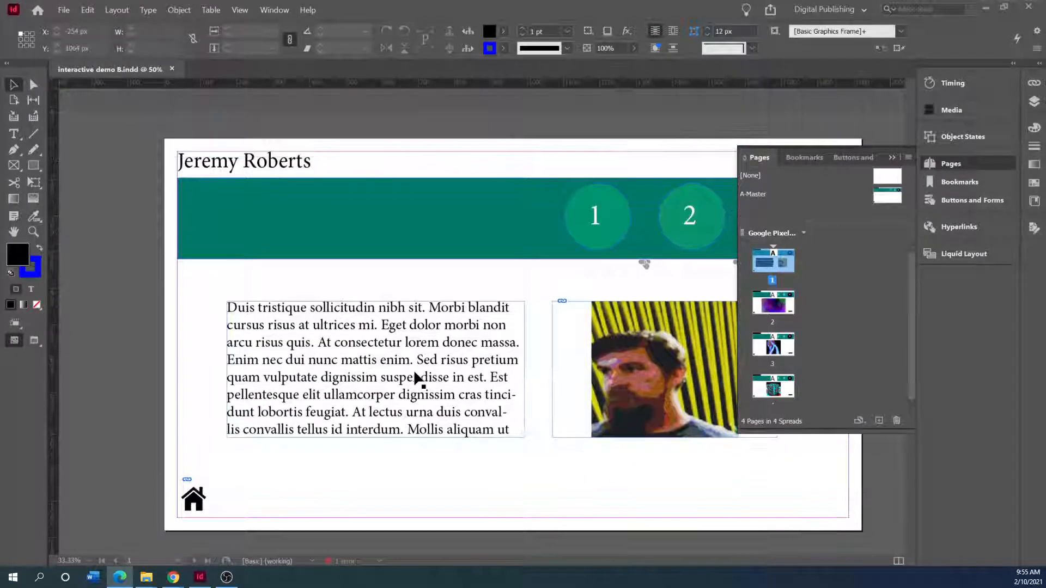
click(64, 10)
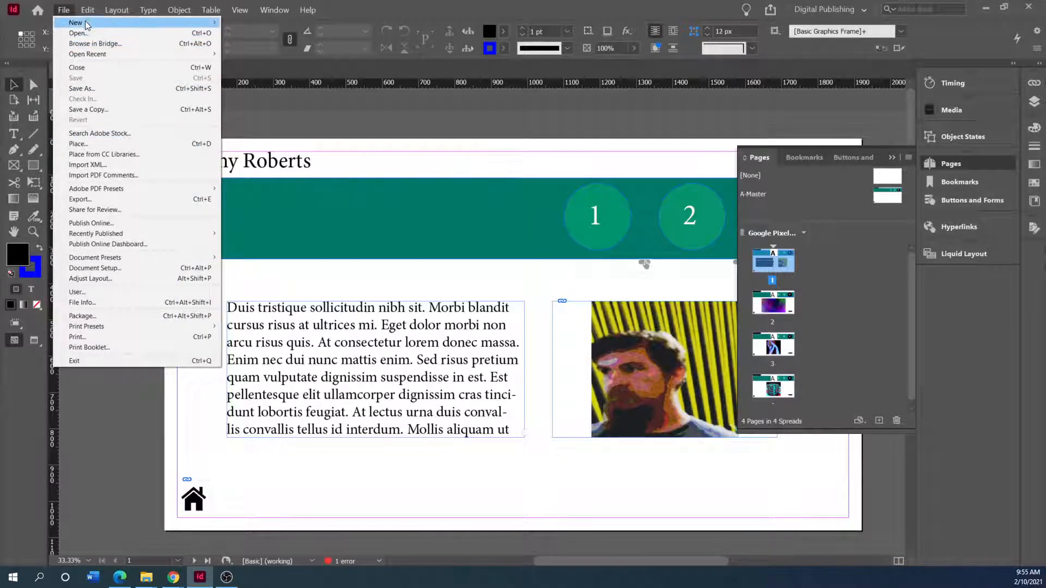
mouse_move(86, 23)
click(263, 25)
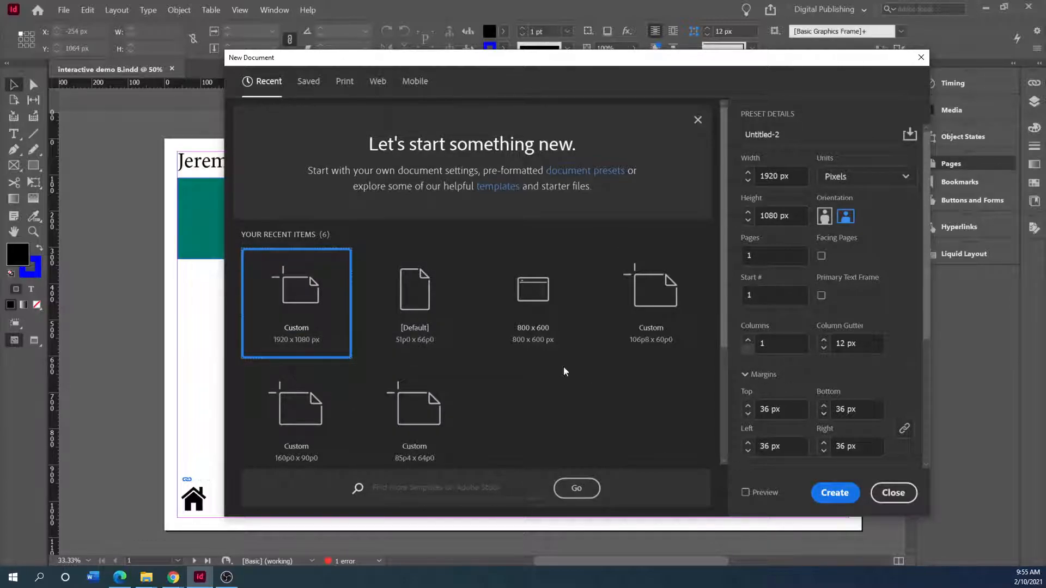
click(841, 496)
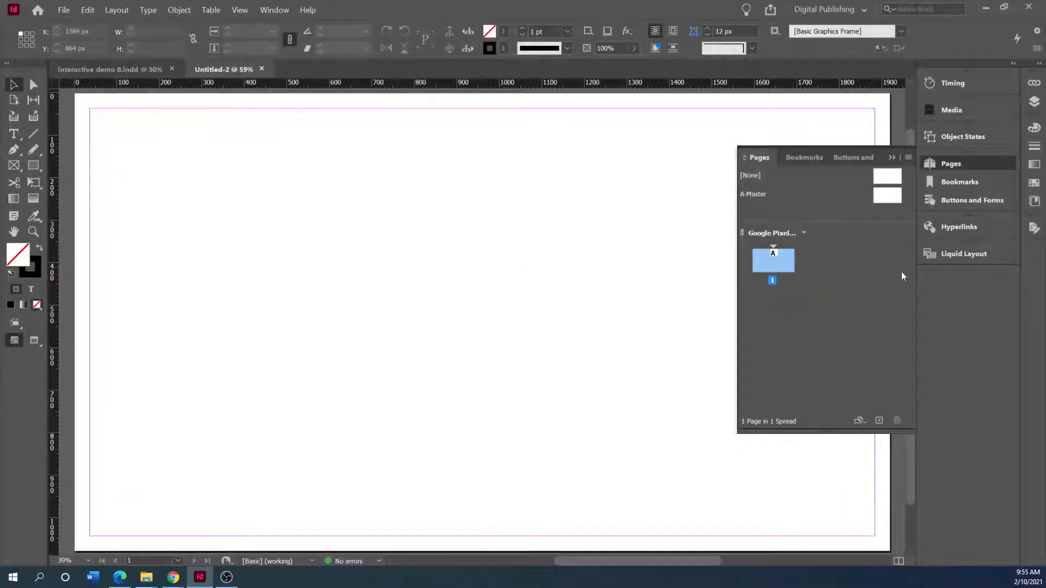
Try the Essentials workspace and return to the Digital Publishing workspace
click(866, 12)
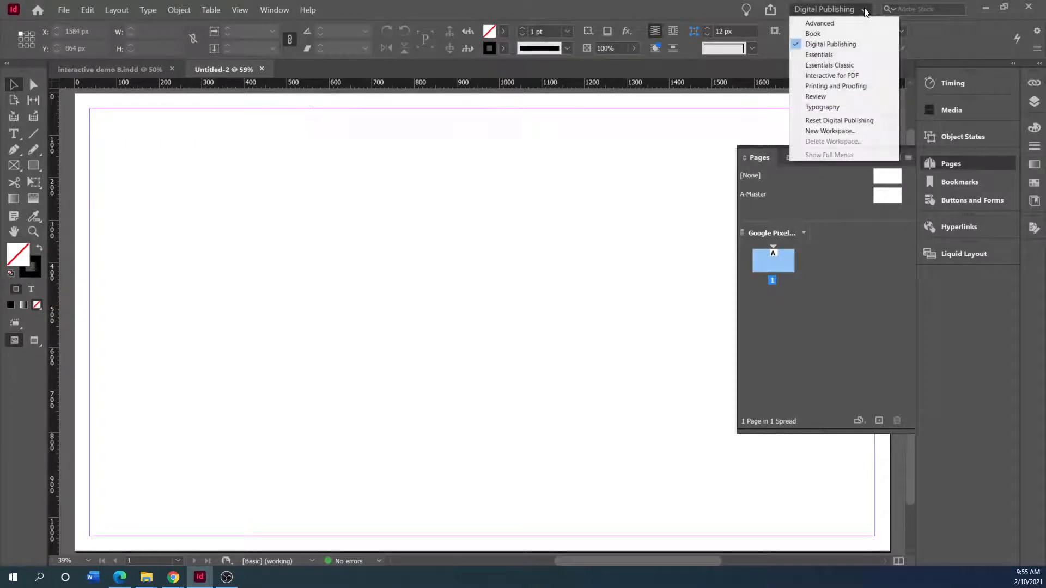
click(833, 57)
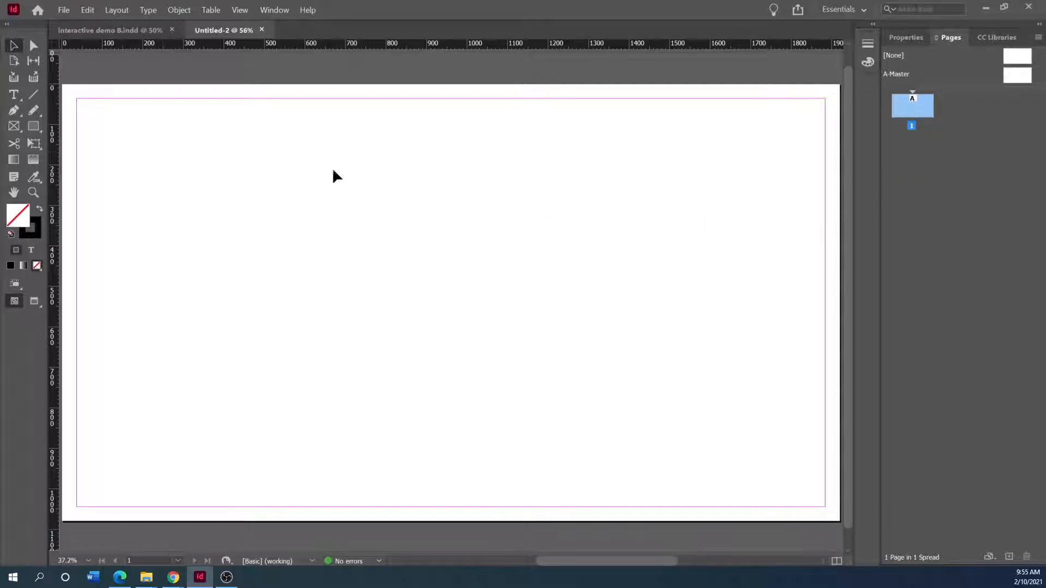
click(857, 11)
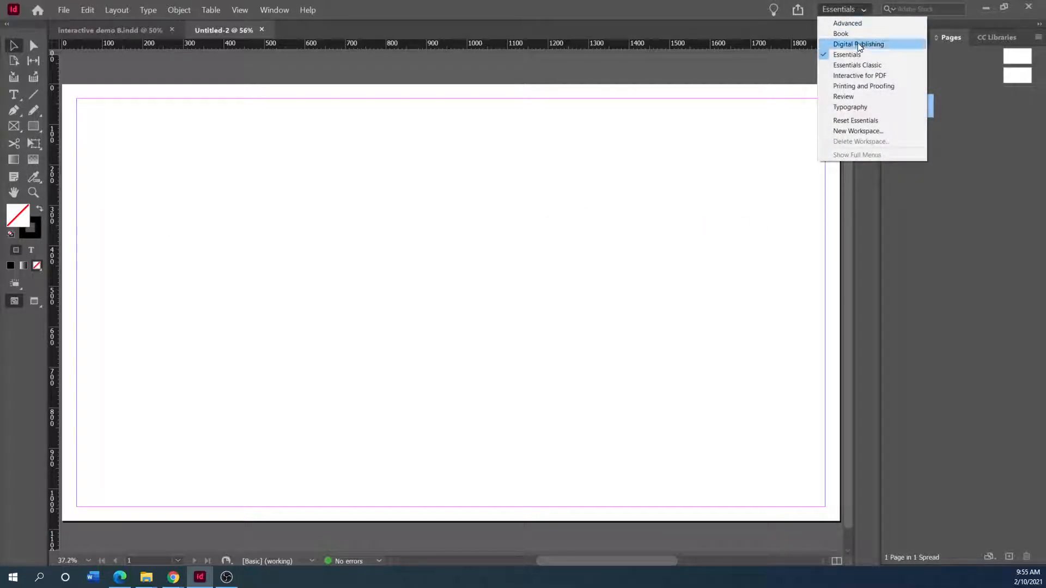
click(858, 43)
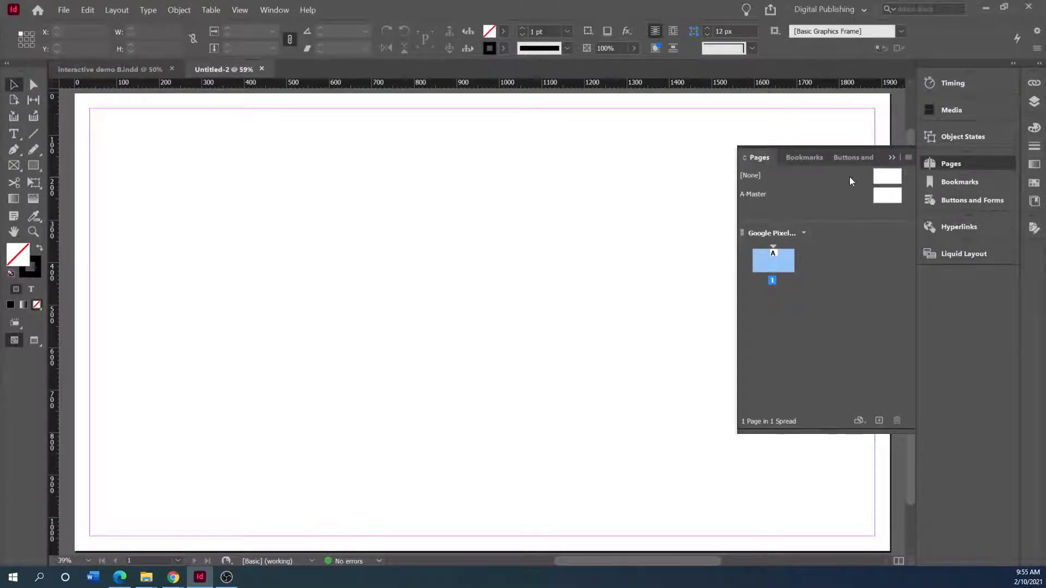
Open the interactive Animation panel and dock it with the Media panel
click(274, 9)
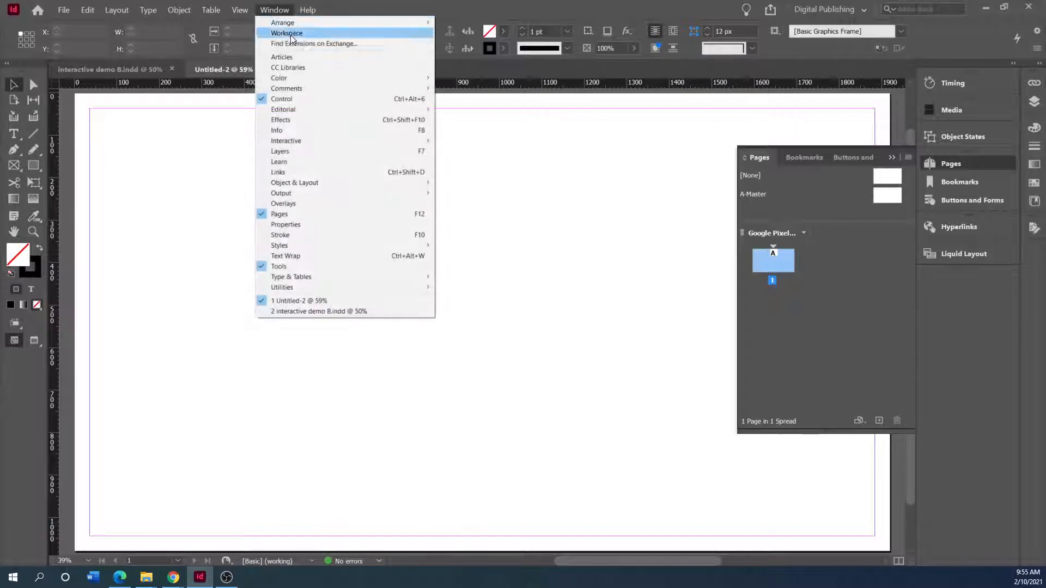
mouse_move(289, 142)
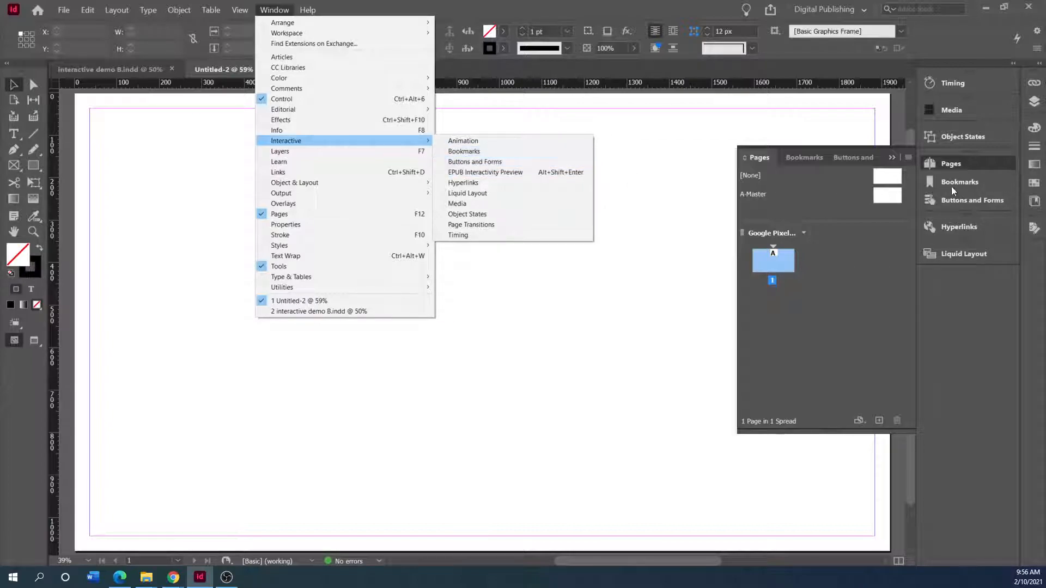
click(461, 143)
drag(435, 117, 962, 98)
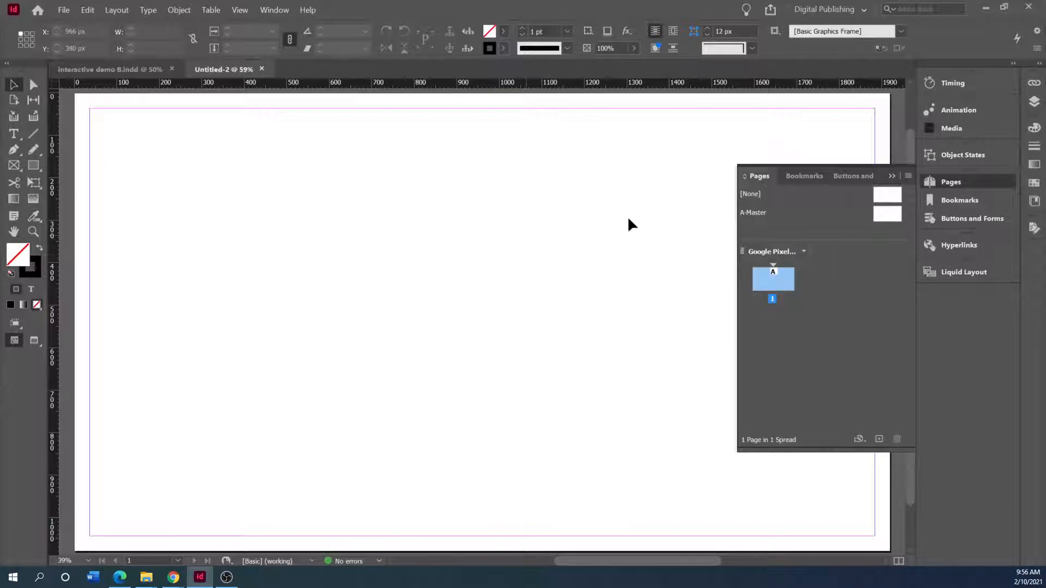
Collapse and reopen the Pages panel and select the new document's A-Master
click(893, 176)
click(945, 182)
click(892, 219)
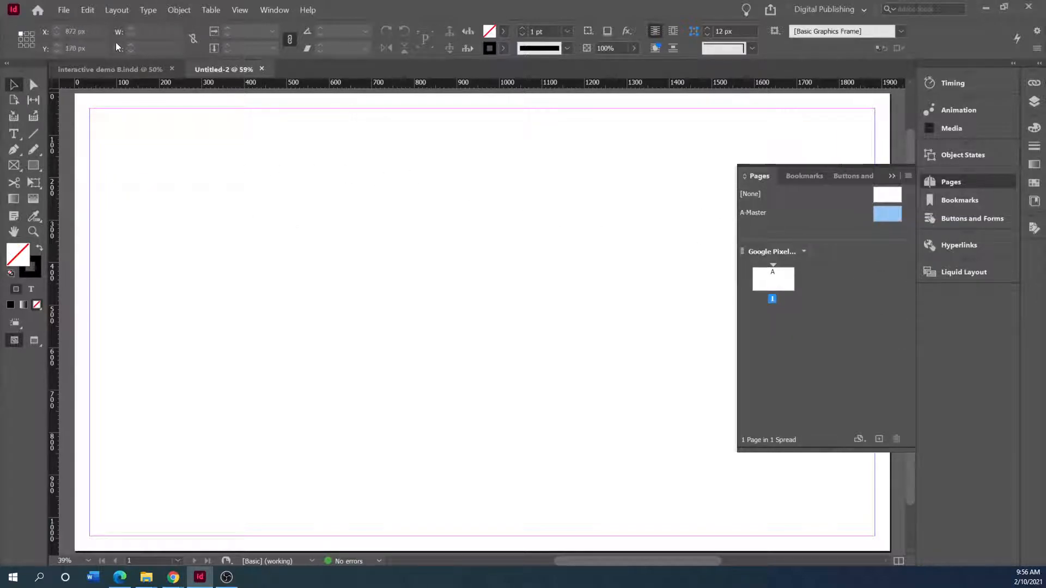
Go to interactive demo B.indd, examine the elements repeated on its pages, and return to page 1
click(113, 68)
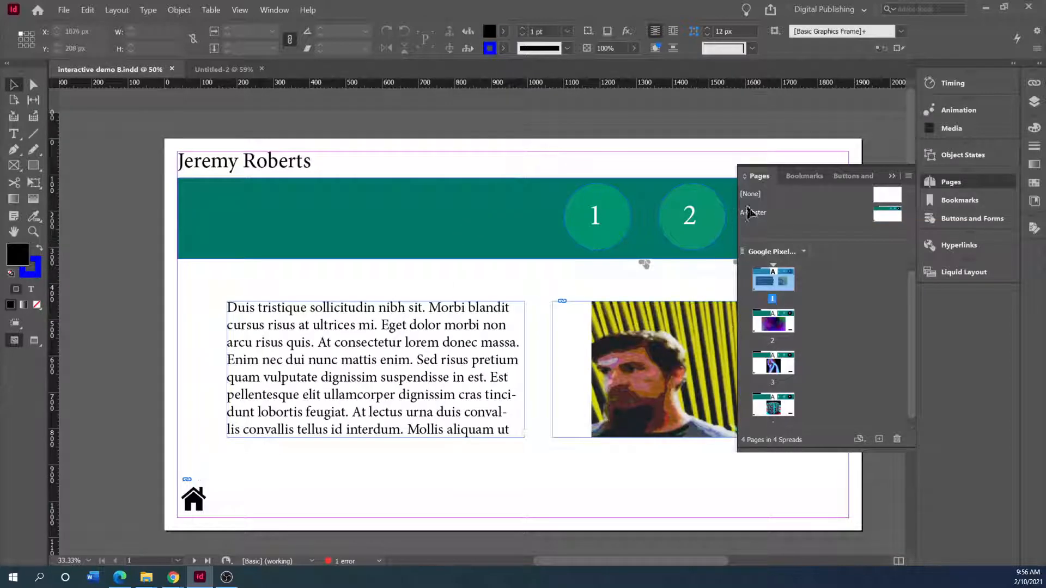
scroll(380, 345, down, 10)
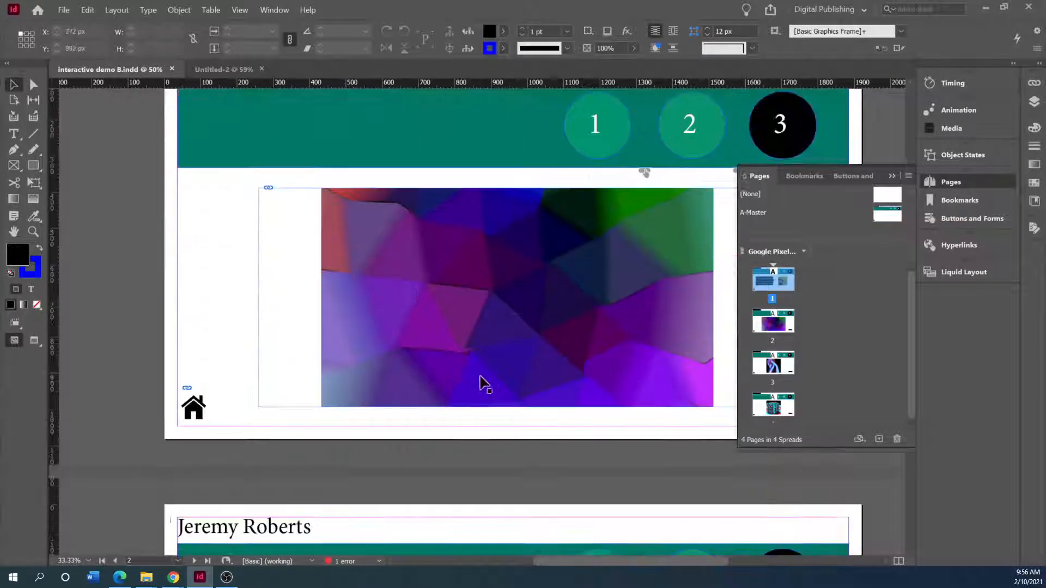
scroll(485, 384, down, 10)
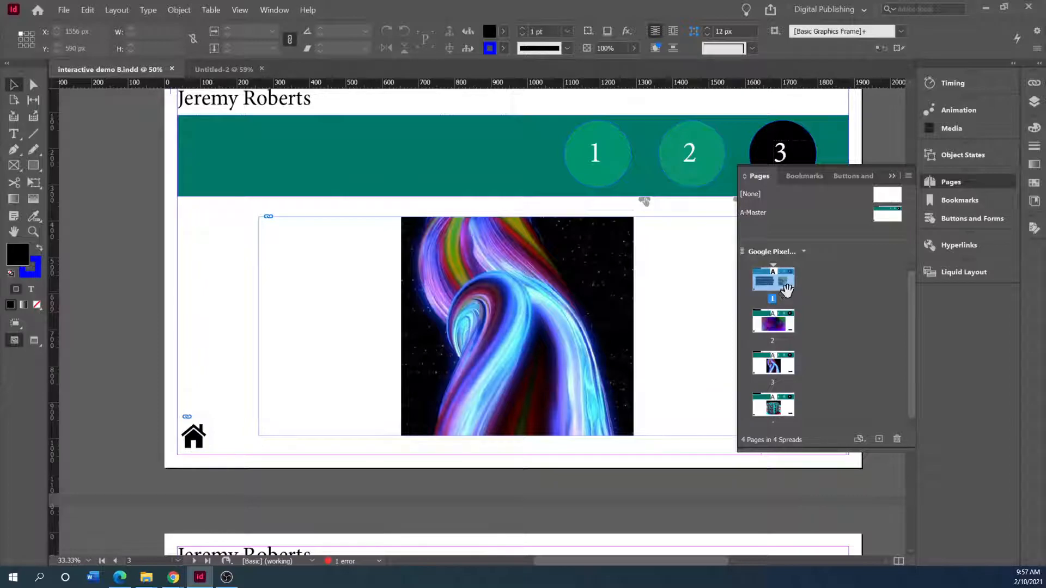
double_click(787, 290)
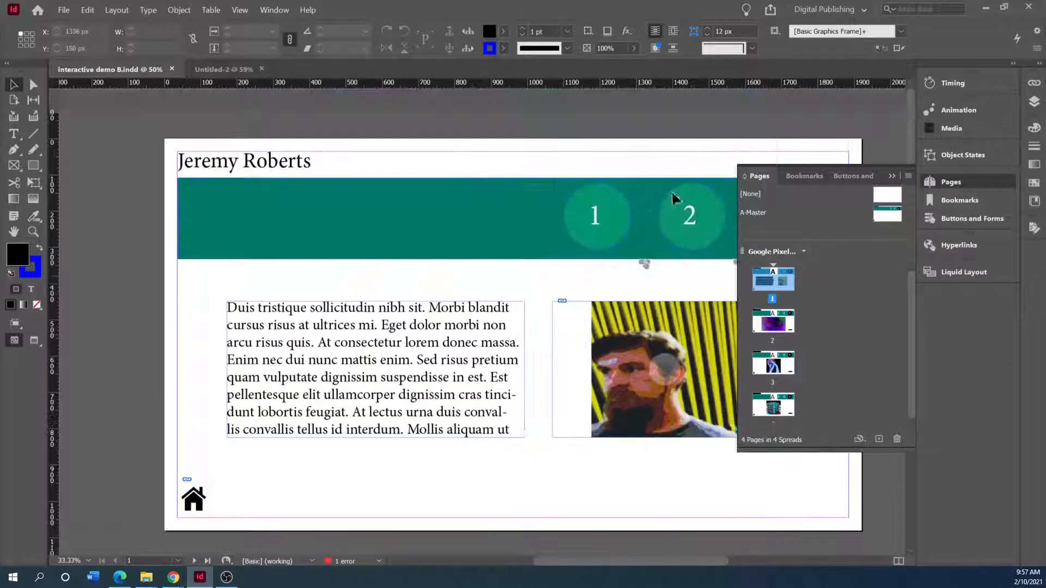
View the demo's A-Master, compare it with the document pages, and return to Untitled-2
double_click(895, 216)
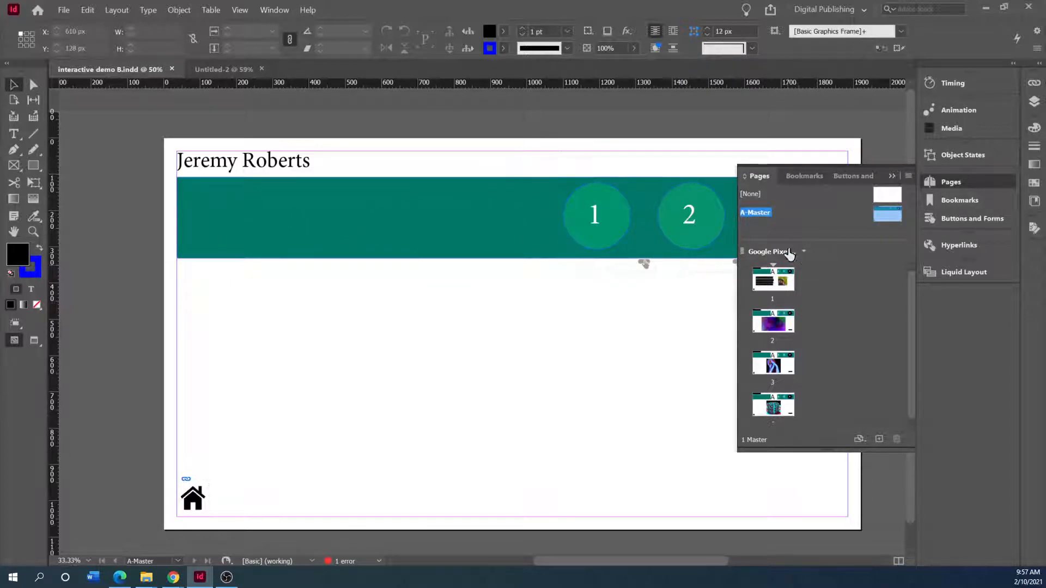
click(772, 277)
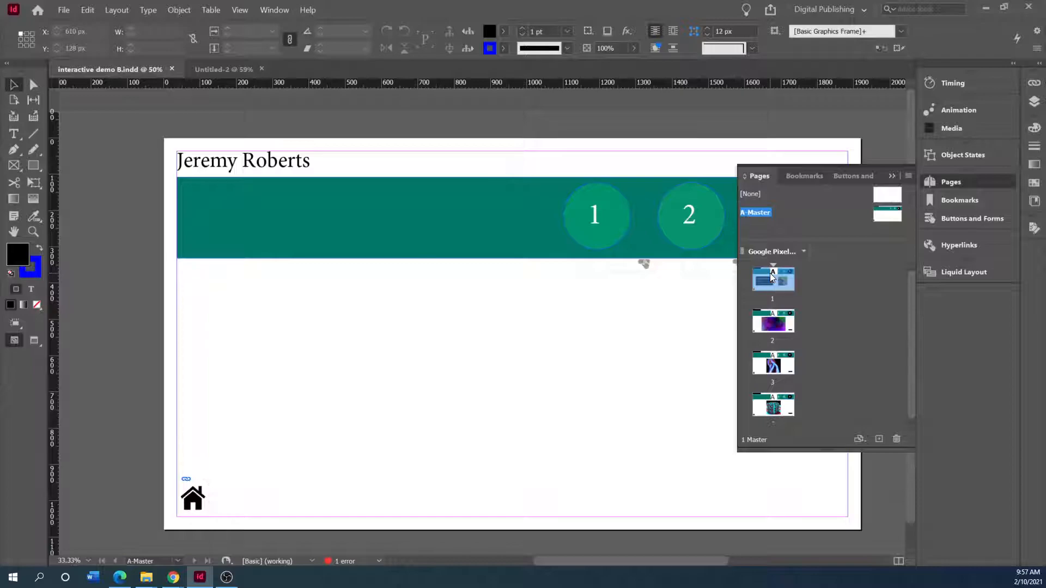
double_click(771, 277)
scroll(591, 411, down, 5)
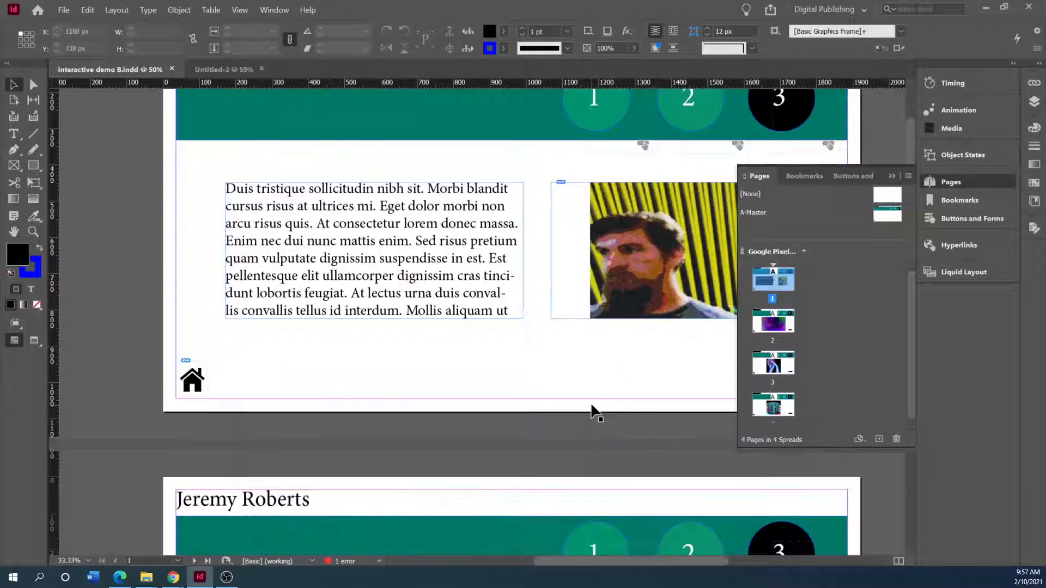
scroll(592, 412, down, 15)
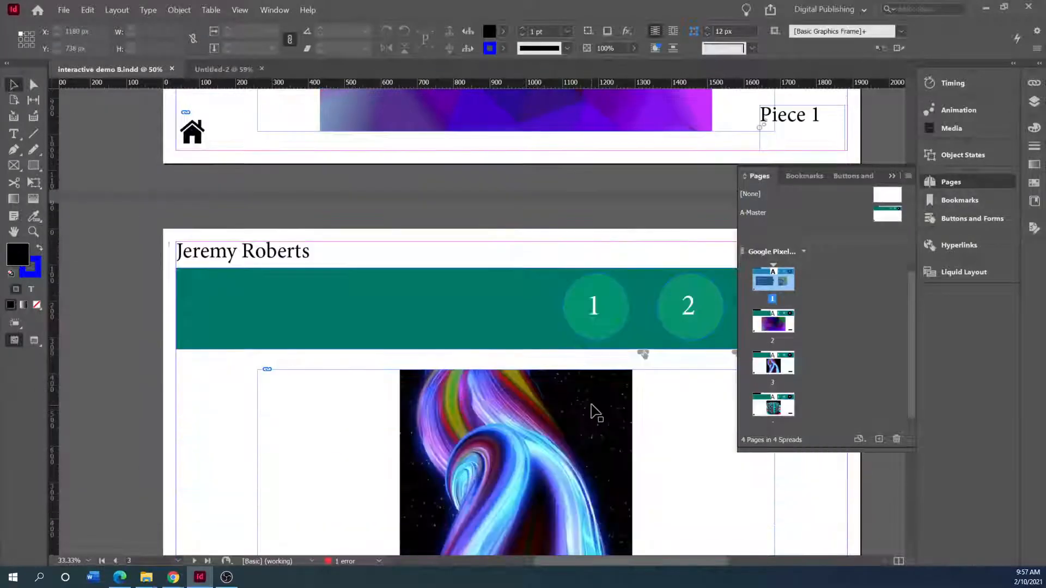
scroll(591, 411, up, 10)
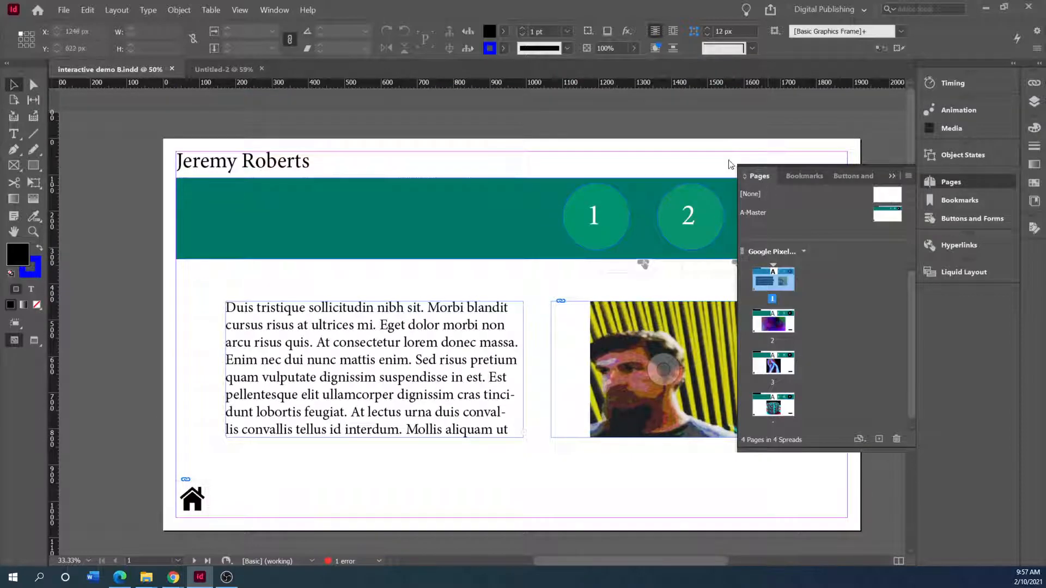
click(212, 69)
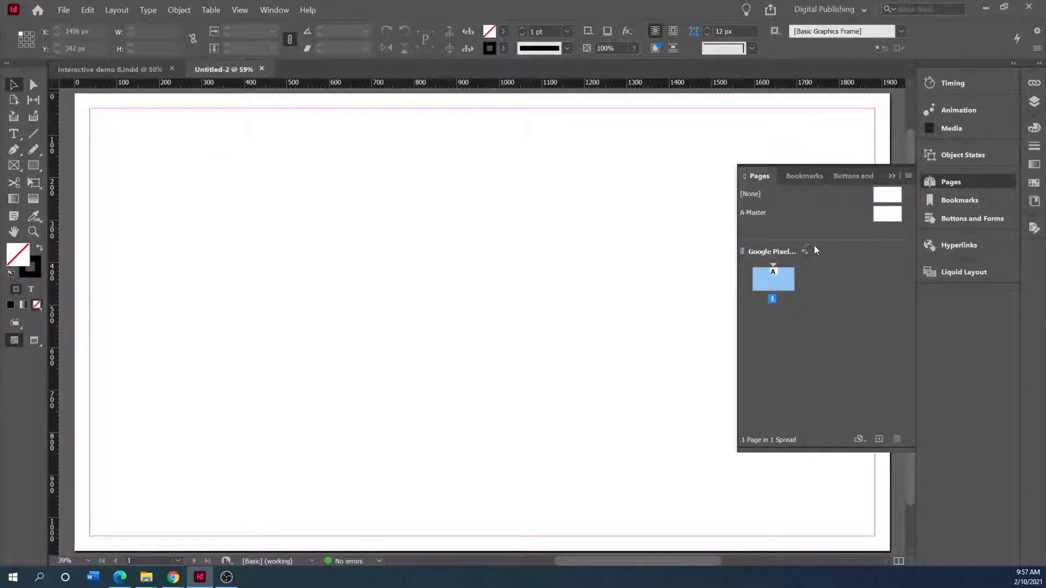
On A-Master, draw a full-page-width banner rectangle about 1920 by 116 px and fill it with green 007622
double_click(887, 214)
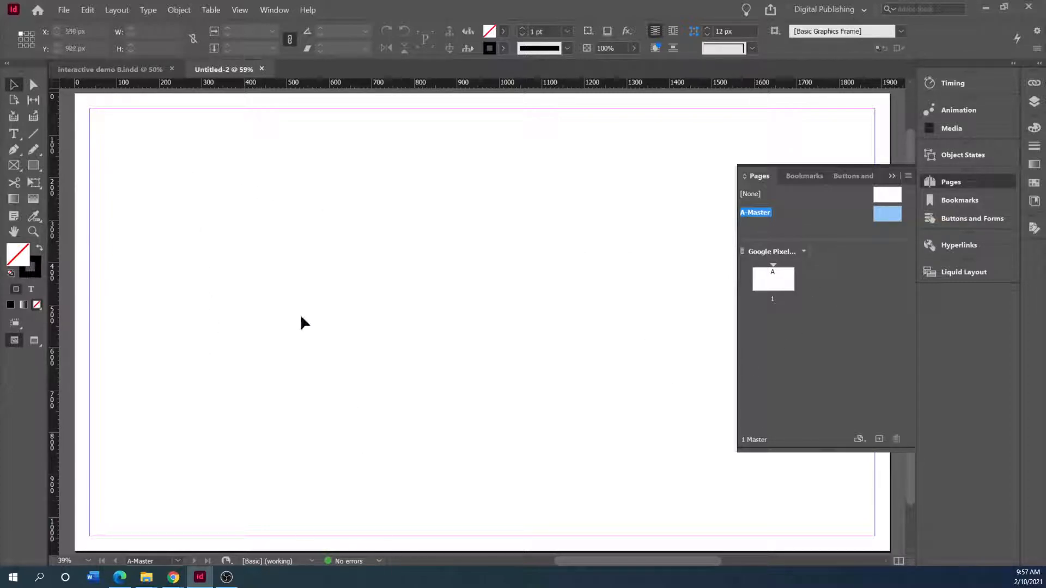
click(33, 165)
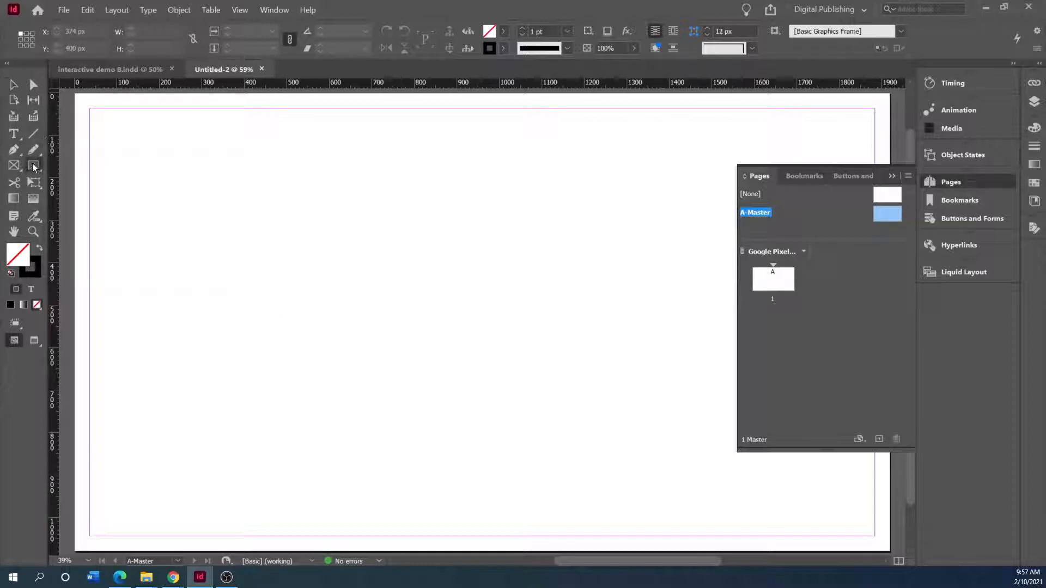
drag(75, 131, 891, 180)
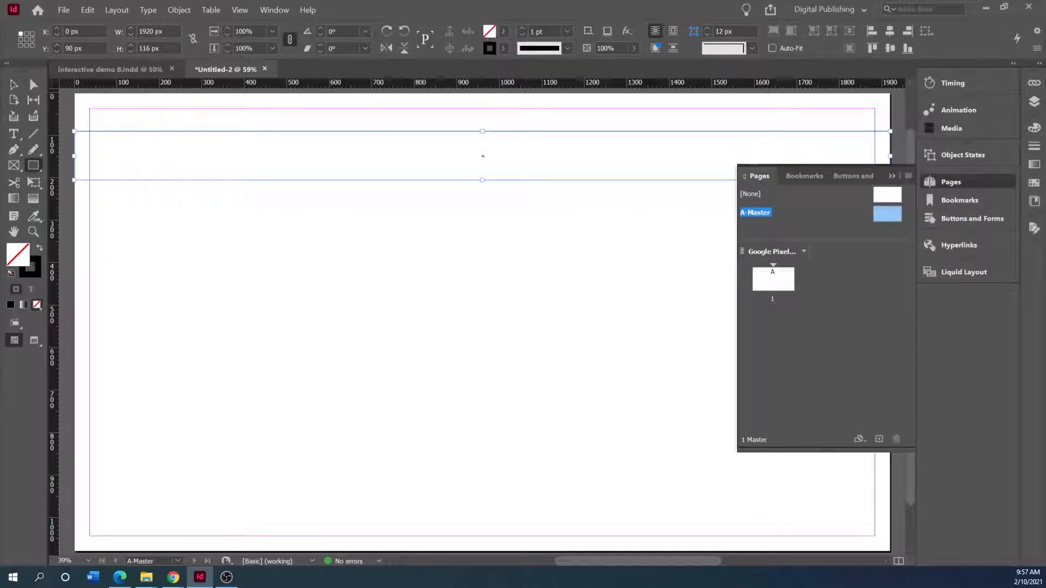
double_click(18, 254)
drag(260, 211, 380, 257)
mouse_move(296, 462)
mouse_down()
mouse_move(294, 323)
mouse_move(319, 395)
mouse_move(315, 383)
mouse_up()
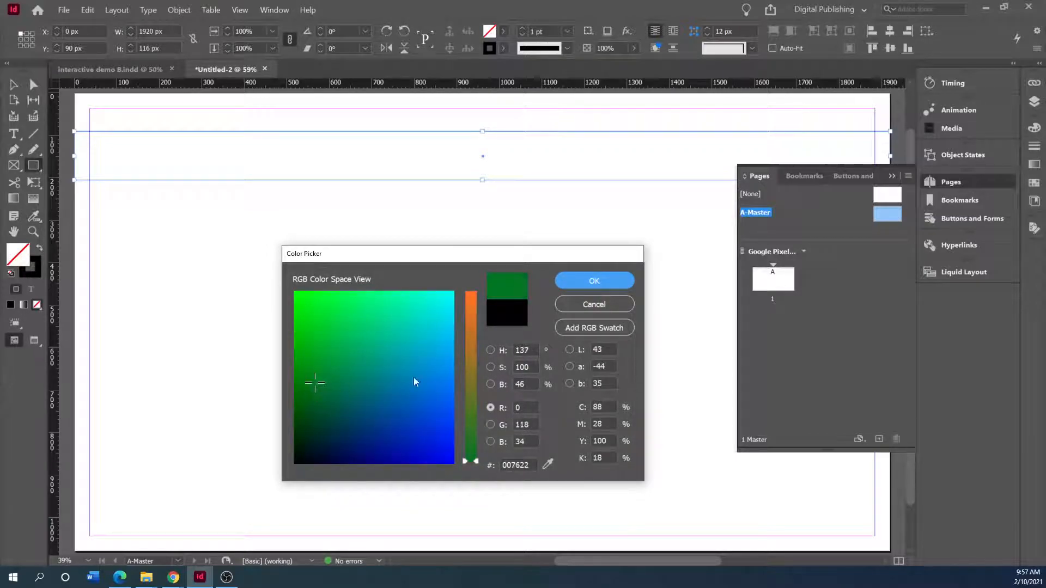
click(582, 282)
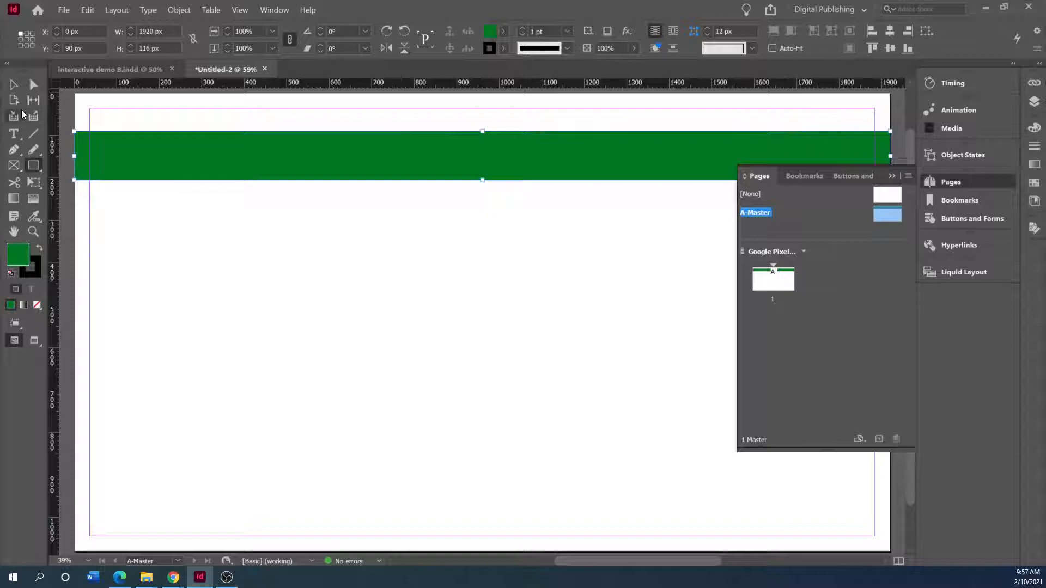
Add a text frame below the green banner containing the portfolio owner's first name at 40 pt
click(18, 138)
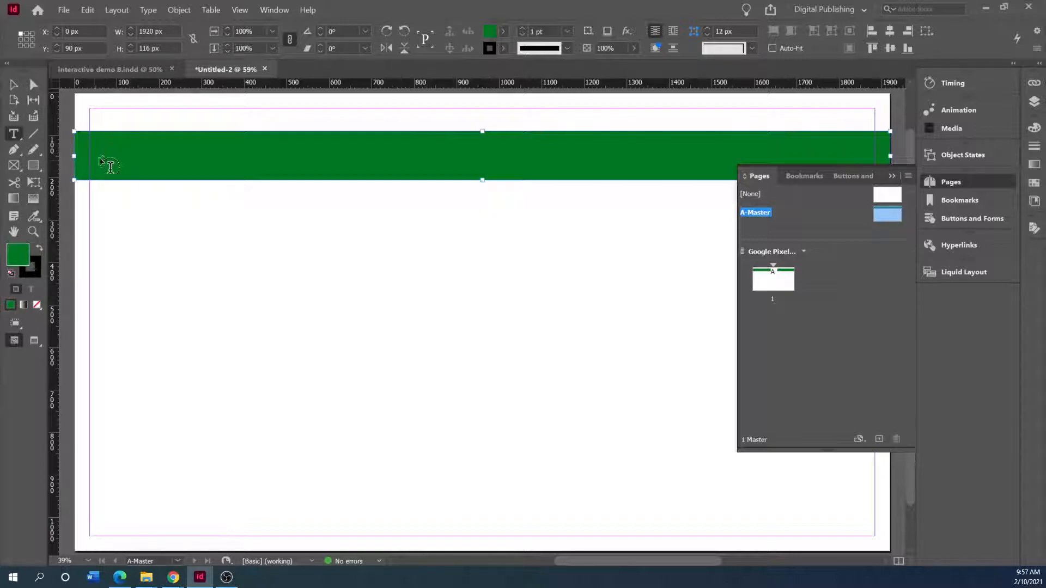
drag(91, 185, 271, 231)
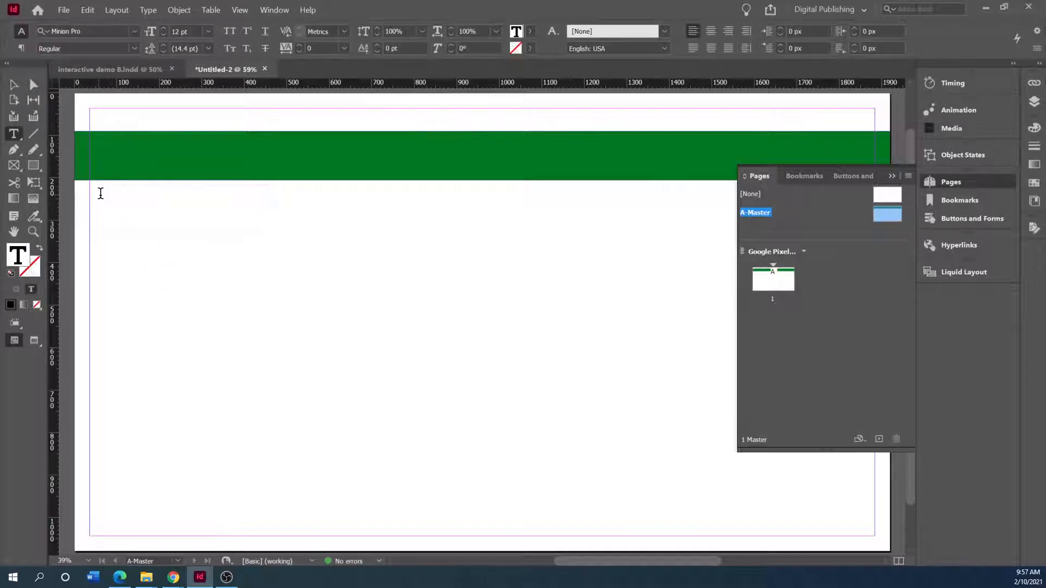
text(le)
double_click(98, 187)
text(40)
key(Return)
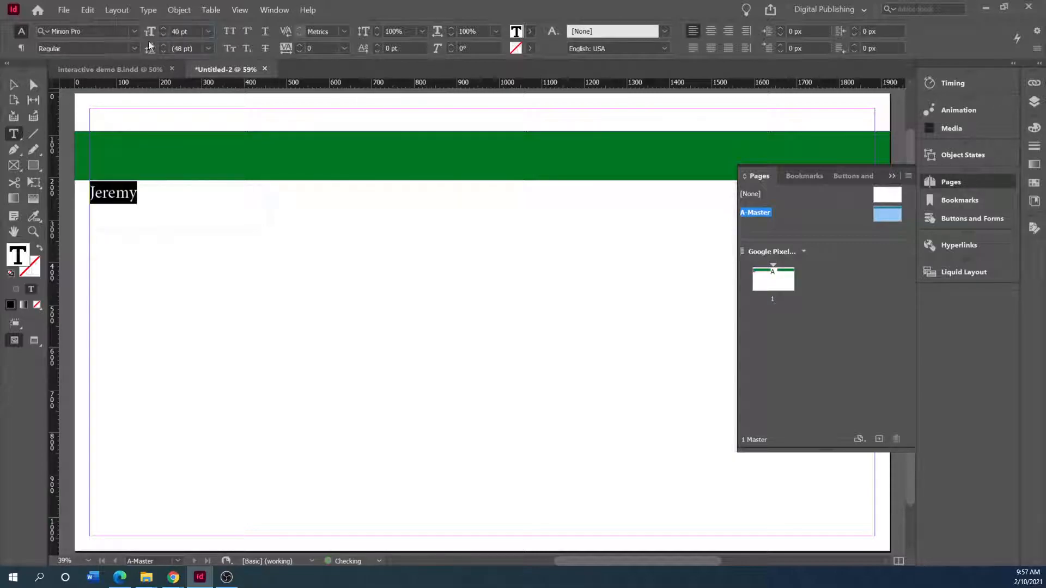
Move the name's text frame above the banner, into the upper-left margin corner at X 36 px, Y 36 px
click(14, 85)
drag(119, 203, 110, 118)
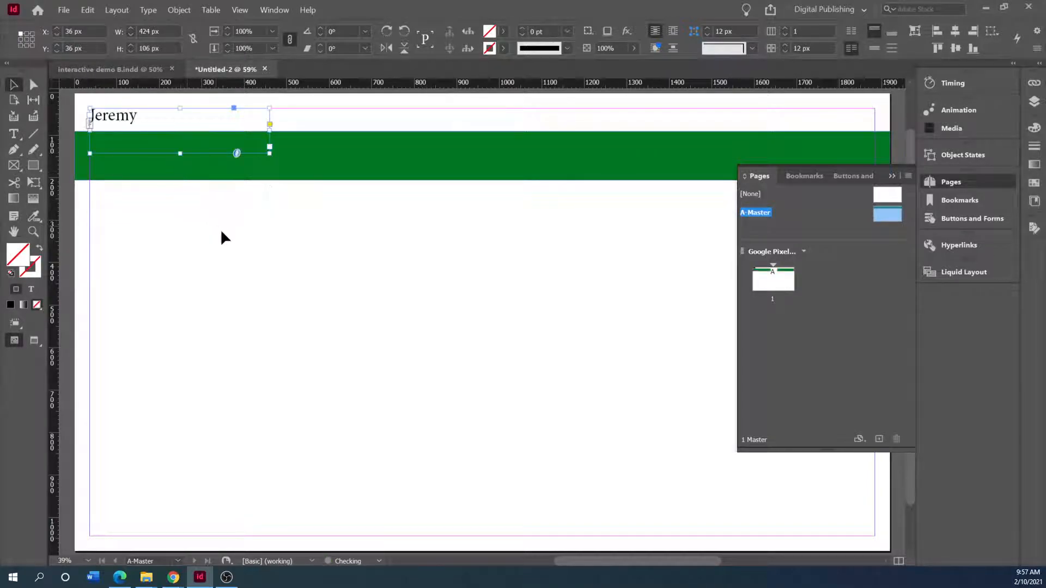
click(239, 224)
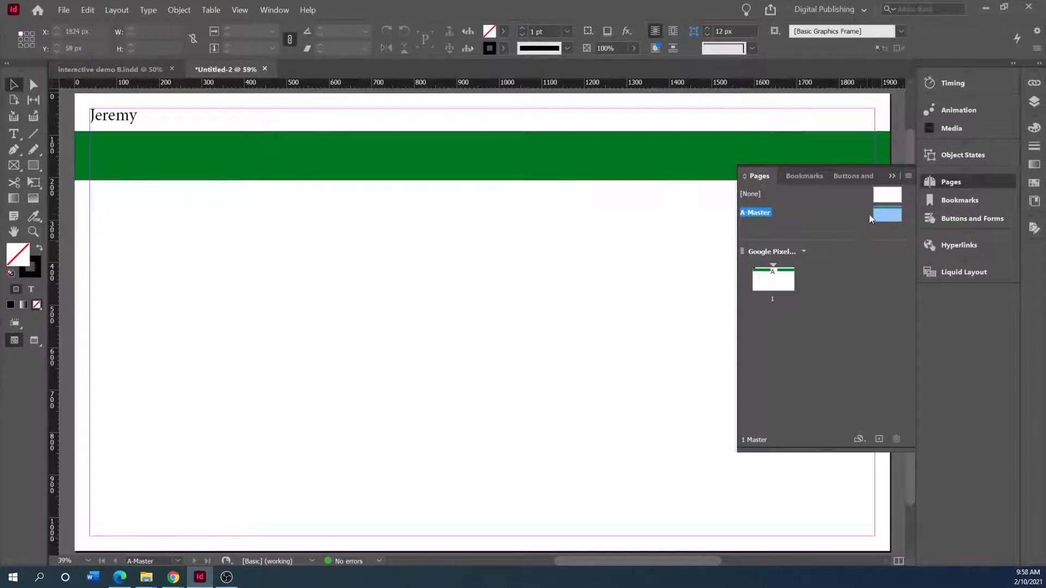
click(774, 281)
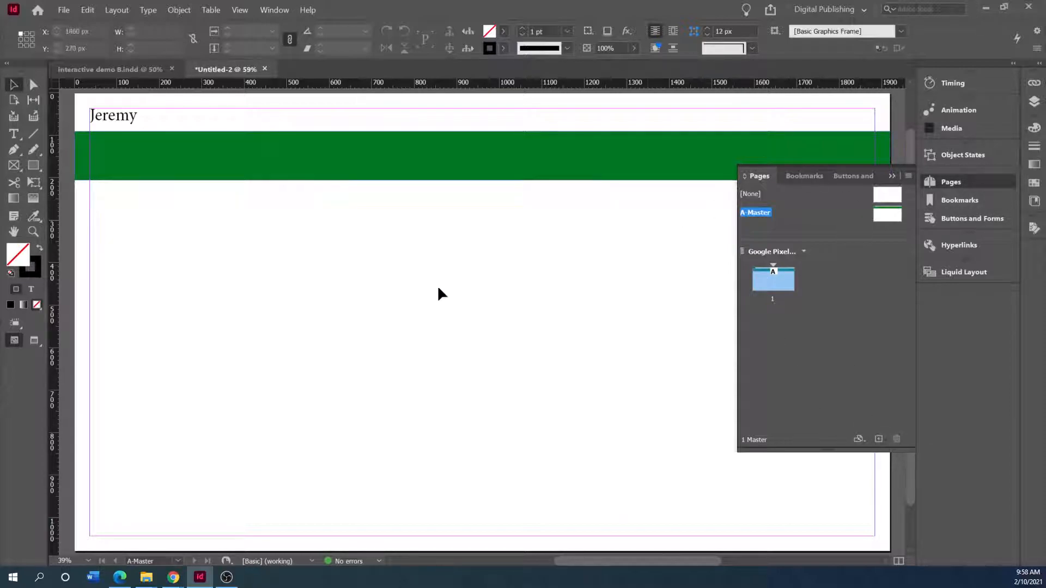
Draw a circle about 98 px across below the banner, fill it with blue, and shift it slightly toward the page's right edge
drag(35, 168, 70, 194)
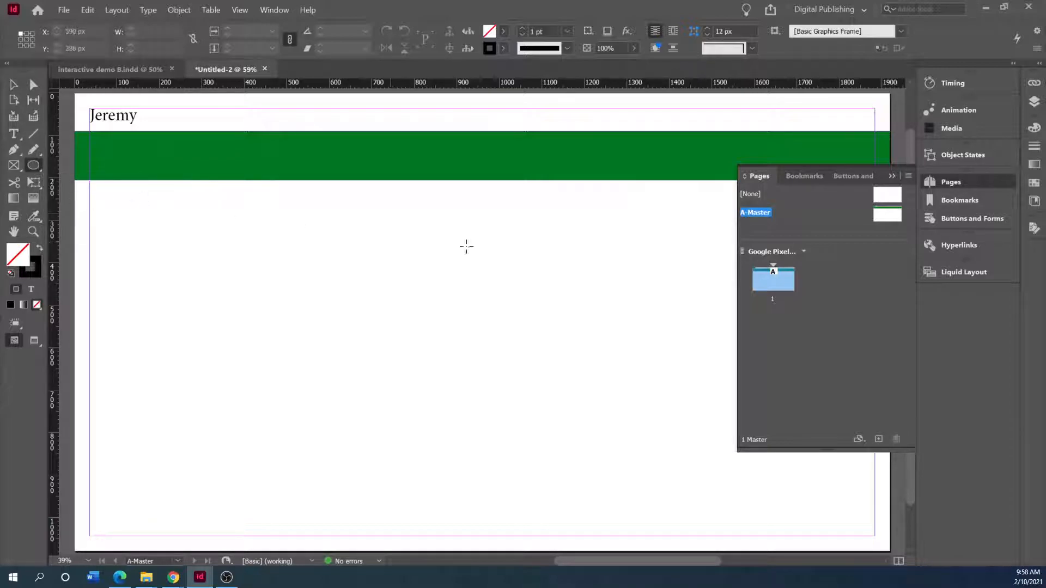
drag(511, 230, 554, 273)
double_click(487, 34)
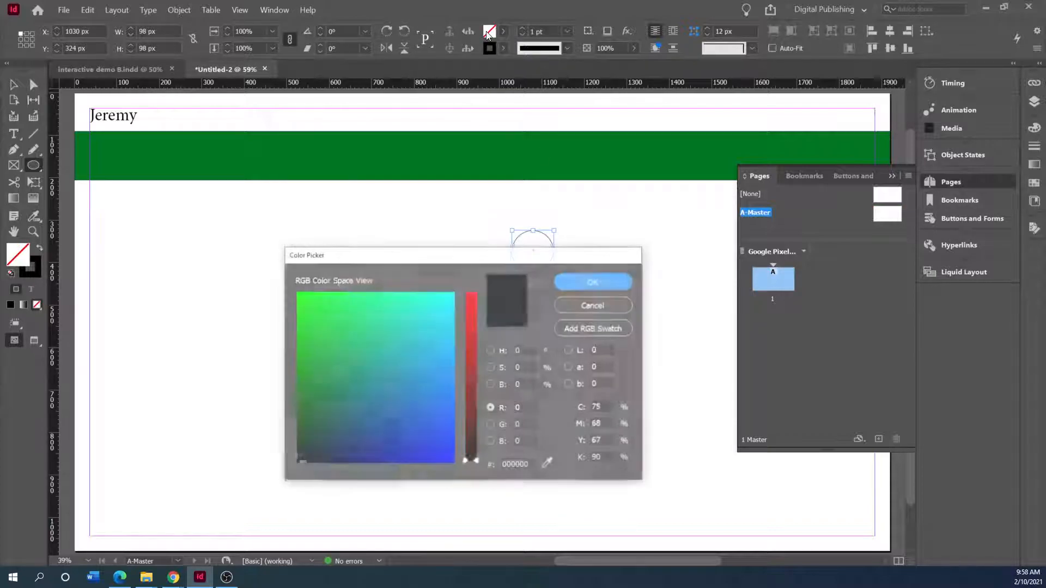
click(406, 376)
drag(407, 376, 432, 381)
click(594, 281)
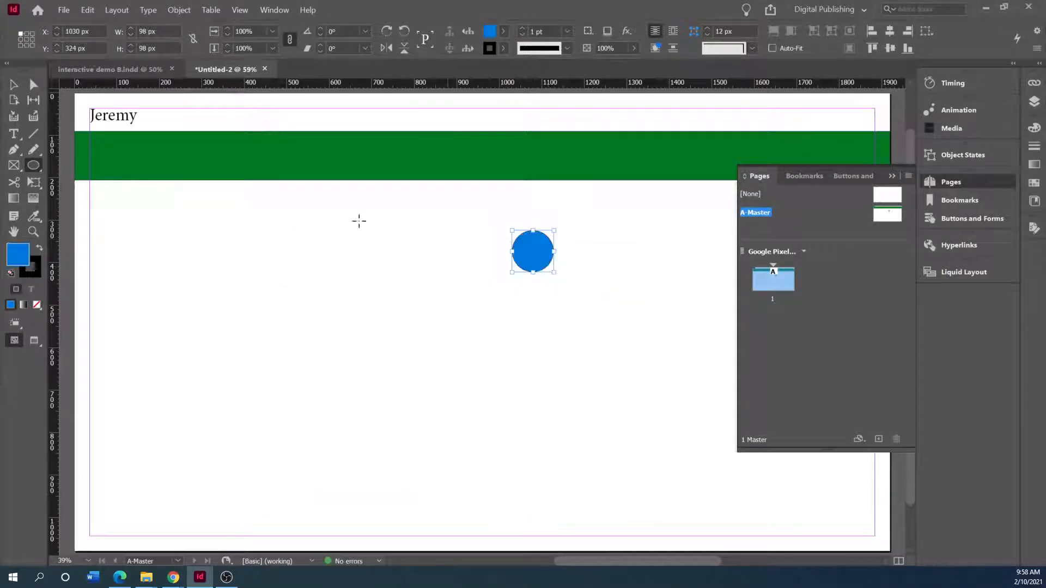
drag(532, 249, 588, 251)
Create a small text frame beside the blue circle containing the number 1 at 40 pt
click(14, 133)
click(550, 283)
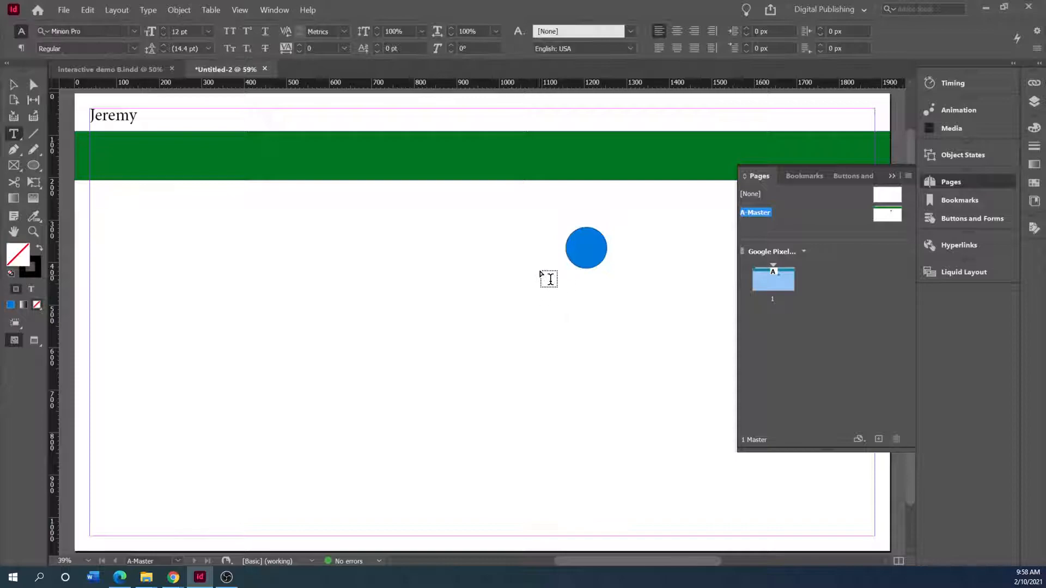
drag(532, 270, 559, 312)
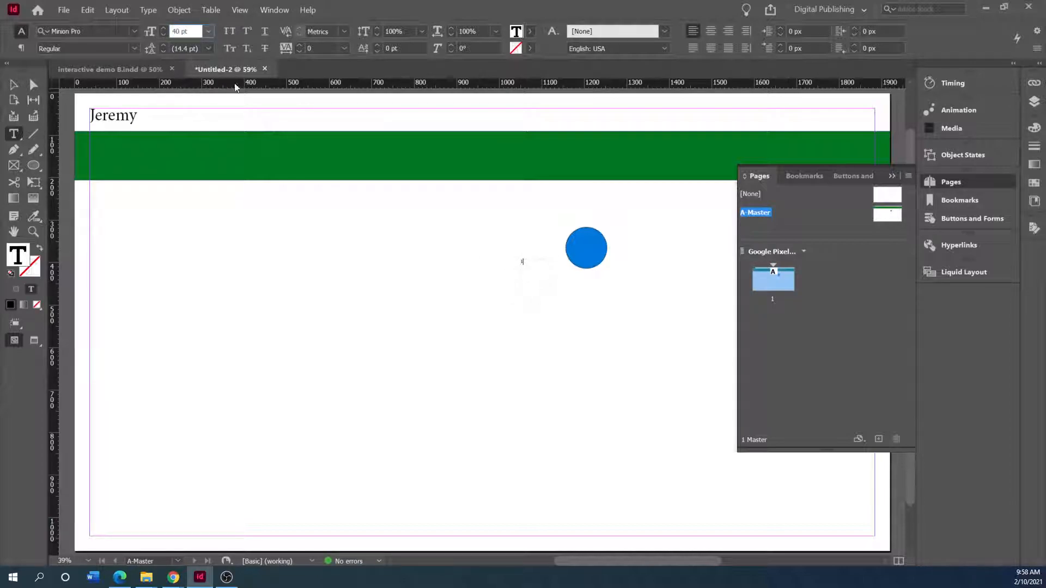
key(Return)
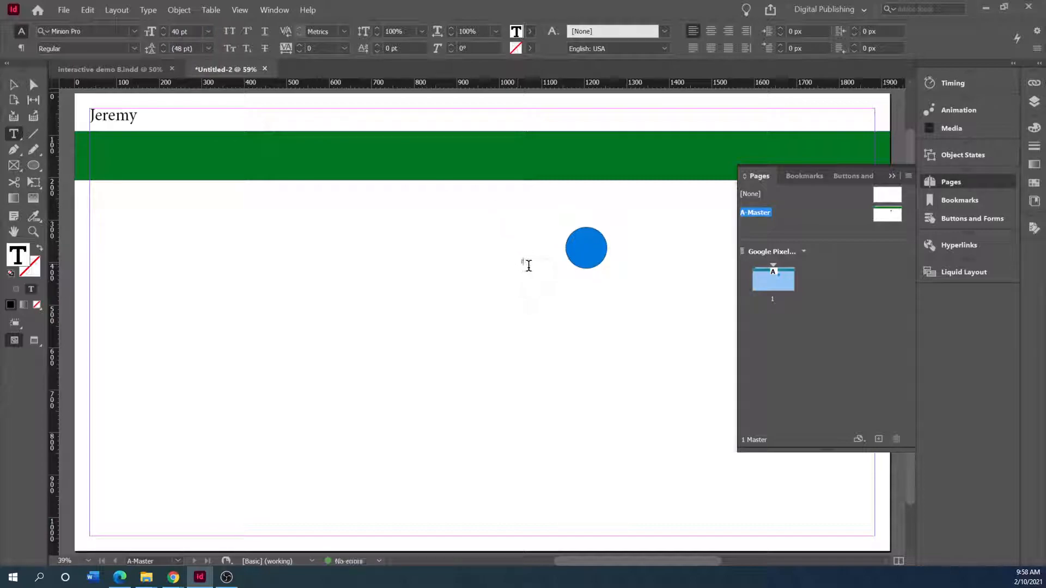
click(522, 262)
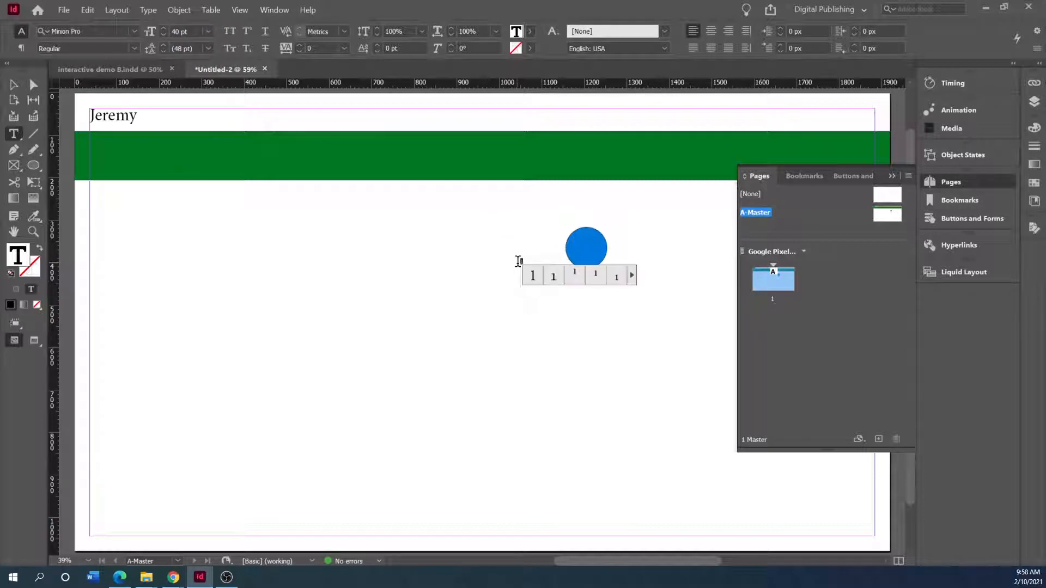
click(178, 32)
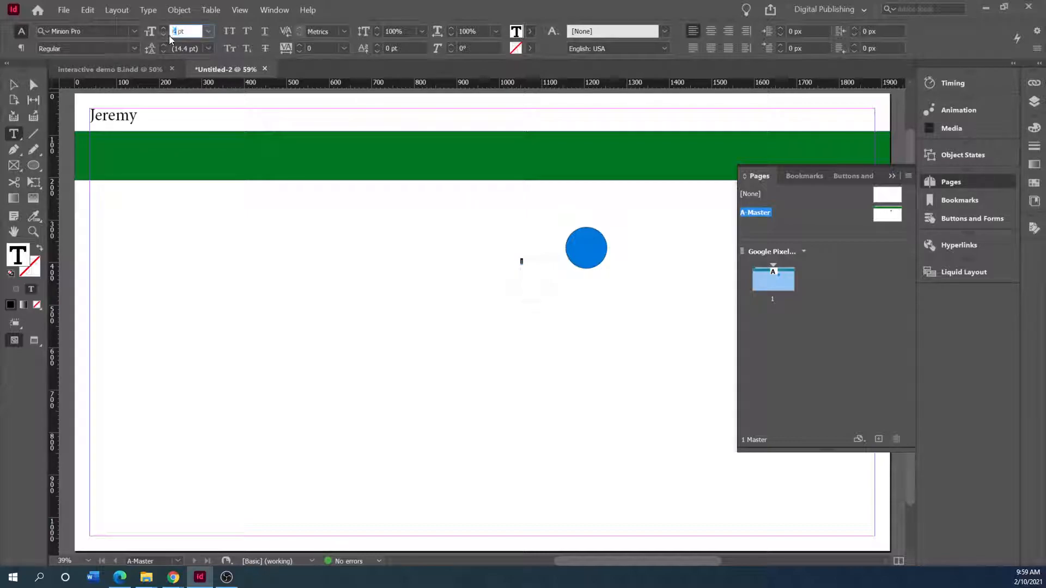
text(40)
key(Return)
Position the number 1 over the centre of the blue circle
click(14, 85)
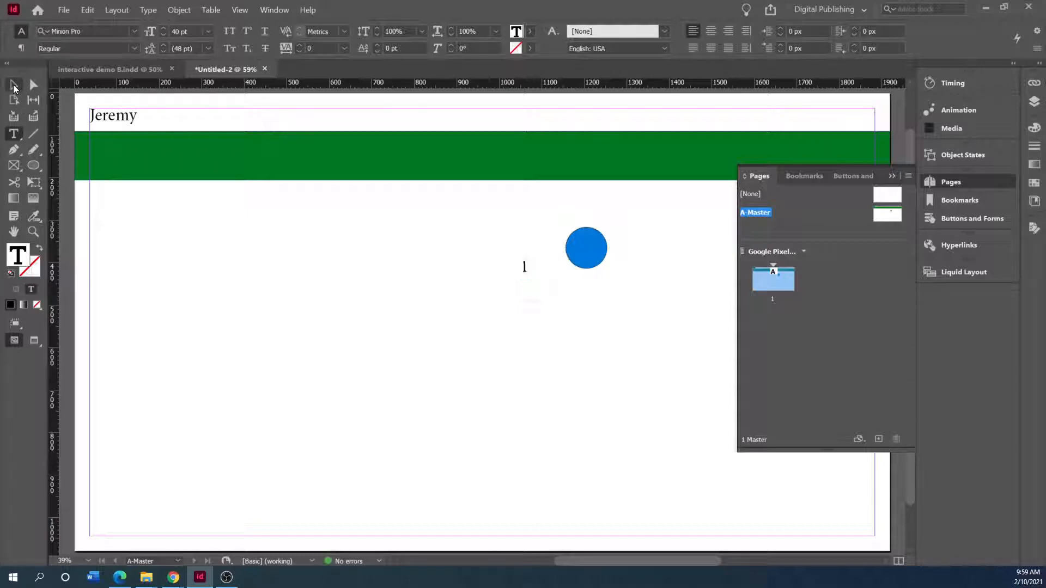
drag(528, 272, 589, 251)
key(Up)
key(Up)
key(Up)
key(Up)
key(Up)
key(Up)
key(Up)
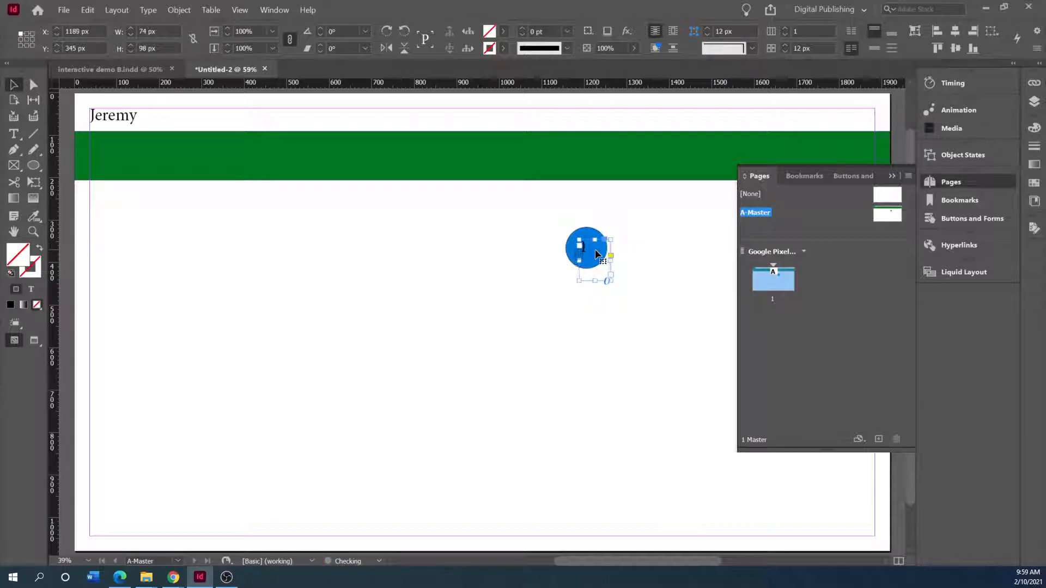
click(551, 270)
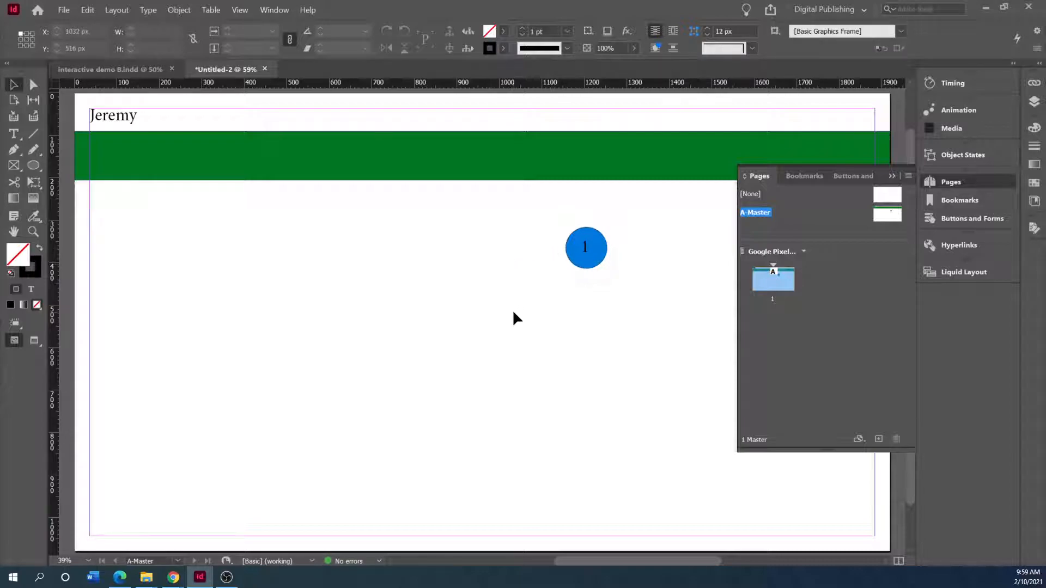
Group the blue circle with its number and expand the group in the layer list
drag(634, 246, 535, 304)
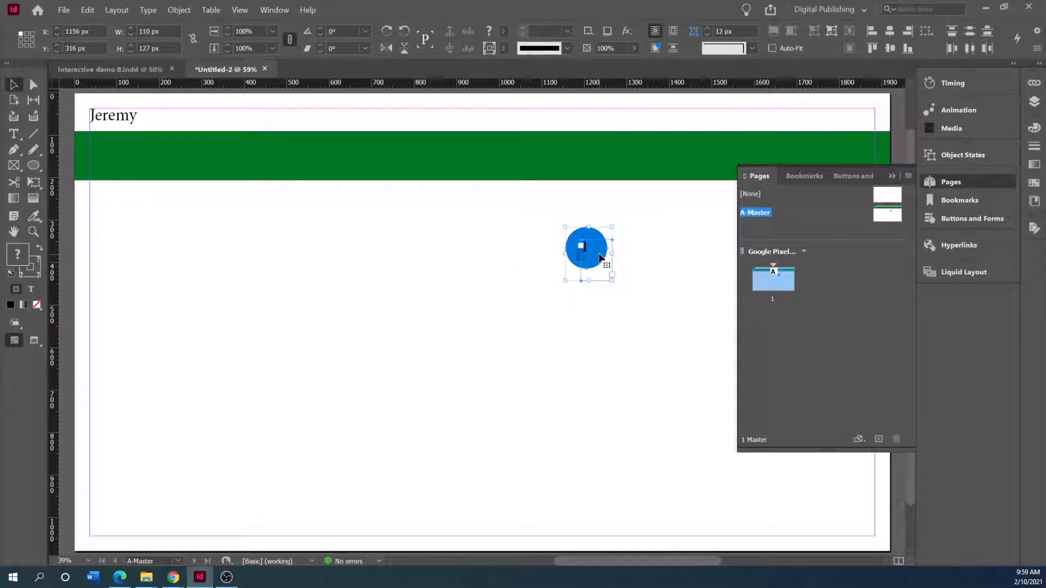
key(ctrl+g)
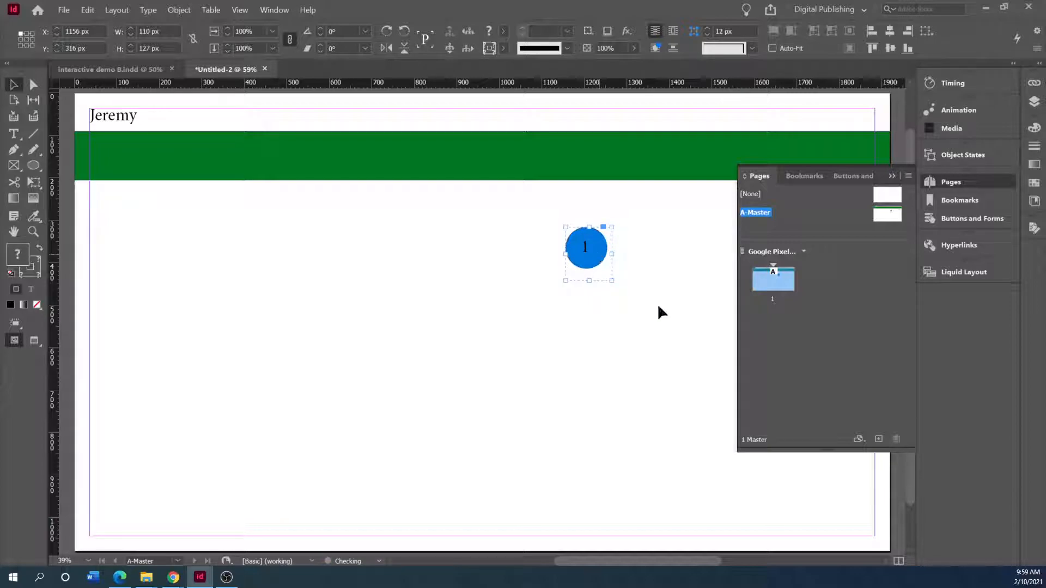
click(1034, 102)
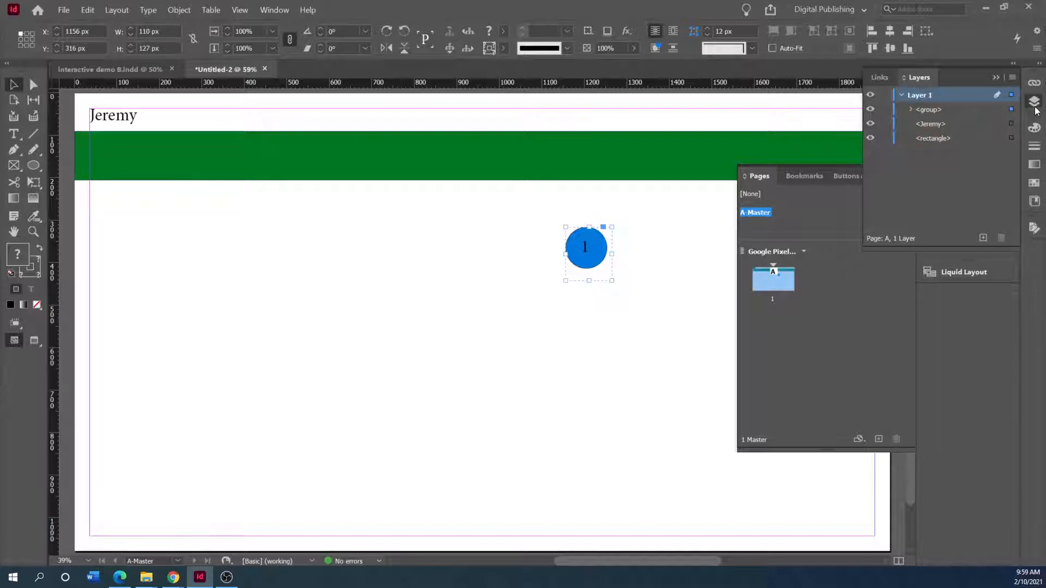
click(911, 110)
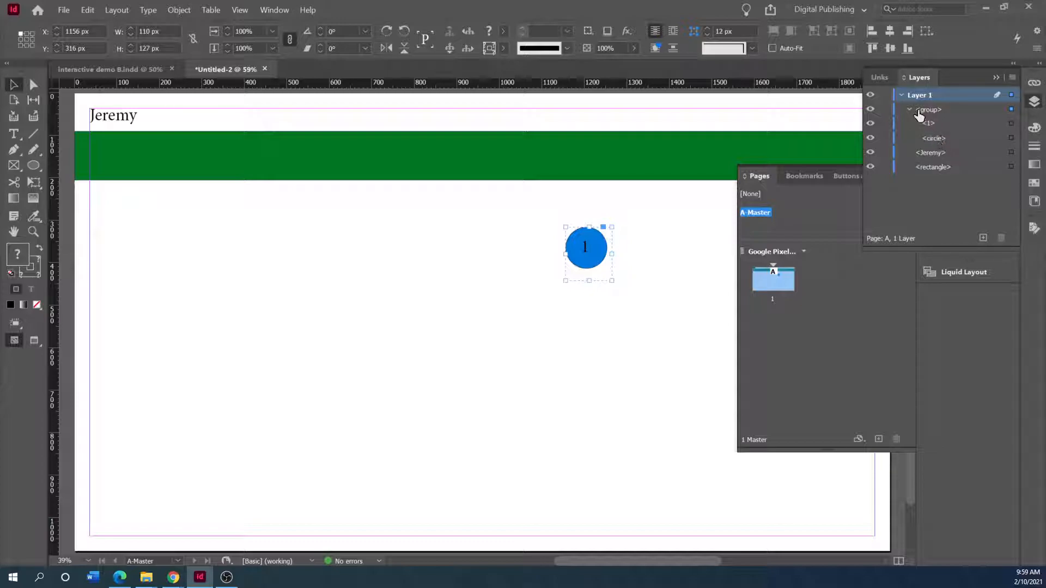
Move the numbered circle group into the green banner, at X 1268 px, Y 100.5 px
click(926, 109)
drag(598, 237, 645, 138)
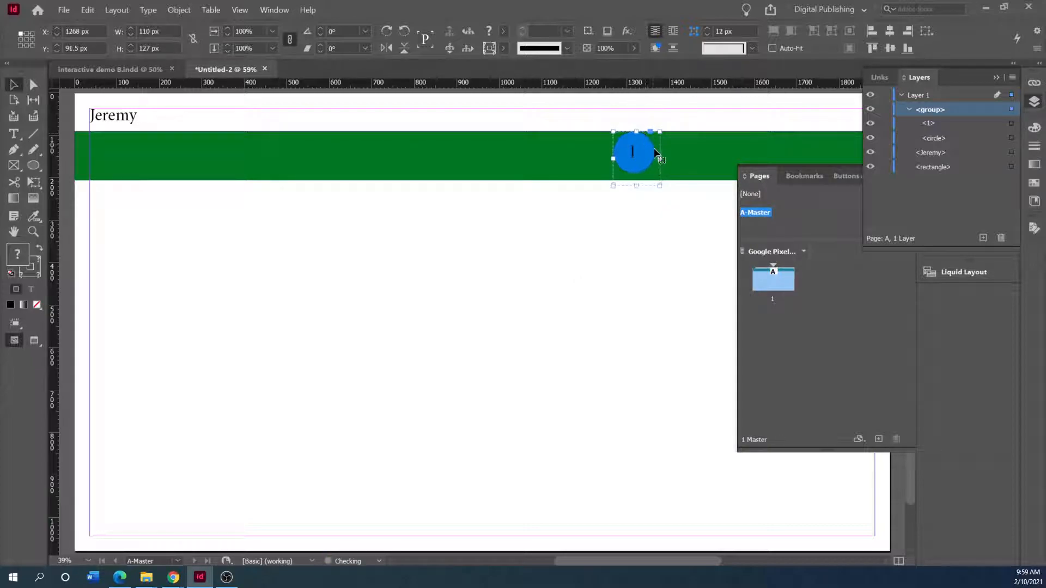
drag(646, 138, 647, 143)
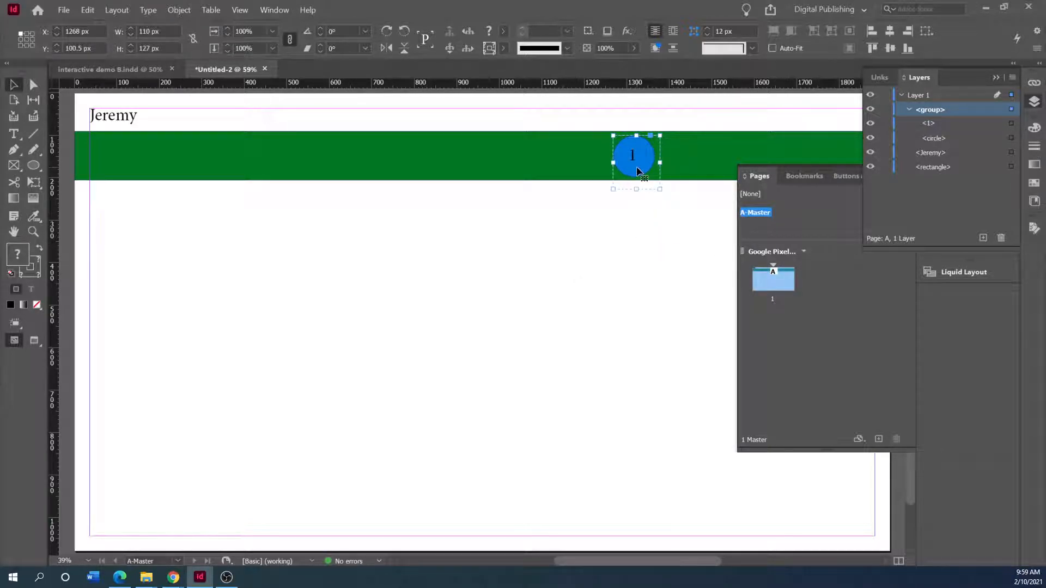
Duplicate the numbered circle group in place and shift the copy 160 px to the right along the banner
right_click(649, 153)
click(669, 170)
right_click(639, 161)
click(673, 198)
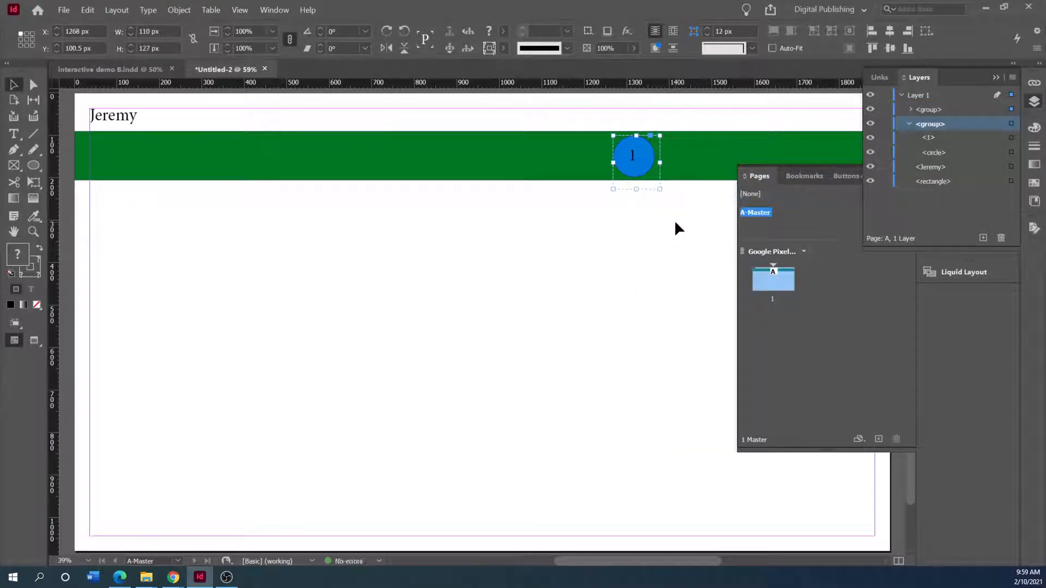
key(shift+Right)
key(shift+Right)
key(shift+Right)
key(shift+Right)
key(shift+Right)
key(shift+Right)
key(shift+Right)
key(shift+Right)
key(shift+Right)
key(shift+Right)
key(shift+Right)
key(shift+Right)
key(shift+Right)
key(shift+Right)
key(shift+Right)
key(shift+Right)
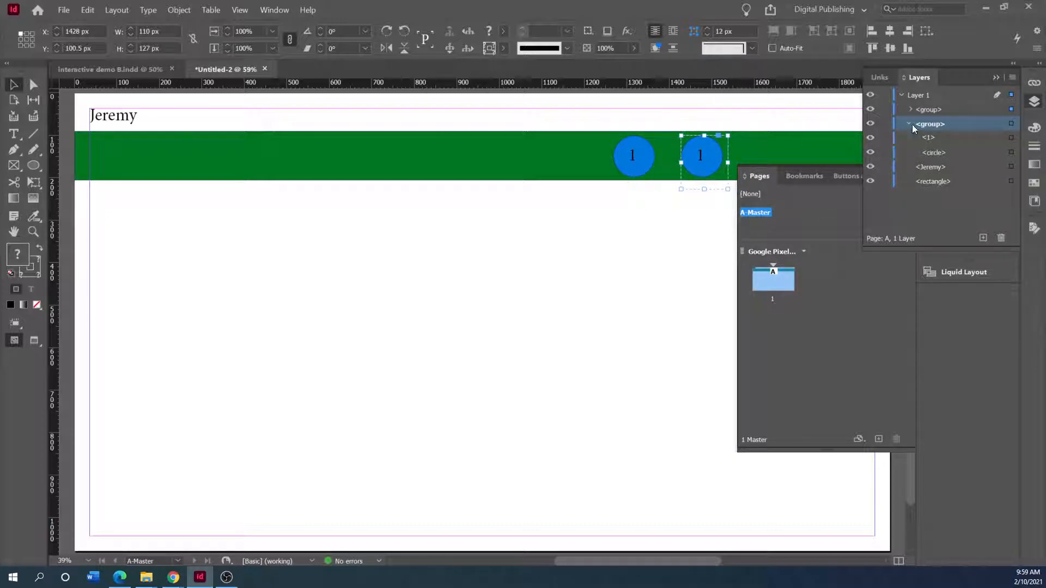
Change the number in the duplicated circle to 2
double_click(930, 139)
key(Return)
key(t)
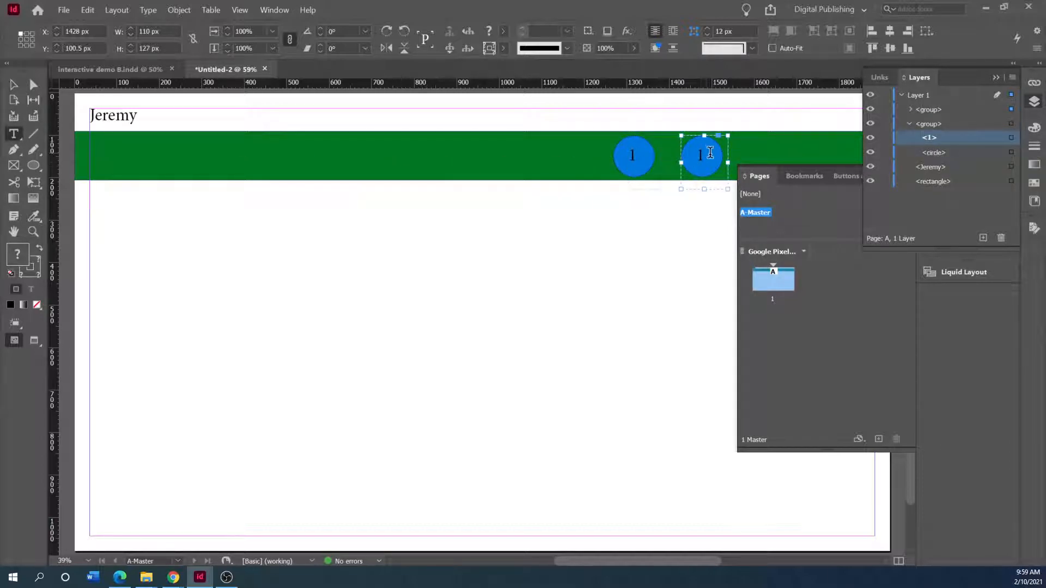
double_click(709, 151)
text(2)
click(547, 268)
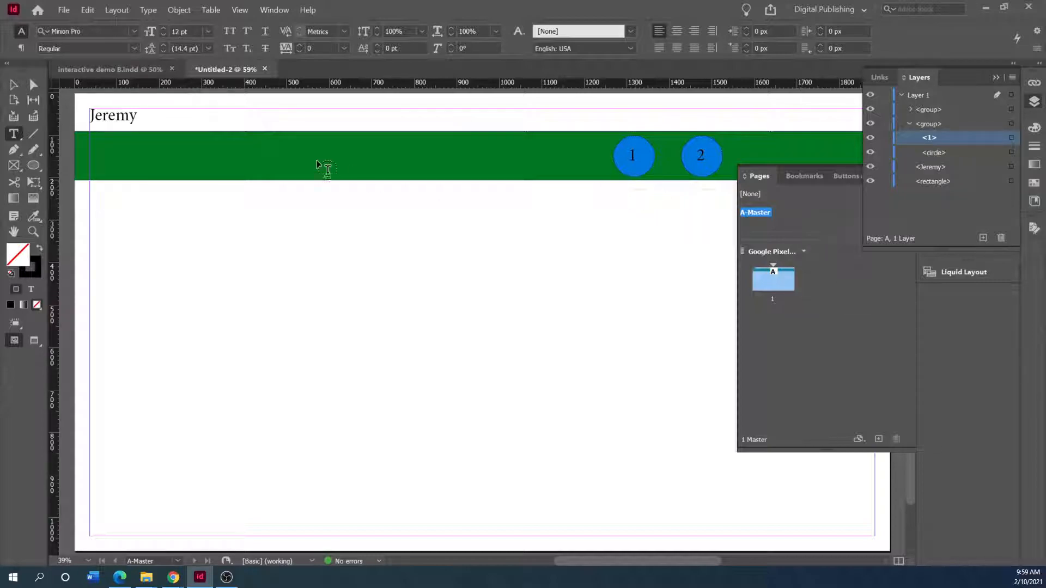
click(13, 85)
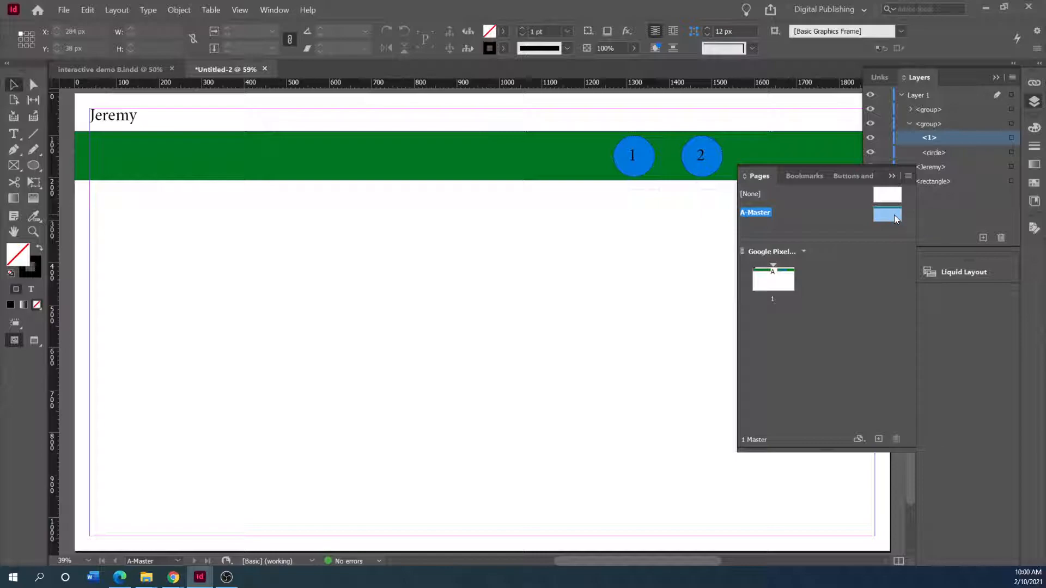
click(777, 280)
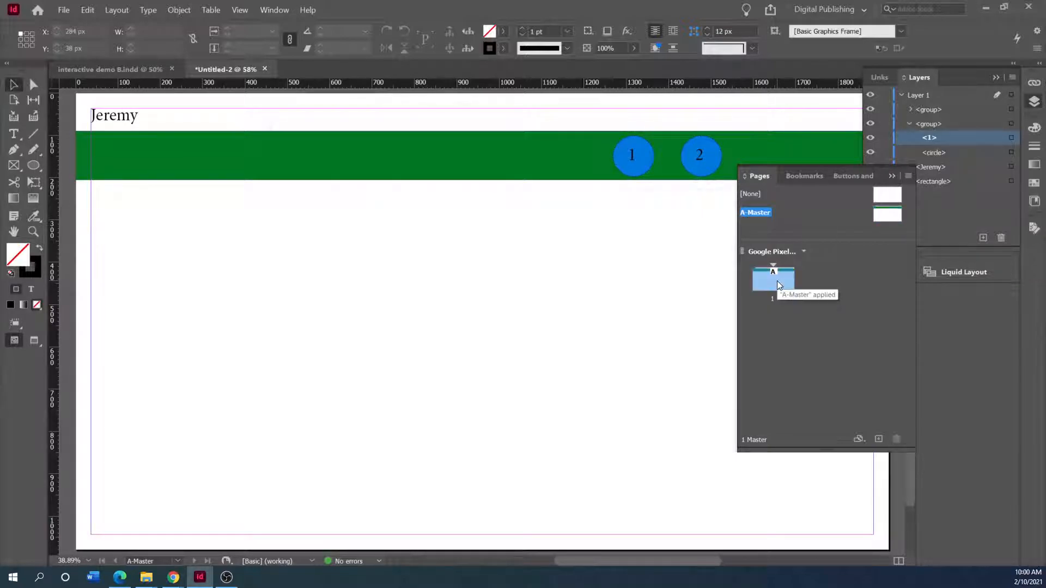
click(801, 209)
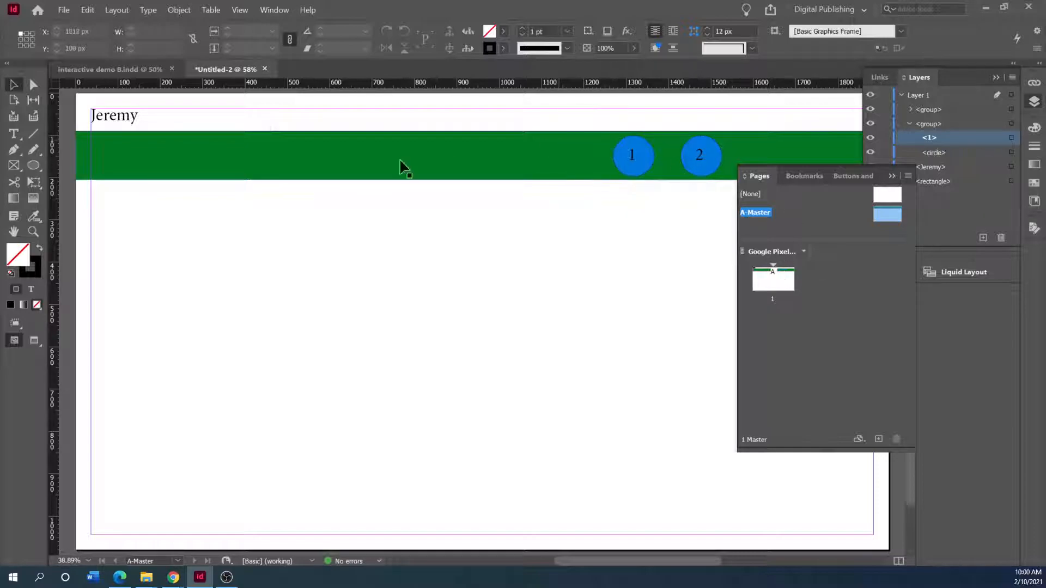
click(638, 162)
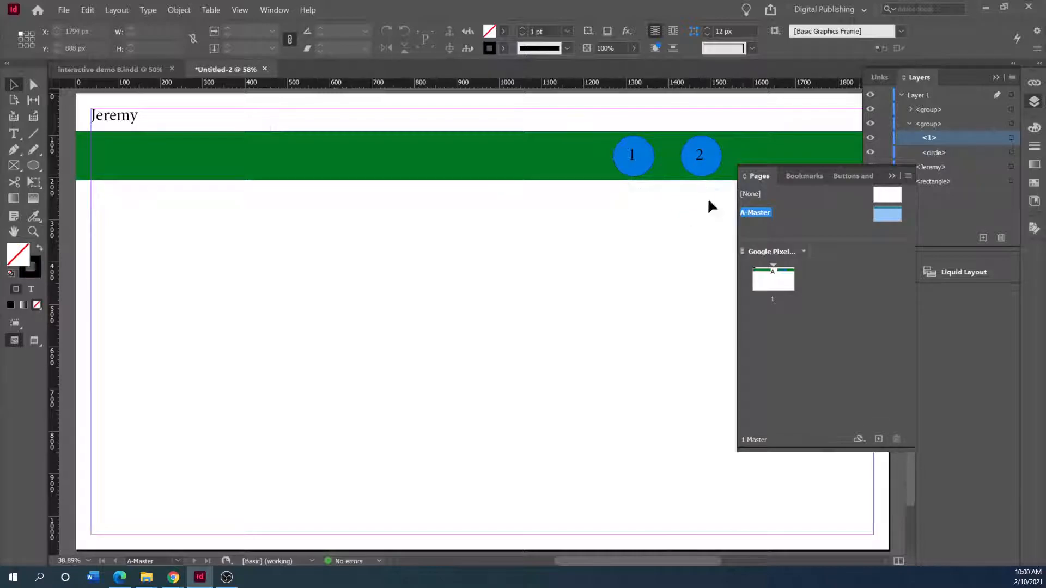
click(879, 440)
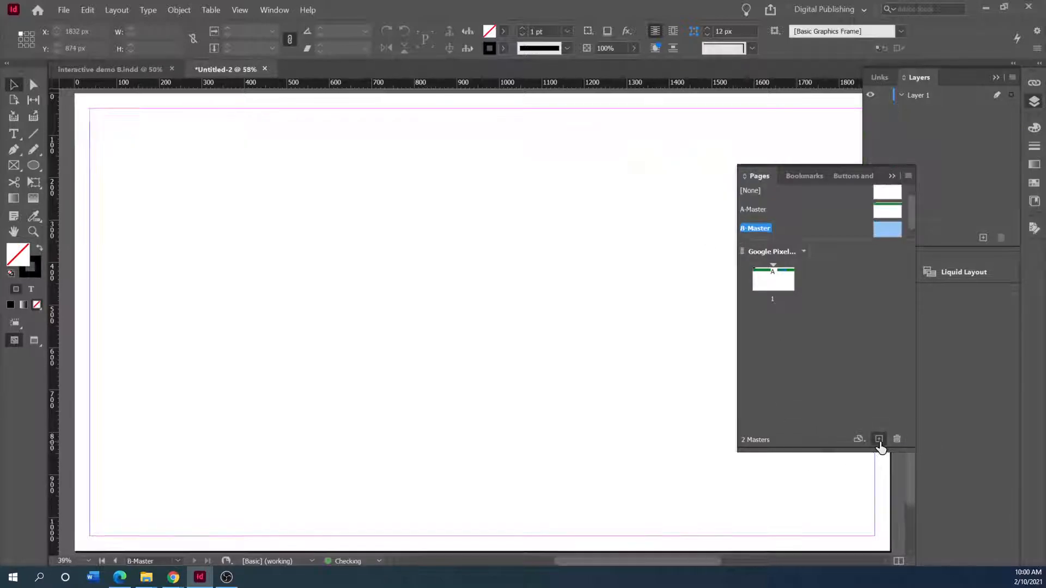
click(879, 440)
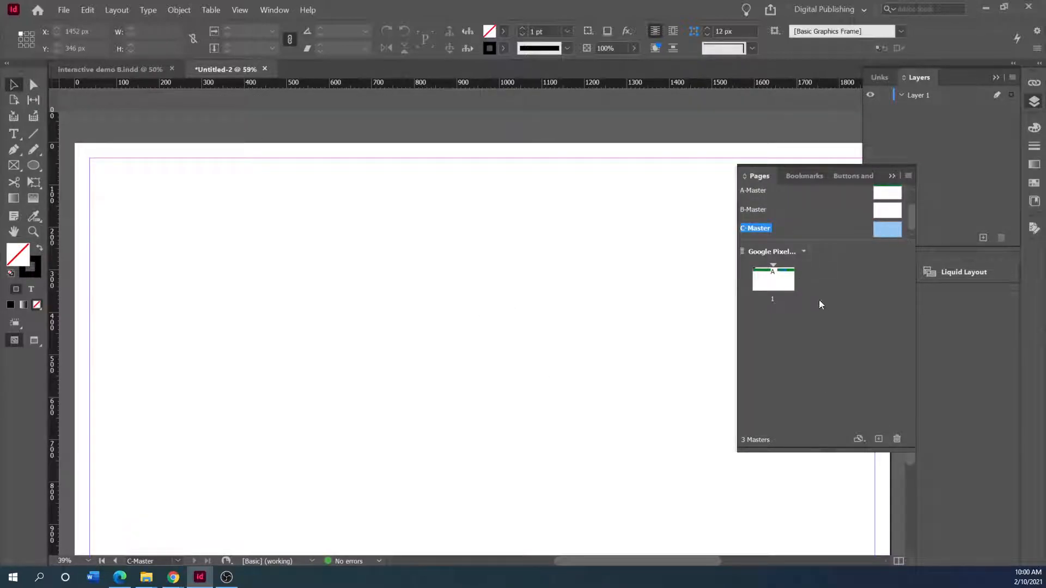
key(ctrl+z)
key(ctrl+z)
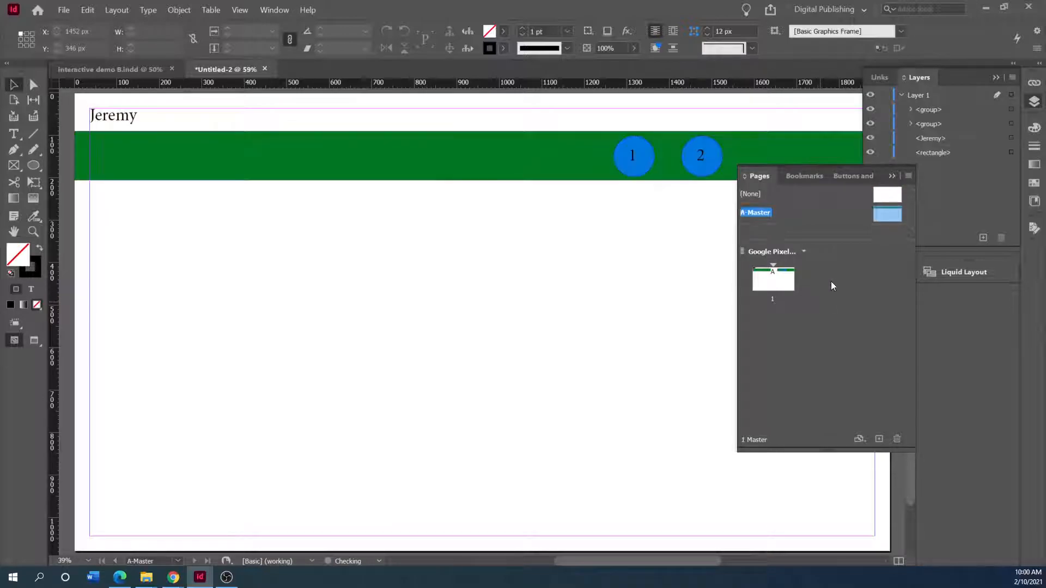
Go to page 1 and add two more pages based on A-Master
double_click(774, 279)
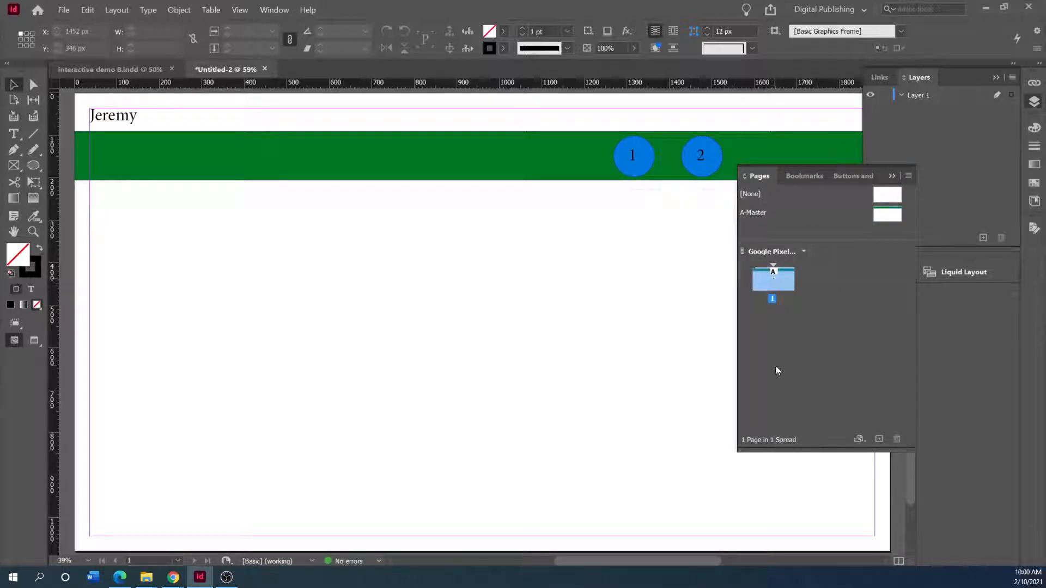
click(878, 439)
click(878, 440)
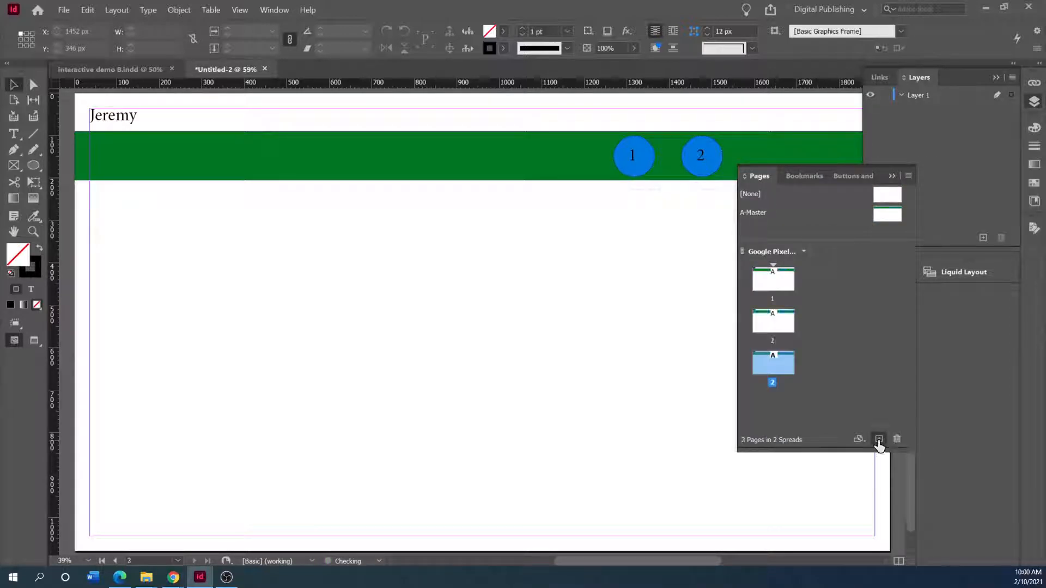
Look over the document pages from page 1 to check the master banner, name and numbered circles on them
click(779, 275)
scroll(583, 322, up, 10)
scroll(584, 323, down, 3)
scroll(584, 322, up, 4)
scroll(584, 323, down, 3)
scroll(584, 323, up, 3)
scroll(583, 326, up, 15)
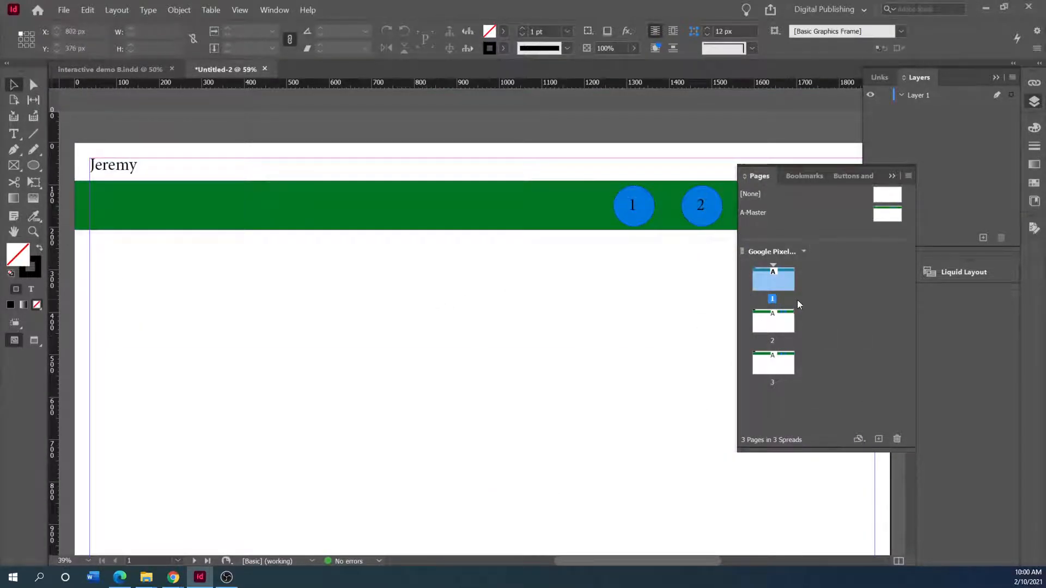
scroll(385, 478, down, 2)
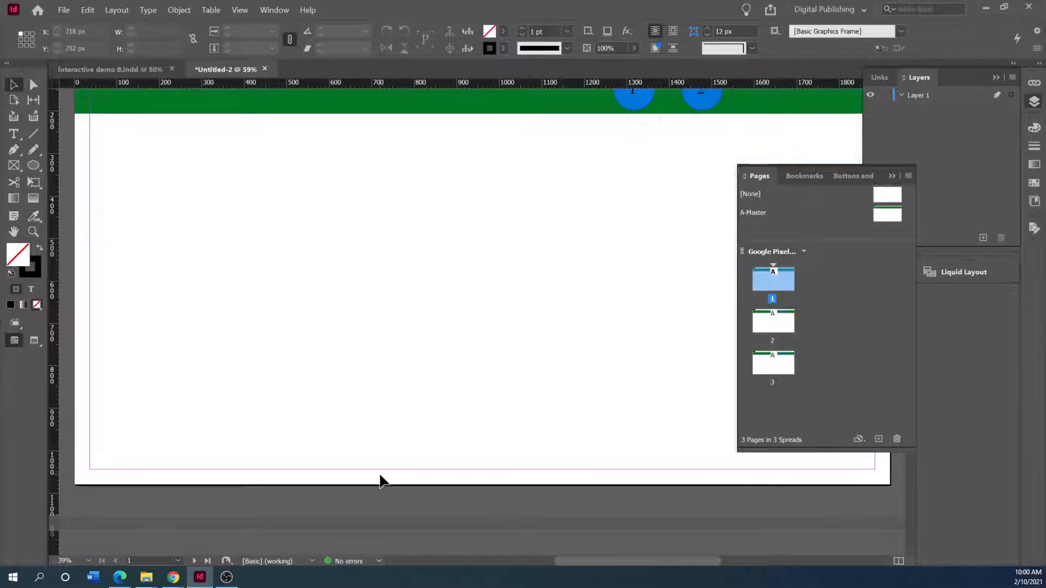
scroll(364, 467, up, 2)
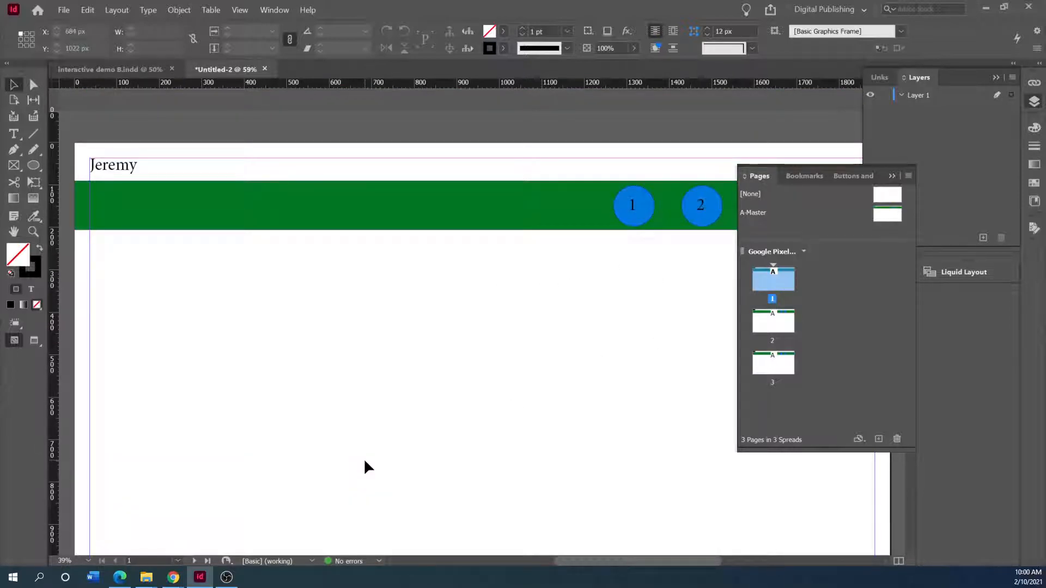
Load home-icon.png.crdownload from the CFCC Spring 2021 folder for placing, with all file types listed
click(65, 12)
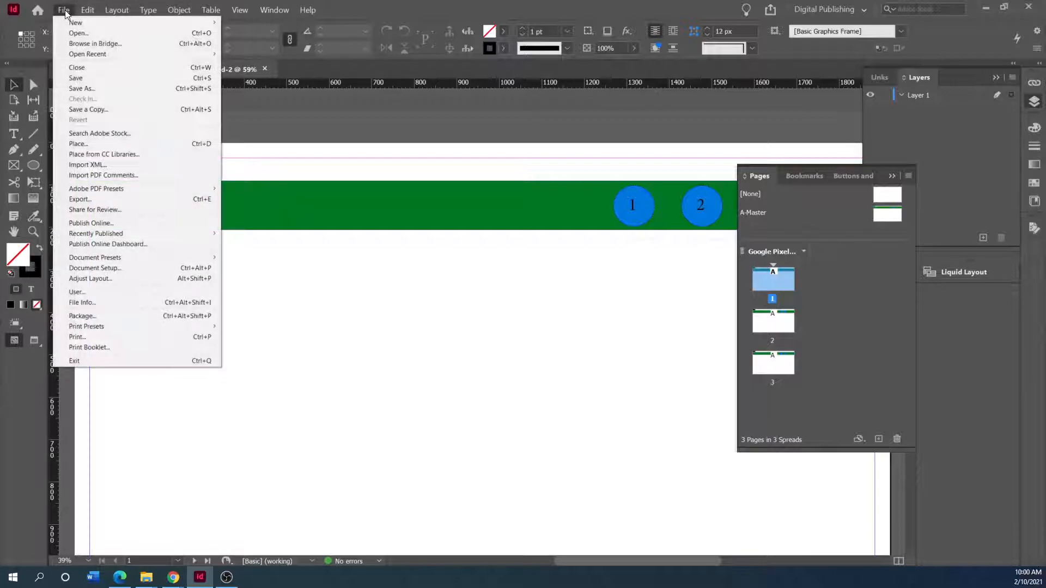
click(92, 145)
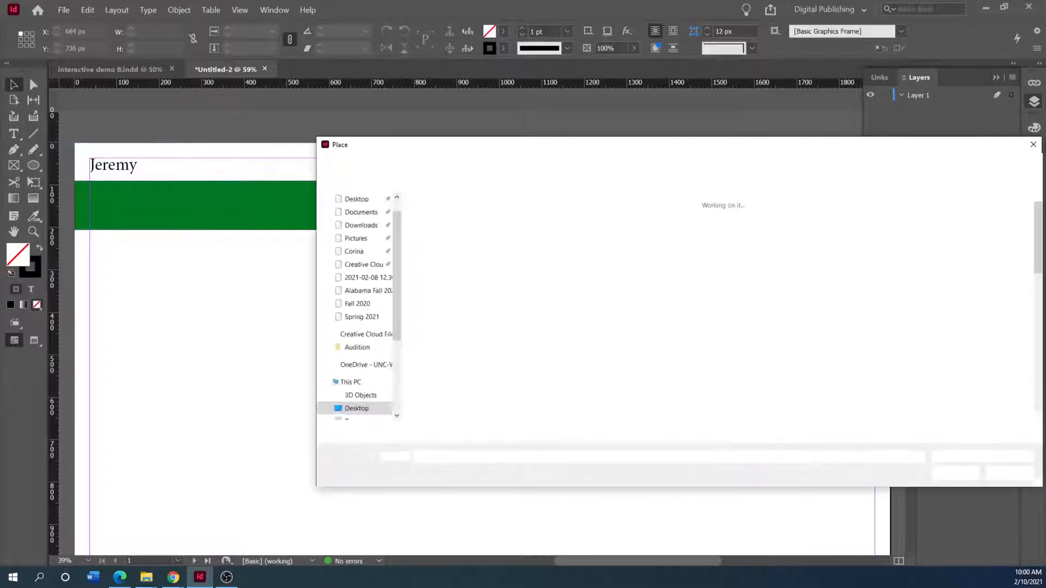
drag(833, 145, 641, 161)
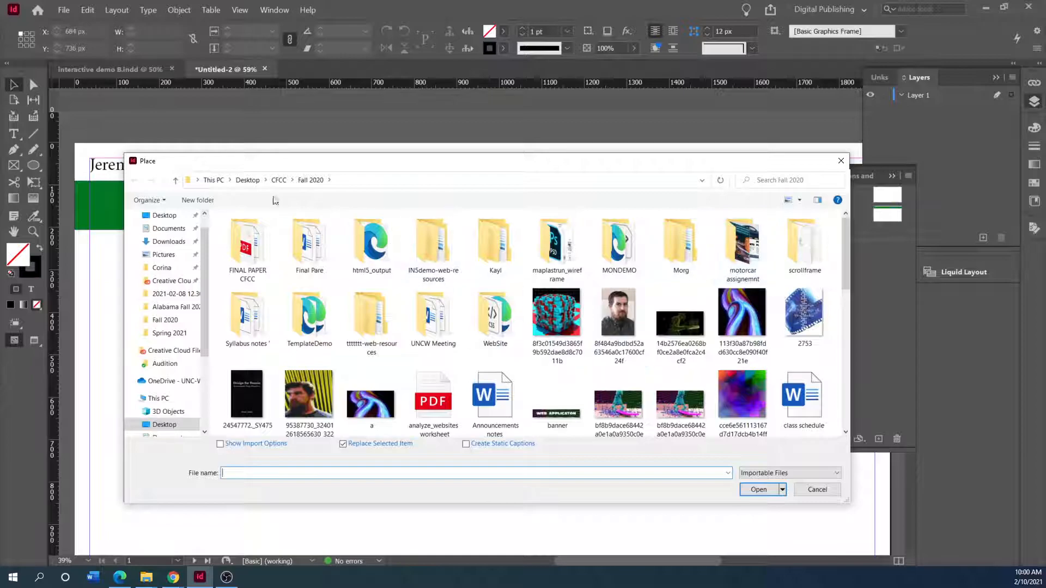
click(176, 179)
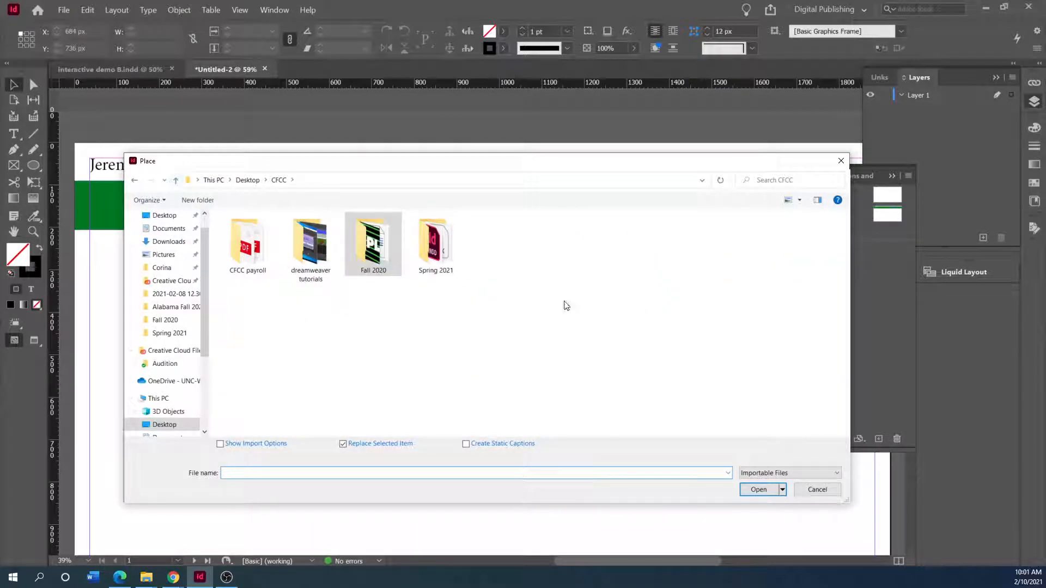
double_click(436, 246)
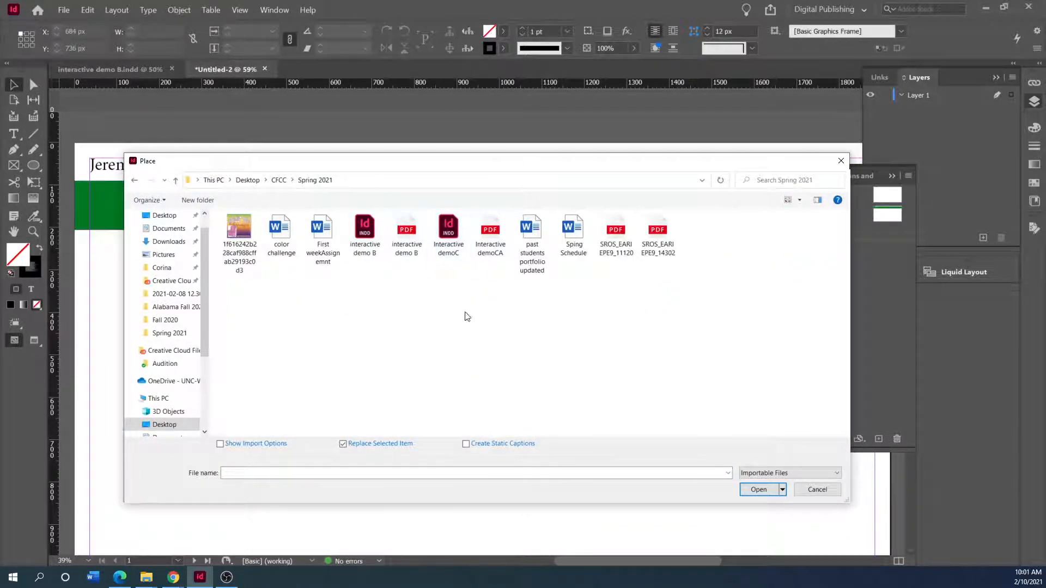
click(837, 473)
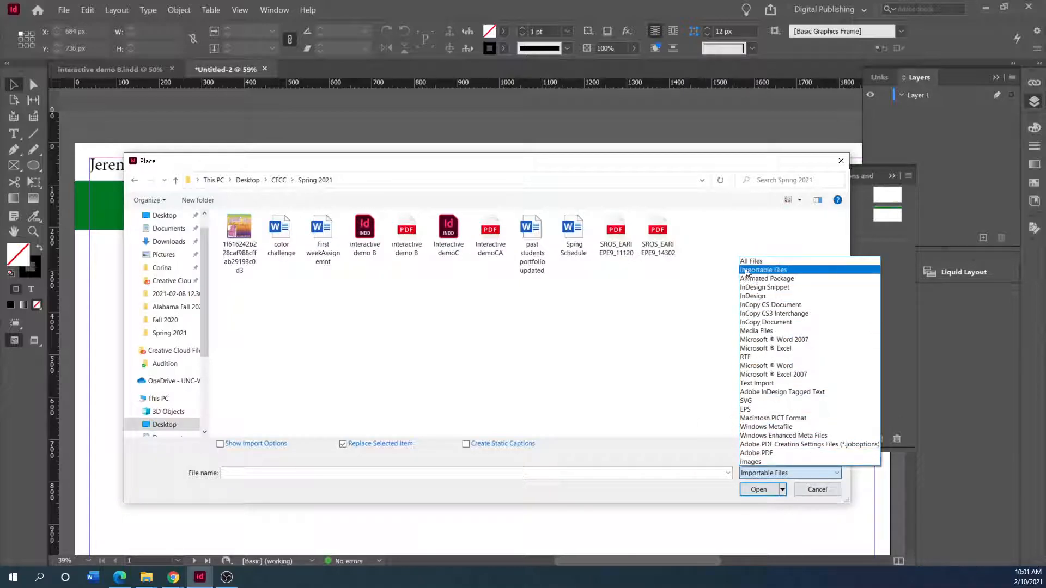
click(763, 261)
click(445, 228)
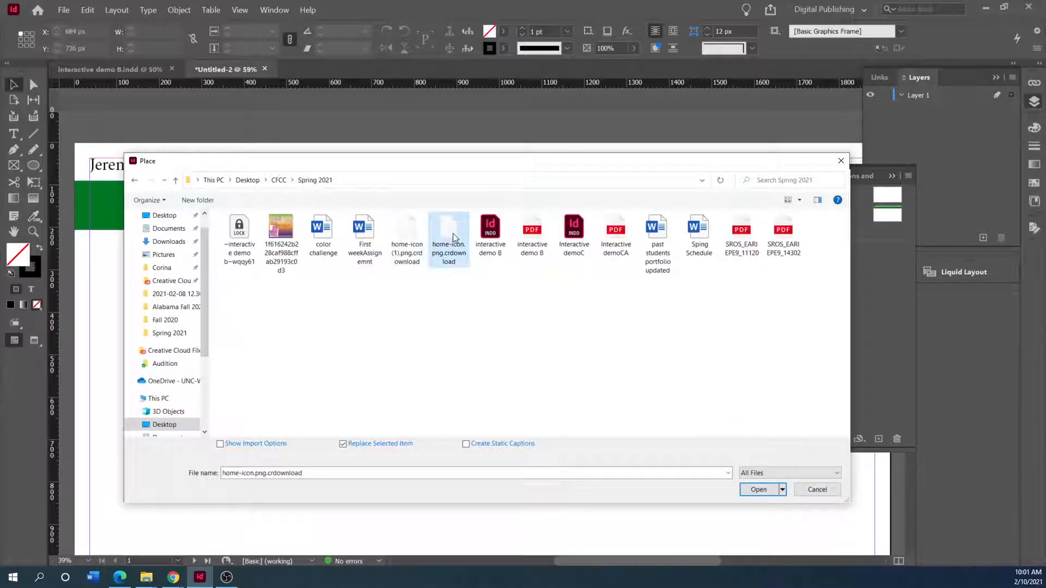
click(759, 489)
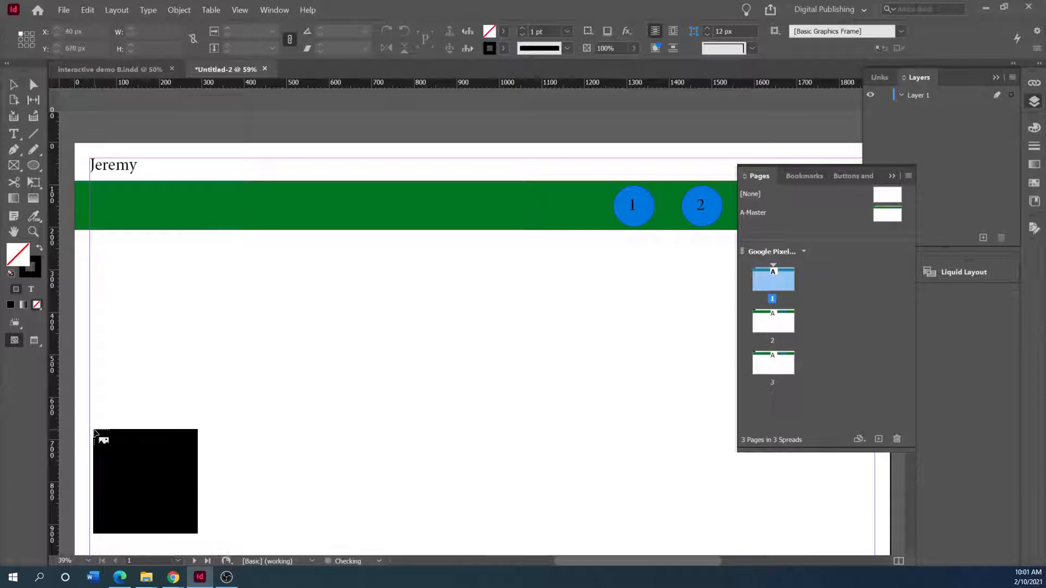
Place the home icon on A-Master in the page's lower-left corner at about 212 px square
scroll(104, 433, down, 3)
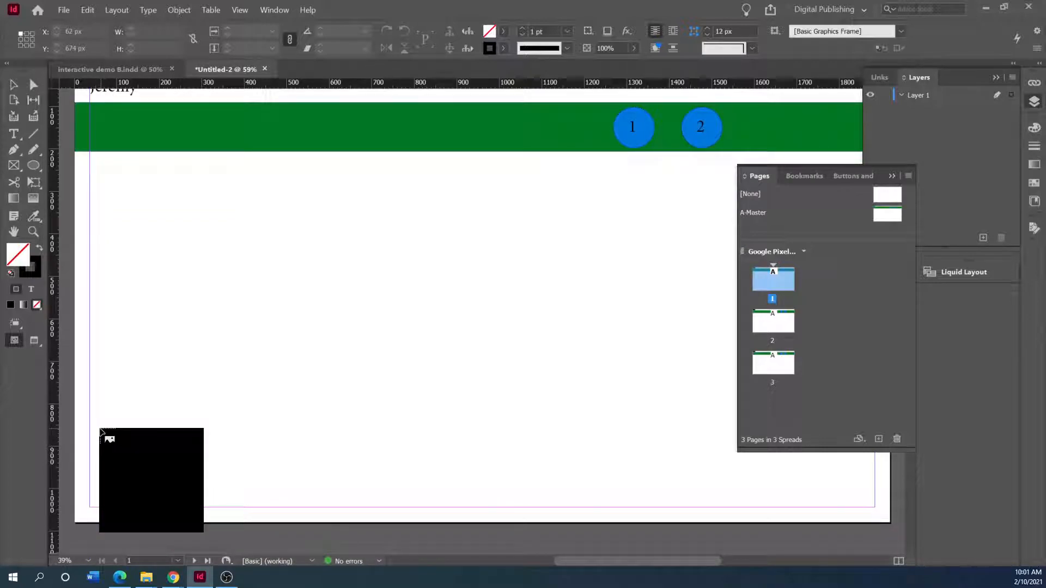
scroll(104, 433, up, 3)
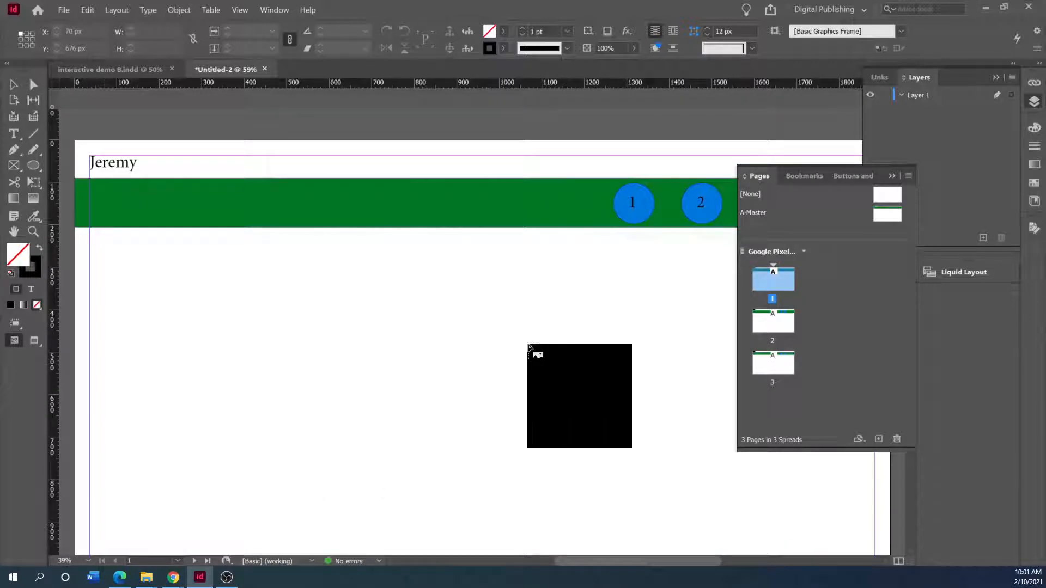
double_click(891, 212)
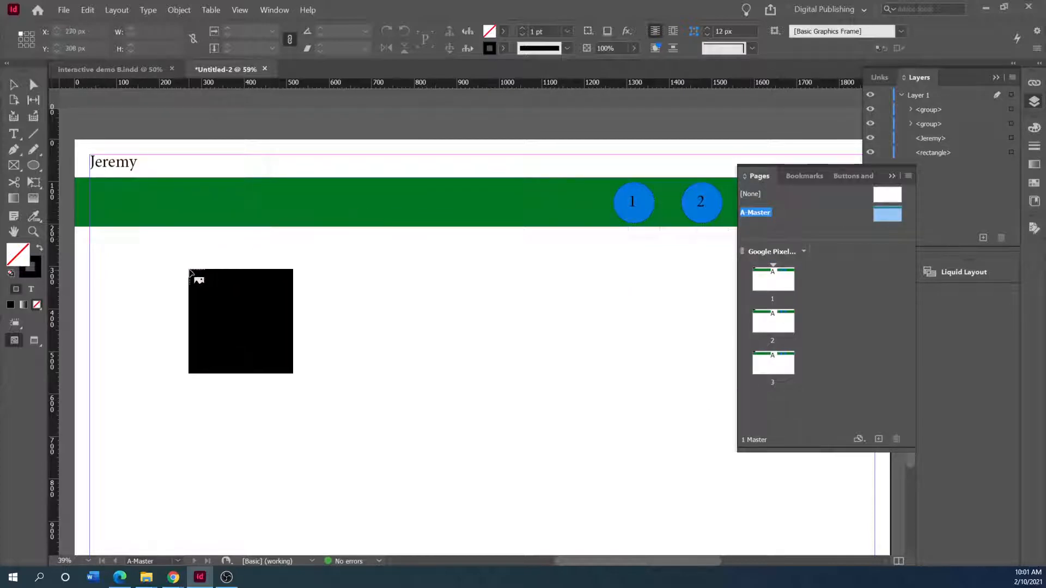
scroll(111, 316, down, 3)
drag(93, 415, 130, 501)
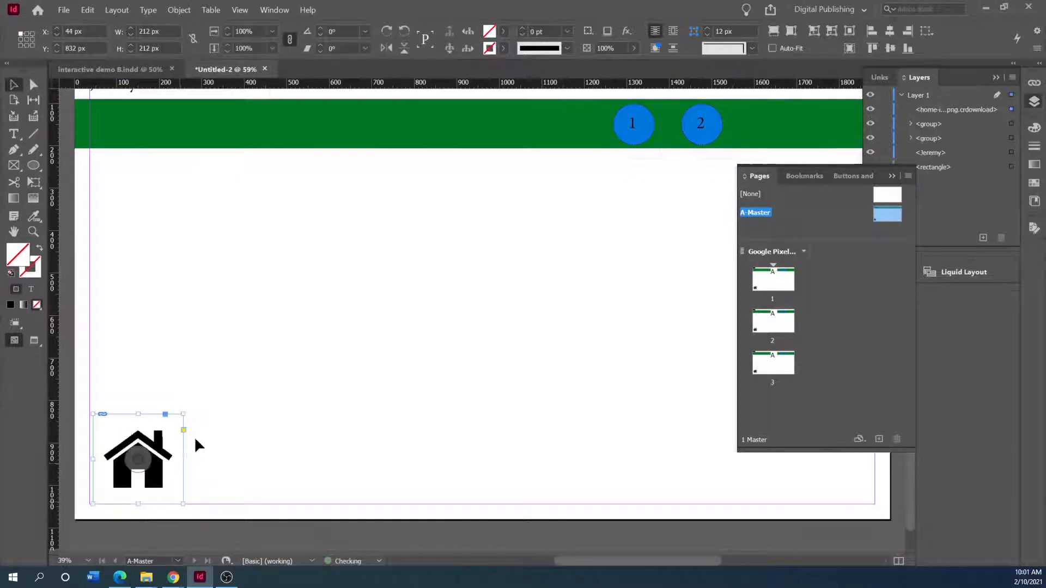
Scale the home icon image down to about 114 px square within its frame, keeping it in the lower-left corner
drag(182, 415, 152, 444)
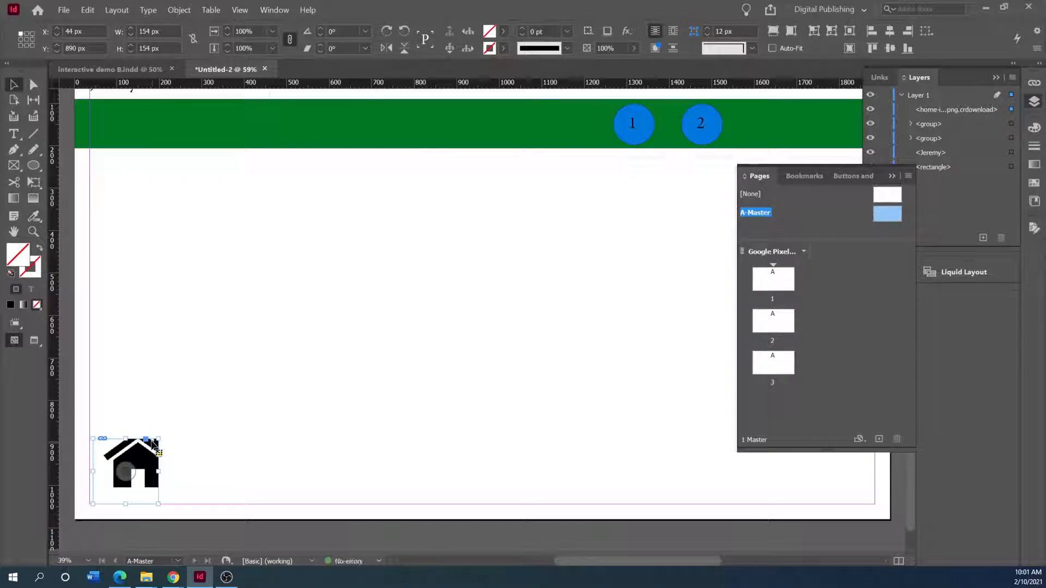
key(ctrl+z)
drag(183, 415, 142, 456)
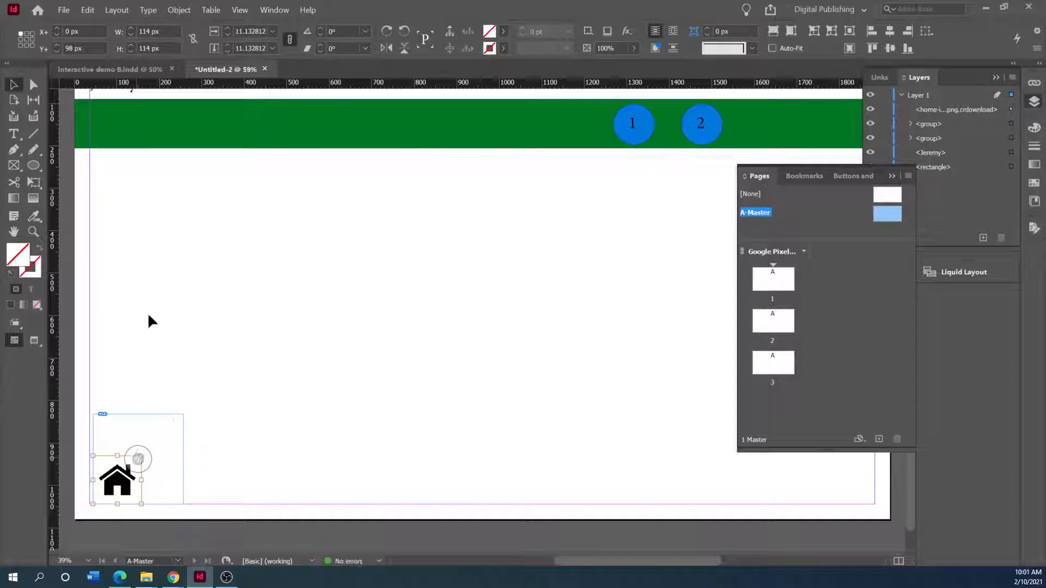
click(254, 410)
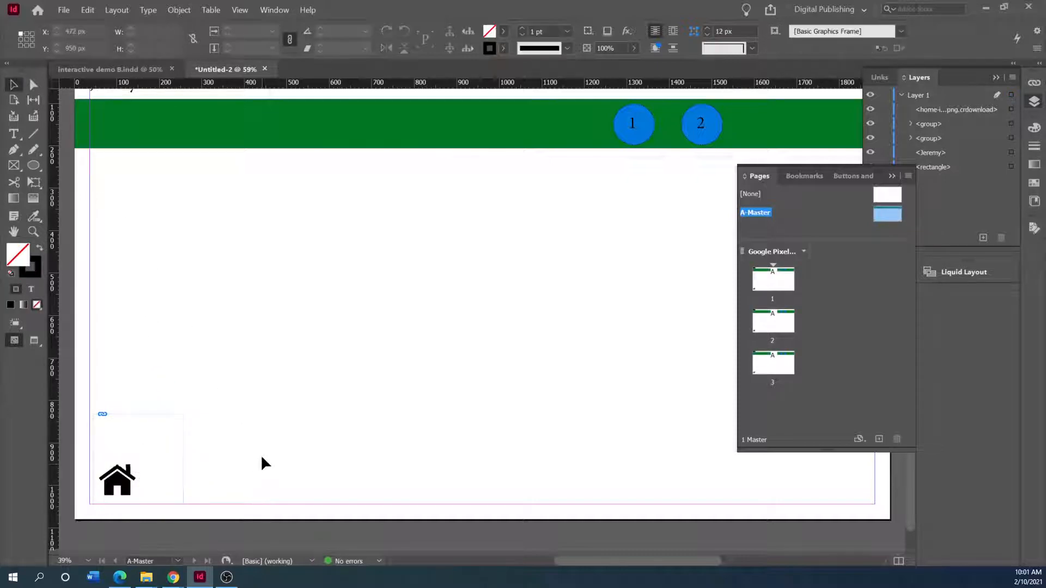
Inspect the master layout with the home icon, the three page thumbnails and the document's bookmark list
scroll(261, 455, down, 1)
scroll(265, 452, up, 5)
click(776, 322)
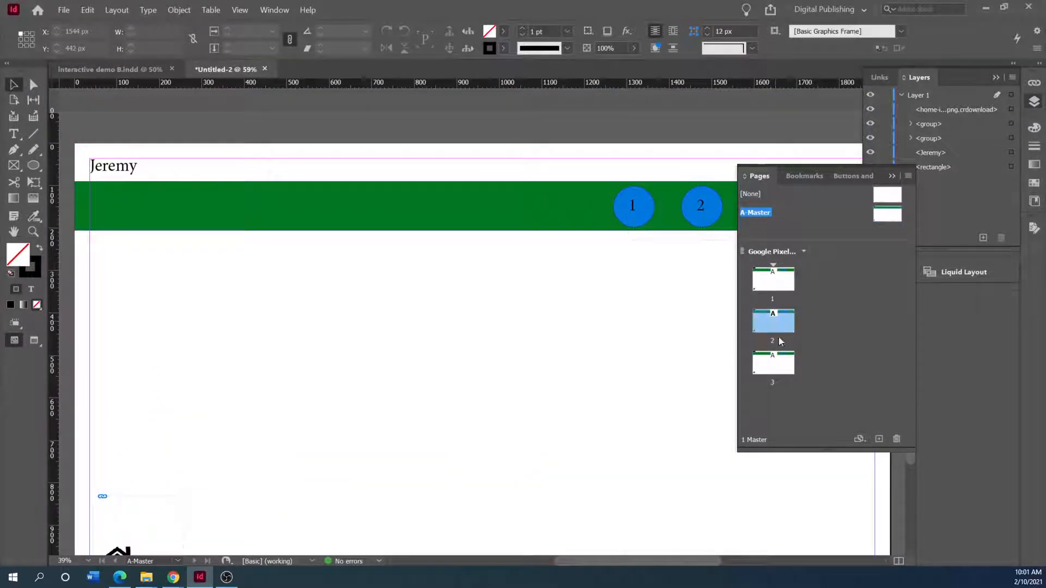
click(783, 362)
scroll(462, 412, down, 3)
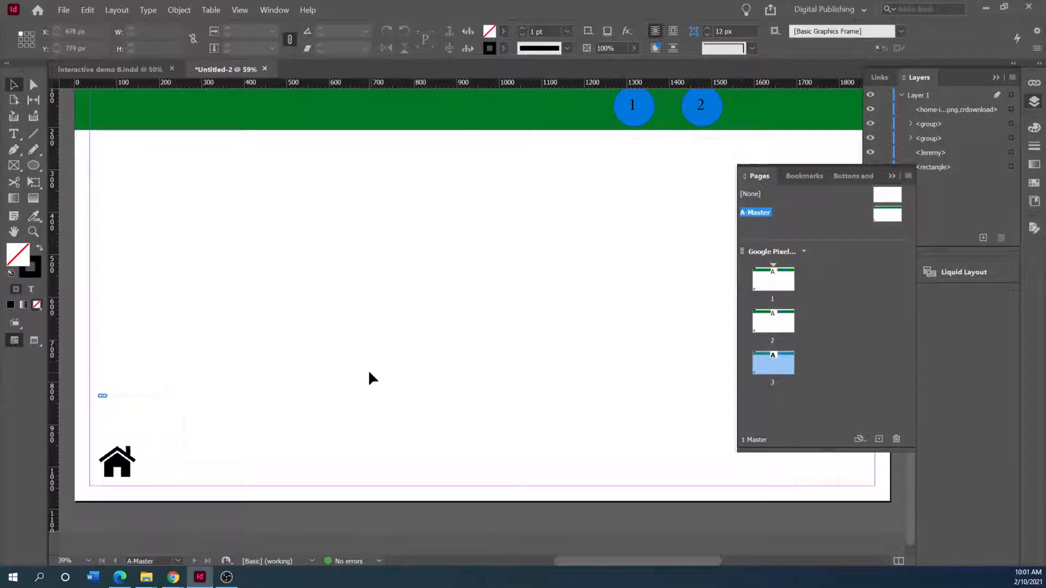
scroll(338, 321, up, 3)
click(792, 284)
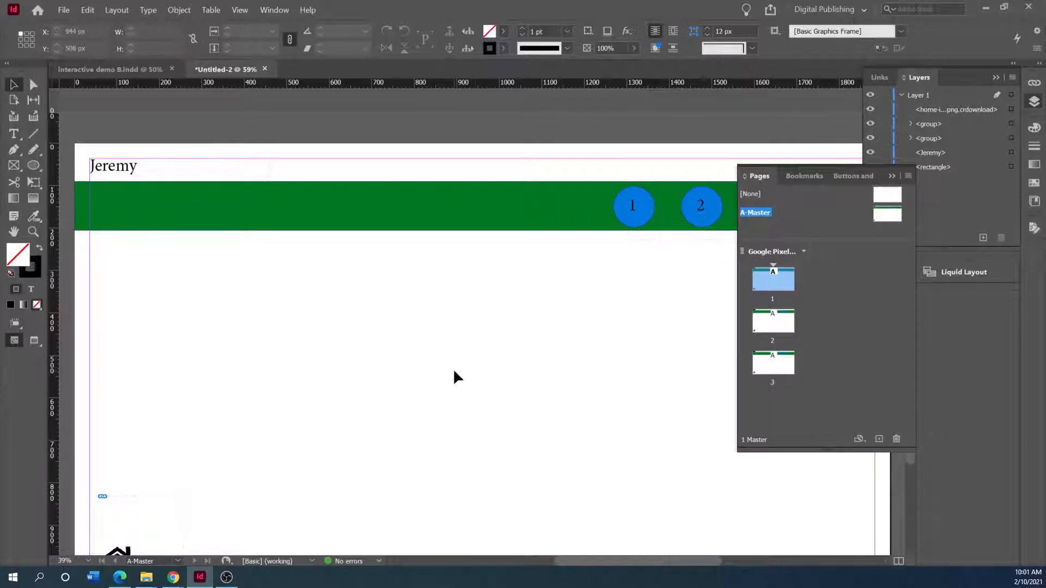
scroll(423, 399, down, 2)
scroll(326, 351, up, 2)
click(795, 176)
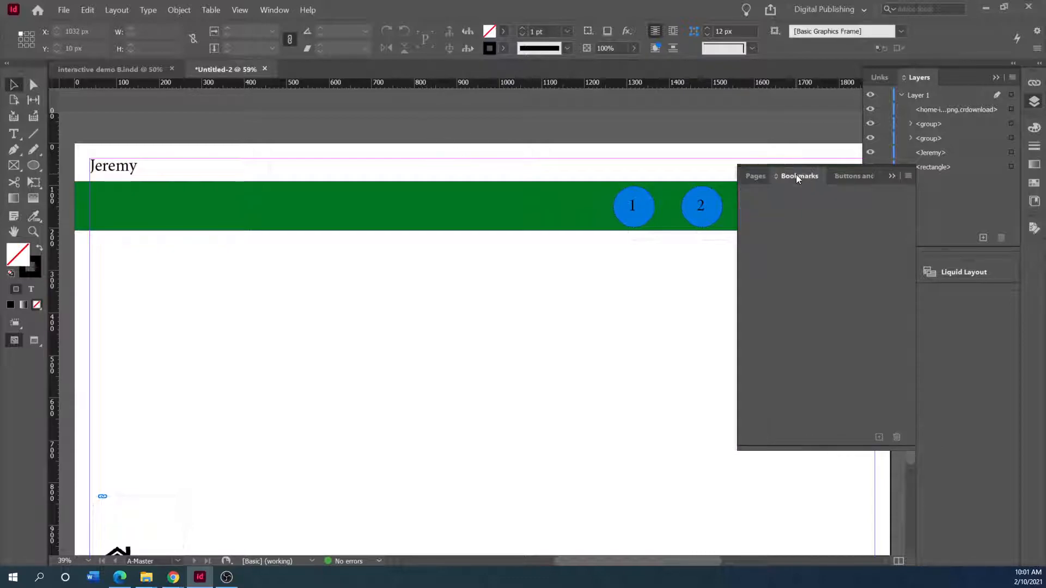
click(744, 176)
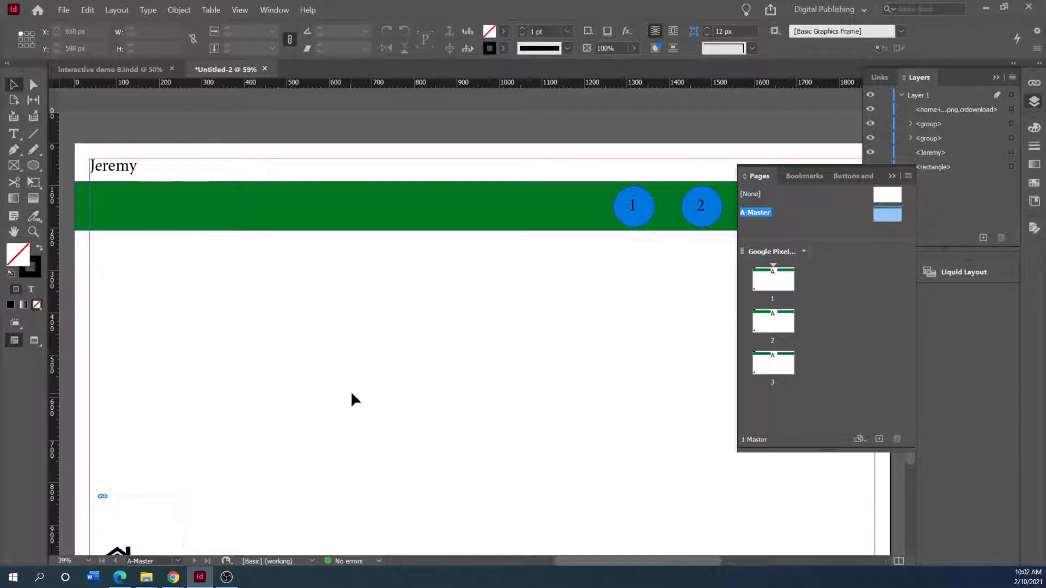
Go to page 1 and create a bookmark for it named Home
click(780, 284)
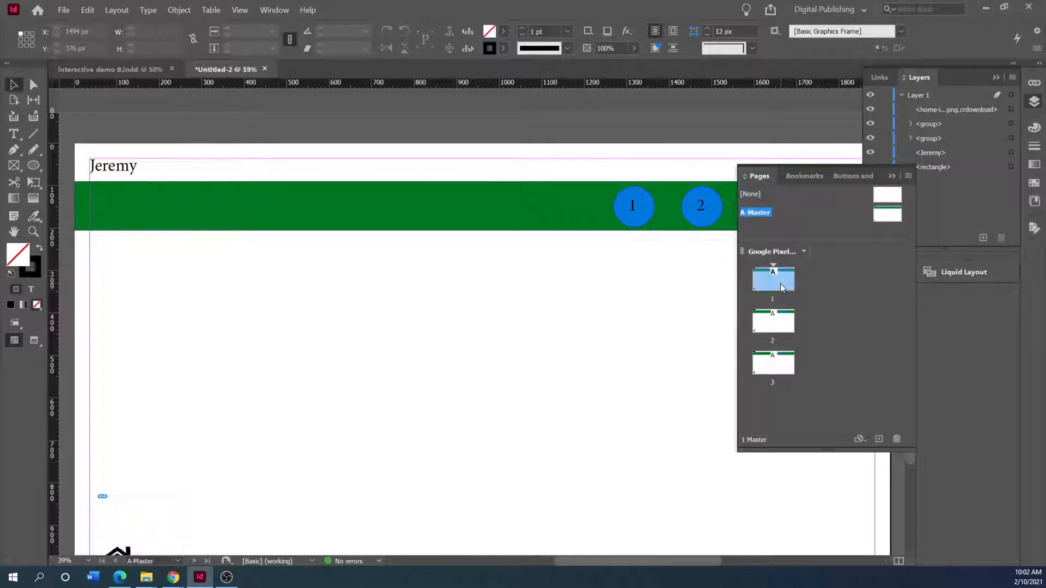
double_click(780, 283)
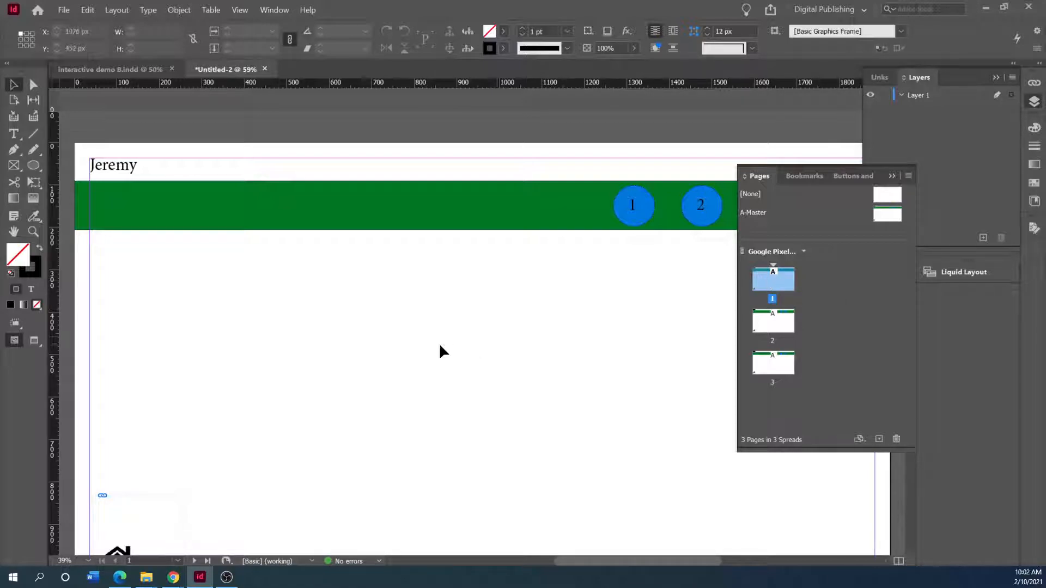
scroll(394, 342, down, 3)
scroll(394, 342, up, 1)
scroll(632, 335, up, 1)
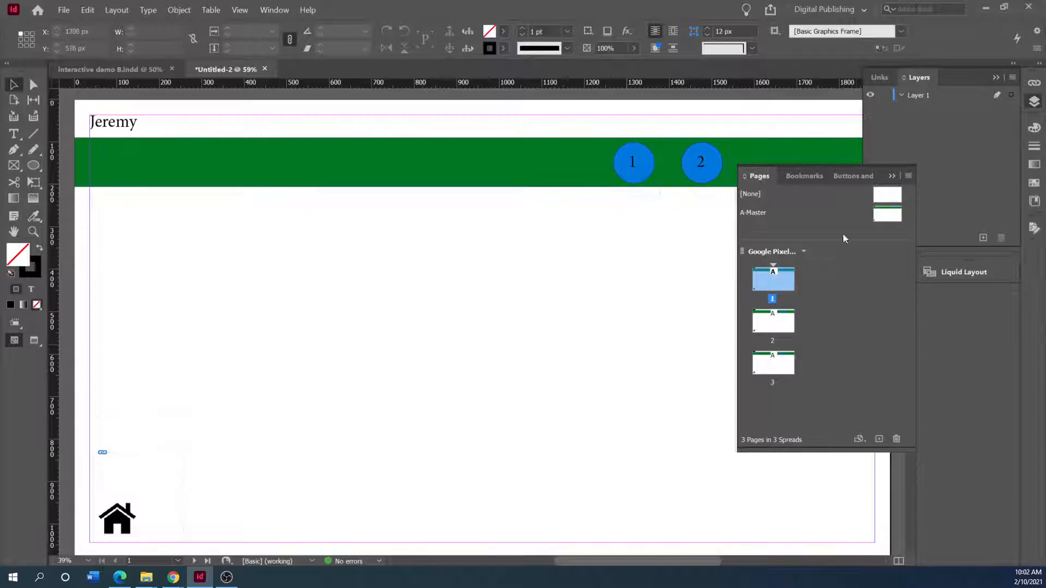
click(805, 176)
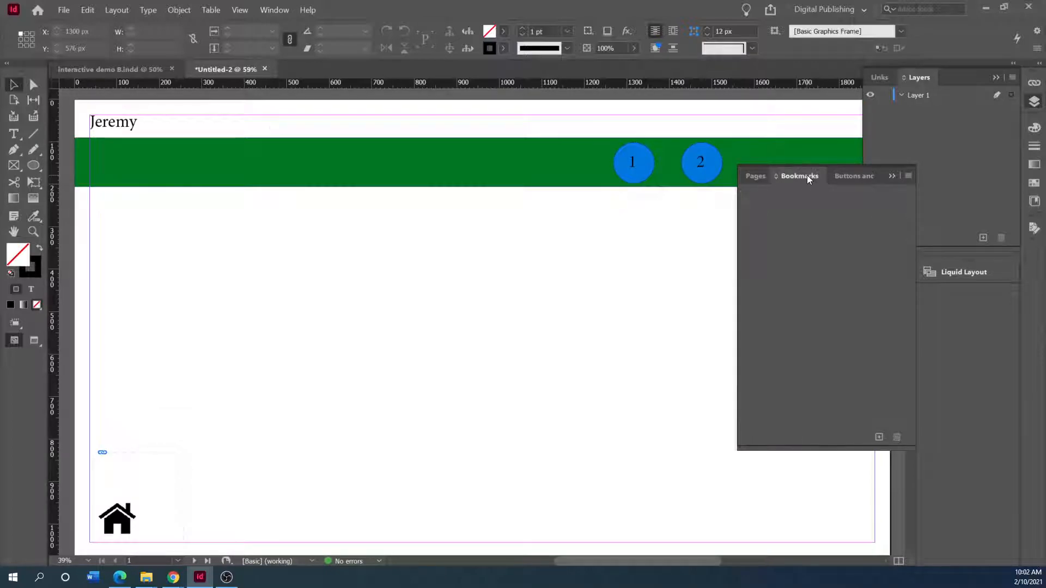
click(879, 437)
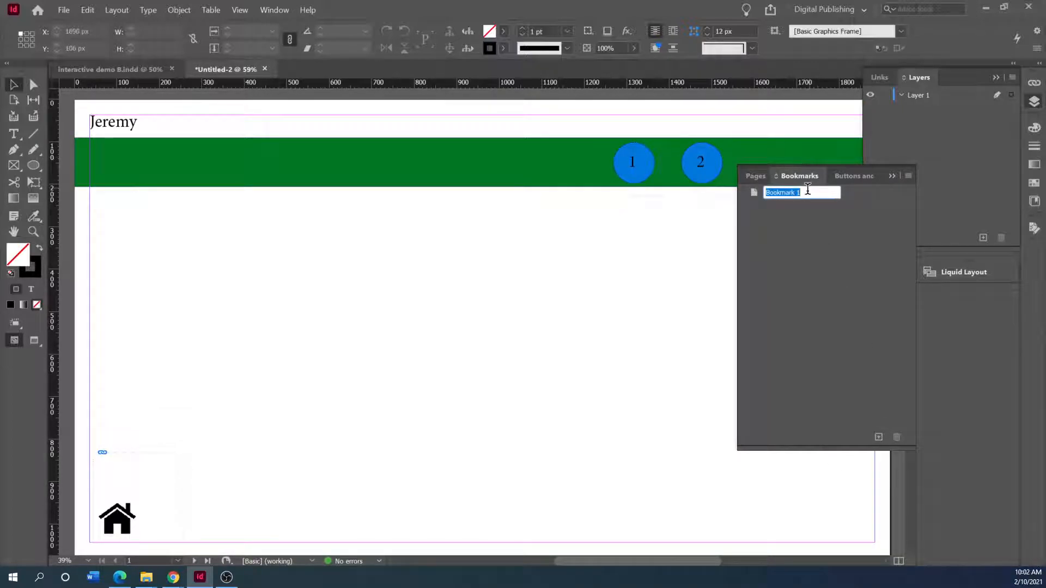
text(Home)
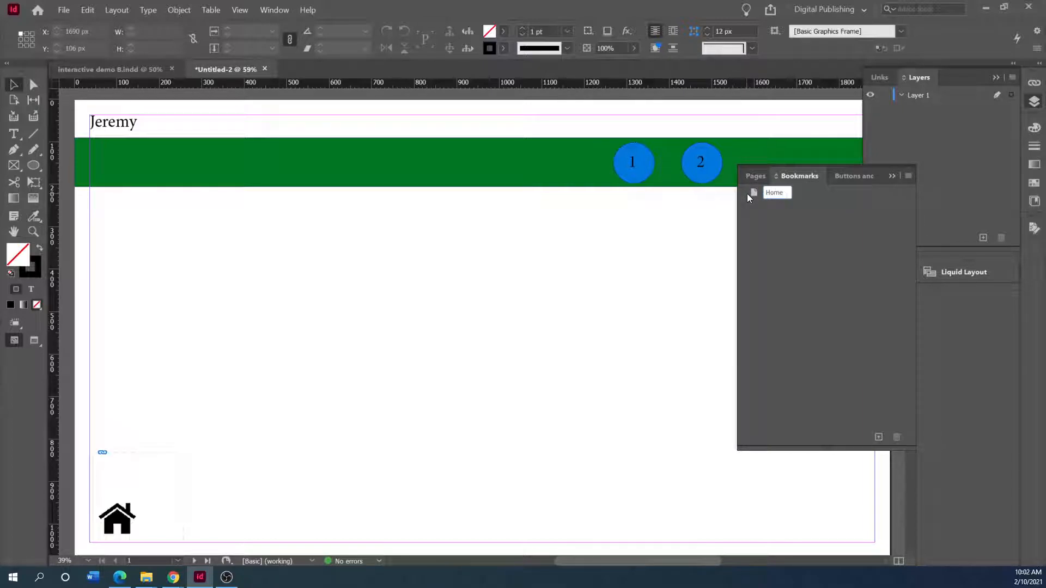
Go to page 2 and create a bookmark for it named 1 piece
key(Return)
click(755, 176)
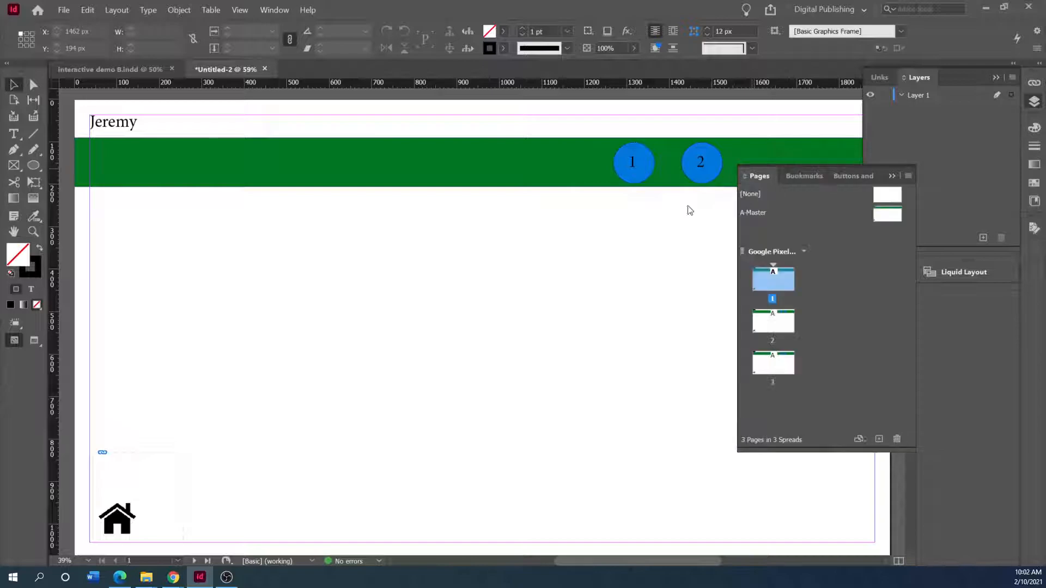
double_click(777, 327)
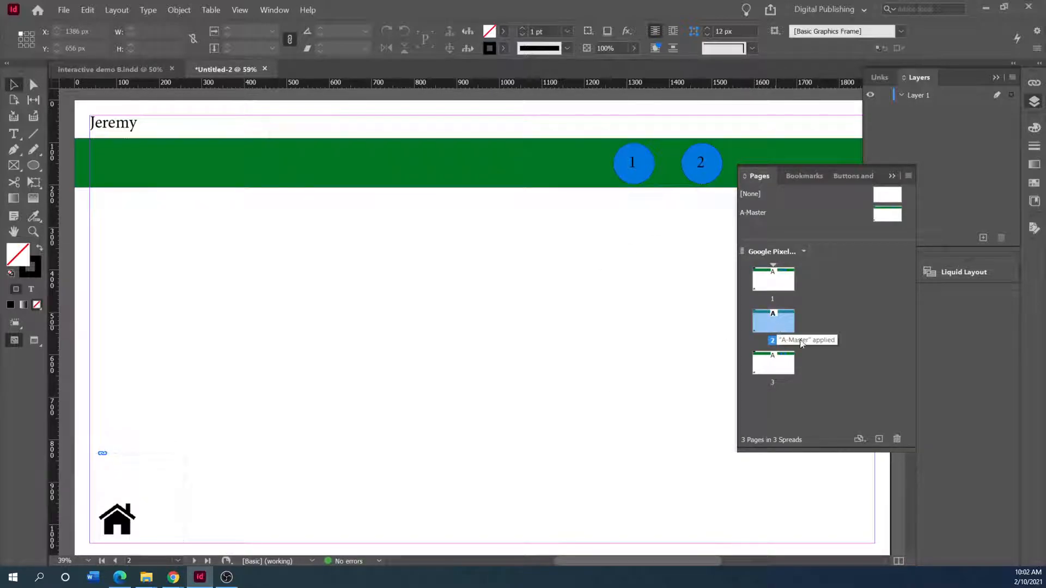
click(805, 175)
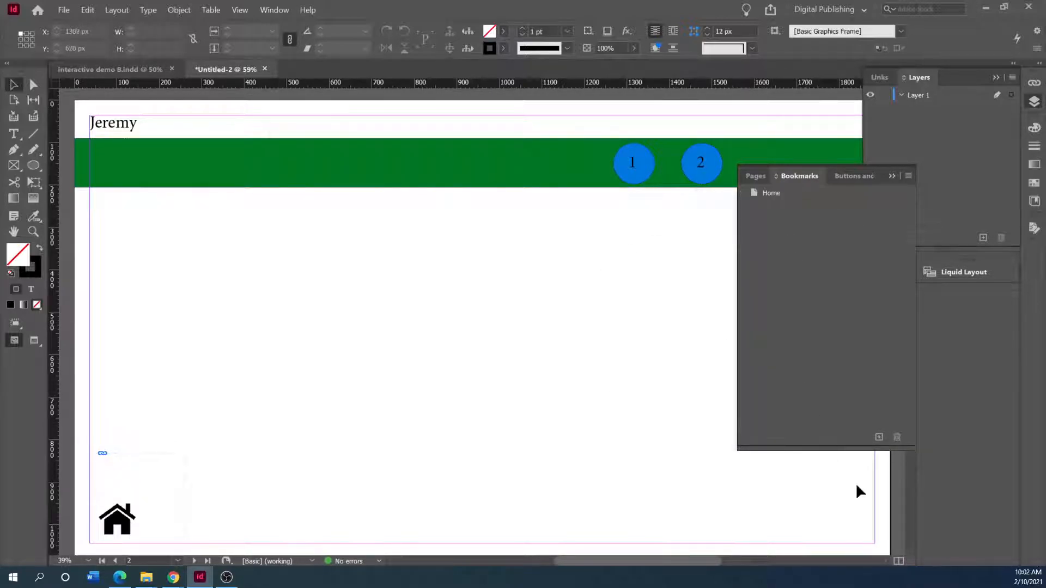
click(879, 437)
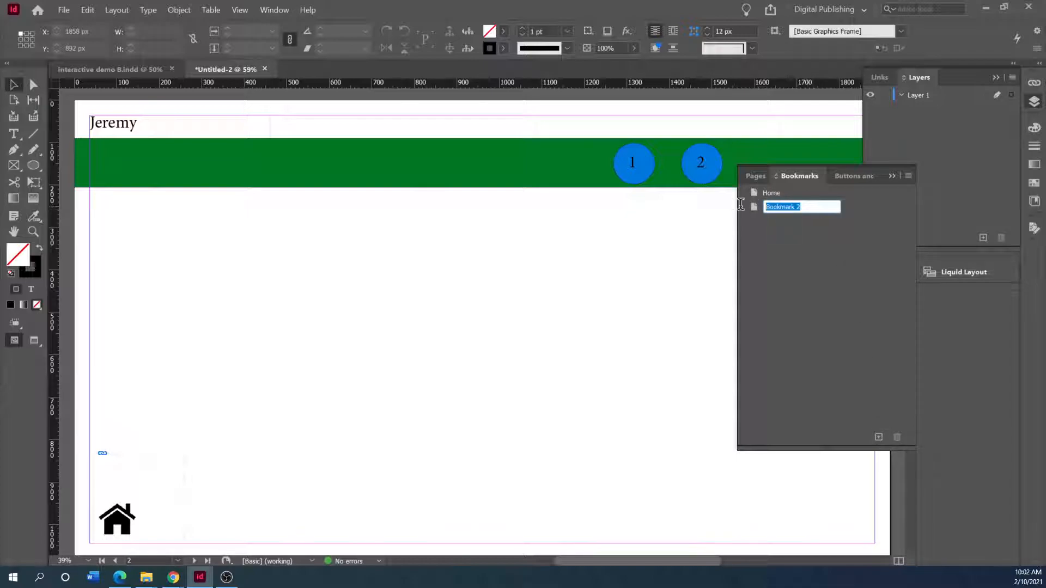
text(1 piece)
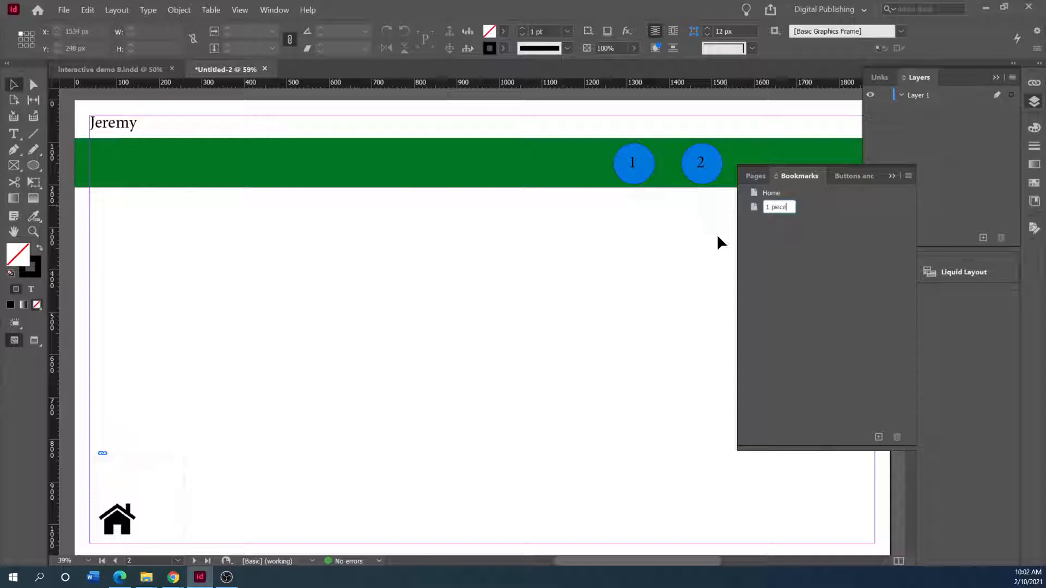
key(Return)
Go to page 3 and create a bookmark for it named 2 piece
scroll(491, 497, down, 1)
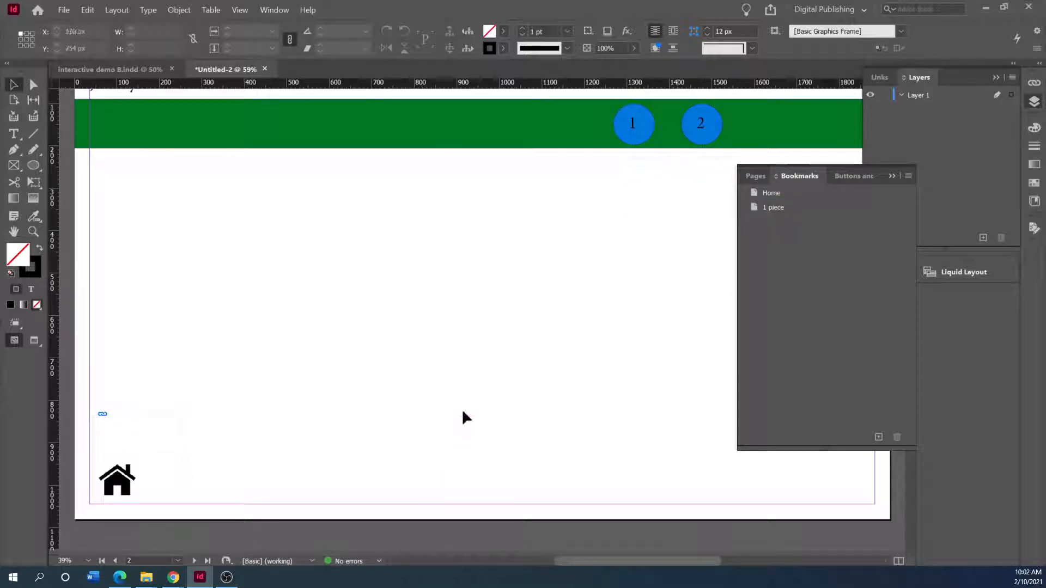
scroll(463, 413, down, 8)
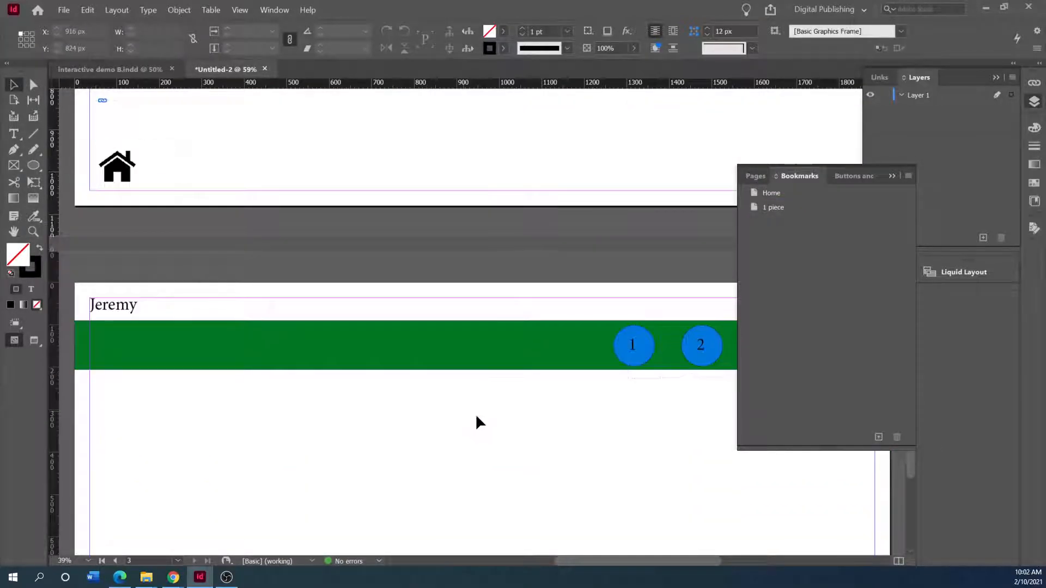
click(749, 176)
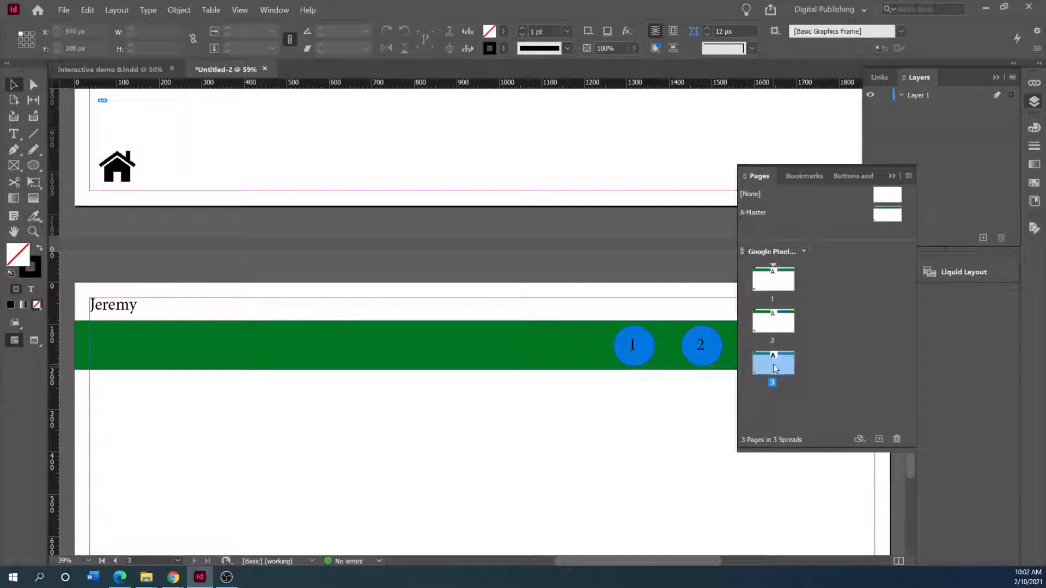
click(799, 175)
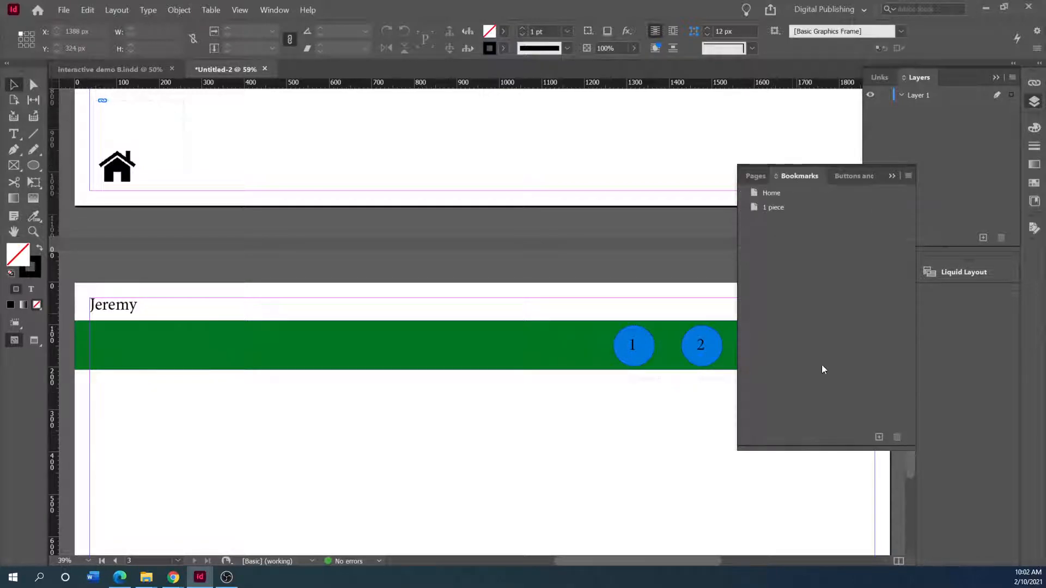
click(879, 437)
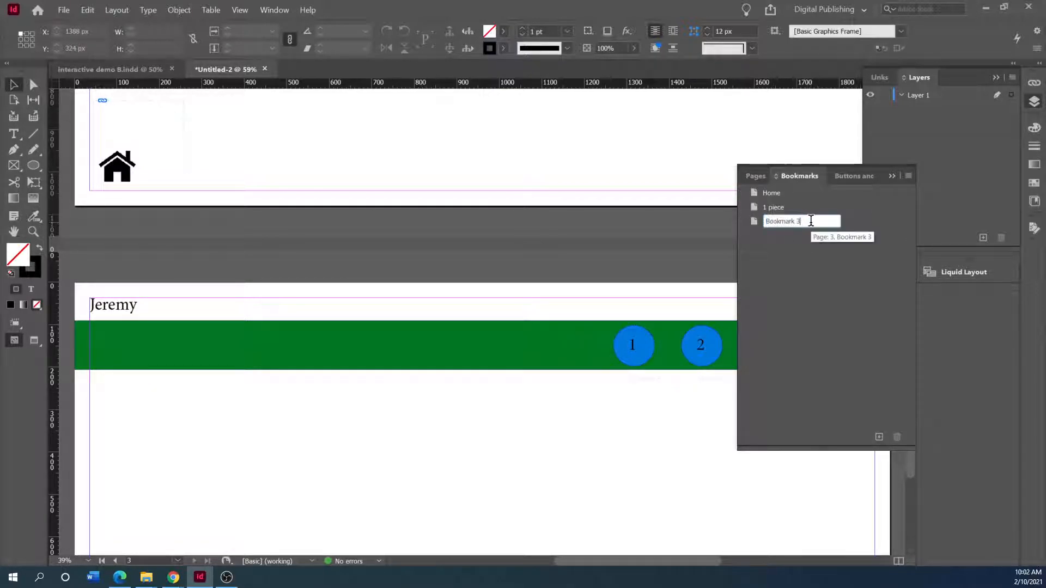
text(2 piece)
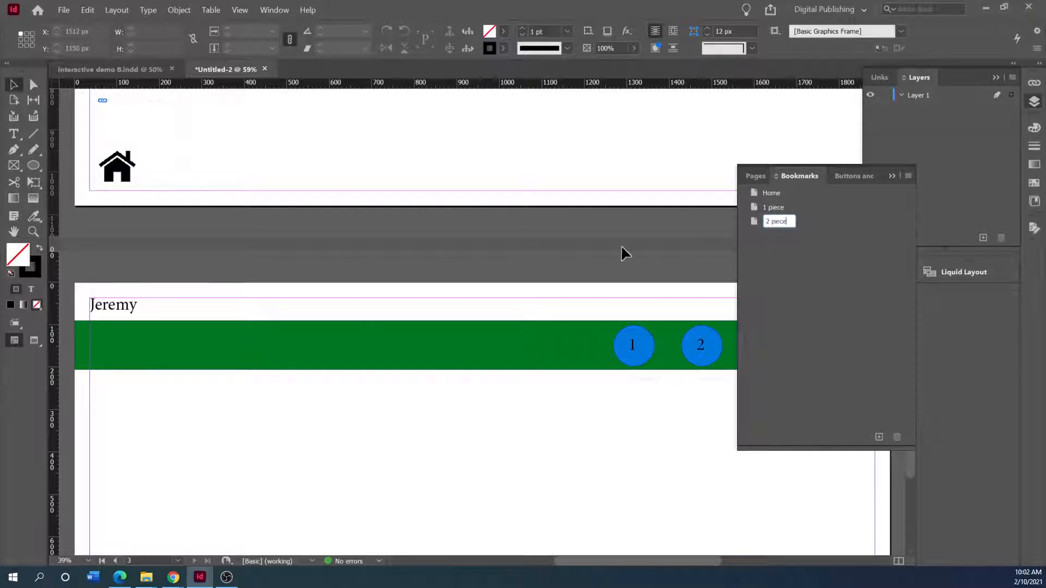
key(Return)
Review the banner, numbered buttons and home icon across the three document pages and their thumbnails
scroll(599, 436, up, 5)
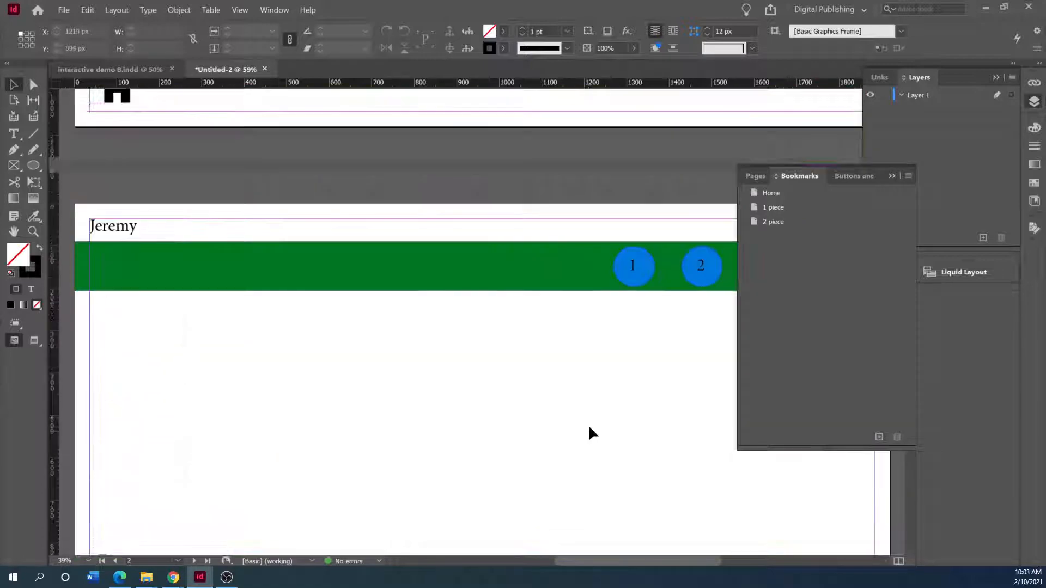
scroll(589, 418, up, 3)
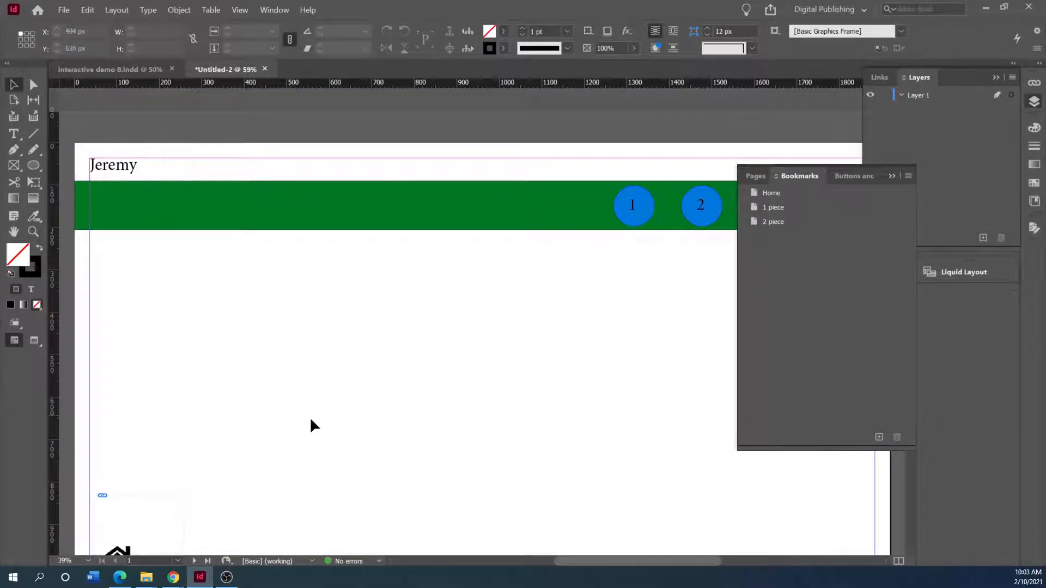
scroll(309, 417, down, 8)
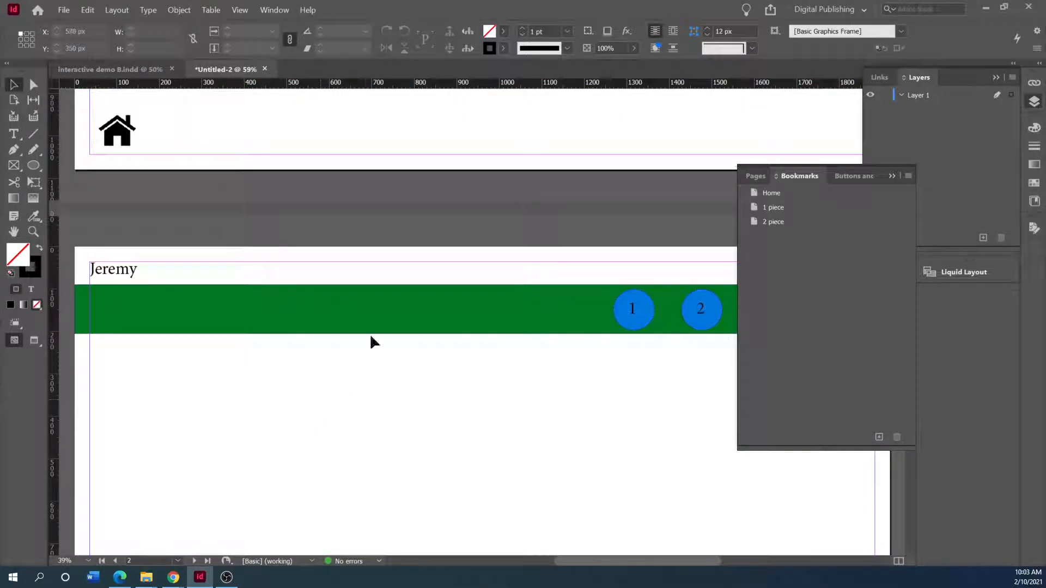
scroll(356, 363, up, 8)
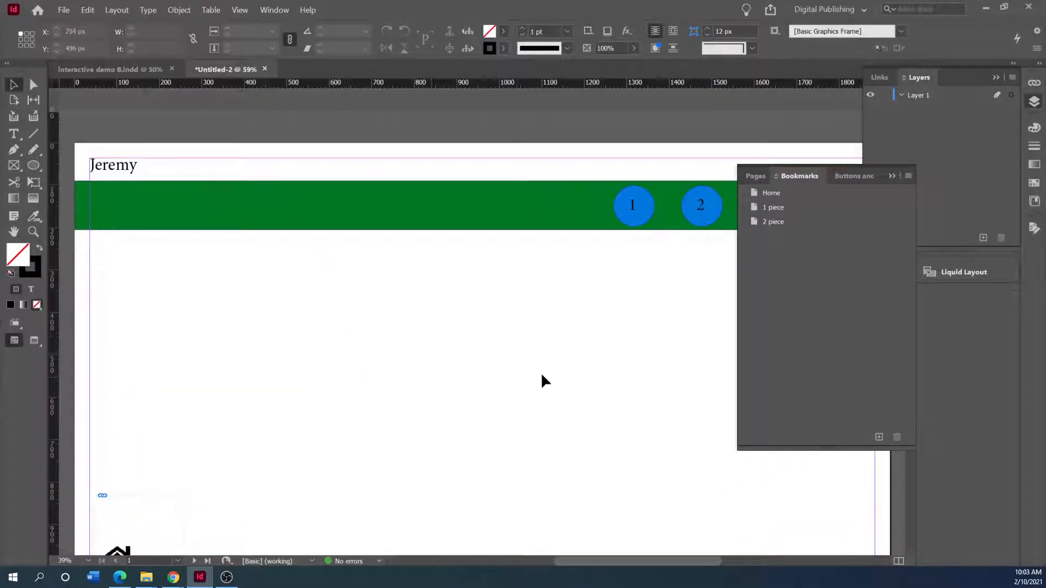
scroll(417, 417, down, 9)
scroll(378, 412, up, 12)
click(754, 178)
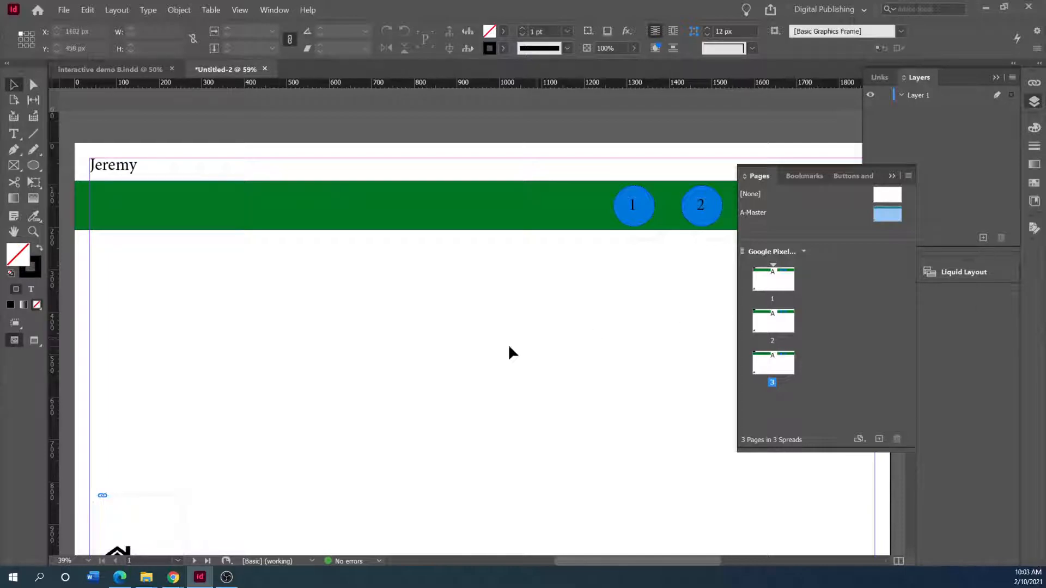
Examine the text and image layout on the pages of interactive demo B, and return to the untitled portfolio document
click(148, 68)
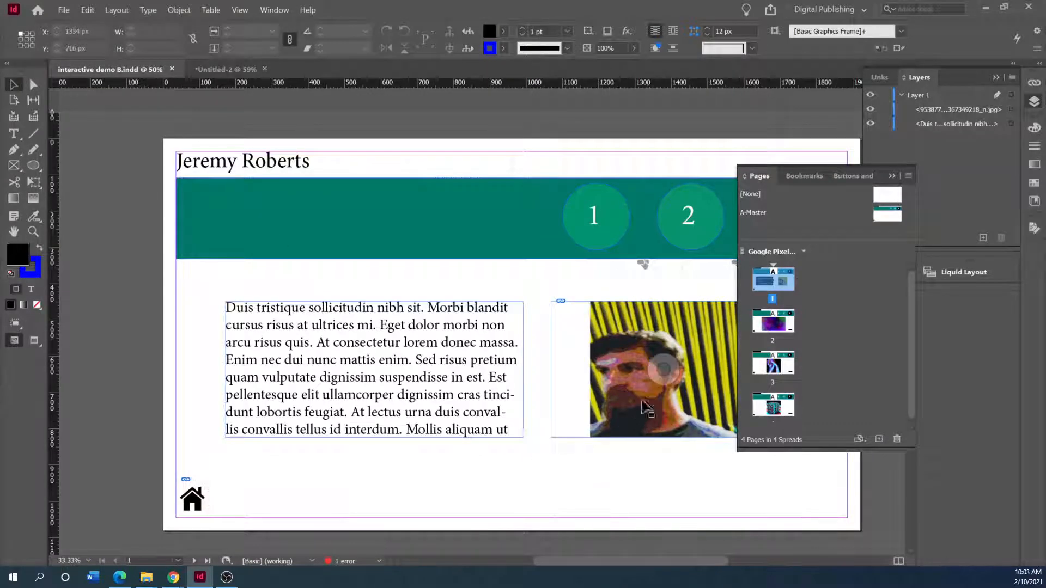
scroll(600, 338, down, 2)
scroll(523, 419, down, 9)
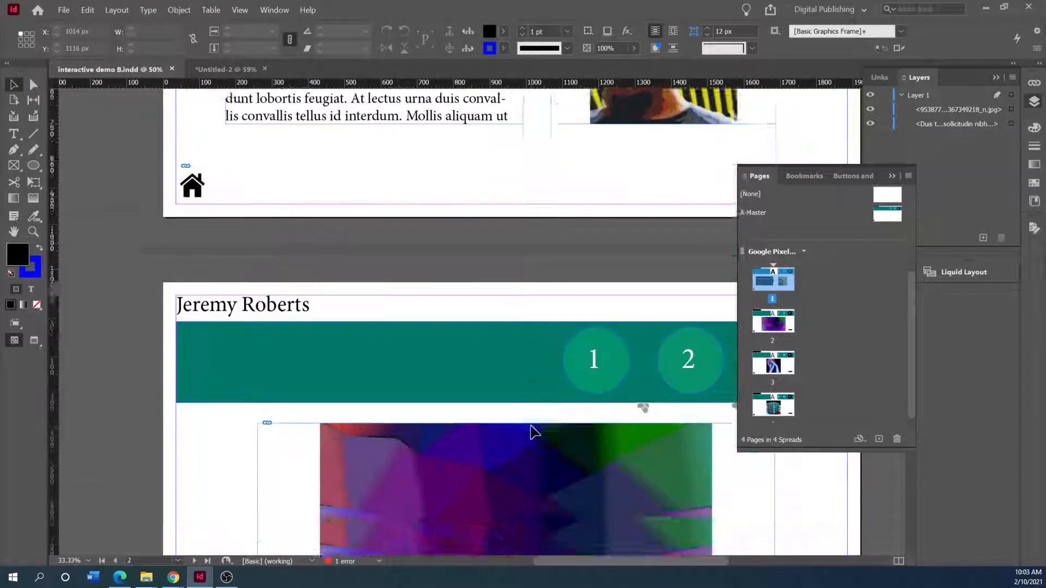
scroll(542, 417, down, 11)
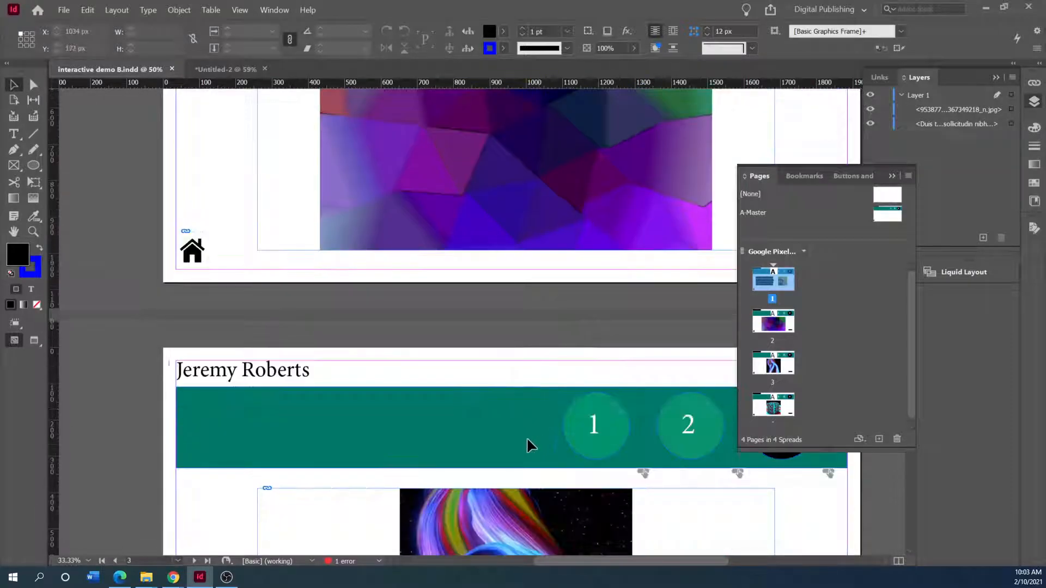
scroll(524, 451, up, 3)
scroll(523, 428, up, 12)
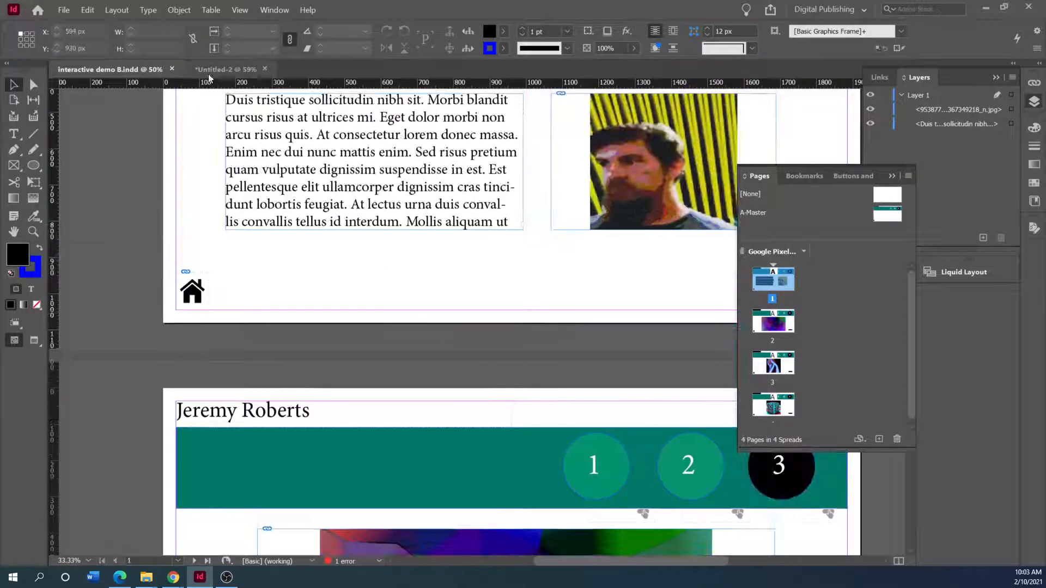
click(210, 72)
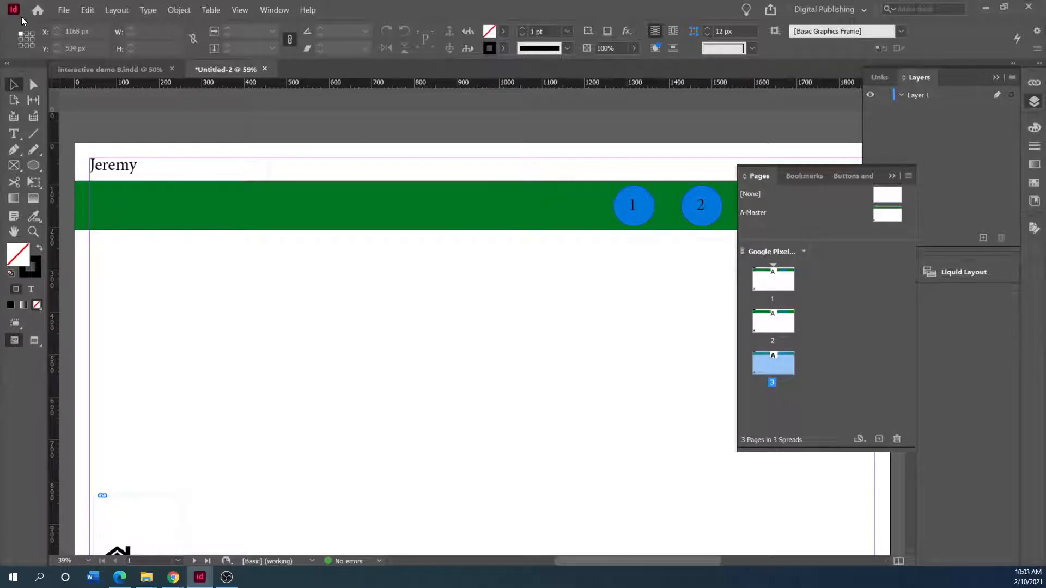
click(87, 10)
click(64, 10)
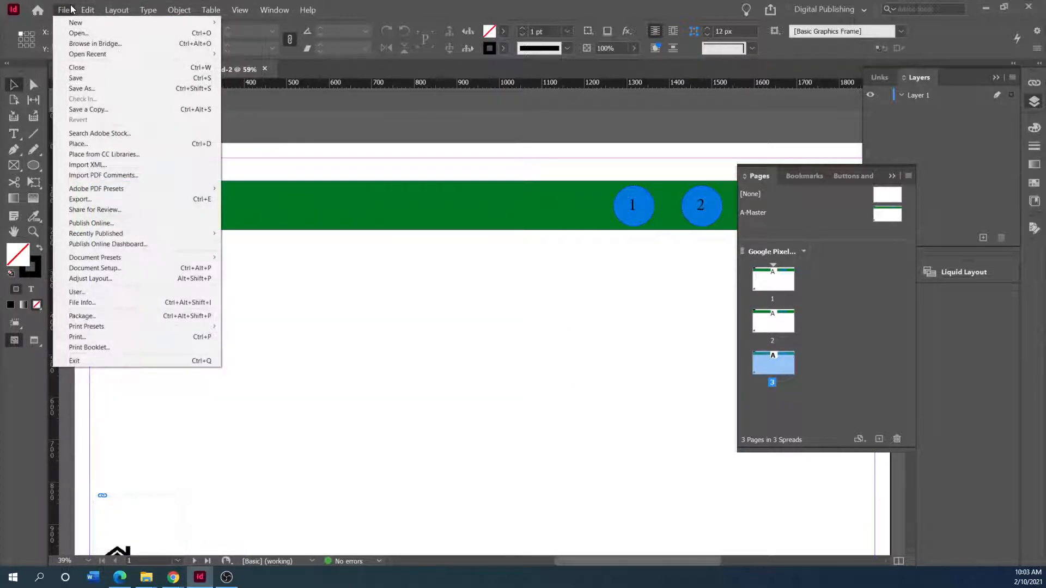
click(79, 143)
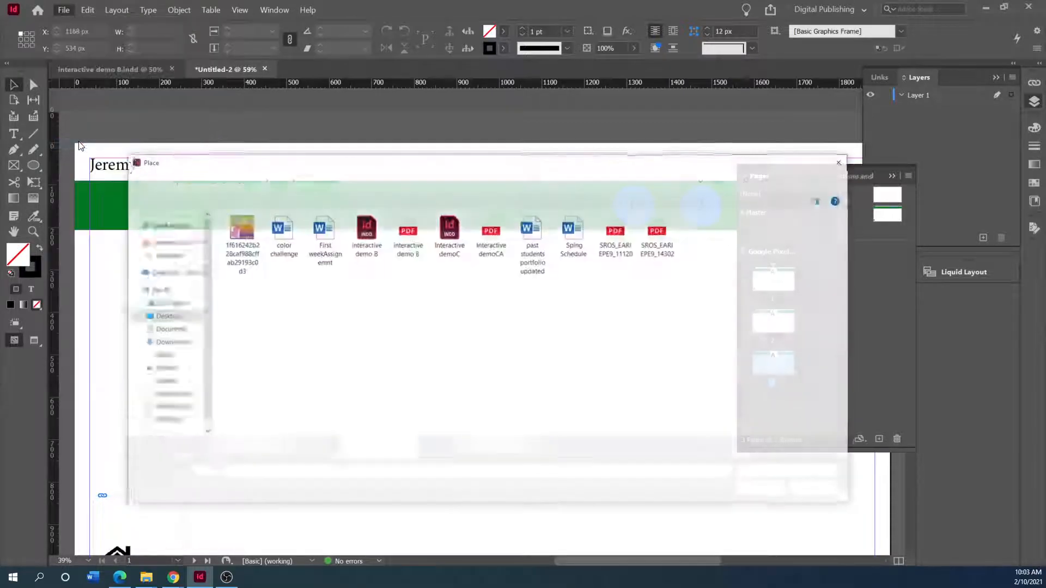
drag(391, 163, 0, 129)
click(84, 539)
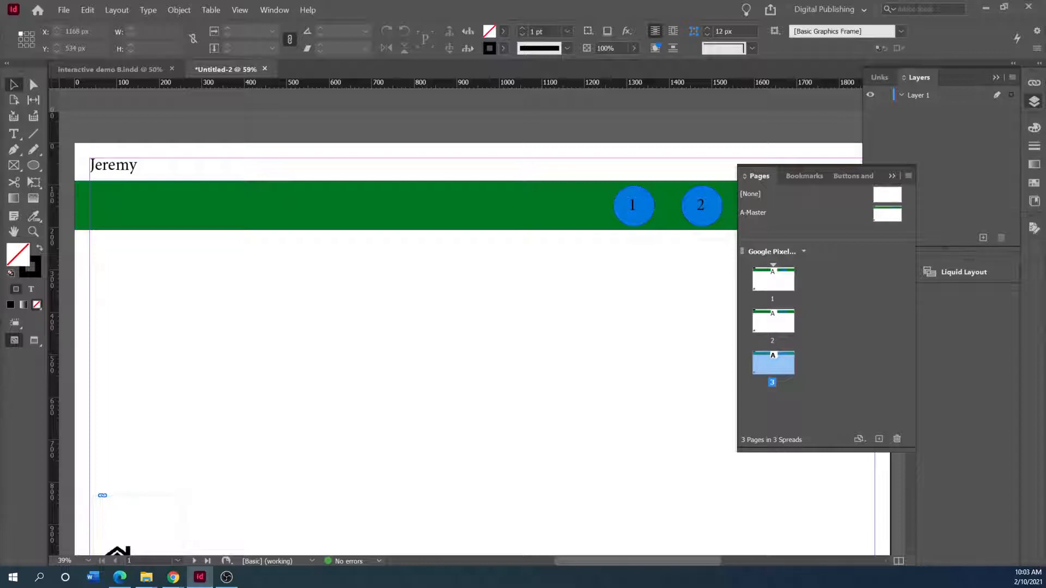
Place the portrait photo on page 1 below the banner's numbered buttons at about 400 px square
key(ctrl+d)
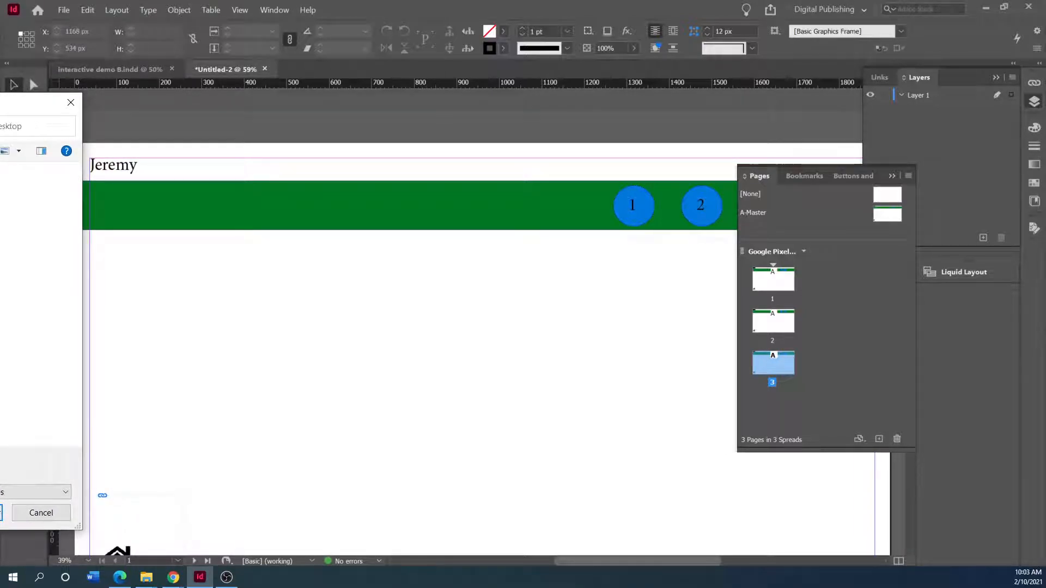
key(Return)
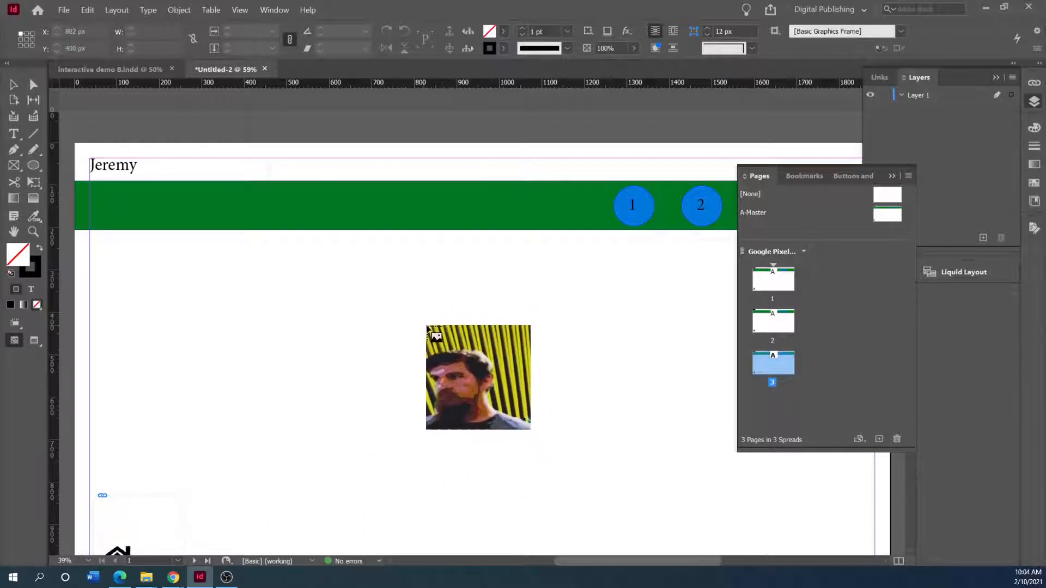
drag(553, 318, 553, 318)
drag(604, 390, 610, 363)
Draw a text frame about 660 by 398 px beside the portrait on page 1 and fill it with Lorem Ipsum text copied from the browser
click(15, 135)
drag(242, 296, 523, 465)
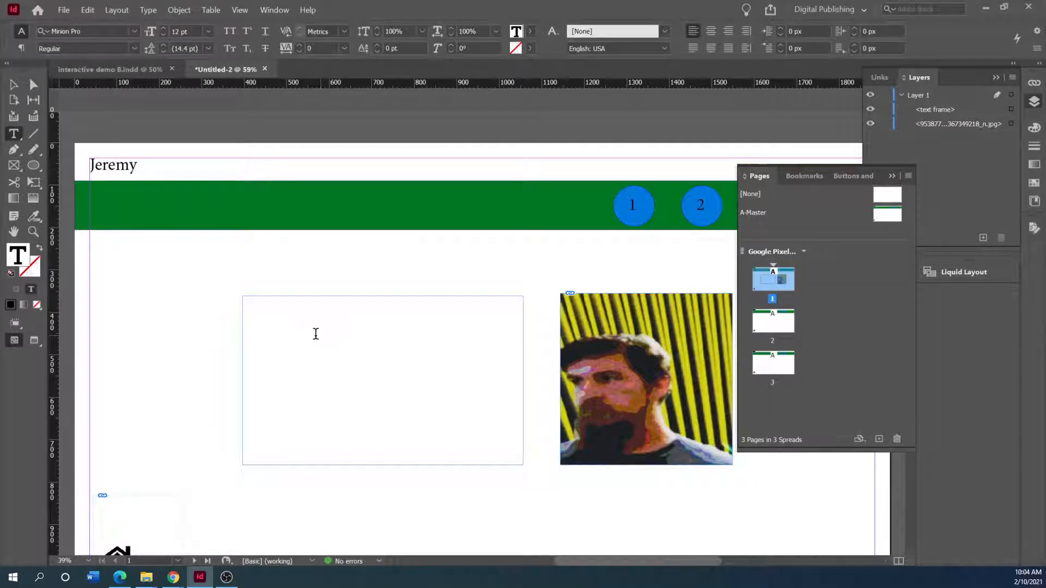
key(alt+Tab)
drag(0, 141, 365, 125)
drag(277, 121, 0, 122)
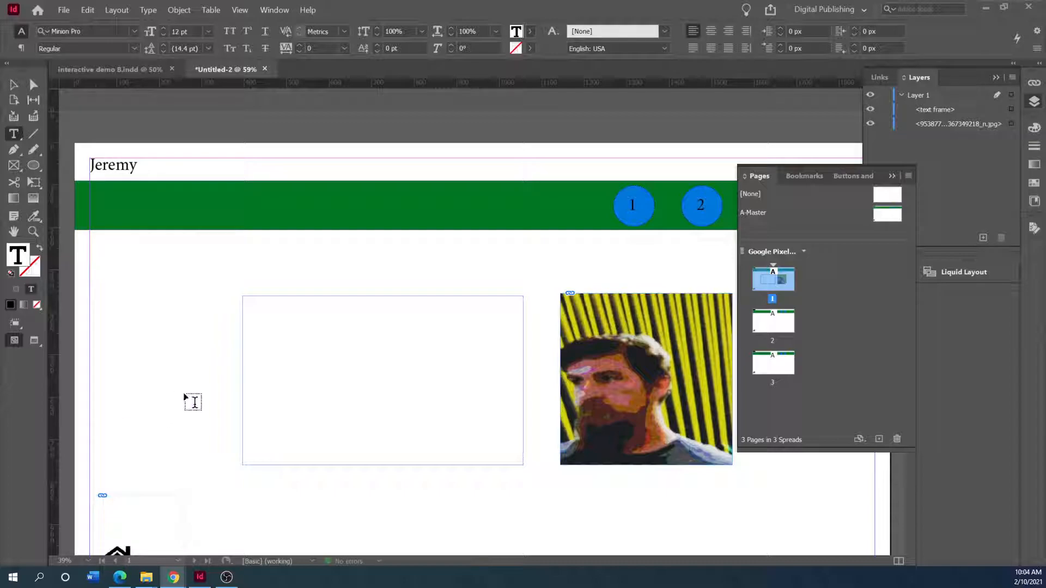
click(258, 315)
key(ctrl+v)
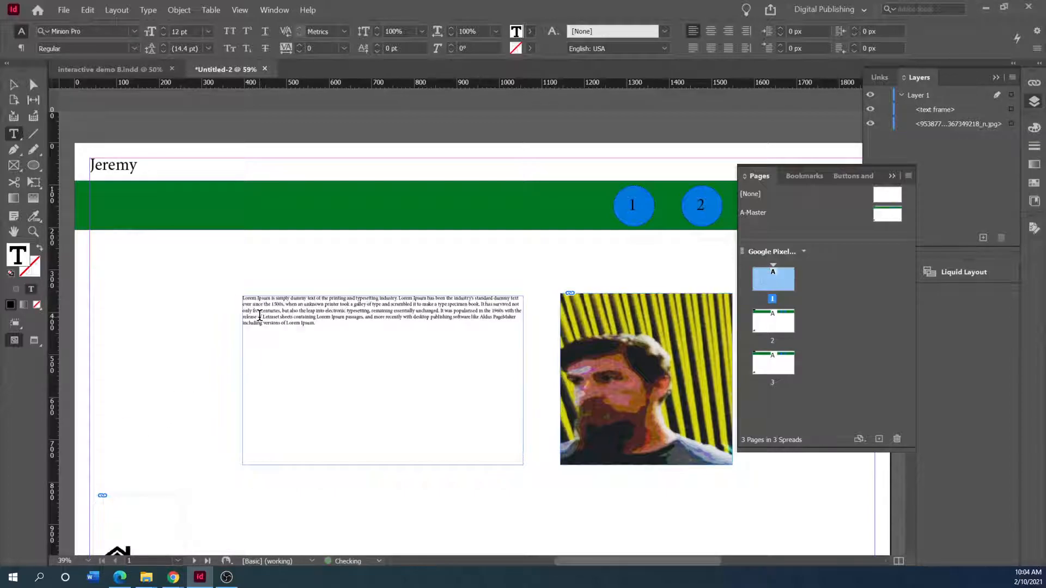
Set the whole Lorem Ipsum paragraph on page 1 to a font size of 25 pt
drag(317, 323, 235, 299)
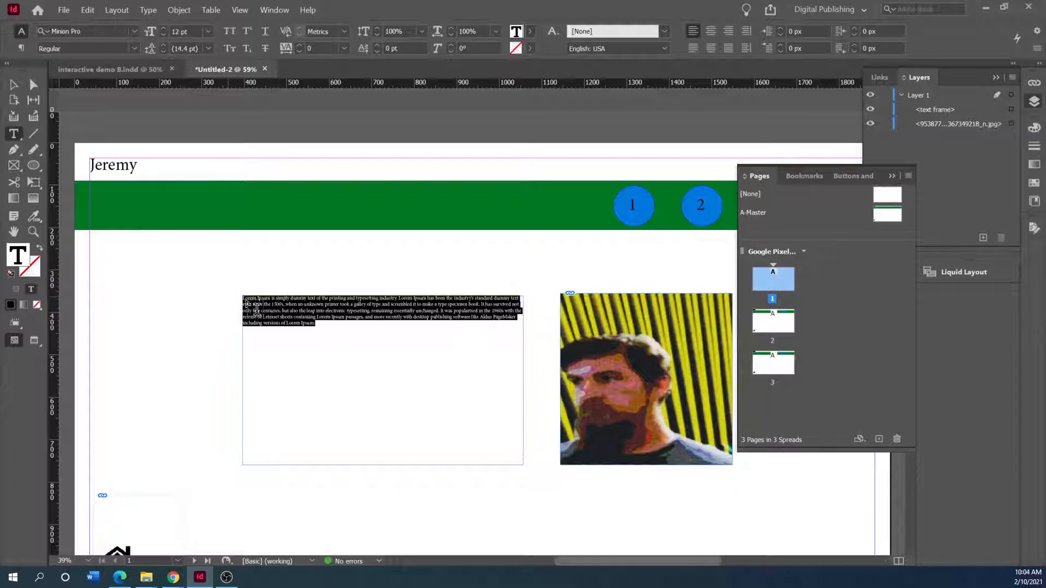
click(179, 31)
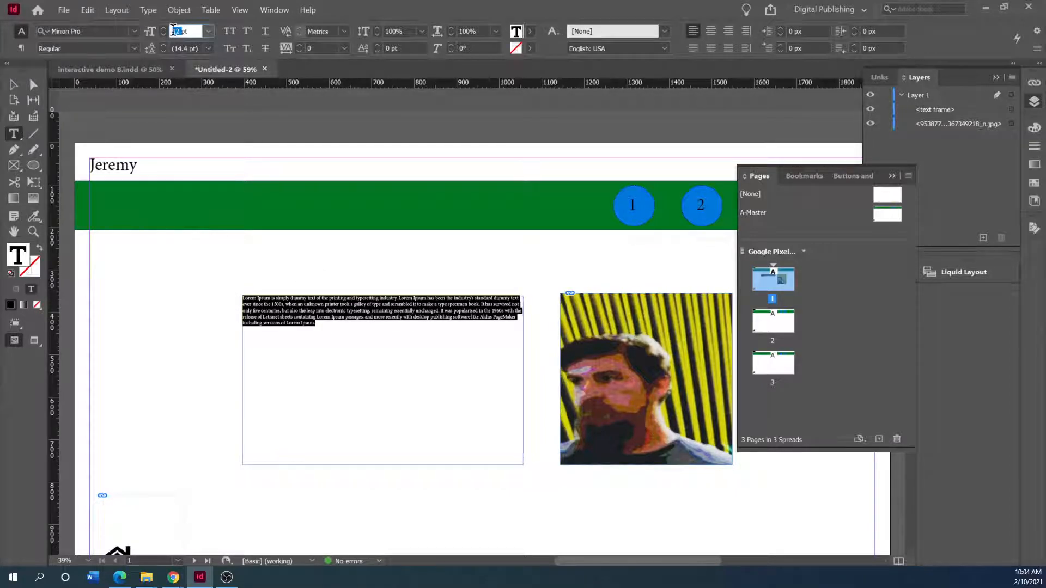
text(25)
key(Return)
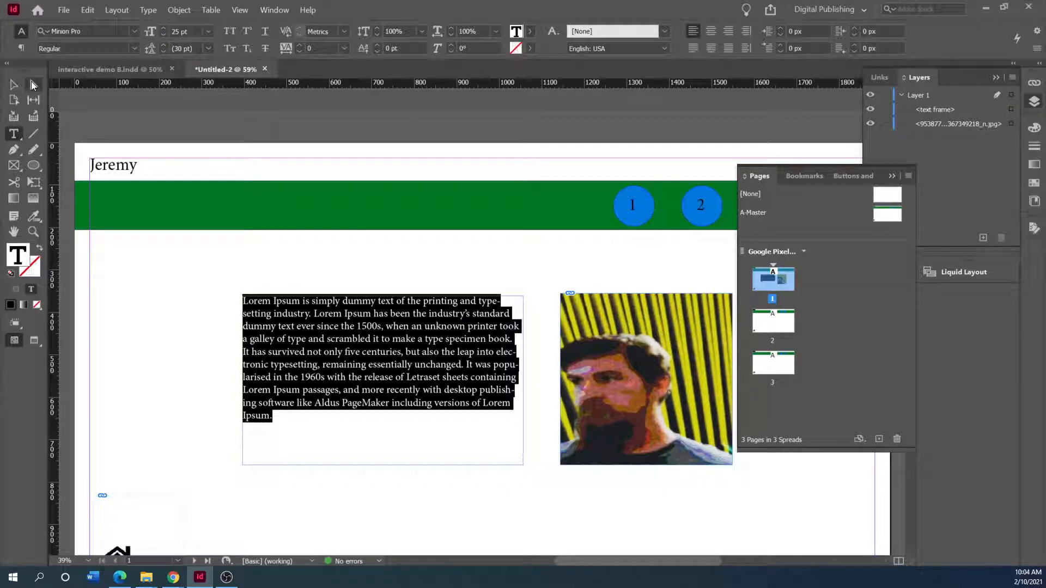
click(33, 85)
scroll(438, 405, down, 10)
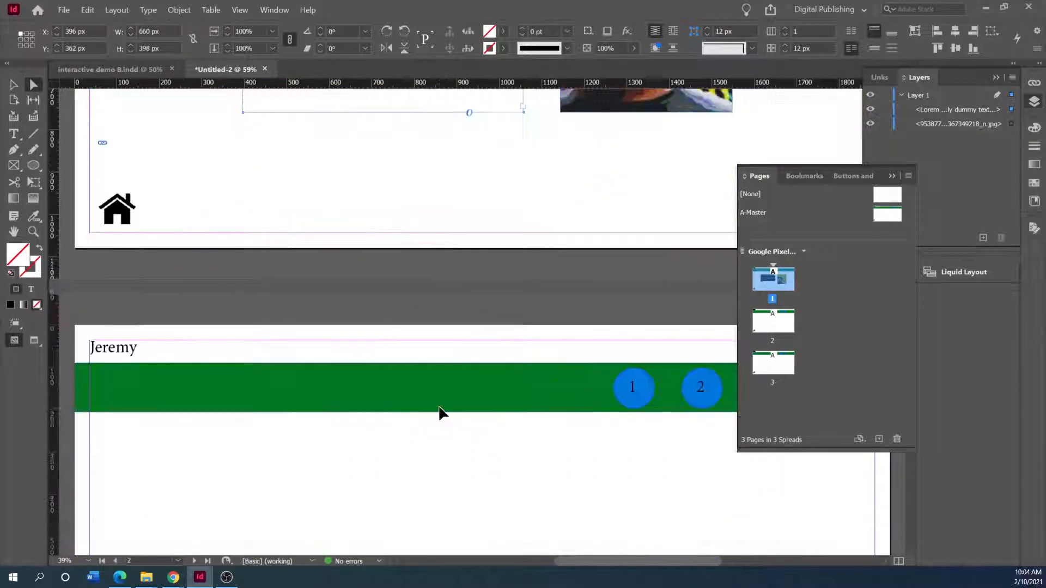
scroll(439, 404, up, 10)
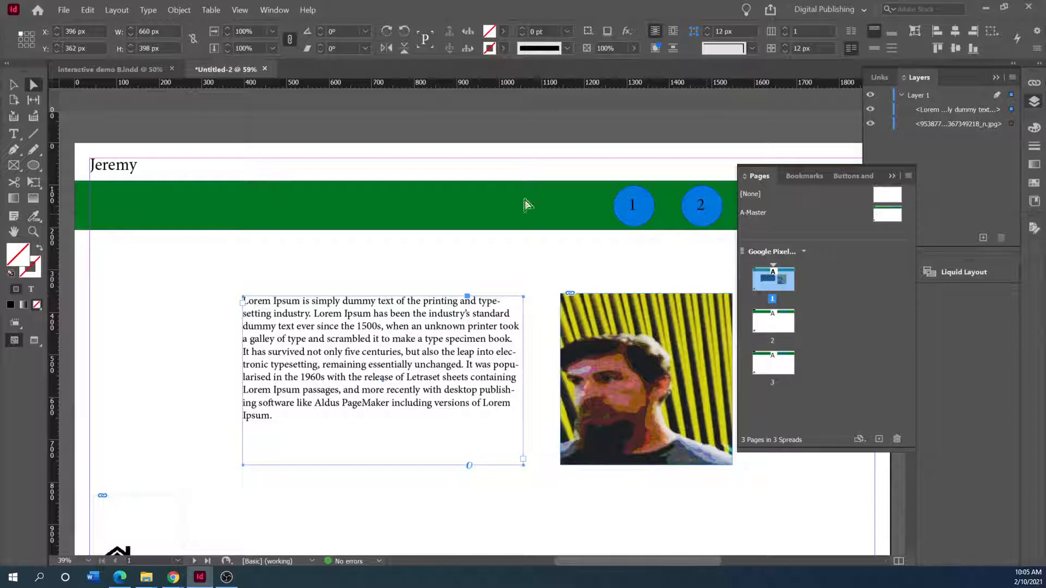
scroll(309, 473, down, 5)
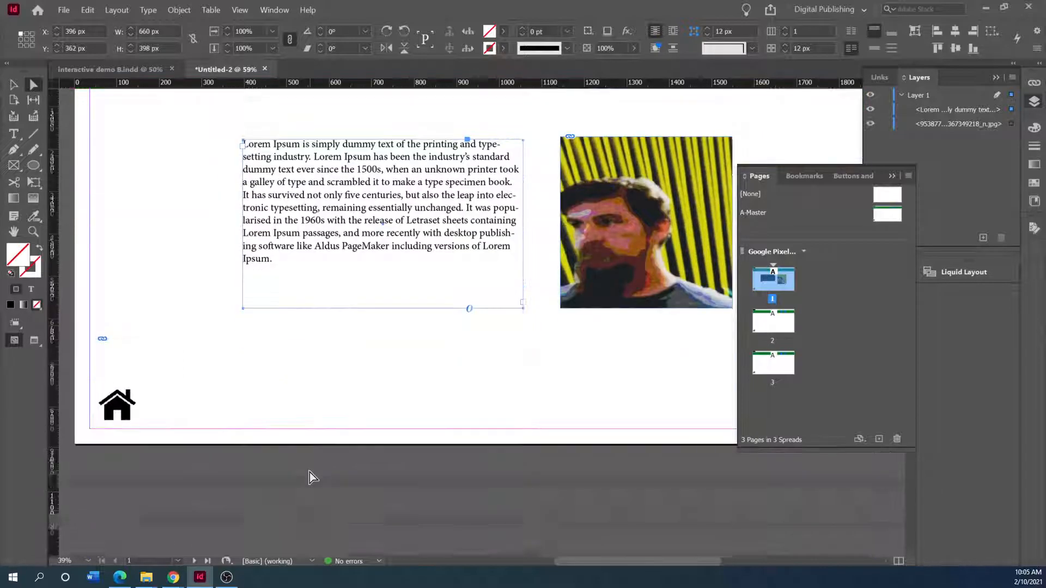
Place the image a.jpg on page 2 below the banner at about 583 by 328 px
scroll(388, 451, down, 11)
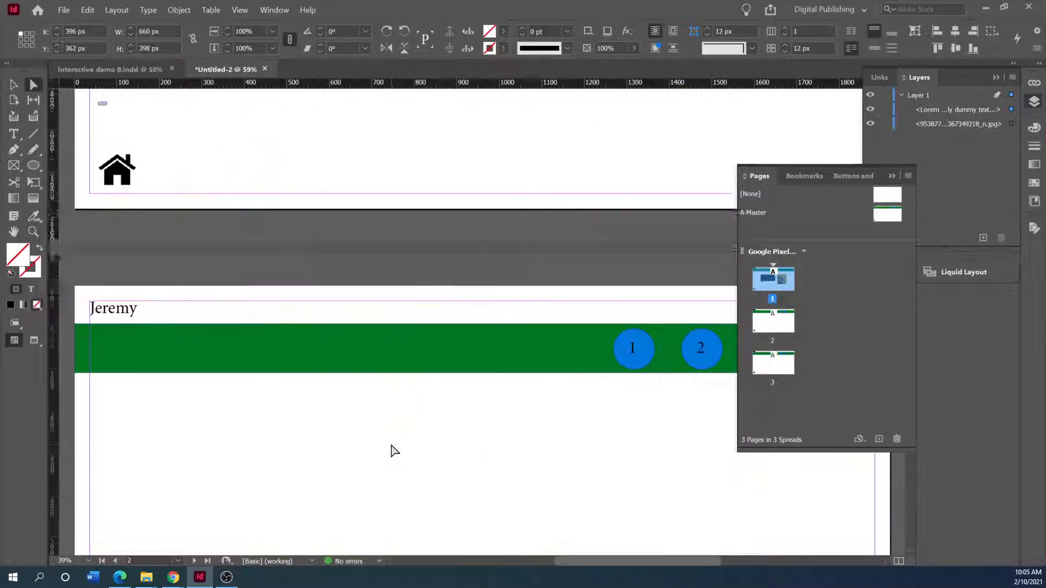
scroll(392, 451, up, 4)
scroll(392, 451, up, 9)
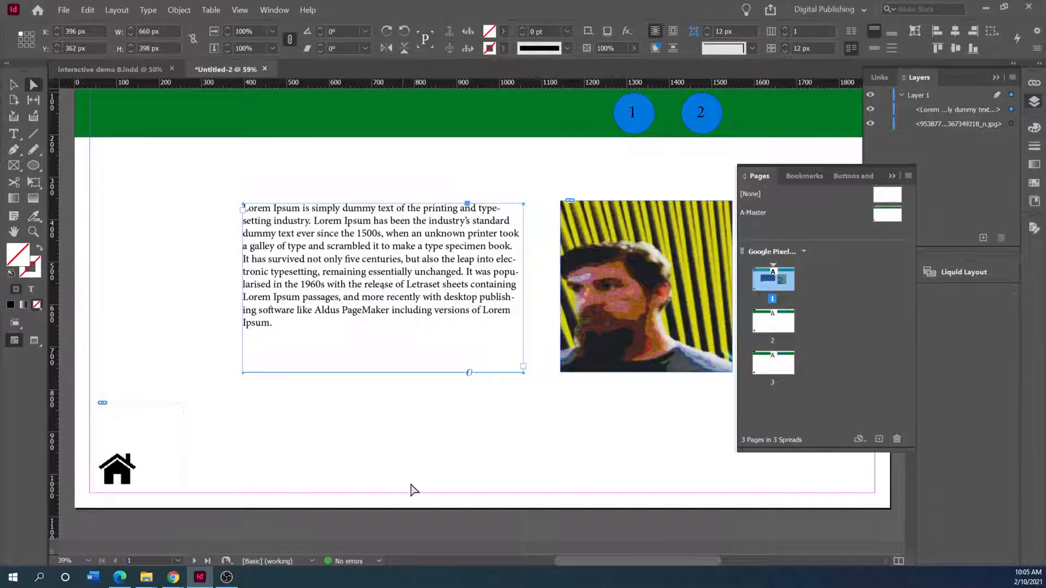
scroll(412, 489, down, 5)
scroll(412, 489, down, 3)
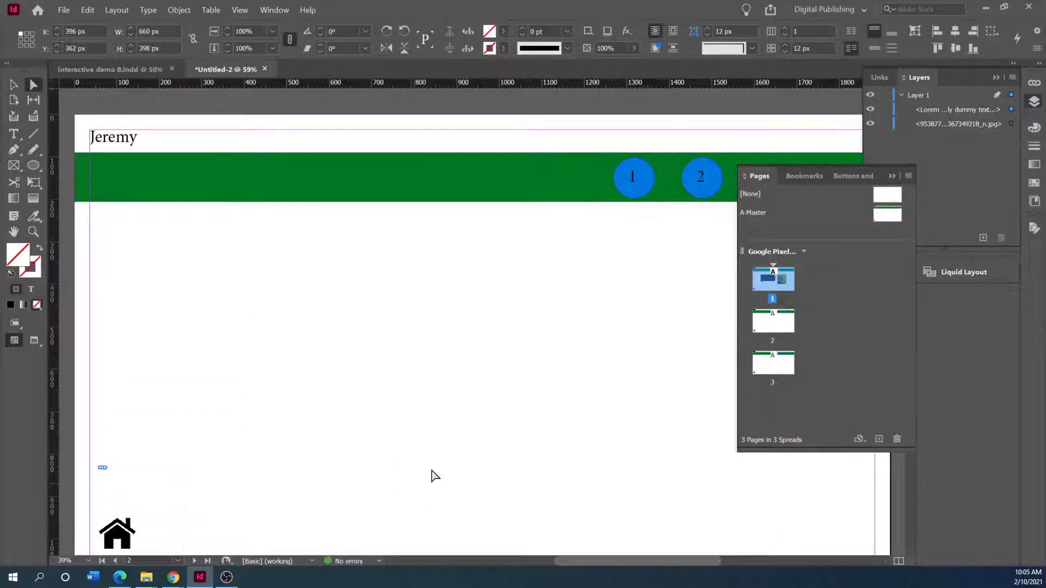
click(64, 10)
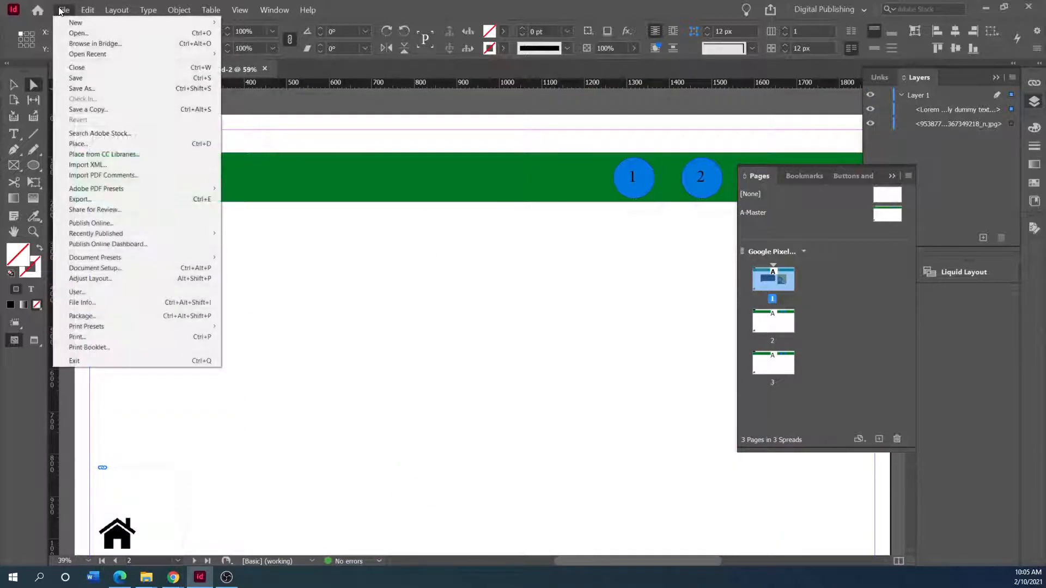
click(92, 144)
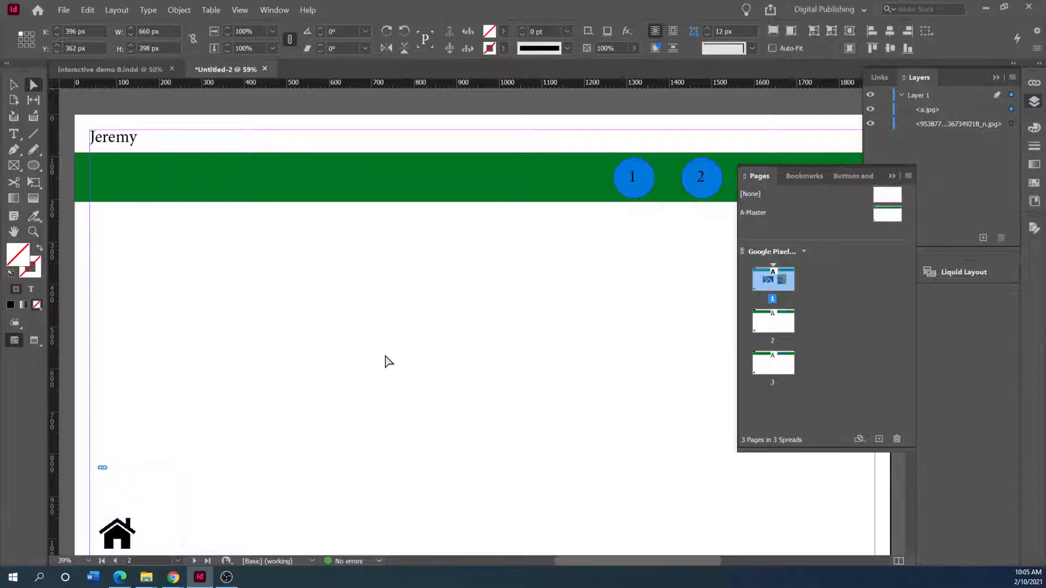
drag(376, 279, 667, 459)
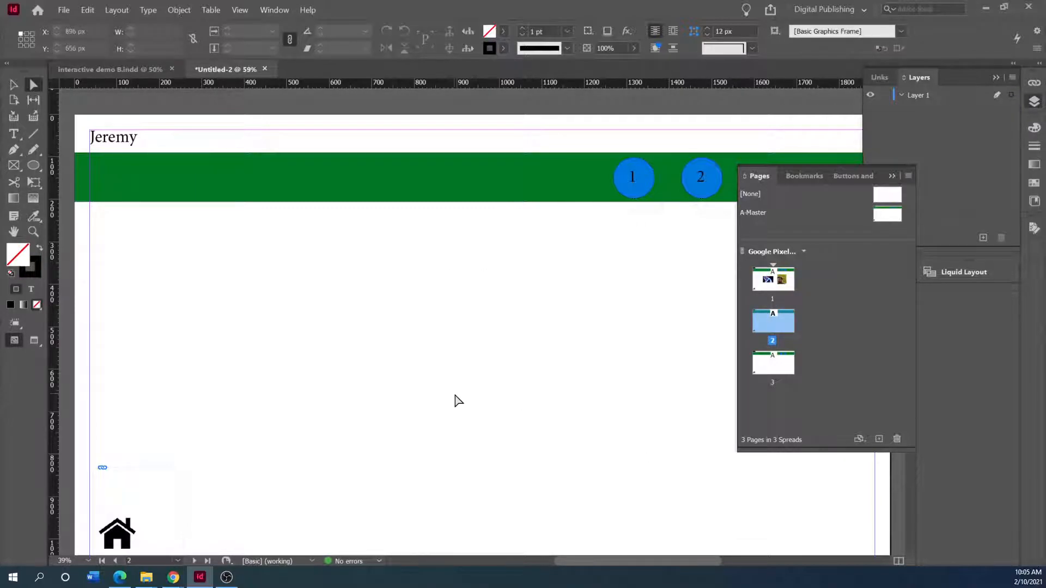
key(ctrl+z)
scroll(403, 438, down, 8)
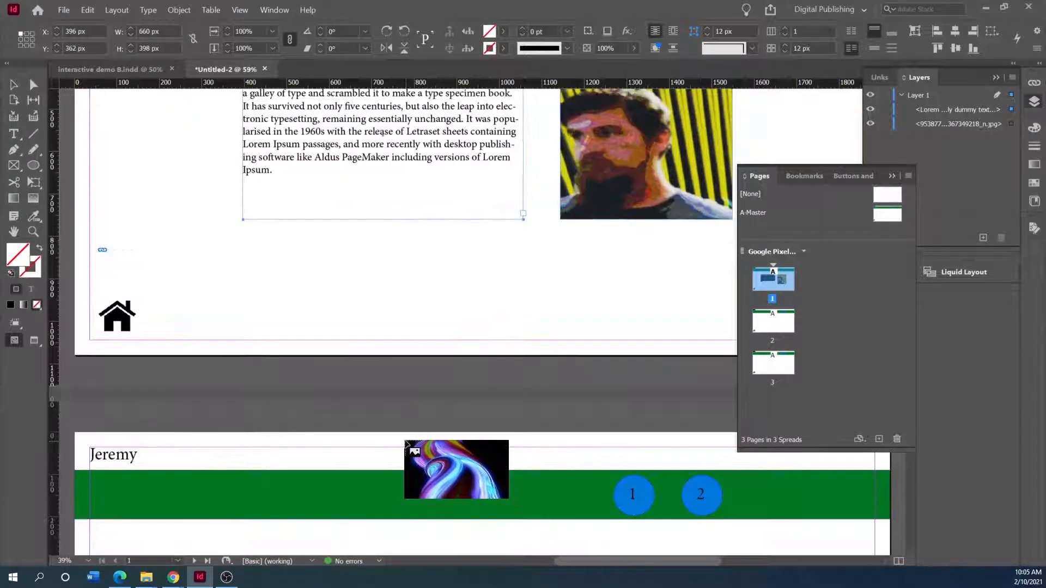
drag(389, 296, 636, 516)
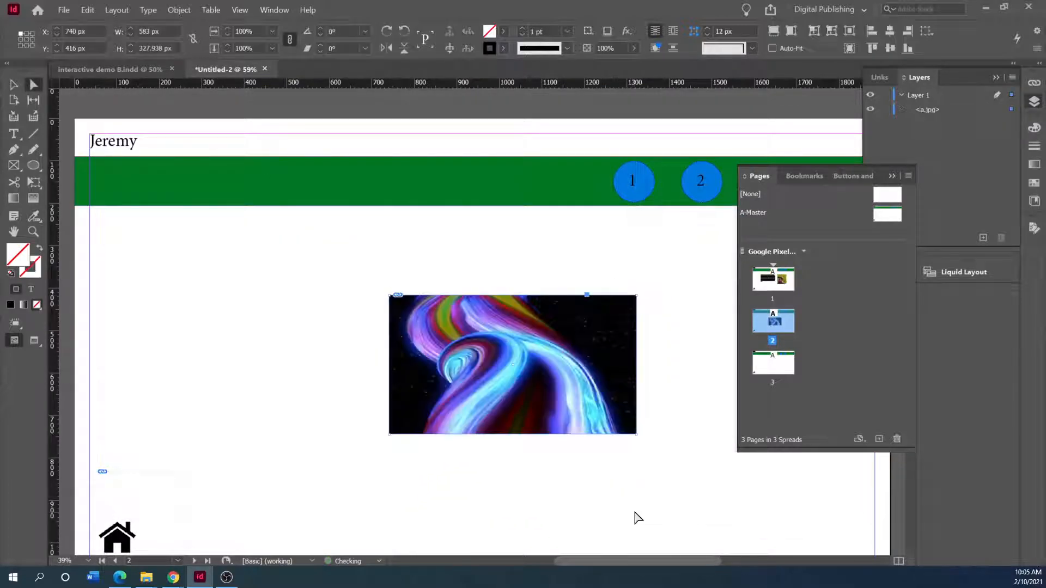
Replace the picture in the selected frame on page 2 with the red and cyan cube image
scroll(334, 430, down, 5)
scroll(334, 430, down, 5)
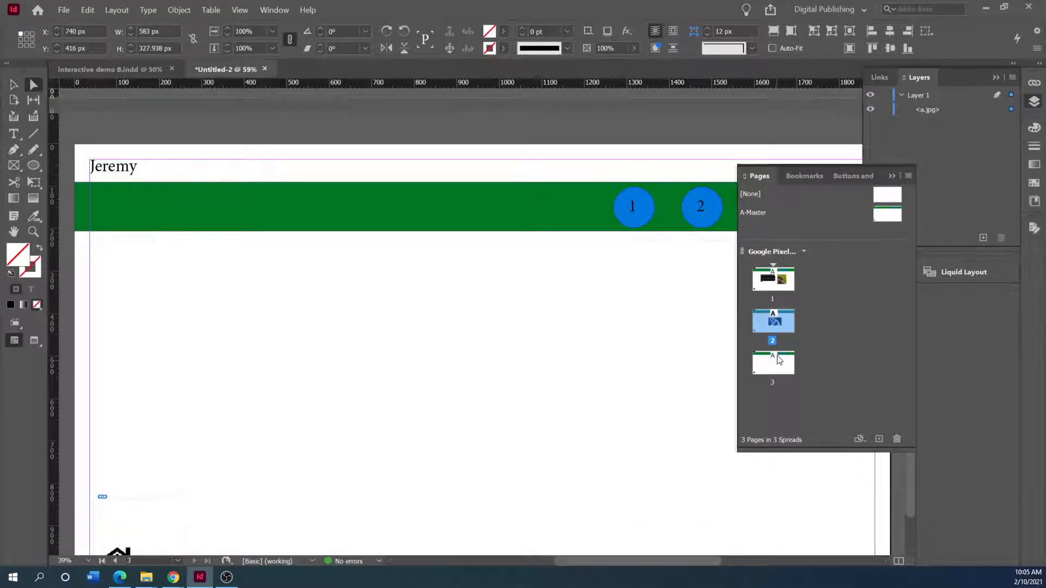
click(62, 10)
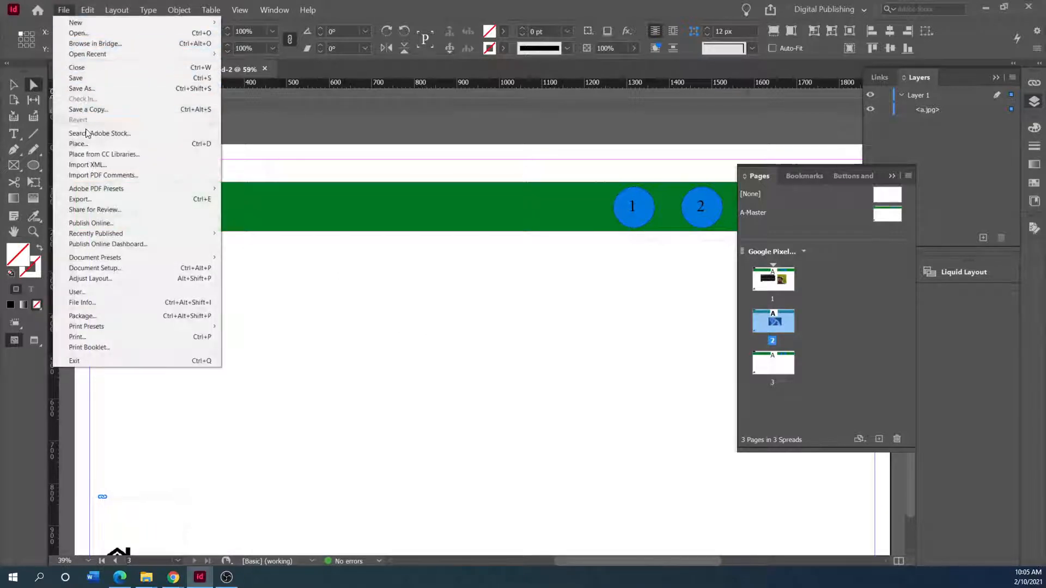
click(91, 145)
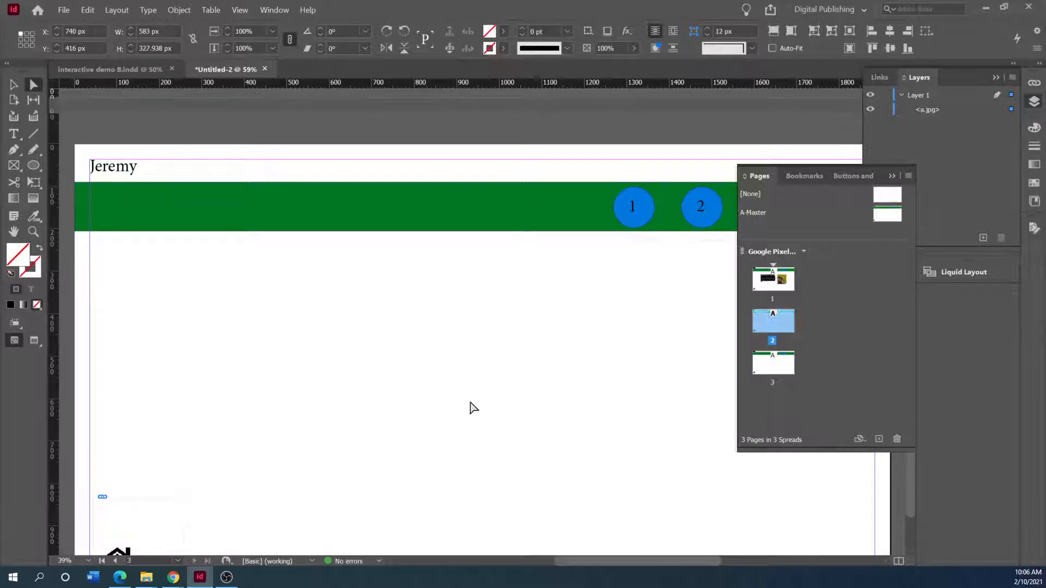
click(412, 350)
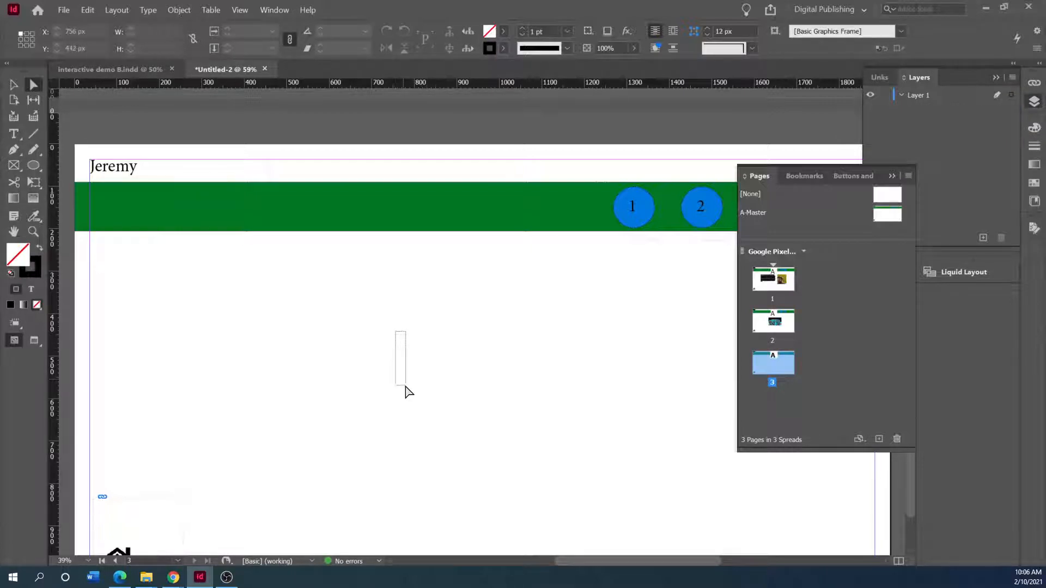
scroll(430, 371, down, 2)
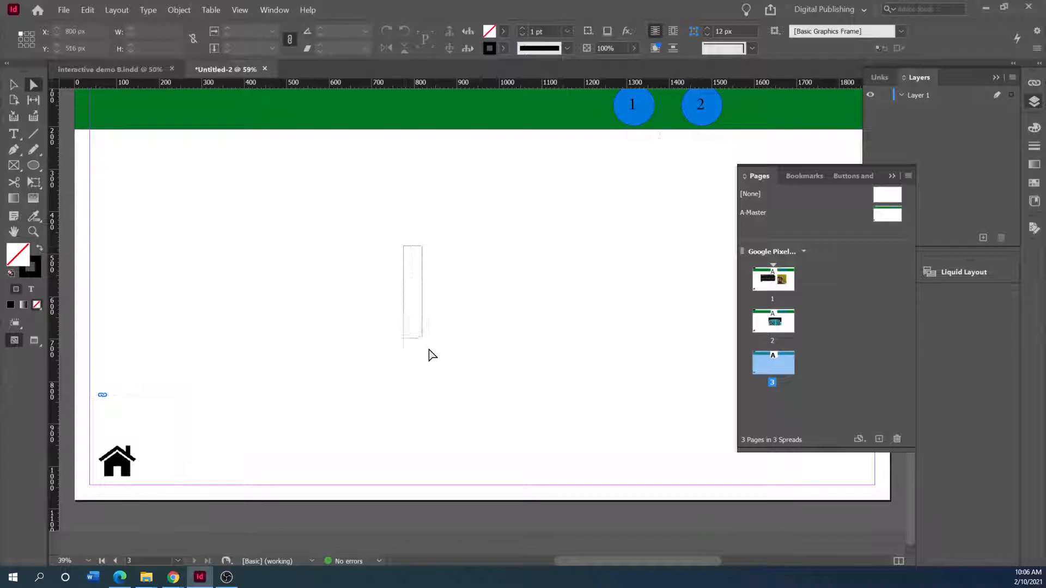
Place the red and cyan cube image on page 3 at its full size of 640 px square
click(63, 10)
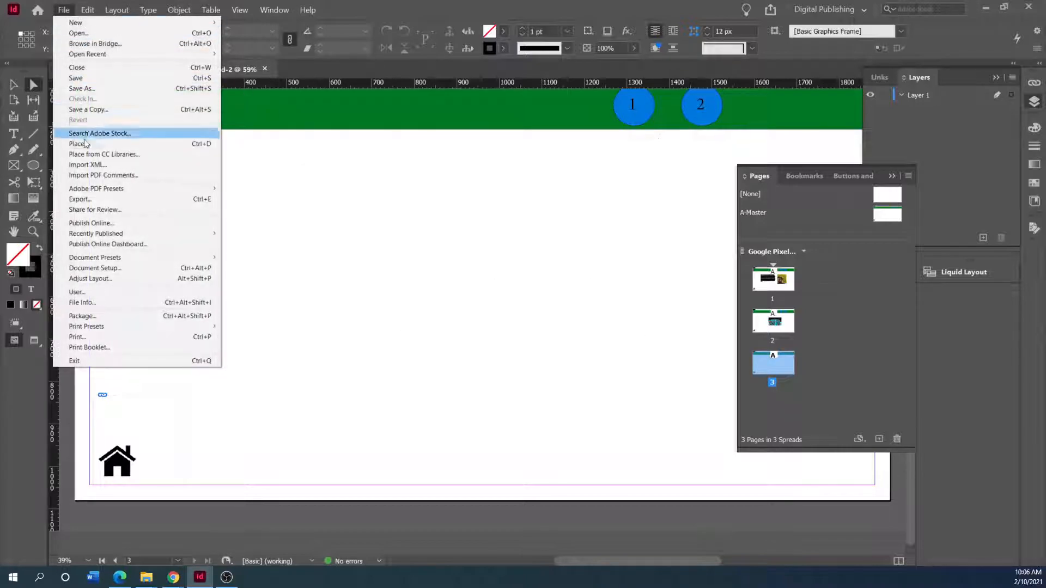
click(84, 143)
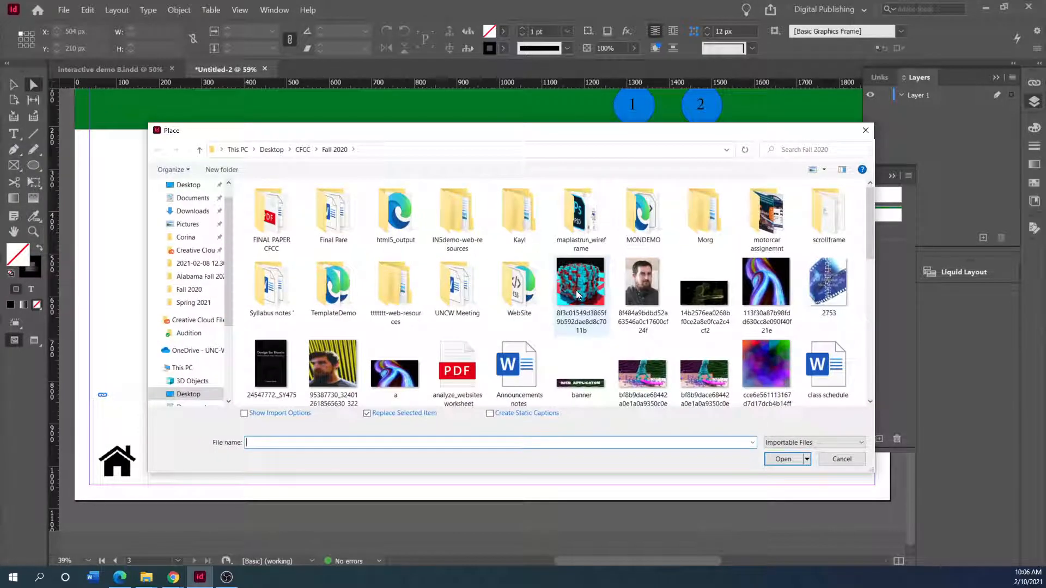
click(576, 290)
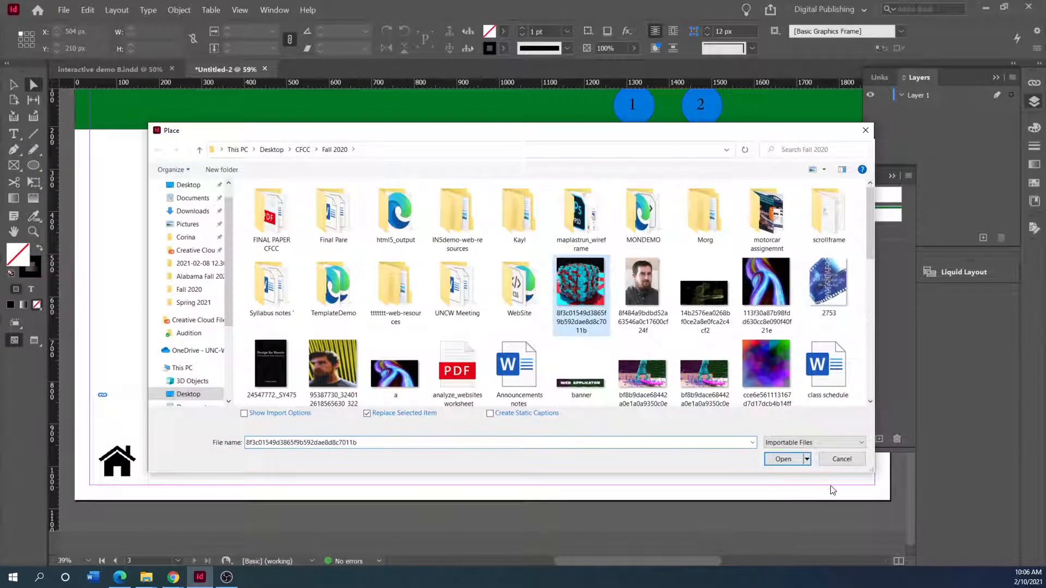
click(783, 459)
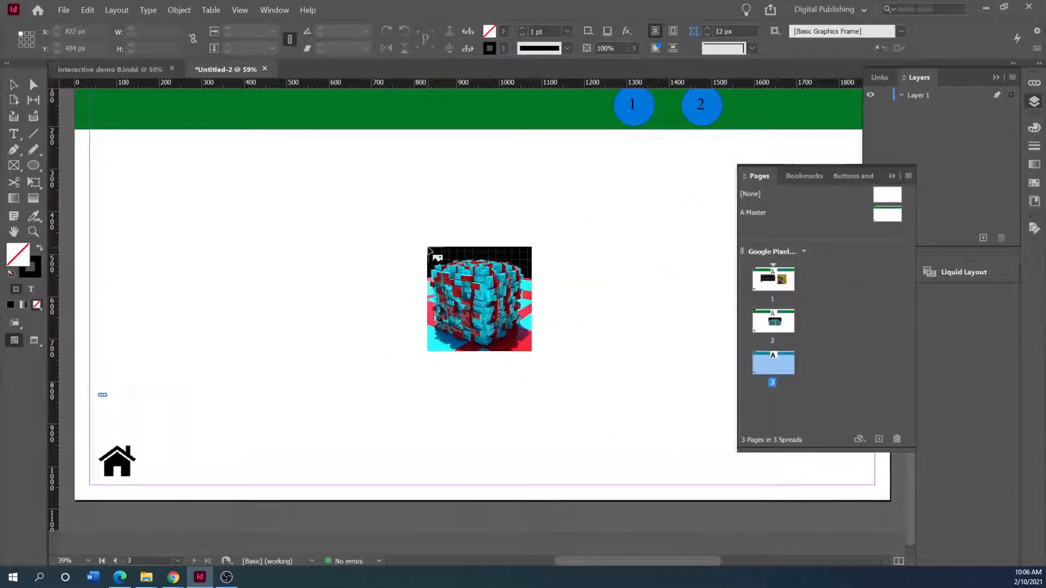
click(429, 249)
Reposition the cube image on page 3 below the banner at about X 582 px, Y 290 px, keeping the whole picture within its frame
drag(515, 310, 417, 231)
drag(505, 353, 544, 355)
click(682, 402)
mouse_move(593, 310)
mouse_down()
mouse_move(594, 335)
mouse_move(577, 321)
mouse_up()
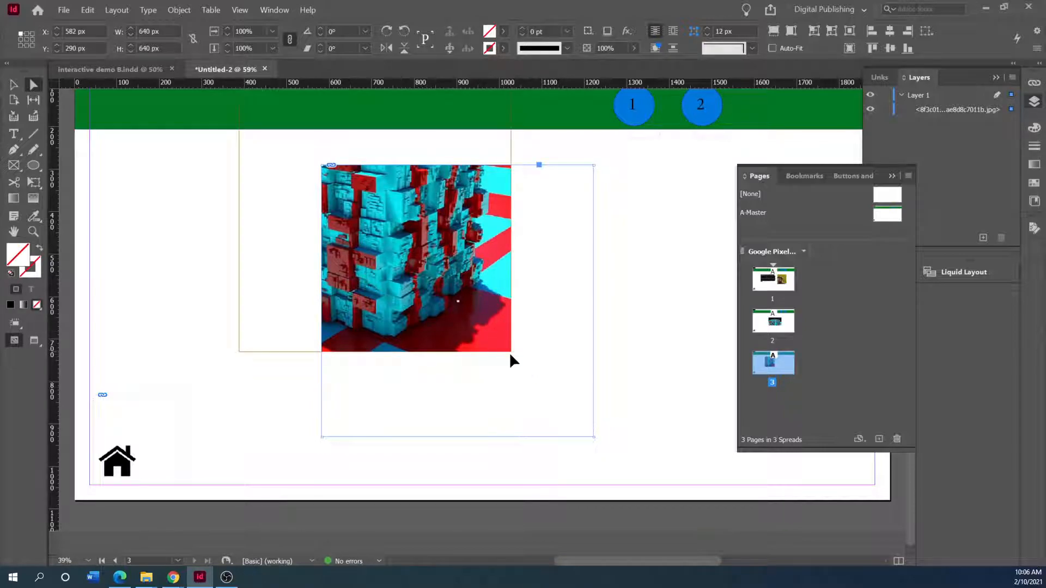
drag(483, 333, 565, 419)
Save the document in the Spring 2021 folder as interactive demo F
scroll(591, 403, up, 10)
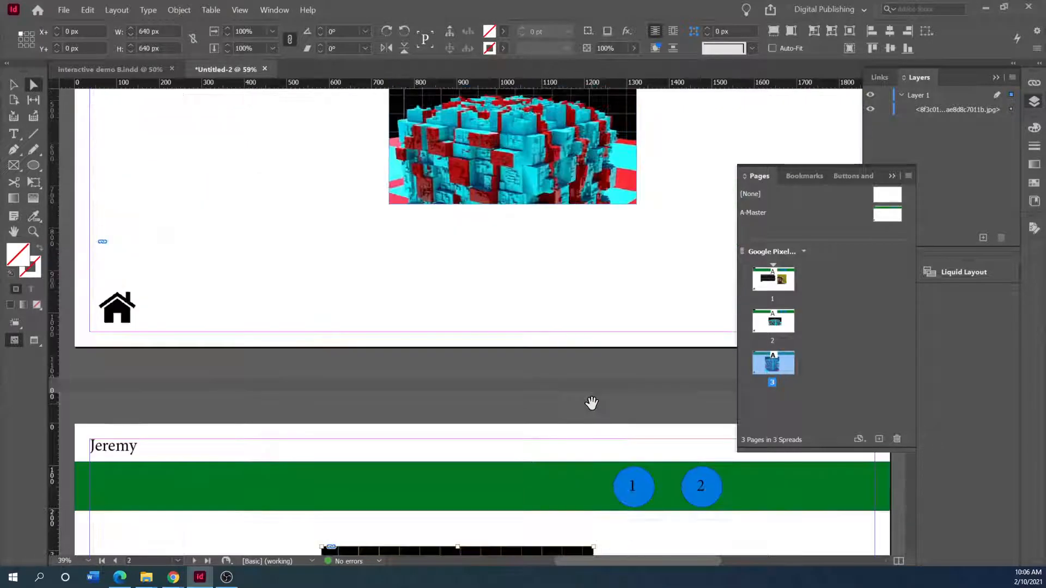
scroll(591, 403, up, 10)
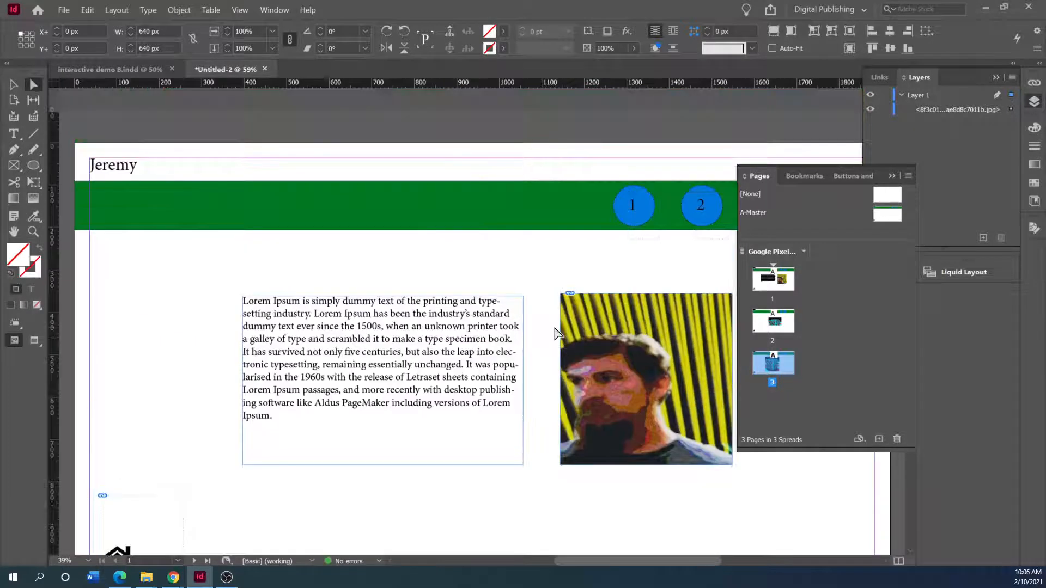
scroll(506, 393, down, 10)
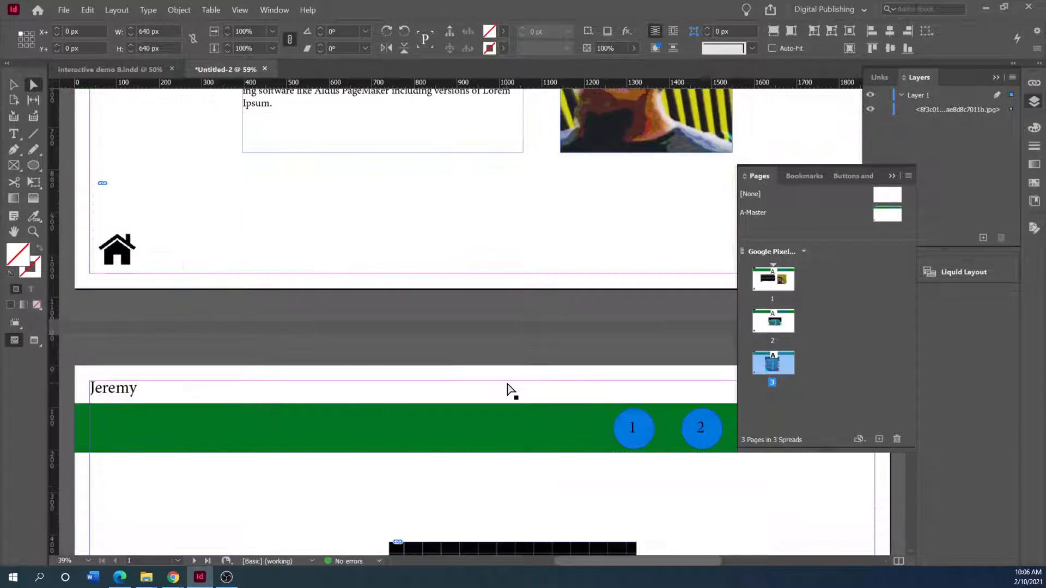
scroll(498, 392, down, 10)
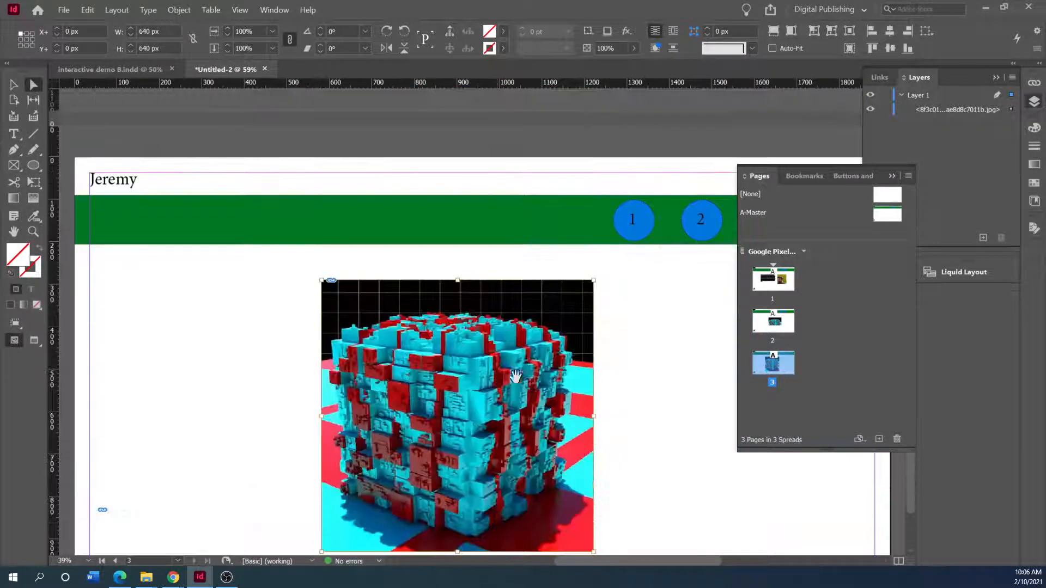
scroll(560, 385, down, 2)
click(64, 10)
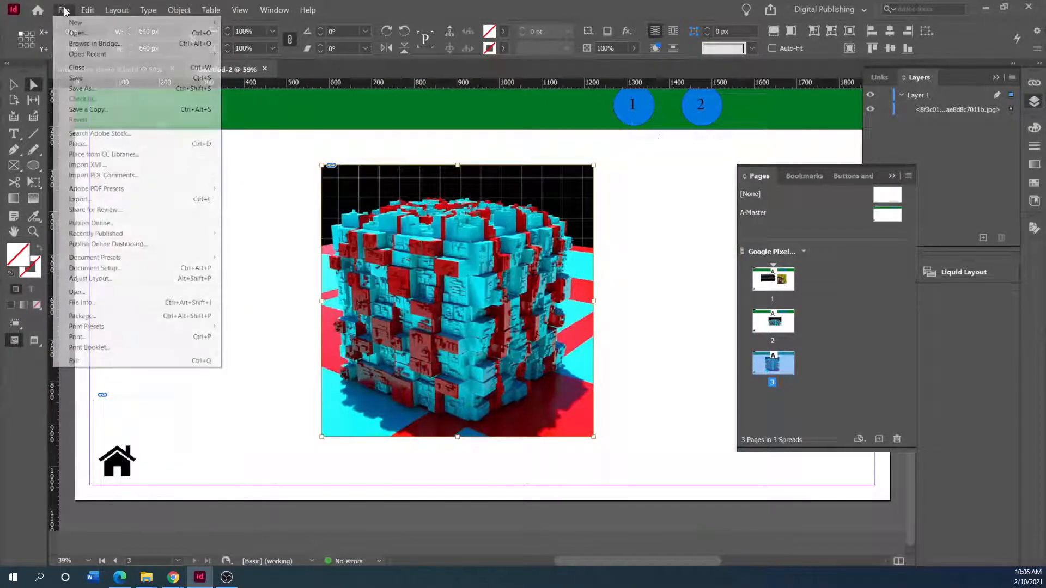
click(80, 88)
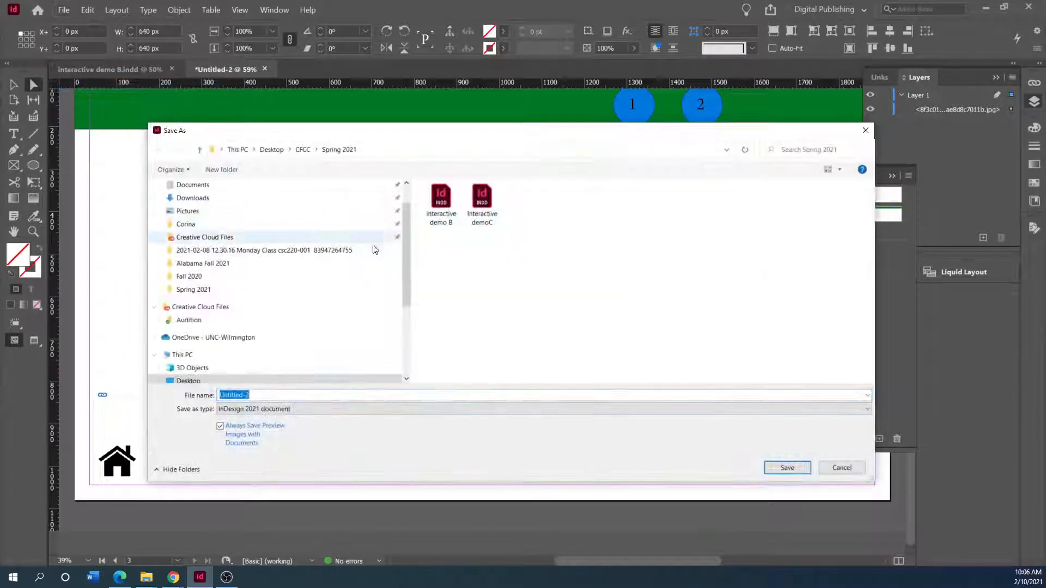
drag(268, 395, 151, 402)
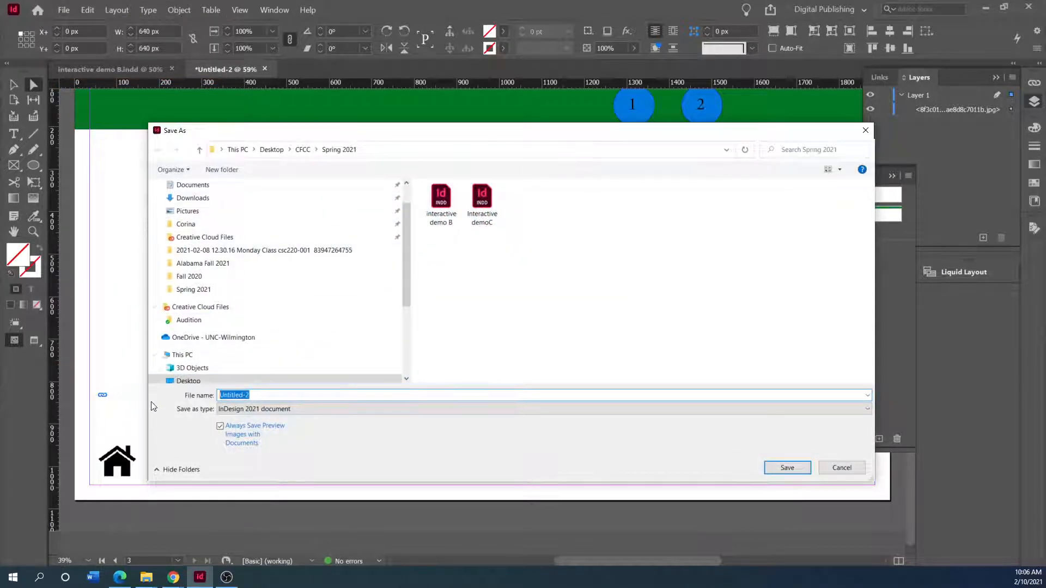
text(interactive)
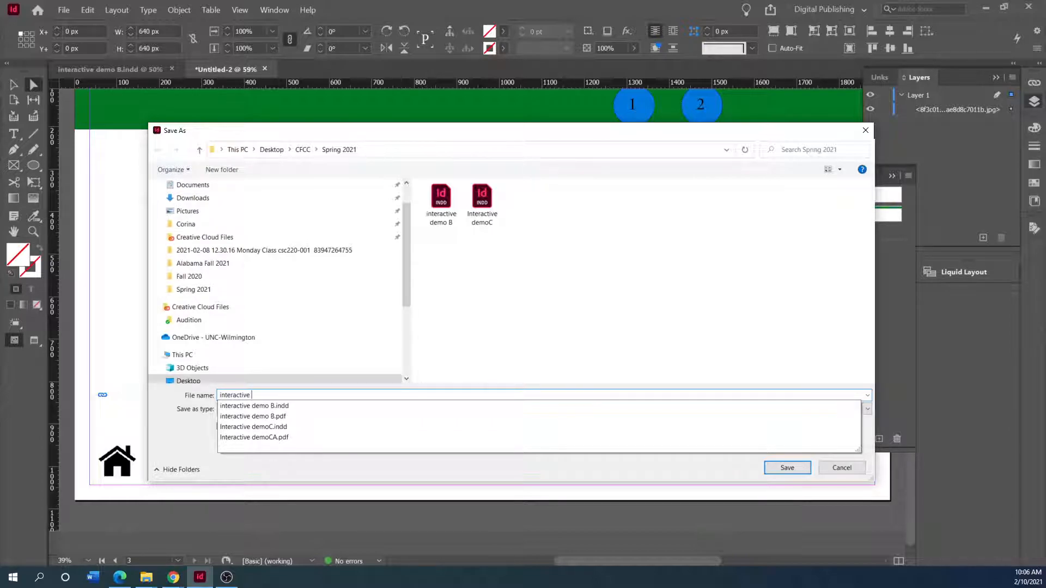
text( demo F)
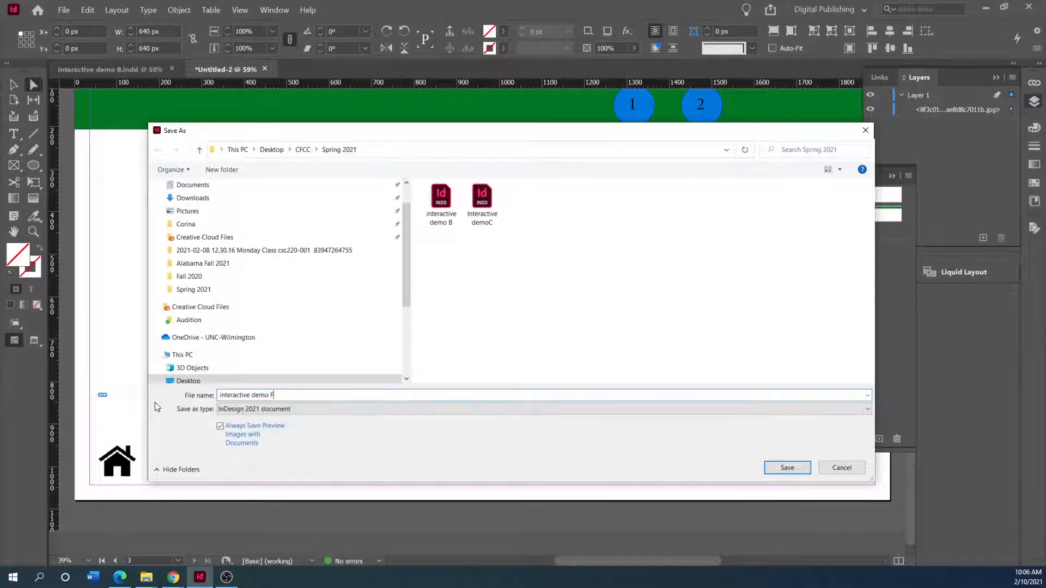
click(787, 468)
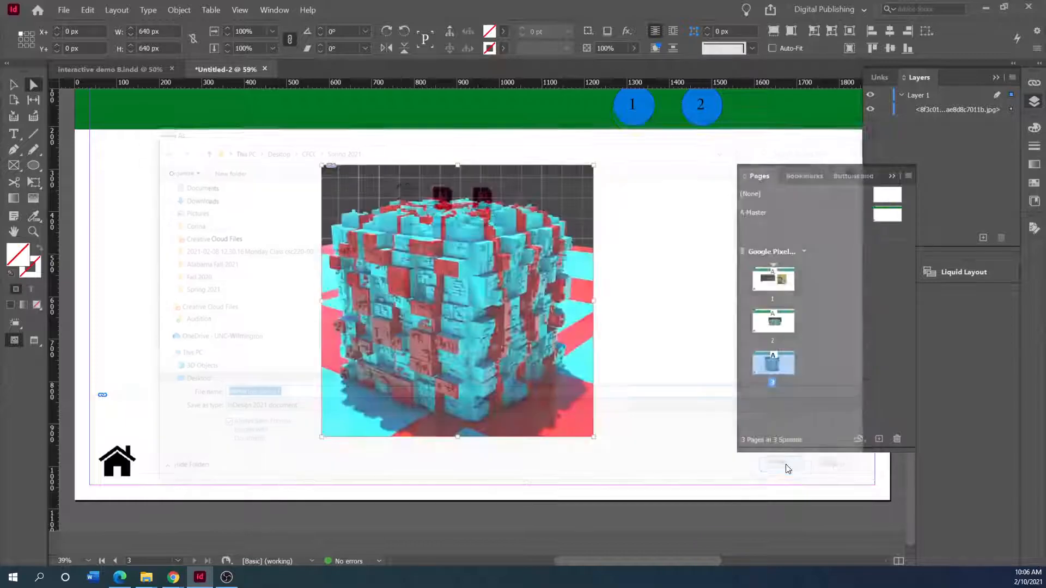
Open the A-Master page of interactive demo F for editing and activate the Selection tool
scroll(662, 305, up, 5)
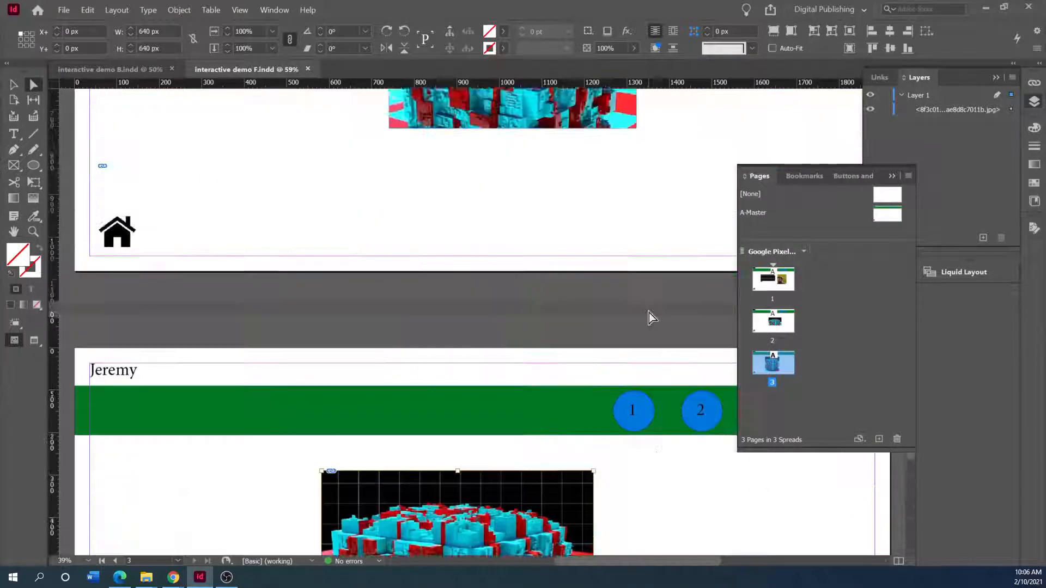
scroll(652, 318, up, 5)
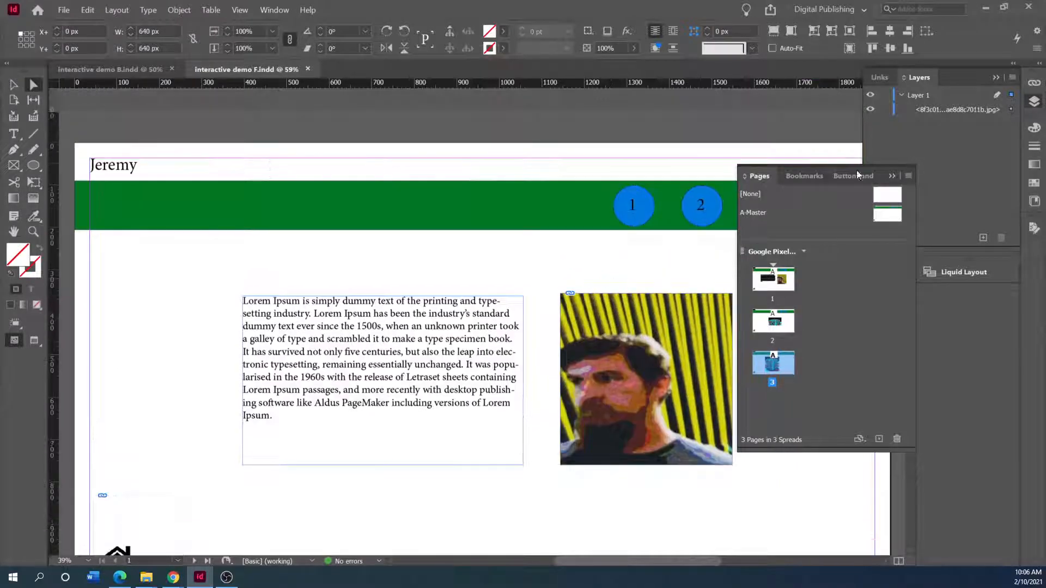
double_click(883, 215)
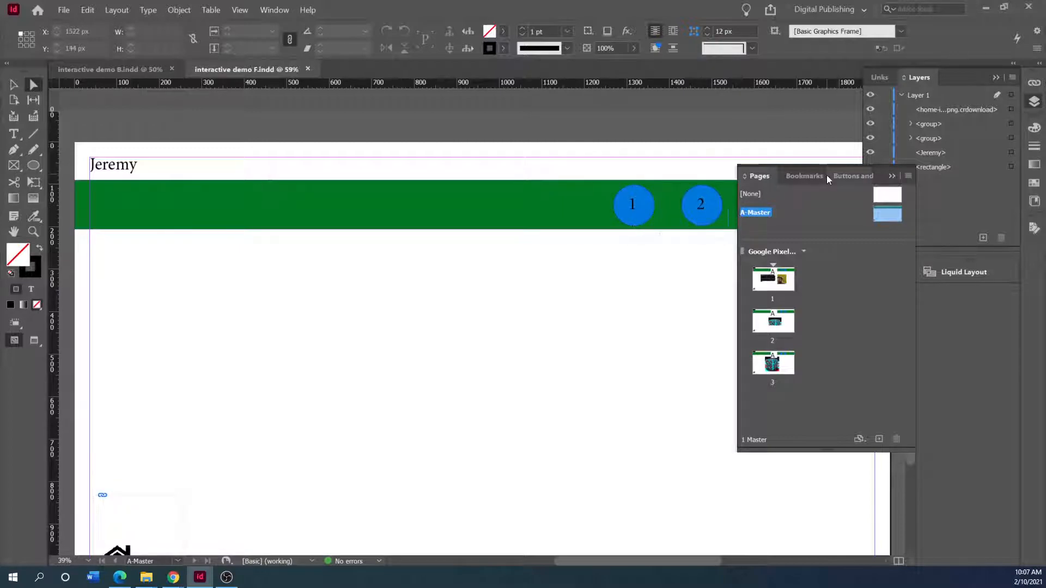
click(14, 85)
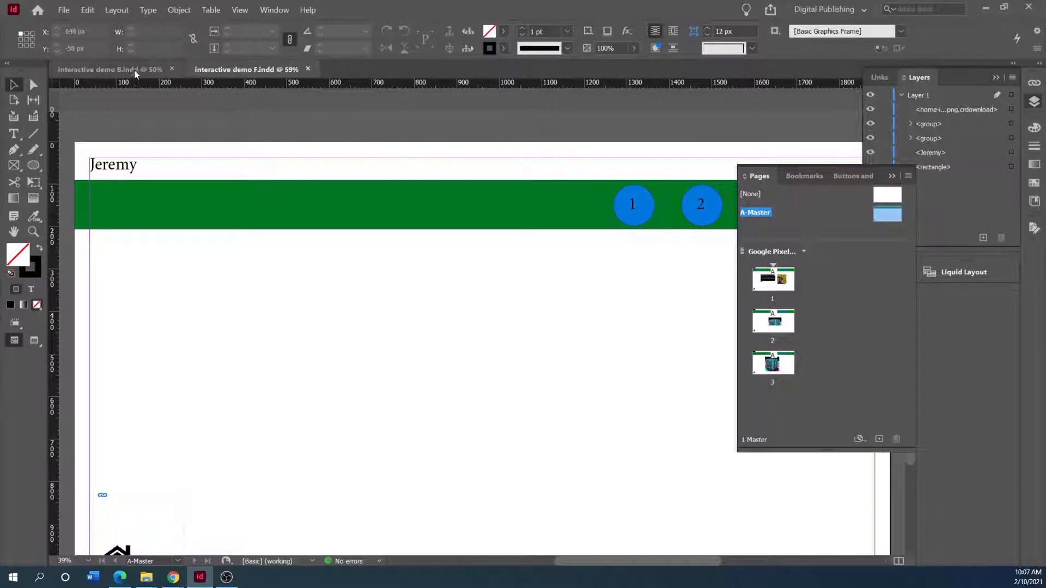
Switch to the interactive demo B document and examine the numbered banner buttons on page 1 with the Pages panel collapsed
click(103, 70)
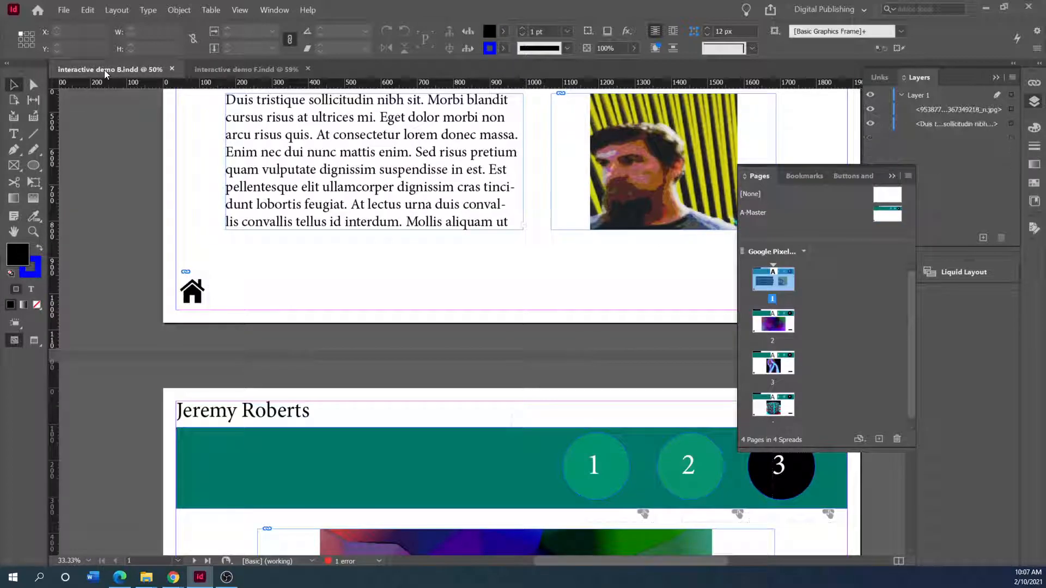
click(894, 177)
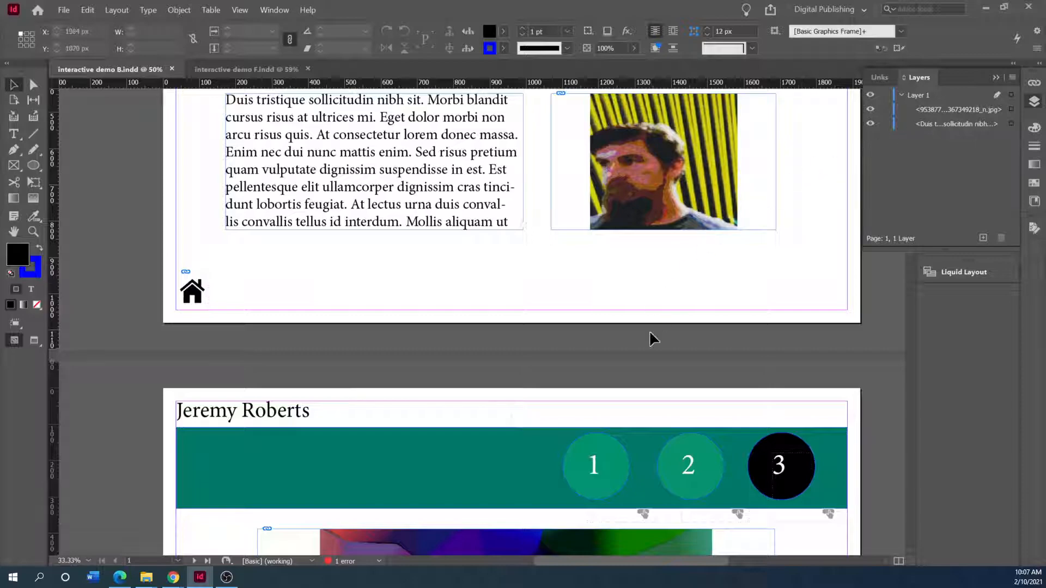
scroll(652, 340, up, 4)
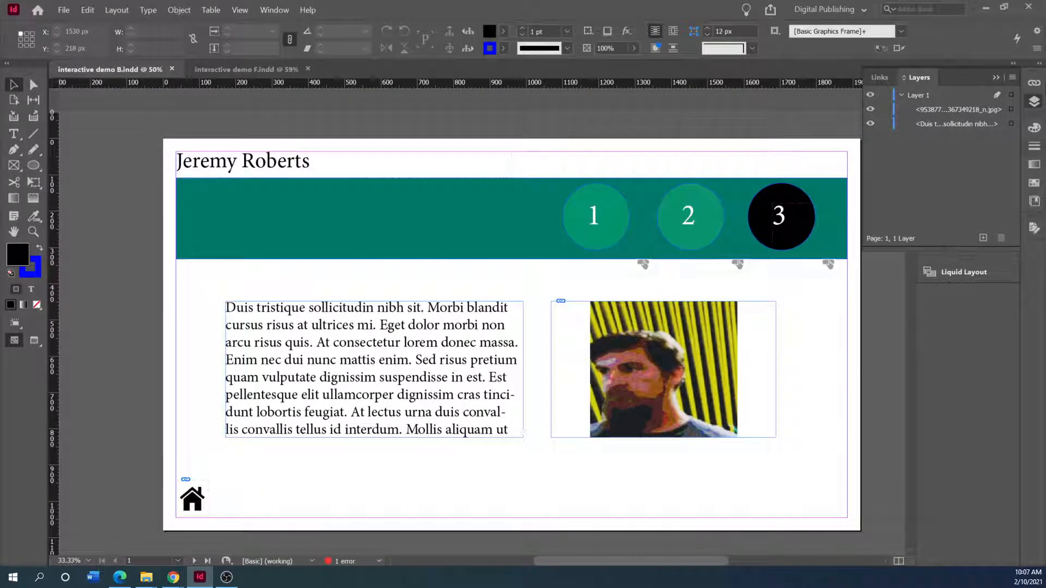
Open the A-Master page of interactive demo B and examine button 1's action settings and the nested layer contents of Button 11
click(1034, 103)
click(952, 181)
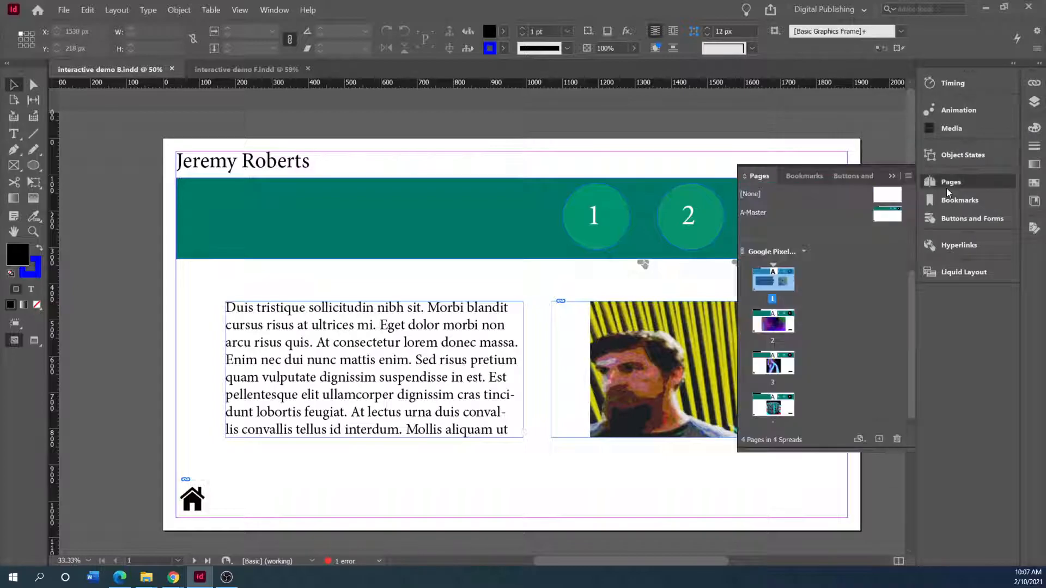
double_click(887, 214)
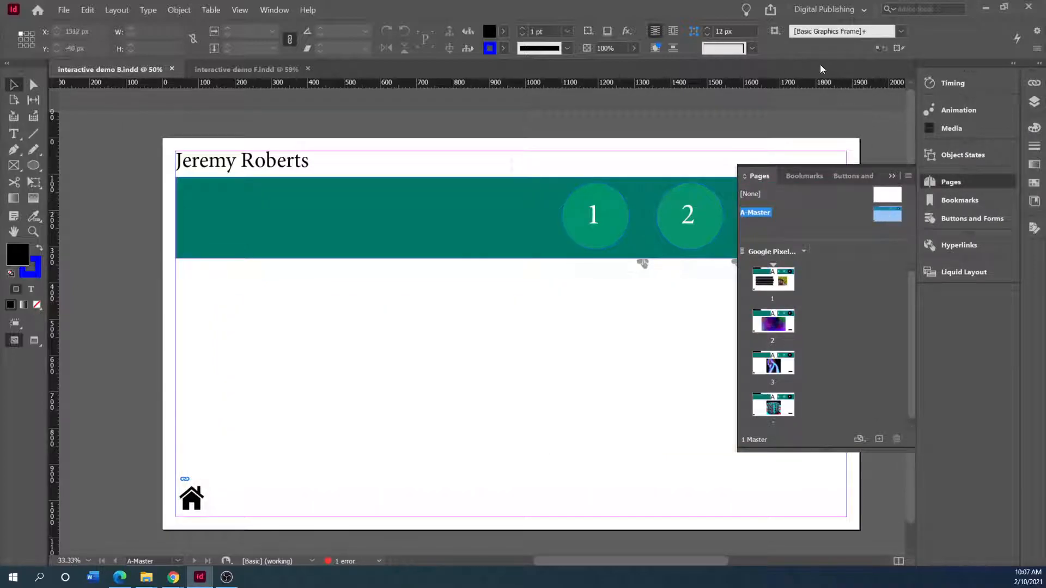
click(961, 219)
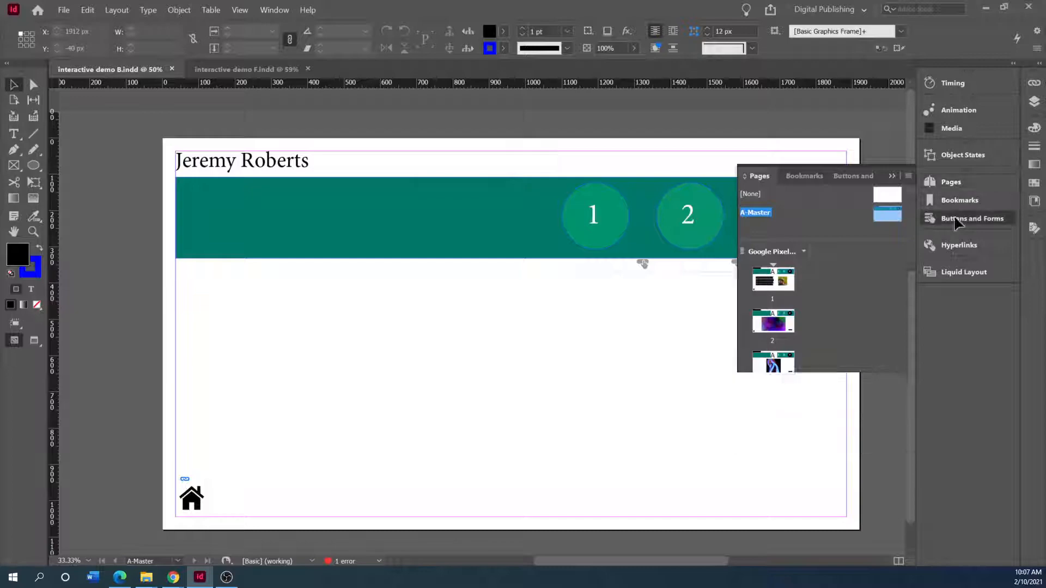
click(582, 228)
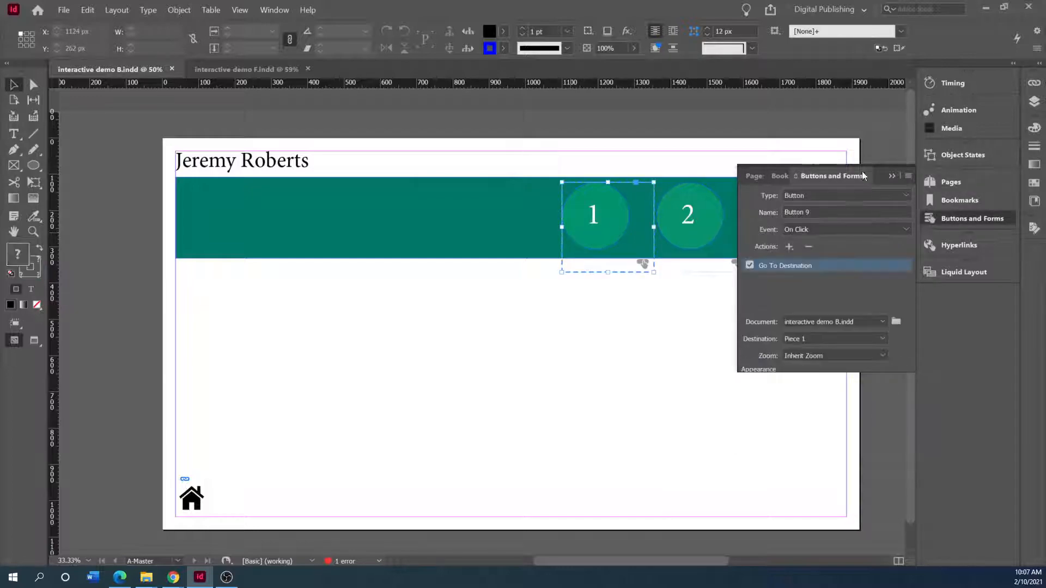
click(1033, 102)
click(911, 109)
click(917, 124)
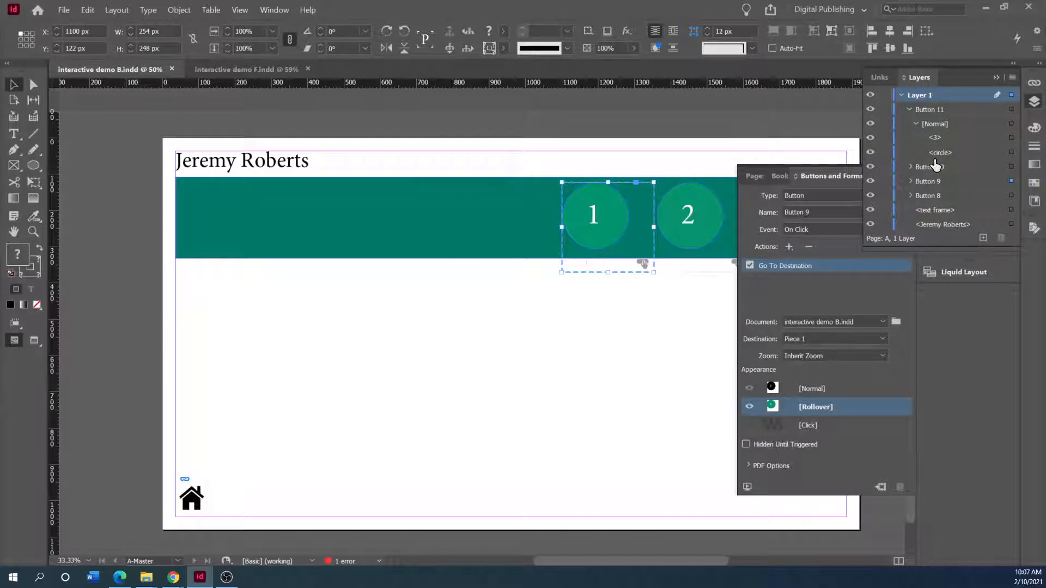
Switch to interactive demo F and identify the layer group of the number 1 circle by toggling group visibility, expanding its contents
click(217, 69)
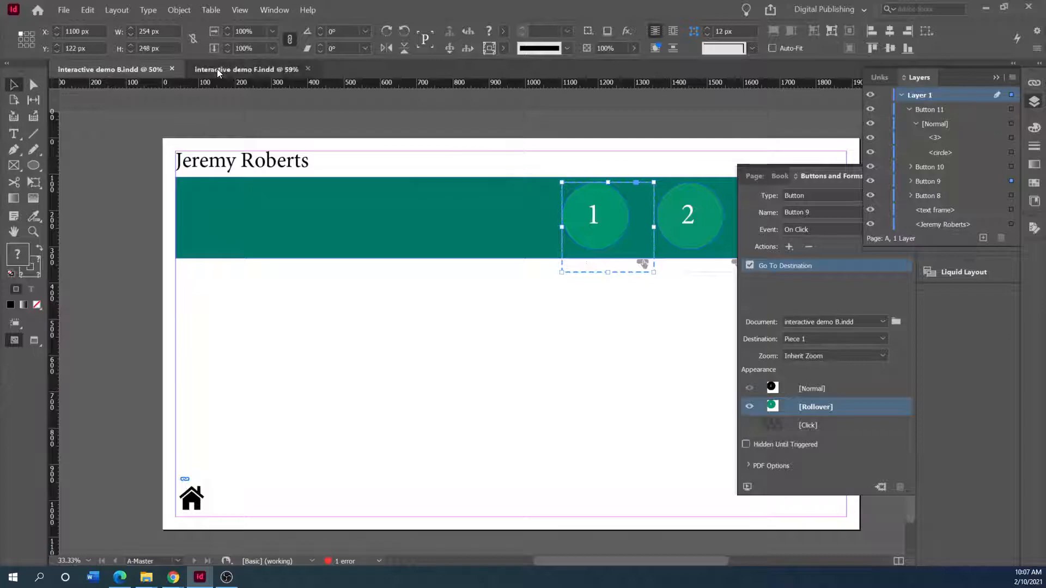
click(618, 212)
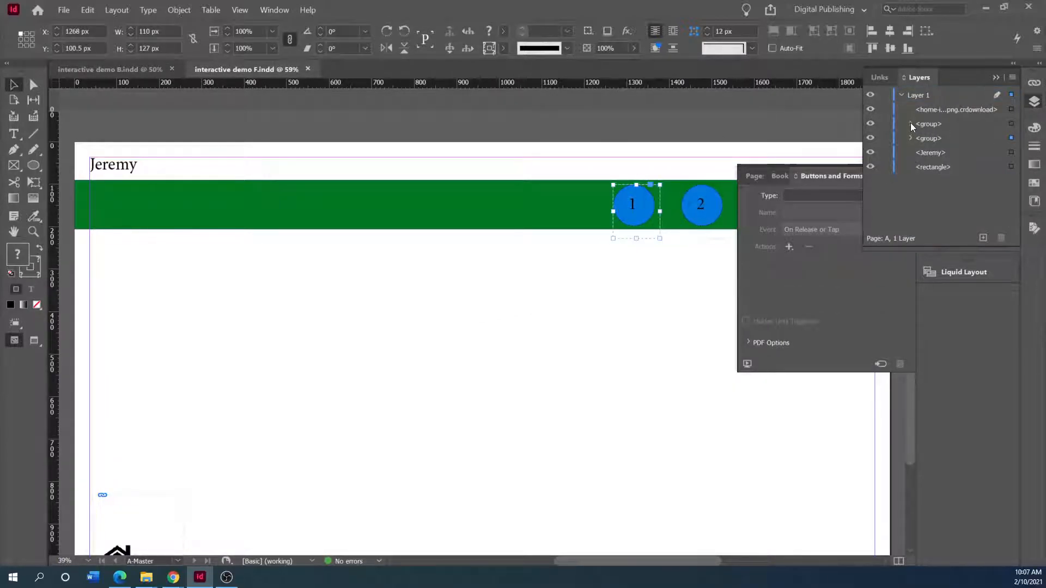
click(872, 125)
click(871, 124)
click(871, 138)
click(870, 139)
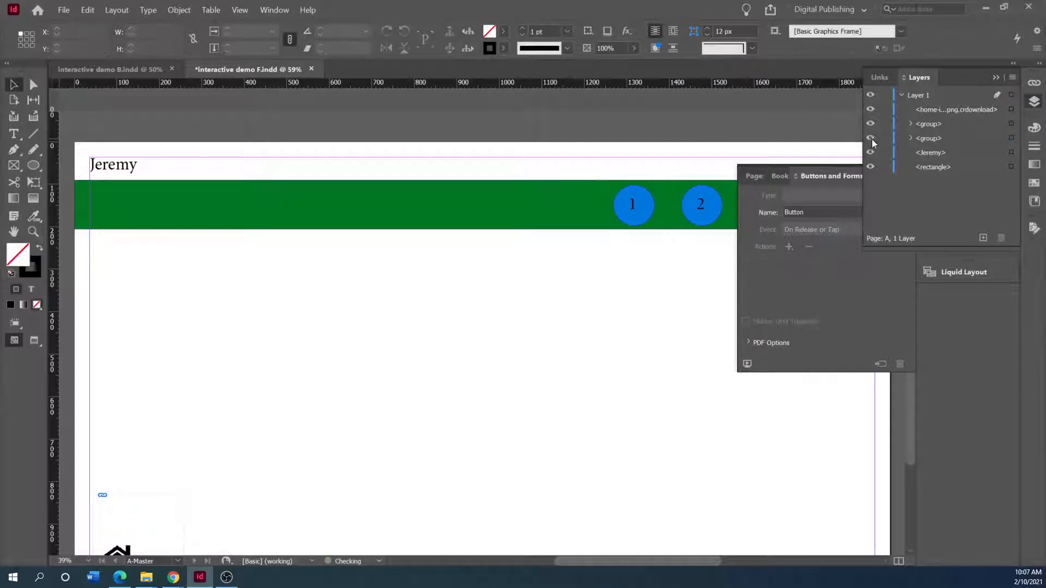
click(910, 138)
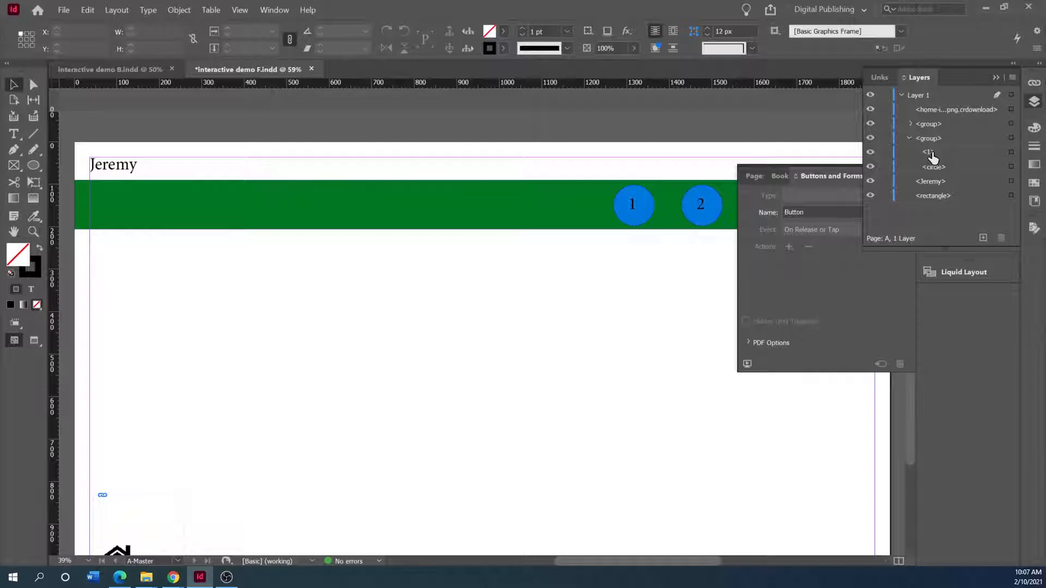
click(924, 140)
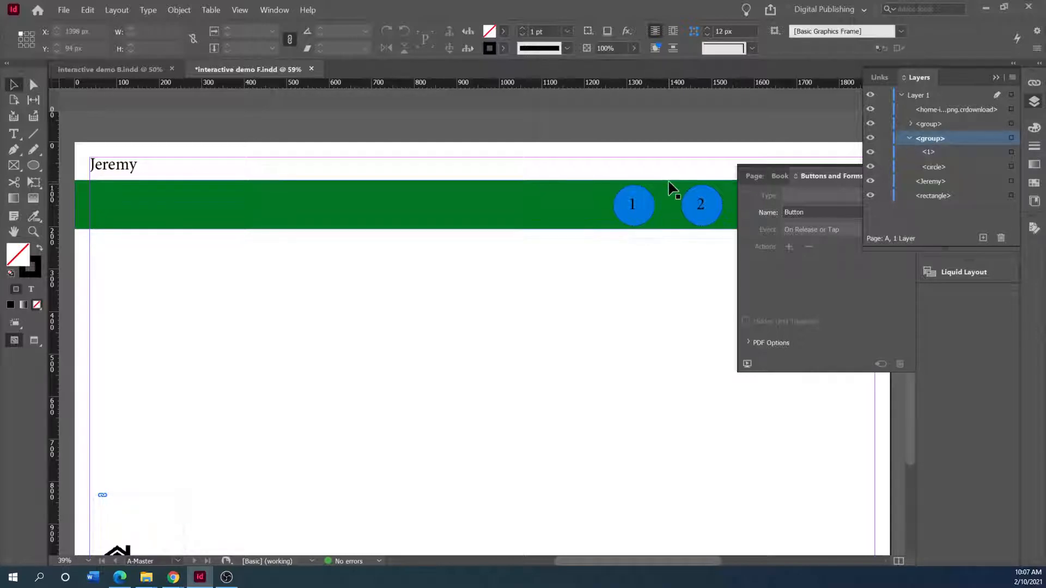
Convert the blue circle behind the number 1 on the master banner into a Button
click(618, 203)
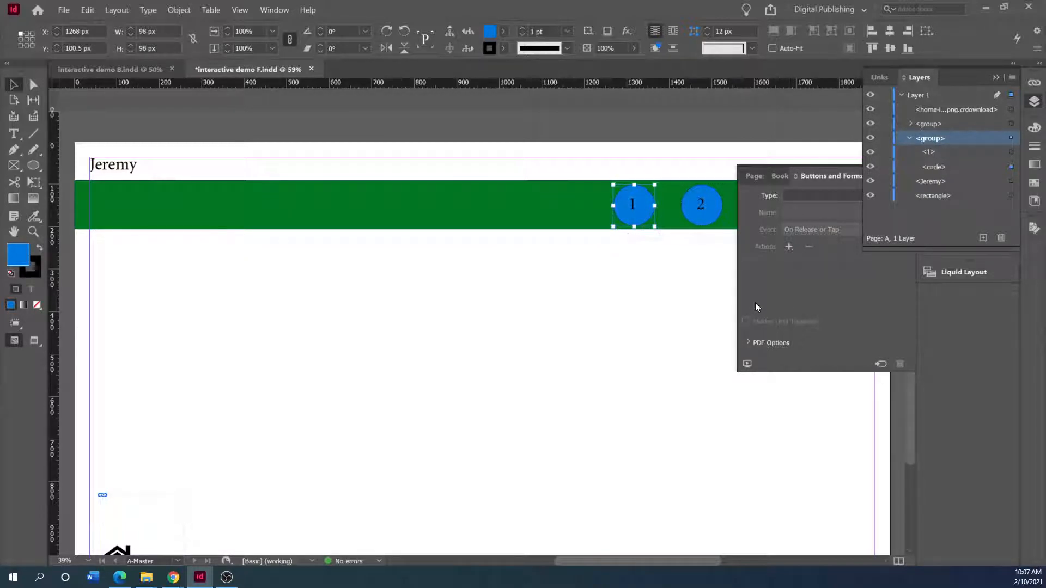
click(749, 280)
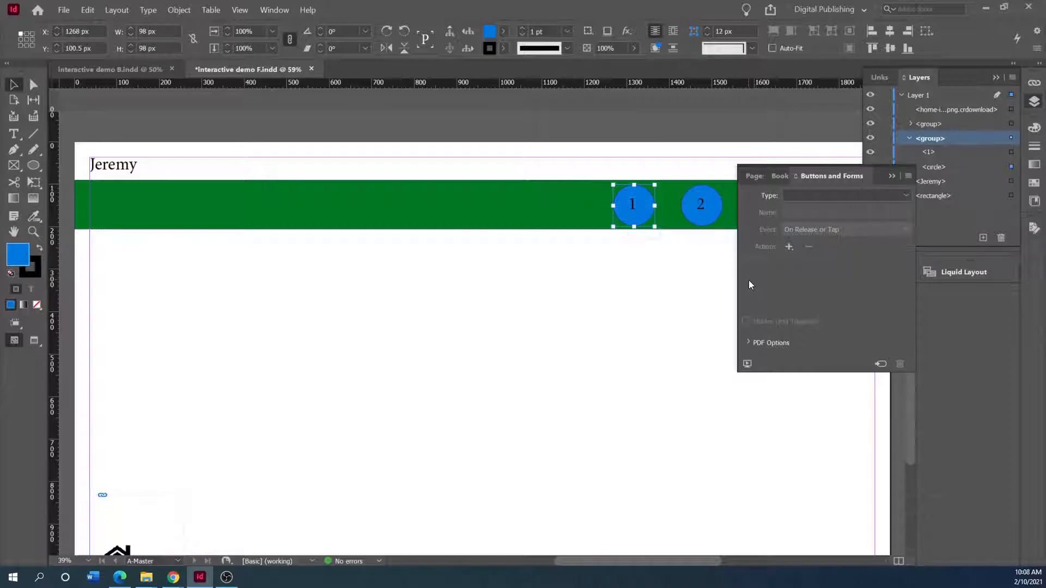
click(907, 194)
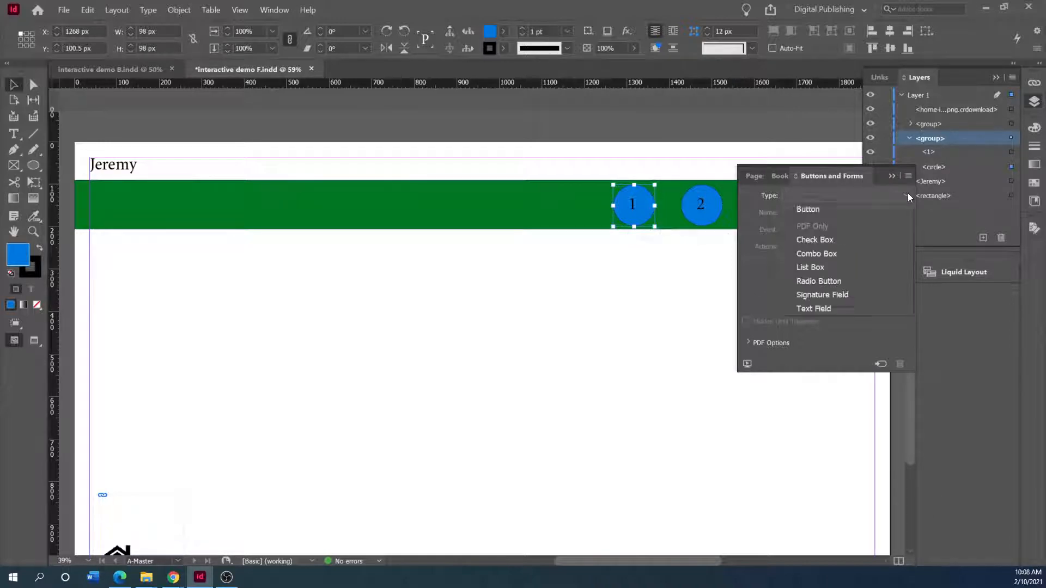
click(834, 213)
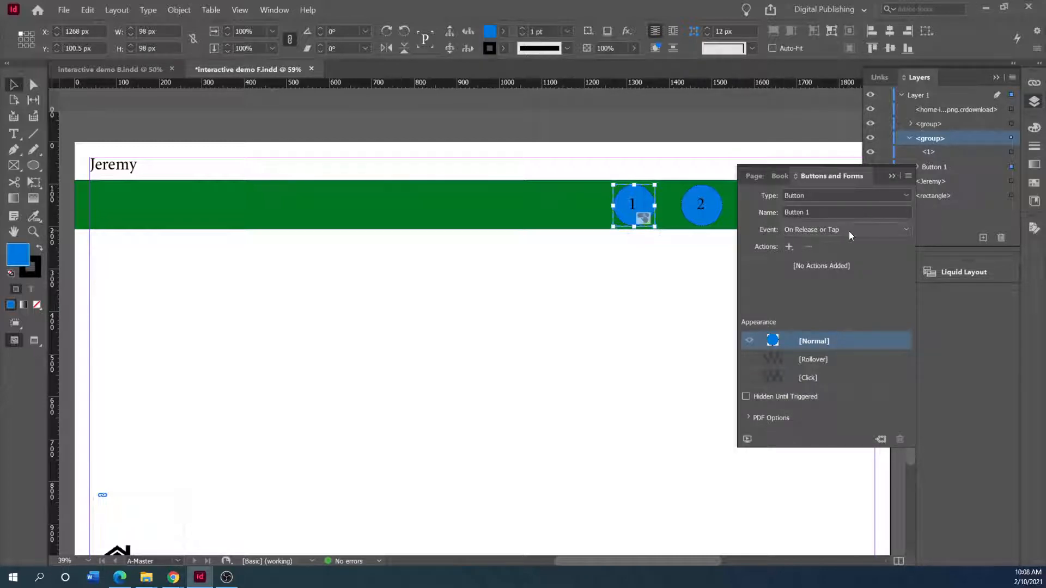
Set the number 1 button's event to On Click with a Go To Destination action pointing to the 1 piece bookmark
click(905, 229)
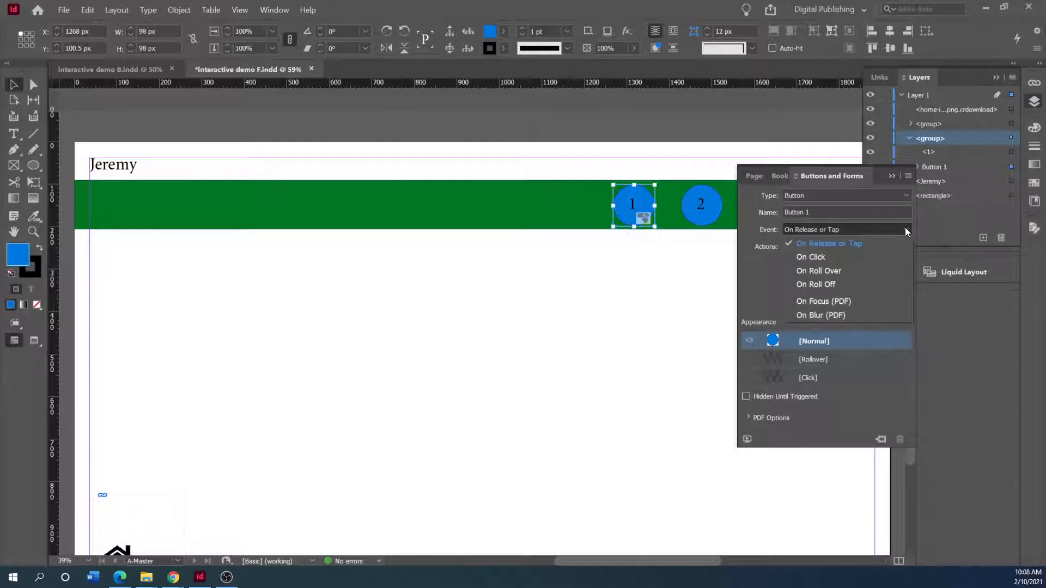
click(815, 254)
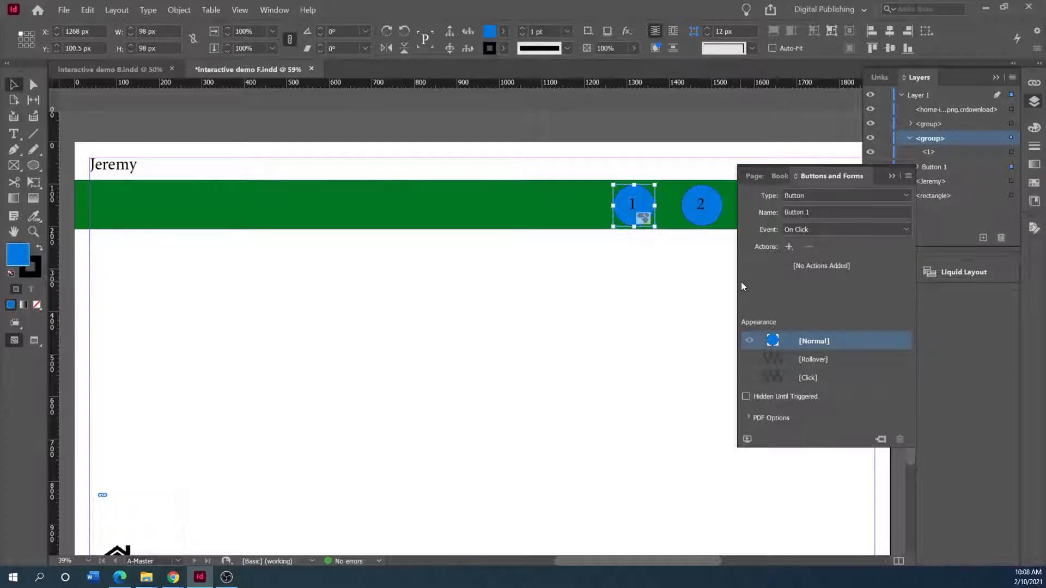
click(789, 246)
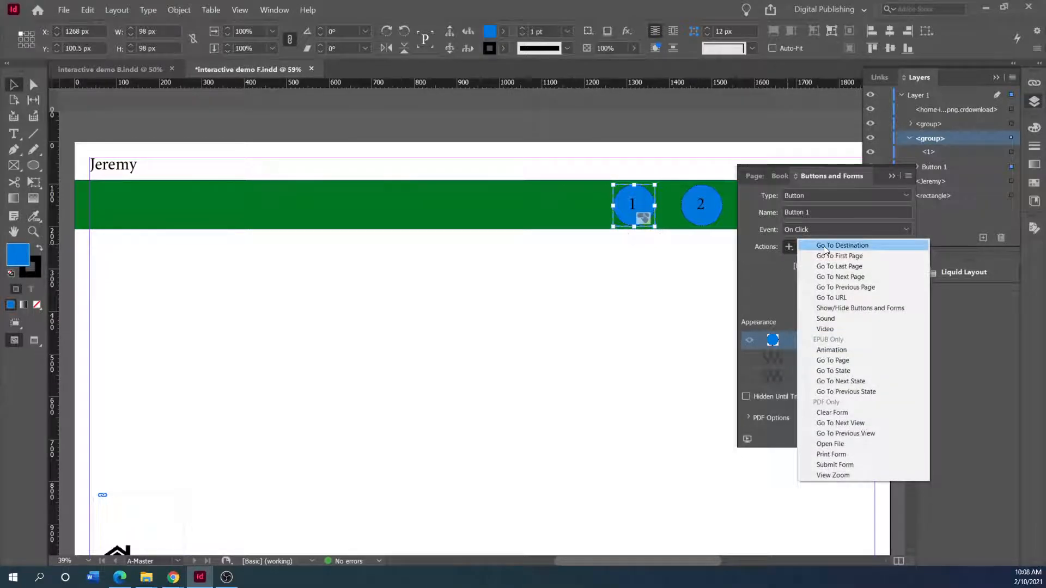
click(824, 246)
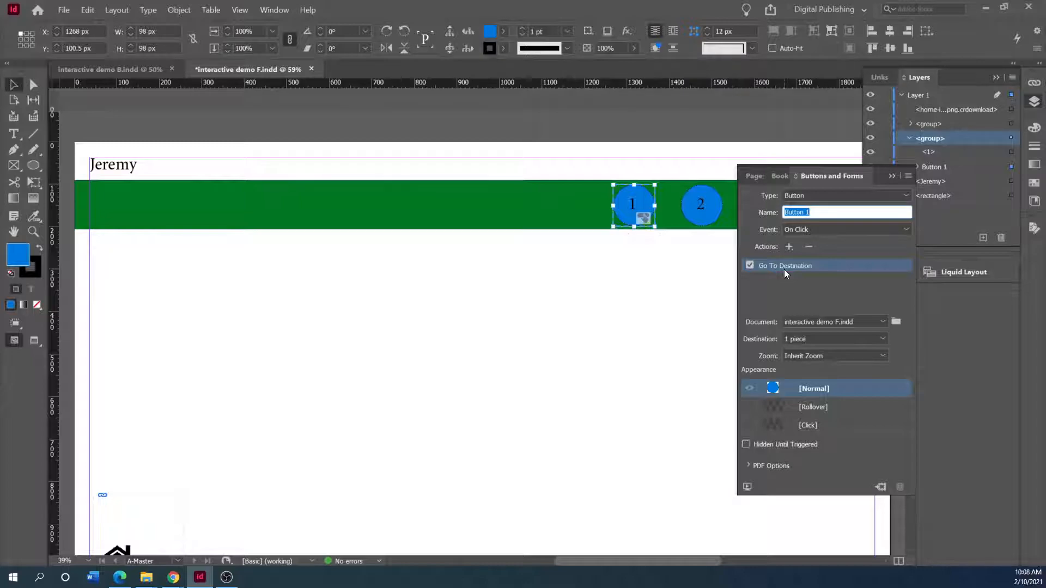
click(879, 338)
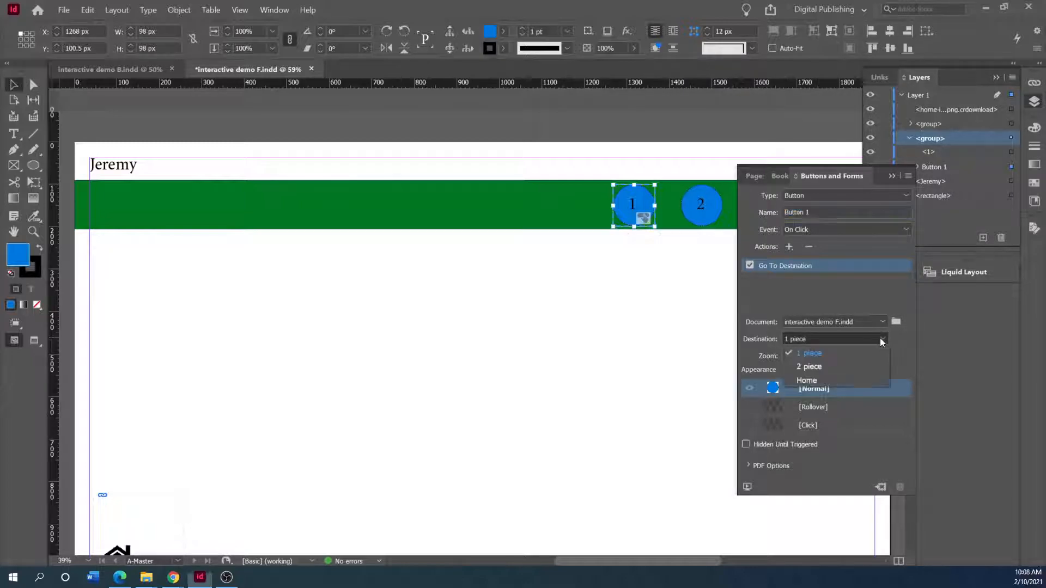
click(817, 354)
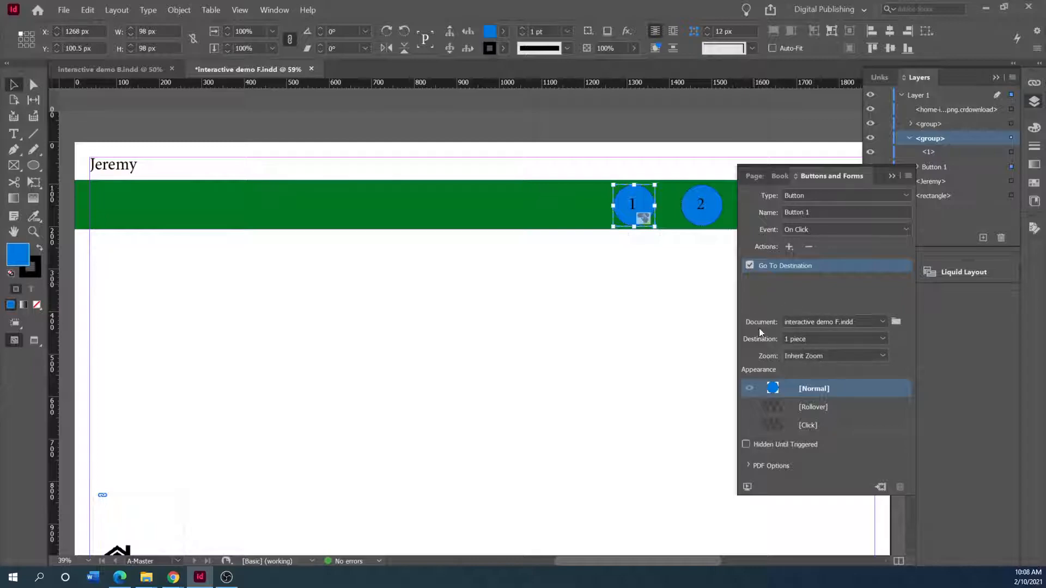
click(715, 291)
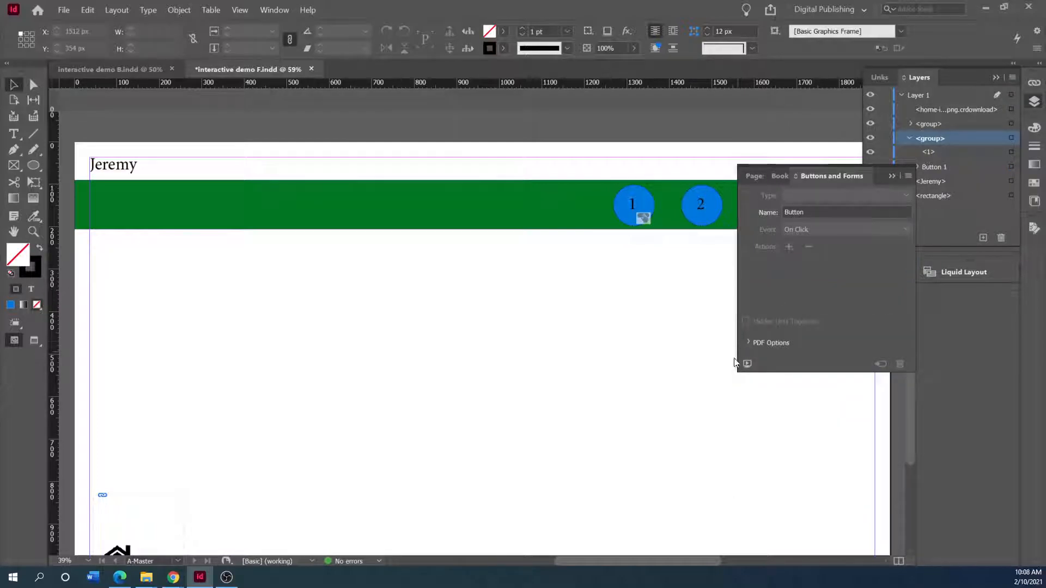
Convert the whole number 2 circle group on the master banner into a Button
click(686, 194)
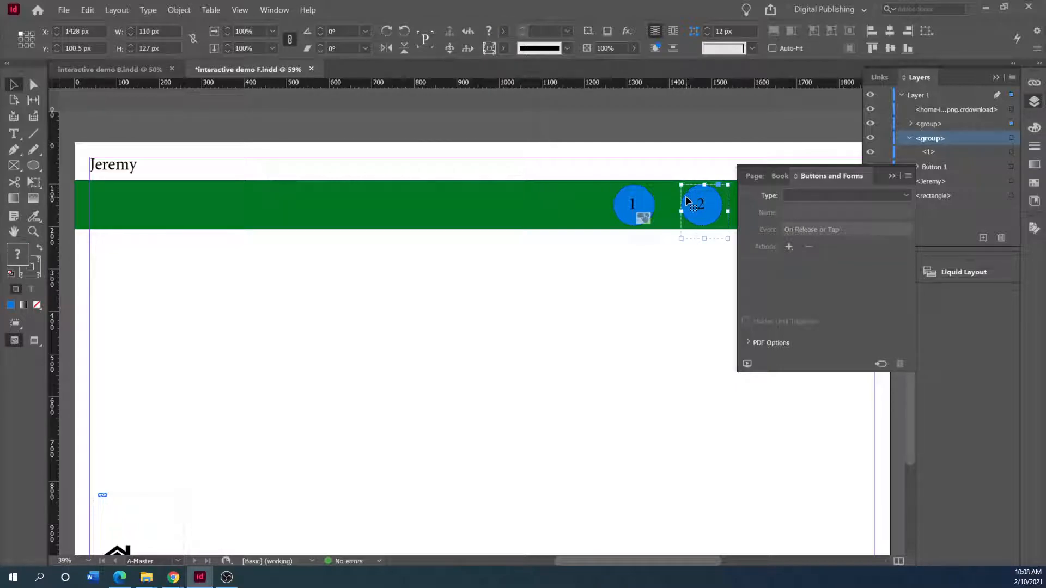
click(910, 139)
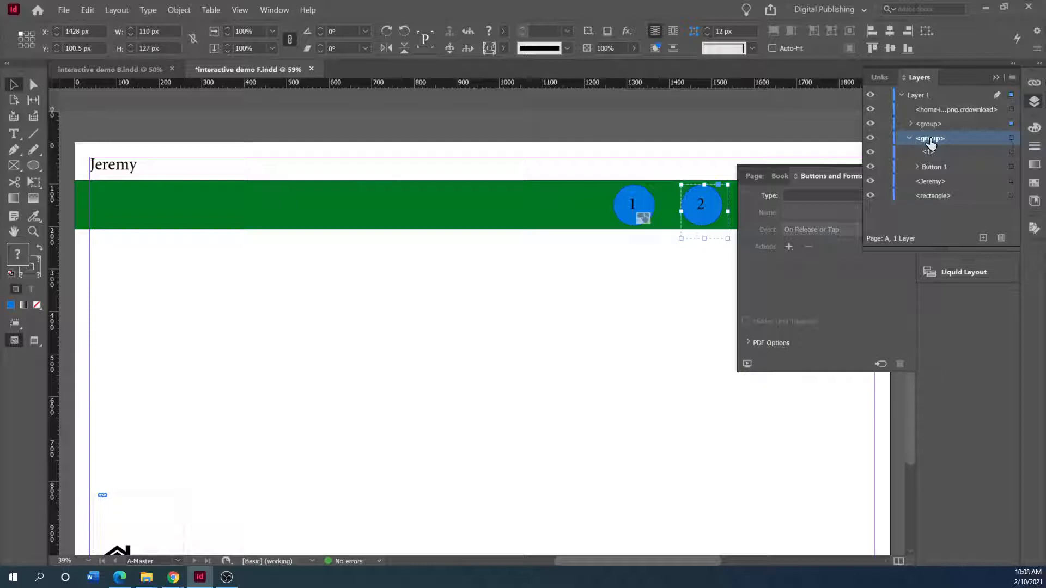
click(747, 229)
click(904, 195)
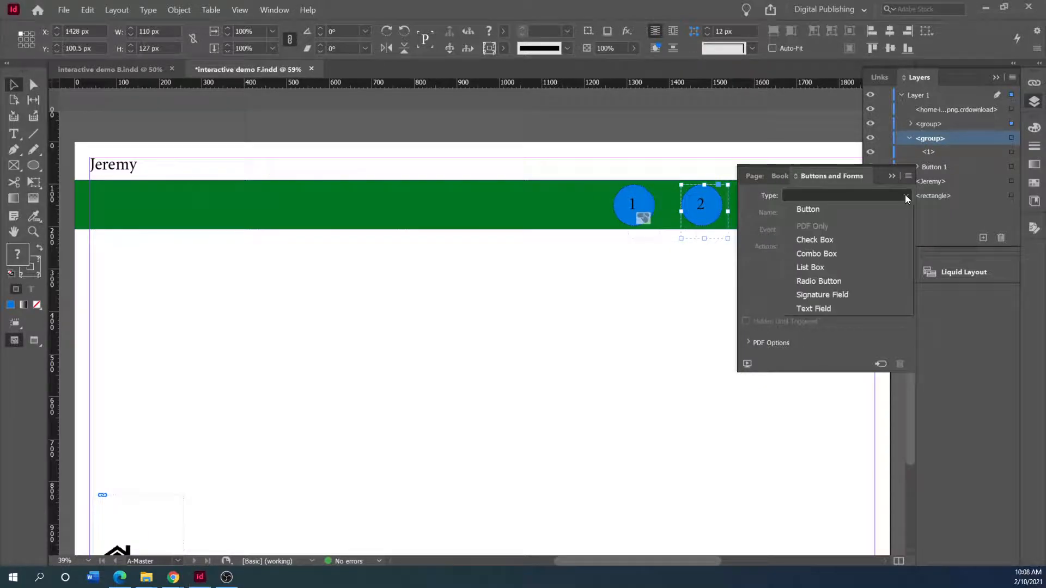
click(846, 210)
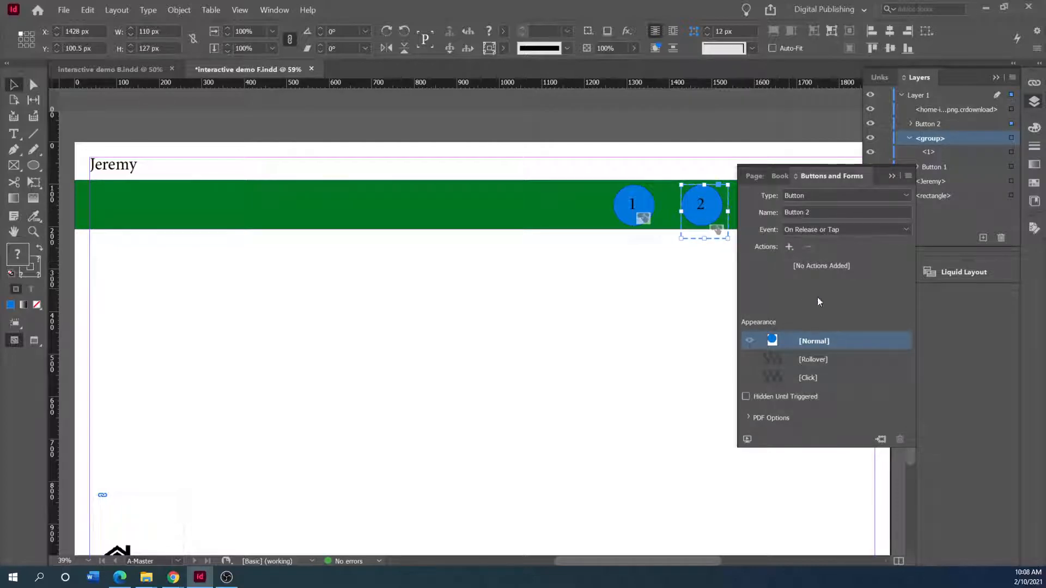
Set the number 2 button's event to On Click with a Go To Destination action pointing to the 2 piece bookmark
click(892, 231)
click(904, 228)
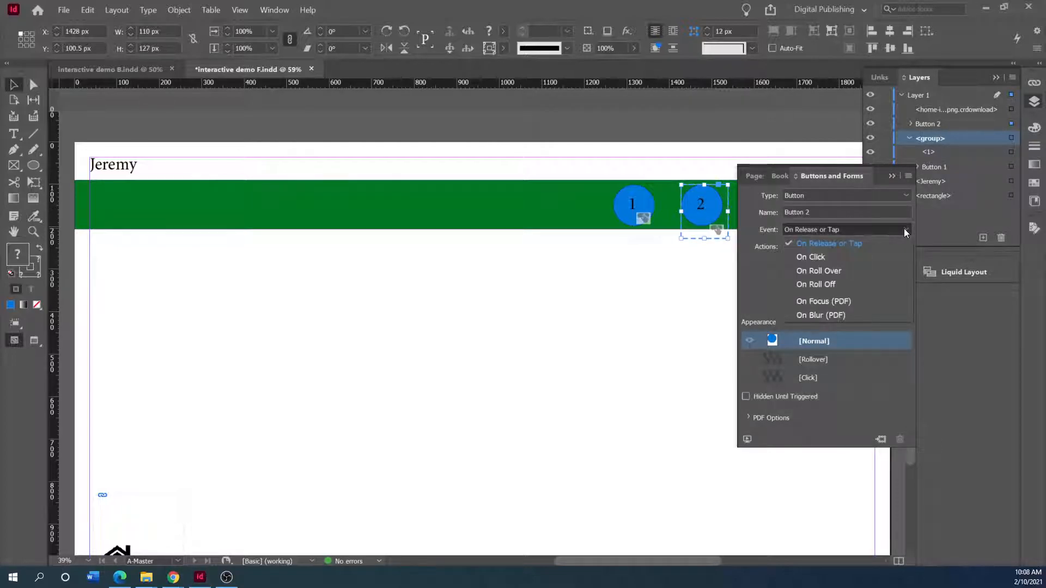
click(827, 256)
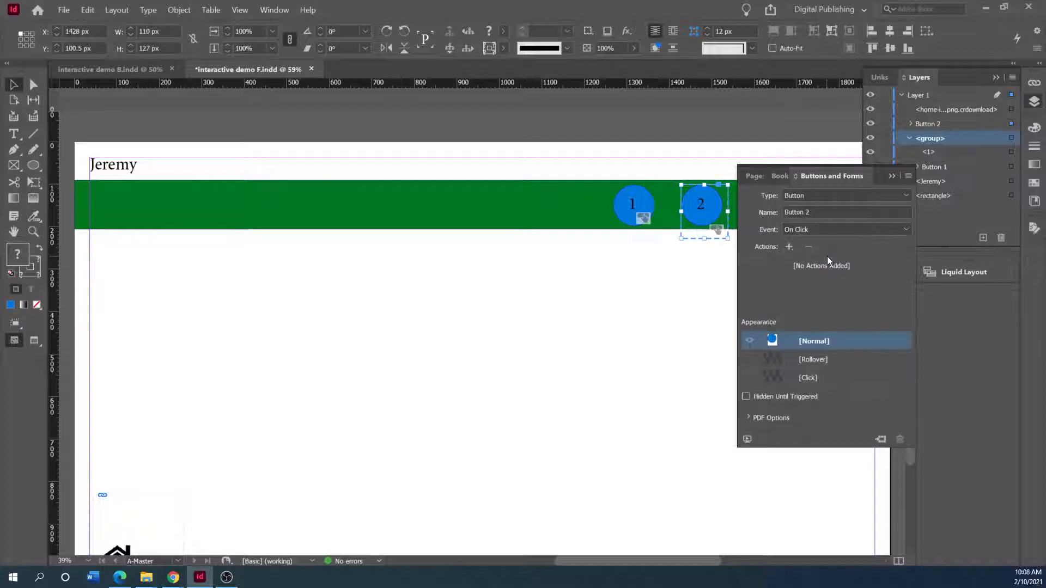
click(790, 248)
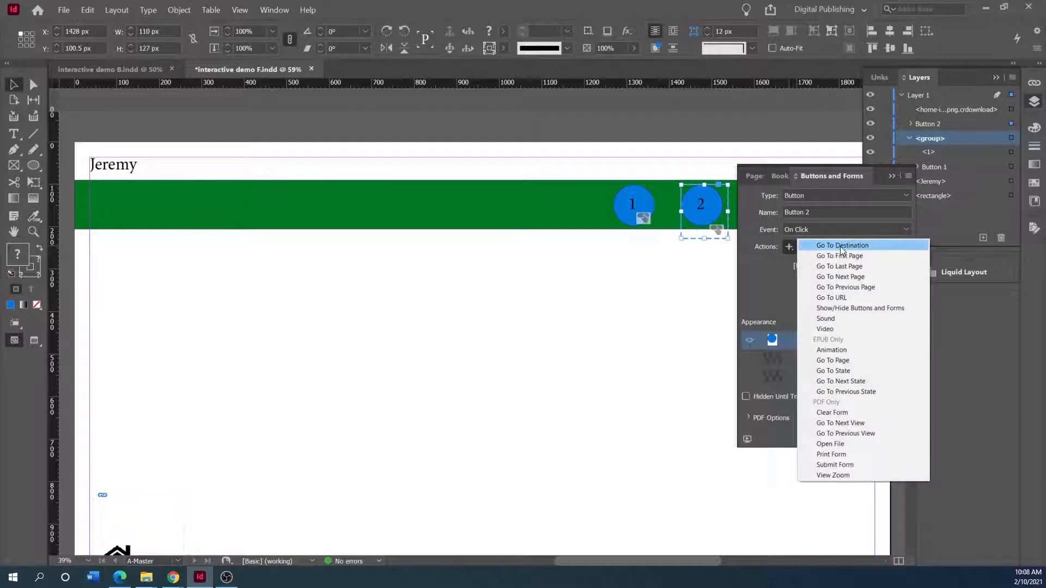
click(841, 246)
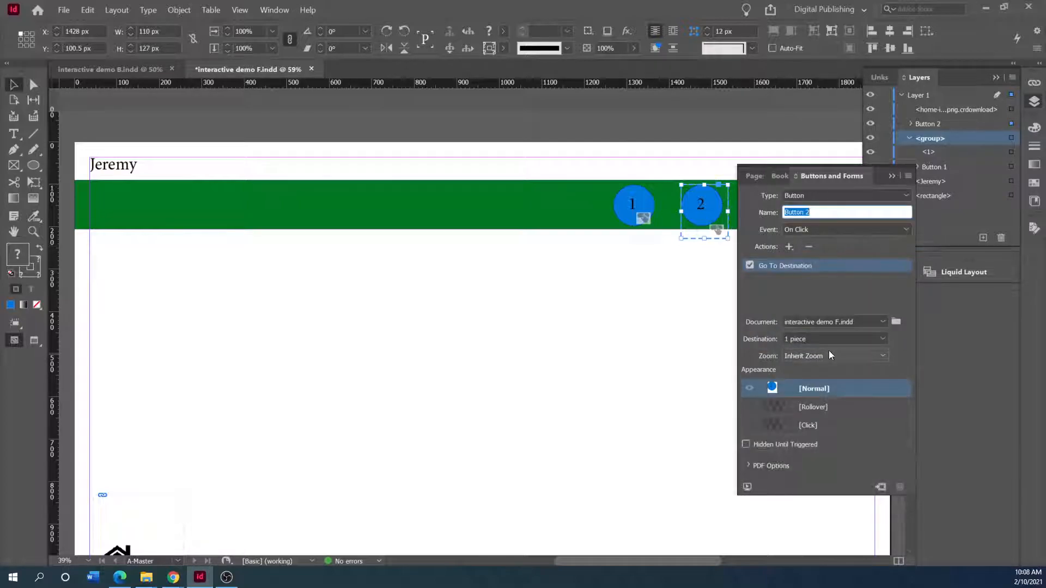
click(883, 339)
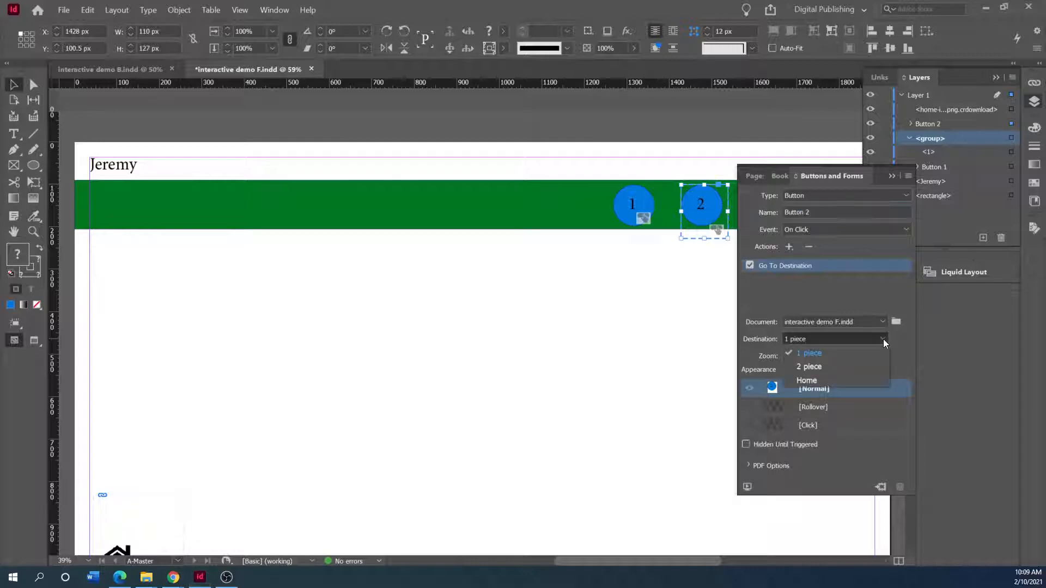
click(816, 367)
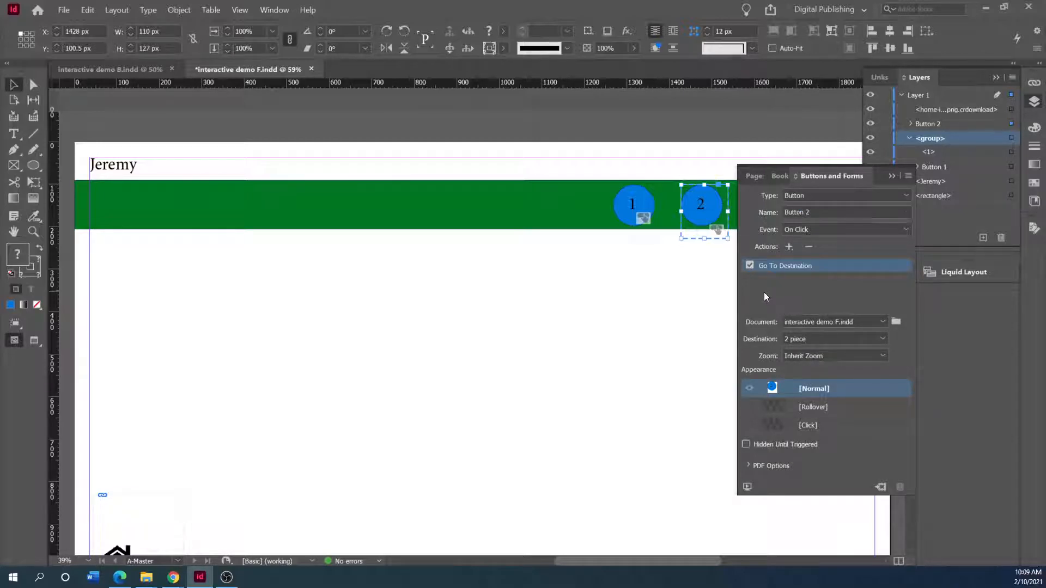
Deselect the number 2 button and save interactive demo F
click(695, 294)
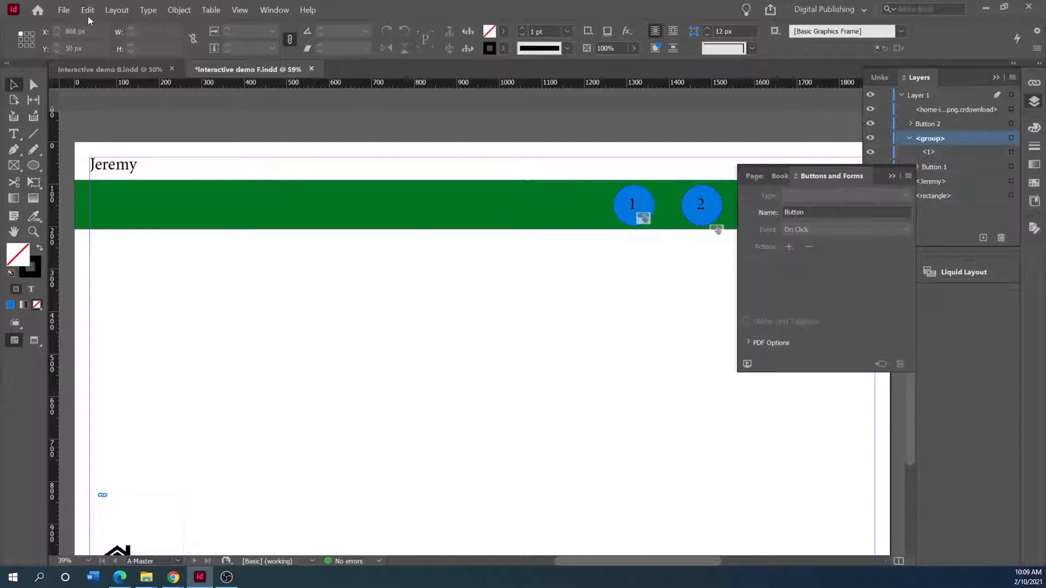
click(60, 14)
click(85, 77)
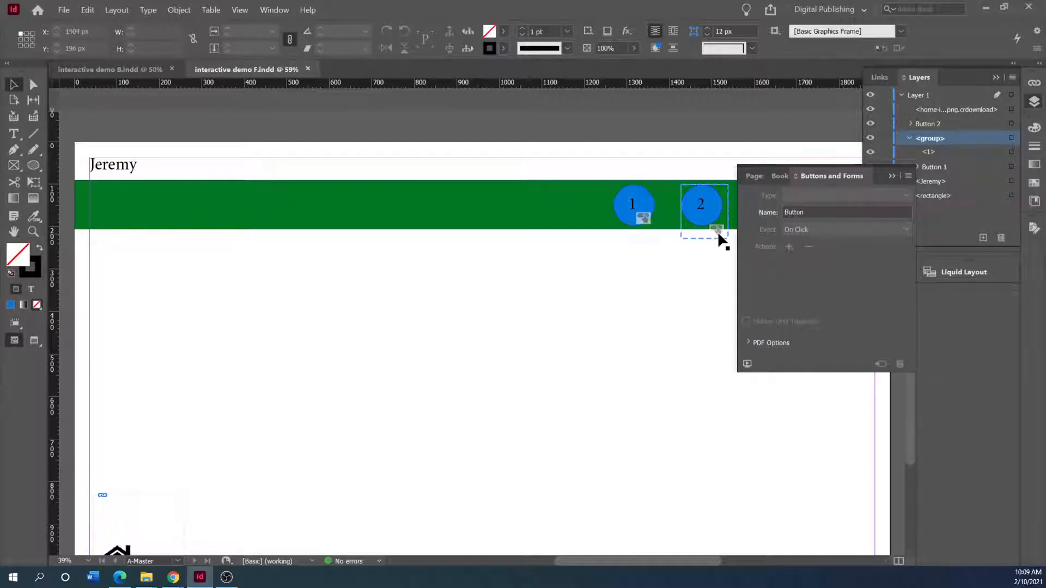
Examine how Button 2 and the number 1 group with its nested Button 1 are structured in the master page's layers
click(912, 138)
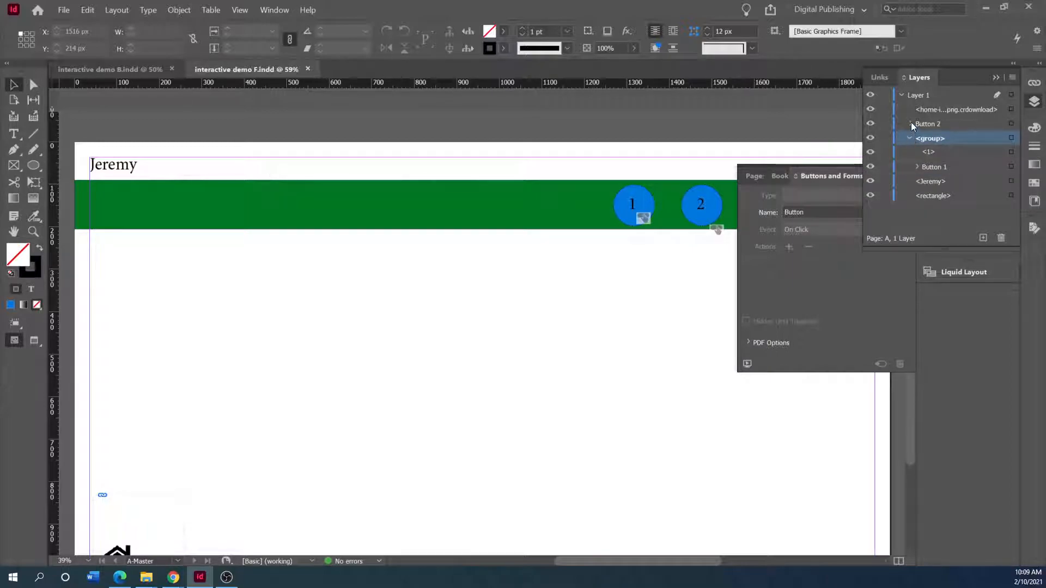
click(912, 124)
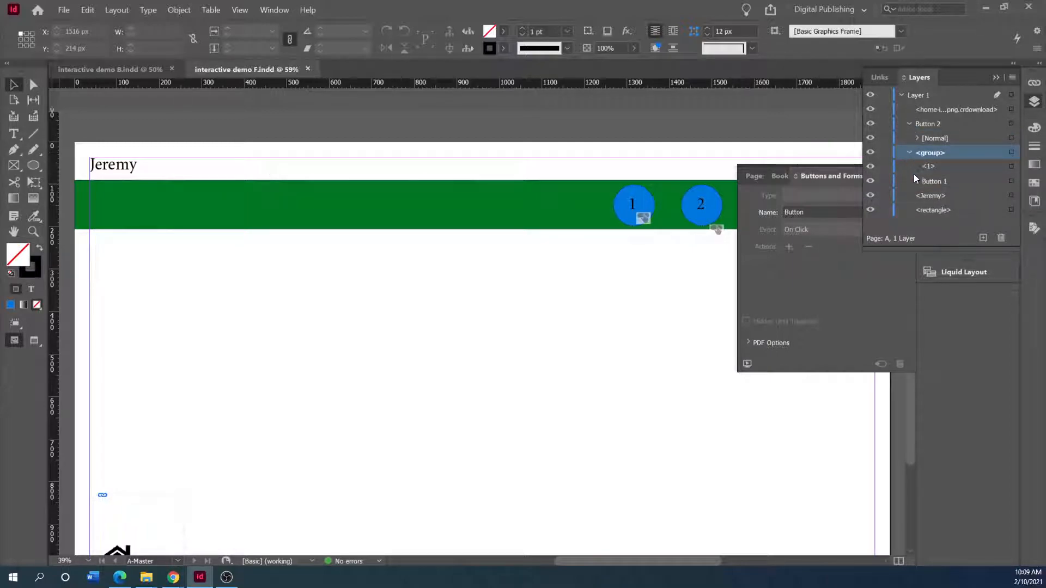
click(870, 182)
click(871, 183)
click(916, 182)
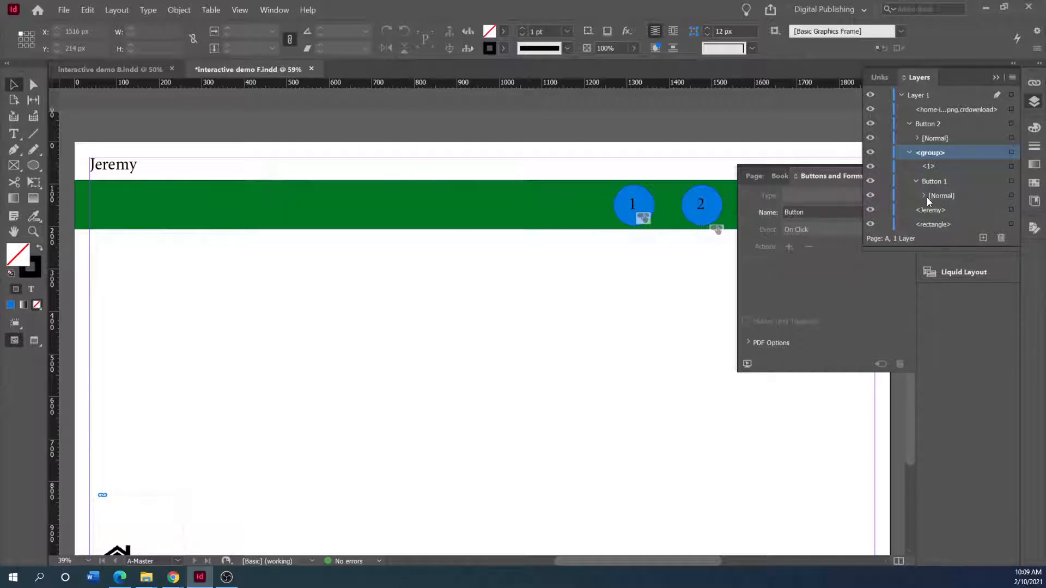
click(910, 124)
click(923, 123)
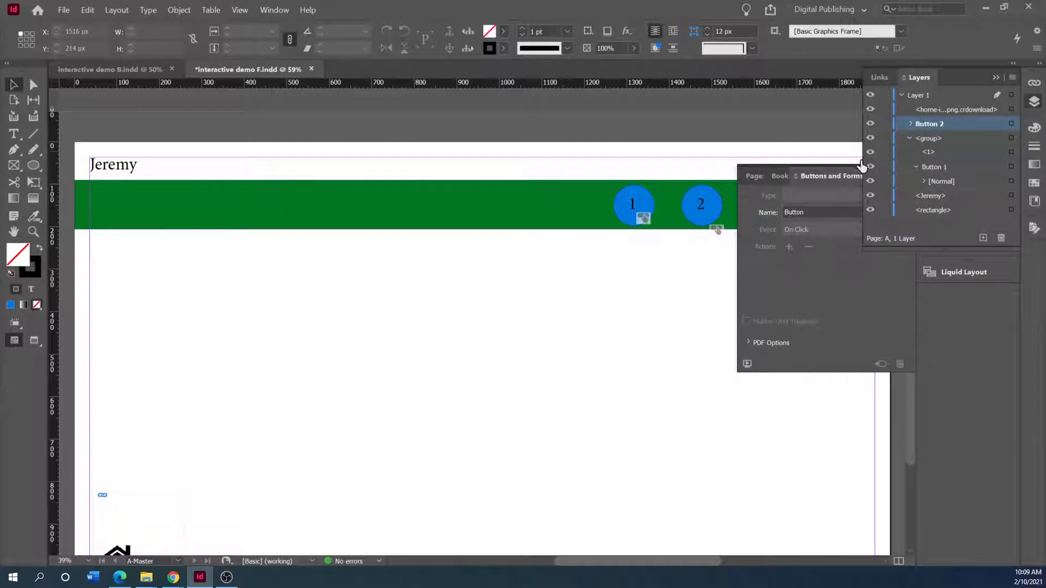
click(936, 130)
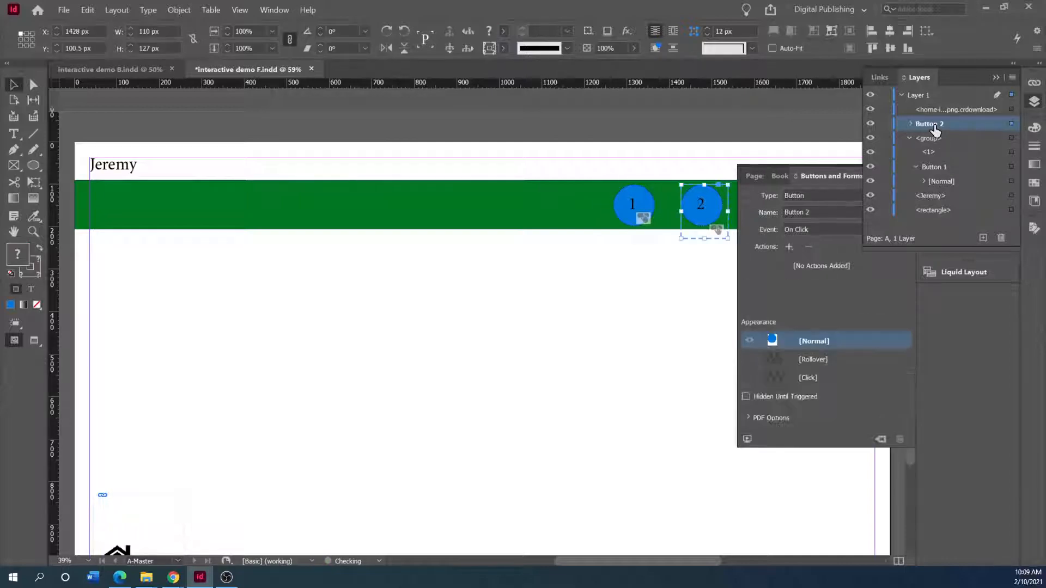
Undo the button conversions of the number 1 and number 2 circles so both are plain visible groups again
key(ctrl+z)
key(ctrl+z)
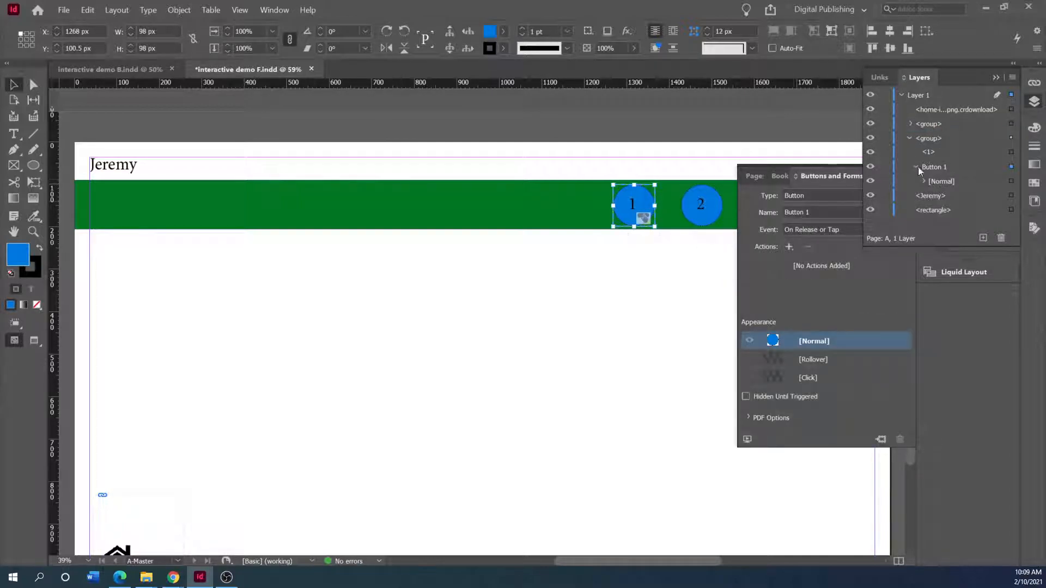
click(909, 137)
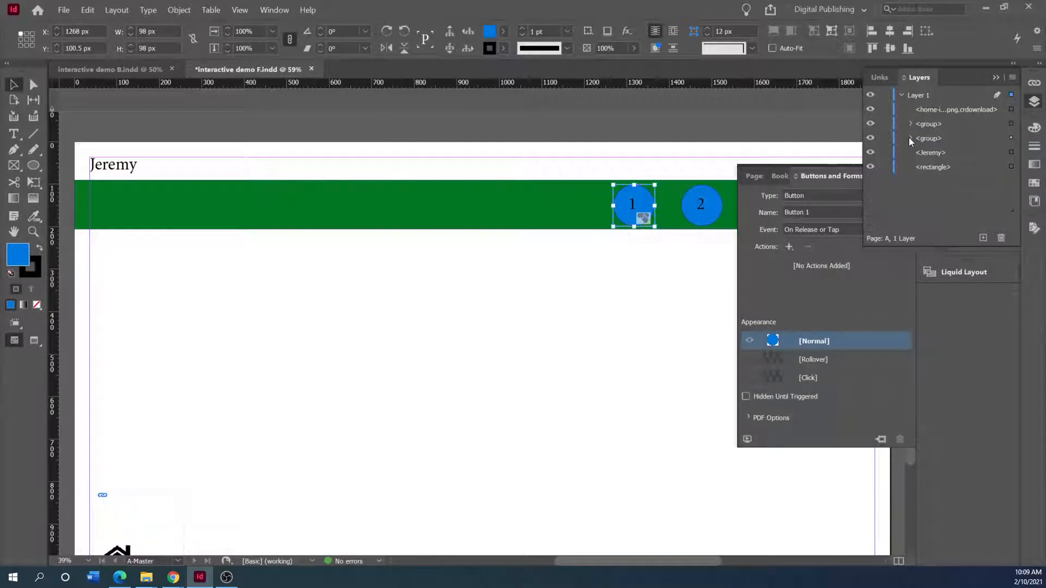
click(909, 137)
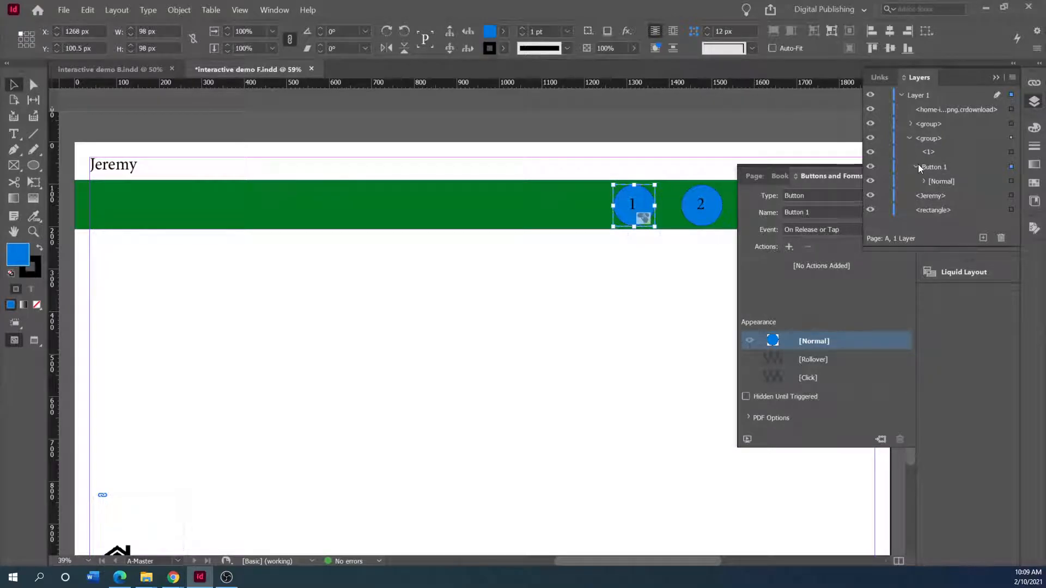
click(911, 124)
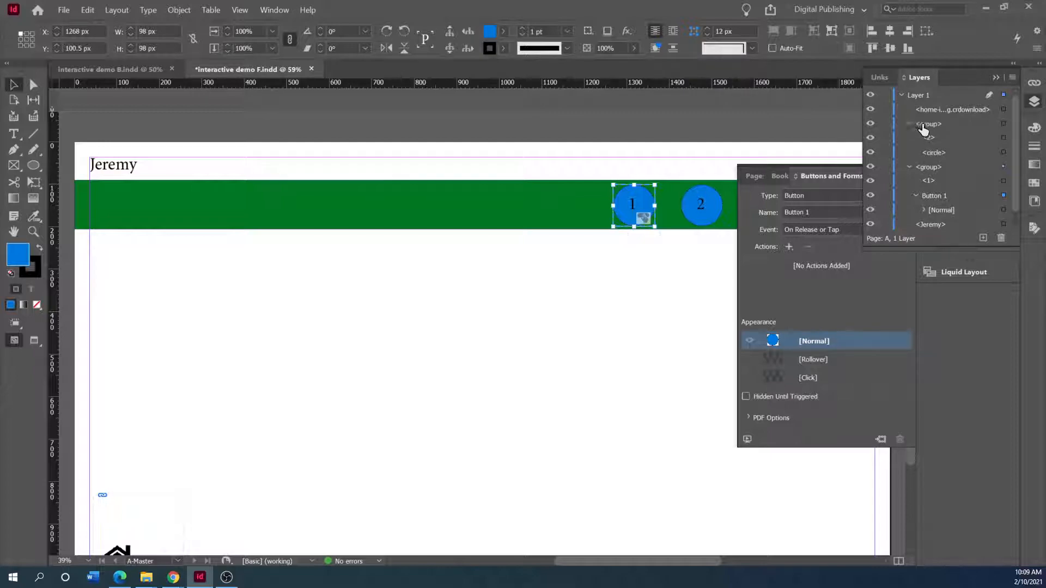
key(ctrl+z)
key(ctrl+z)
key(ctrl+z)
key(ctrl+z)
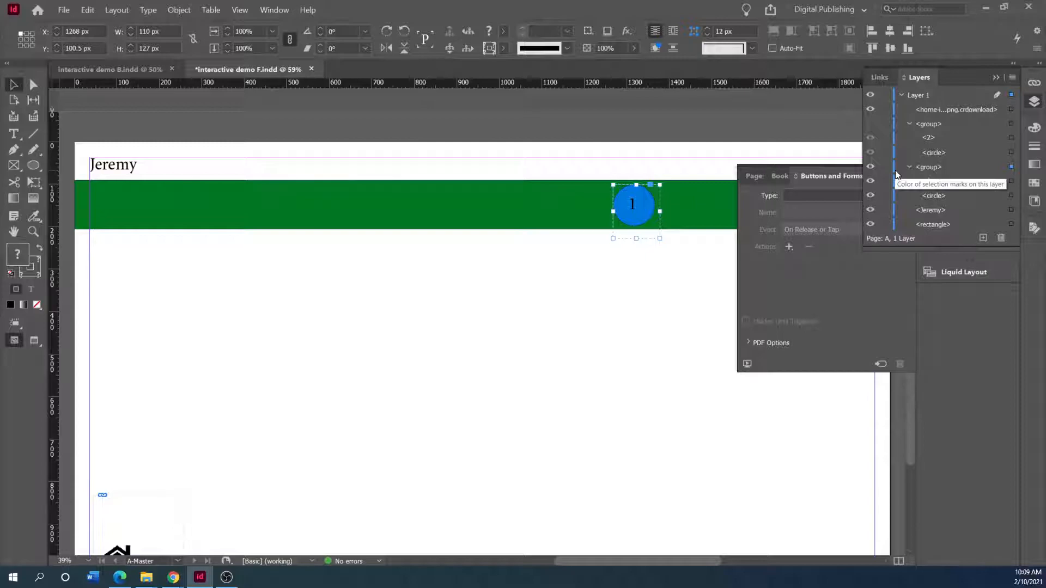
click(87, 10)
click(109, 33)
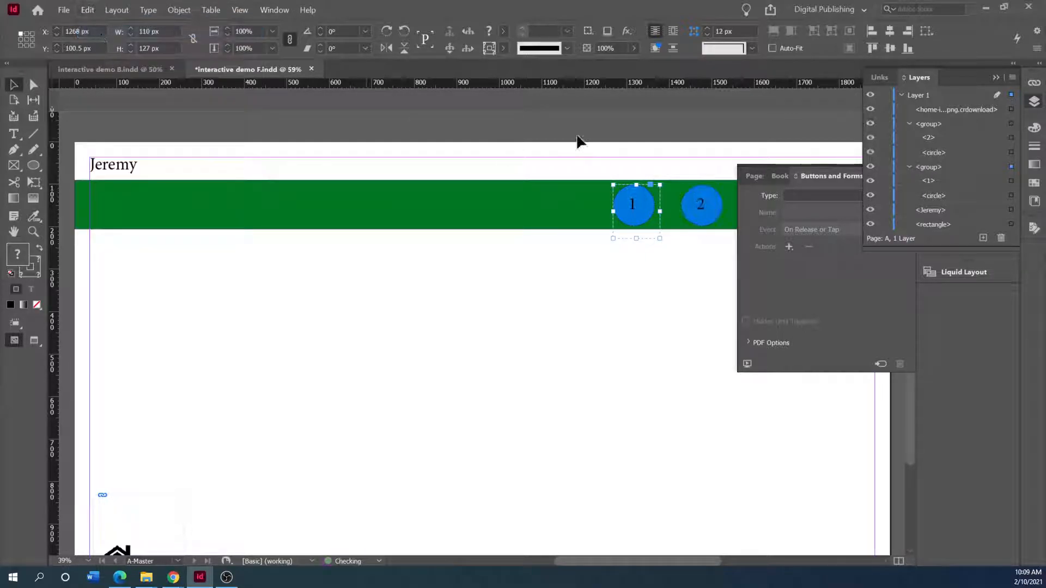
Convert the whole number 1 group, including its text and circle, into a Button
click(934, 173)
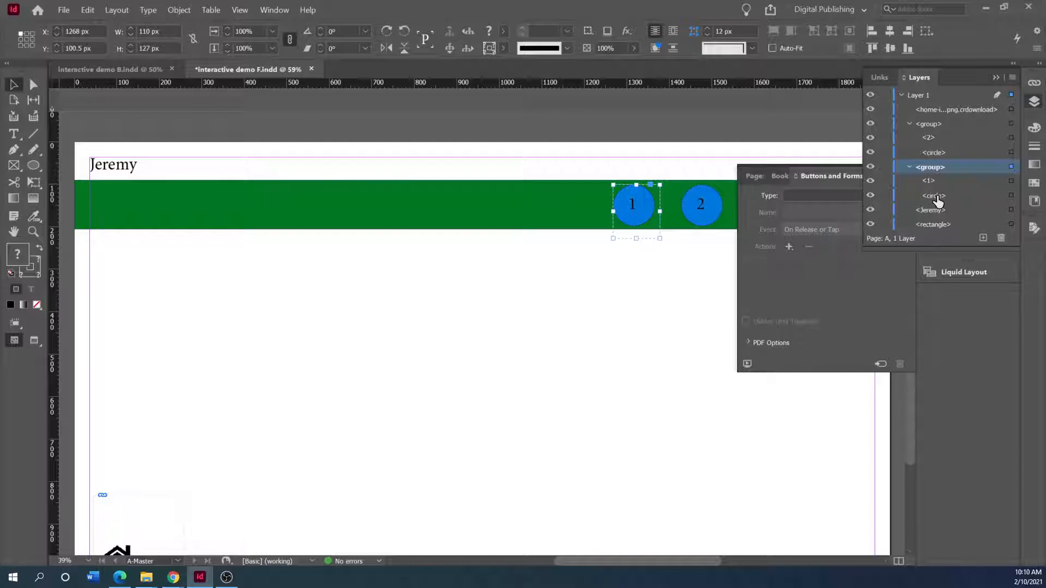
shift+click(937, 197)
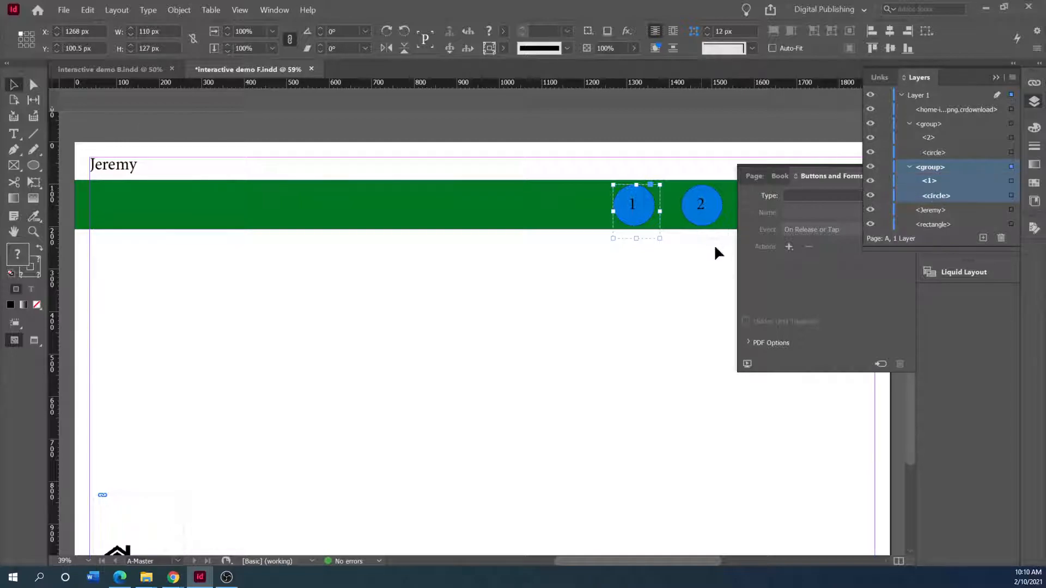
click(756, 219)
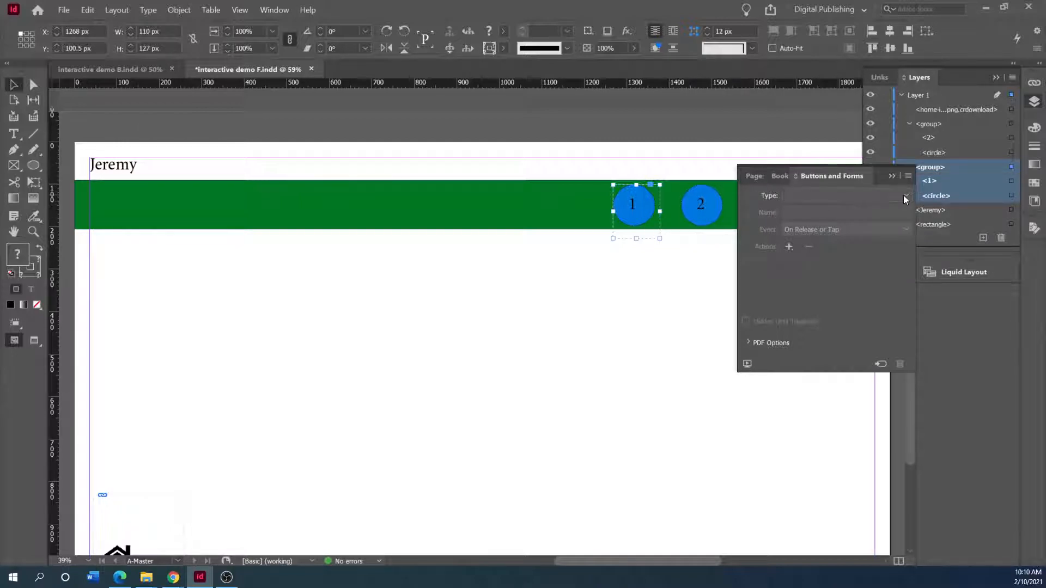
click(904, 195)
click(858, 208)
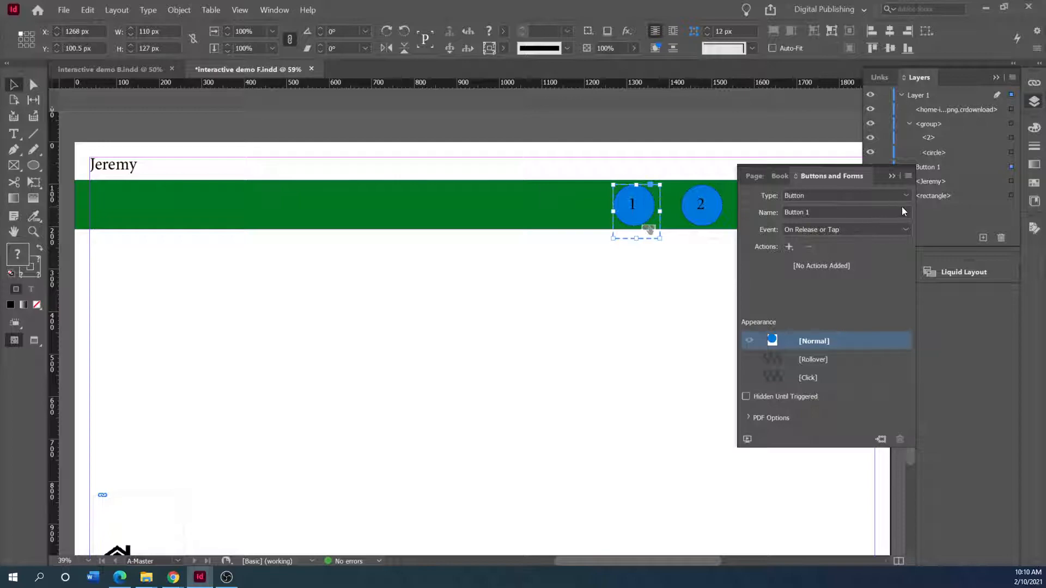
Give the number 1 button an On Click event with a Go To Destination action targeting the 1 piece bookmark
click(905, 231)
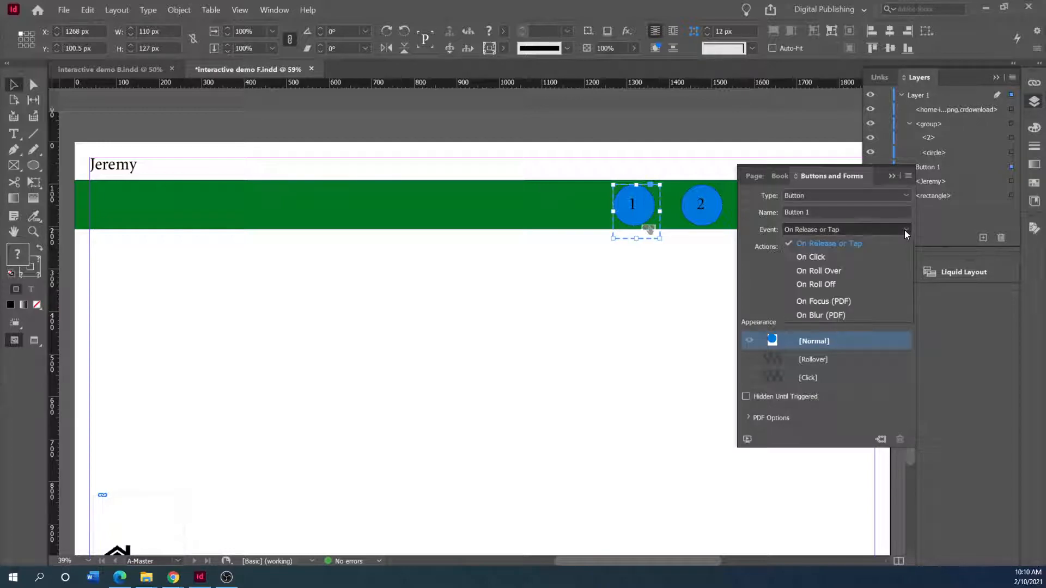
click(830, 256)
click(788, 247)
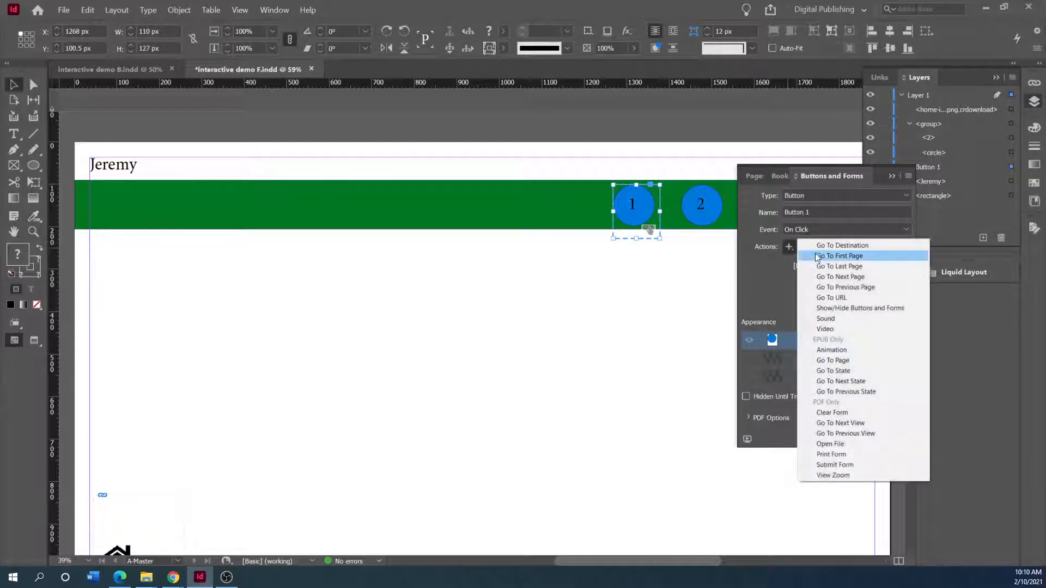
click(832, 246)
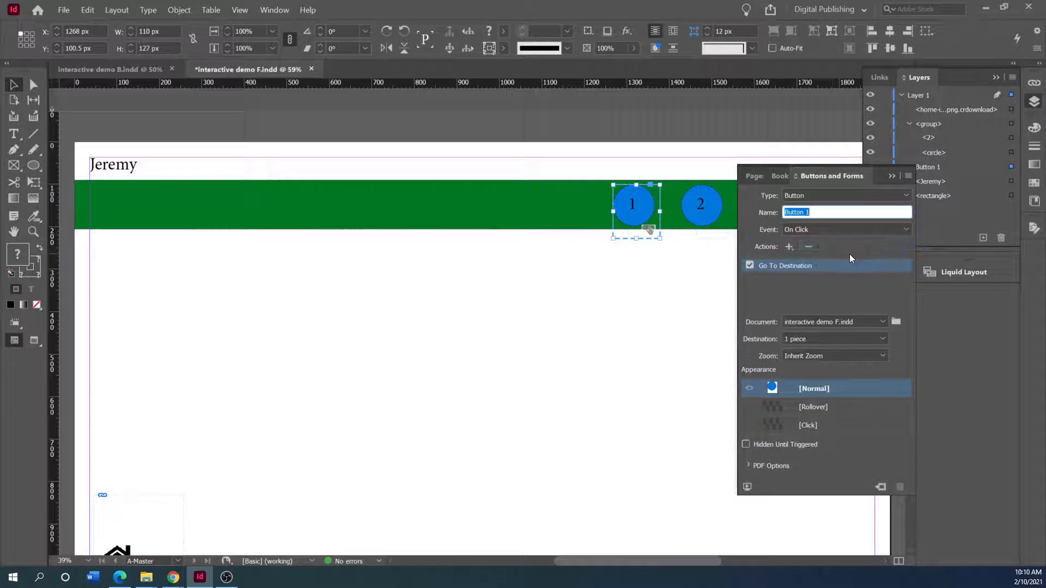
click(881, 339)
click(842, 354)
Select the number 2 group with its text and circle on the master banner and convert it into a Button
click(687, 212)
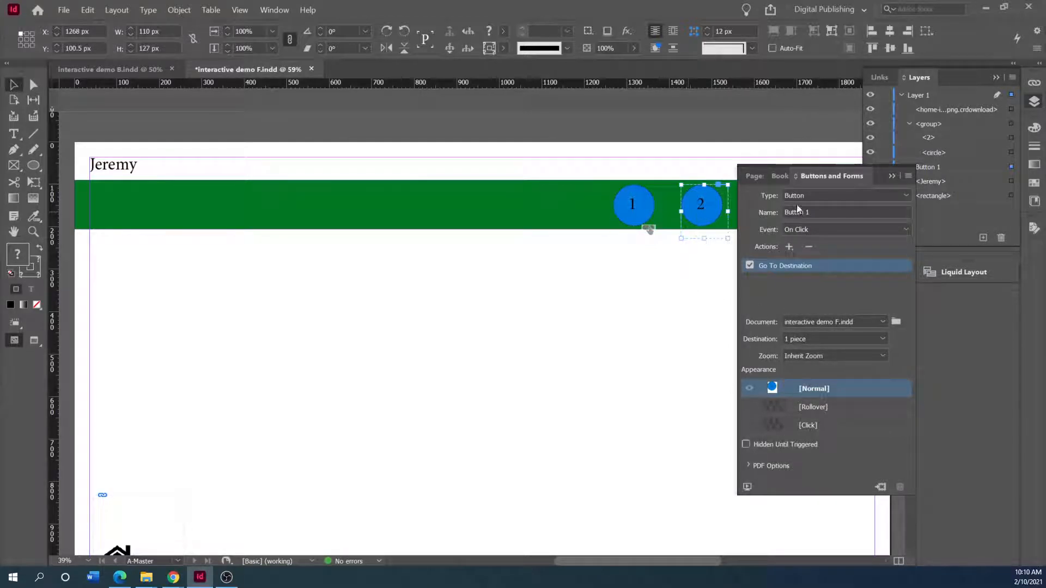
click(908, 124)
click(910, 139)
click(917, 153)
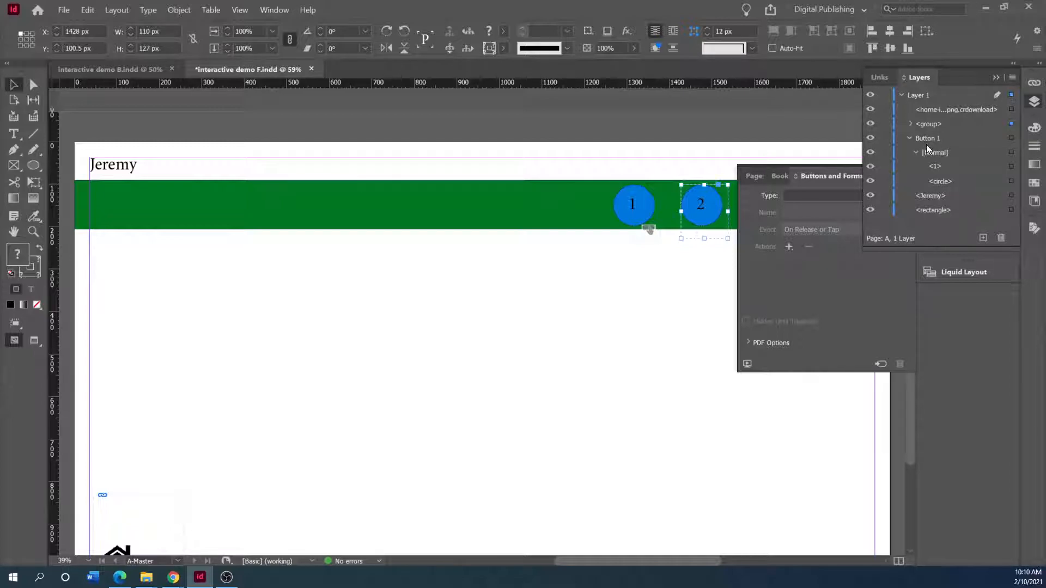
click(750, 196)
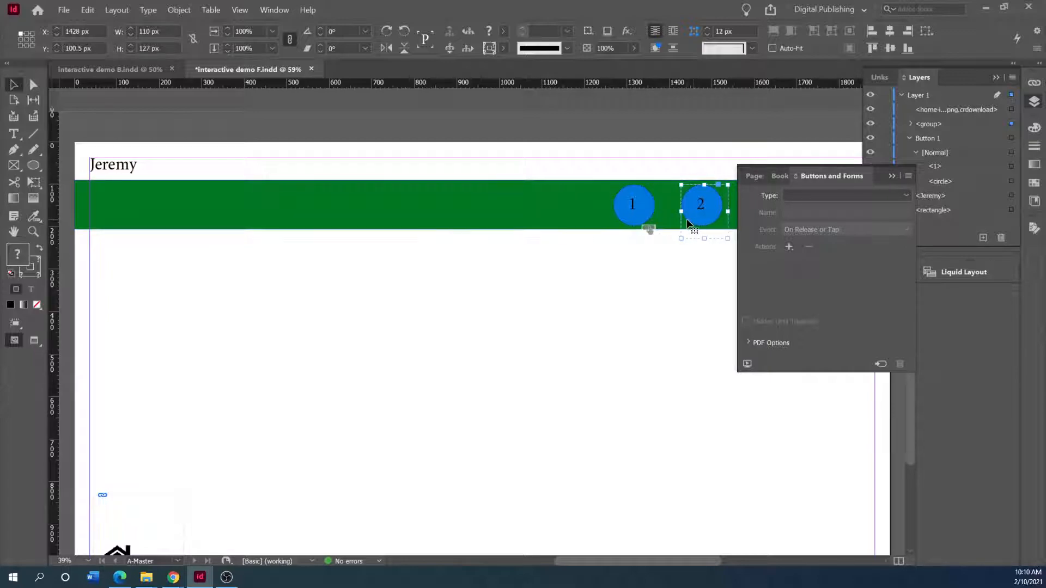
click(909, 138)
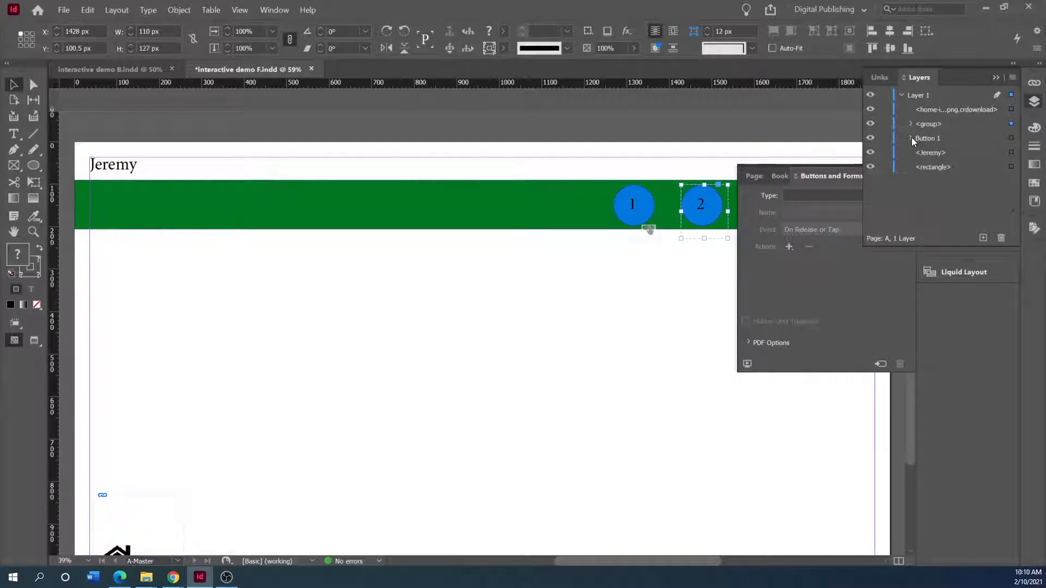
click(920, 124)
click(910, 124)
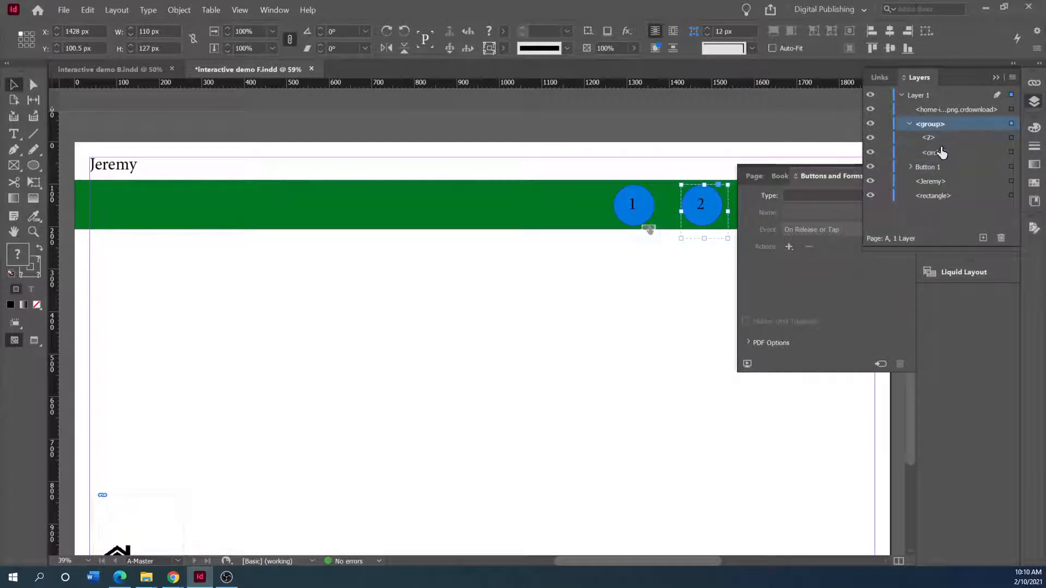
shift+click(941, 153)
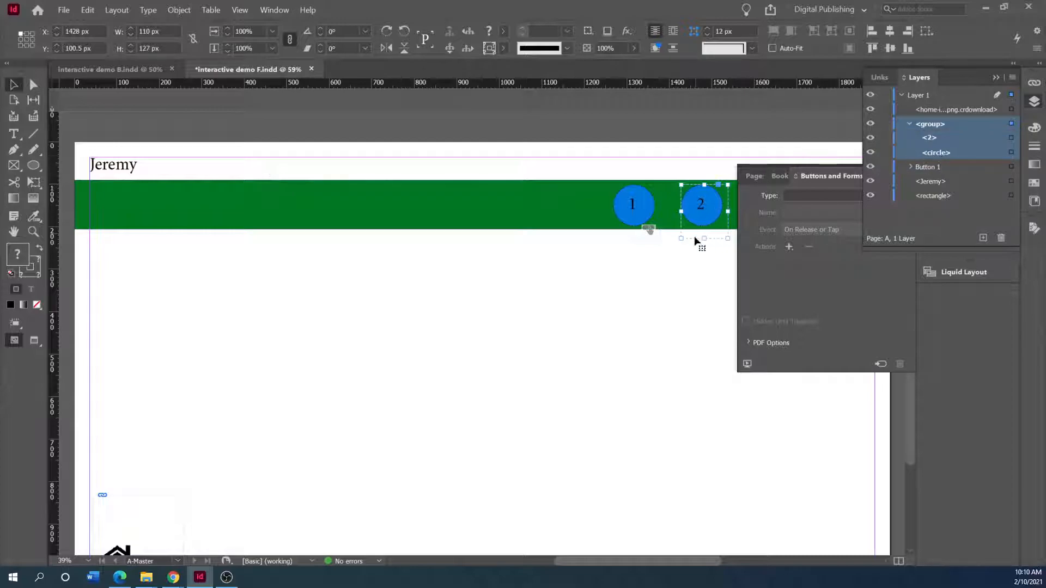
click(754, 213)
click(907, 195)
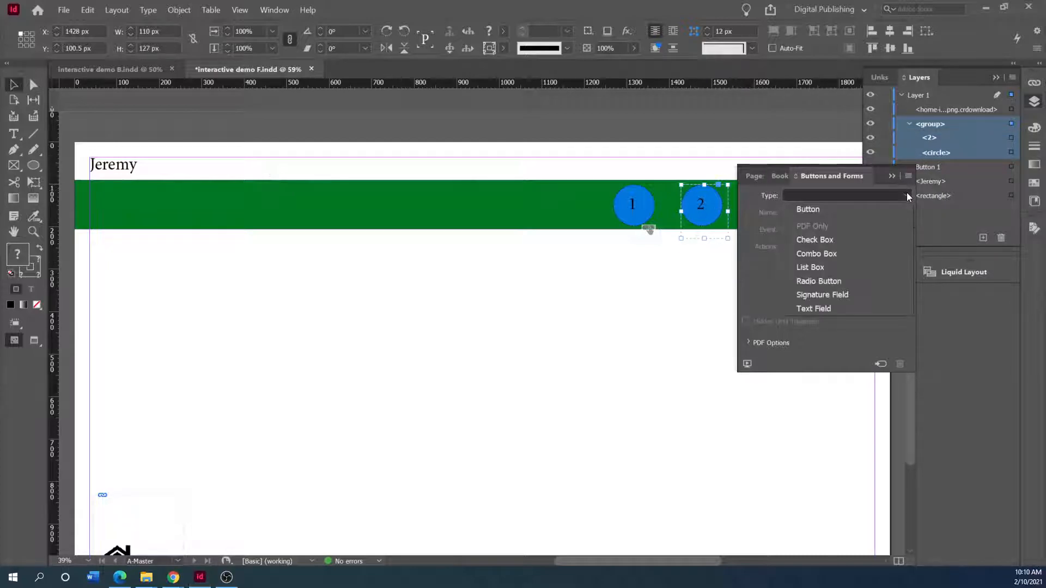
click(858, 208)
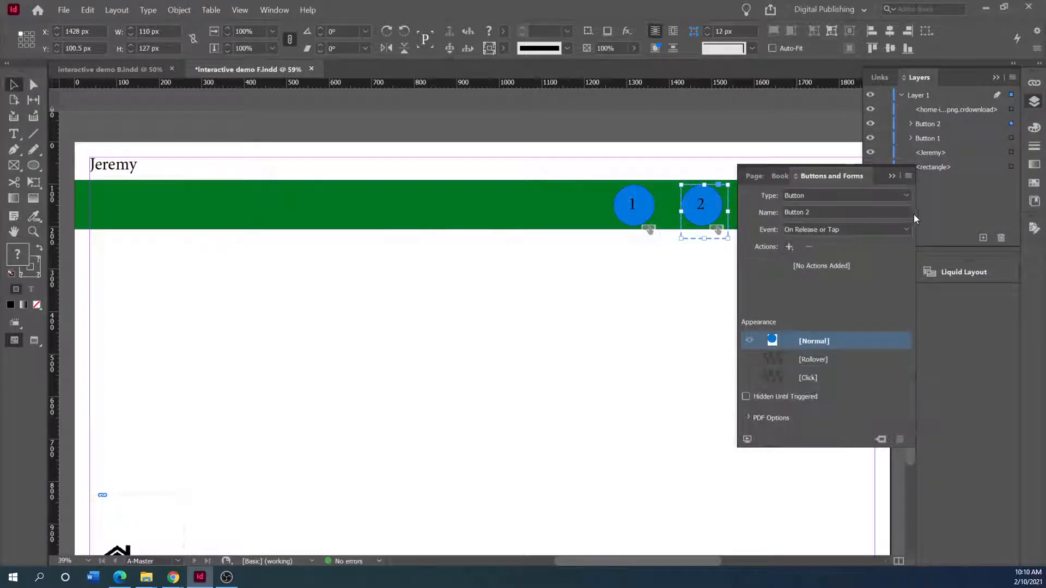
Give the number 2 button an On Click event with a Go To Destination action targeting the 2 piece bookmark
click(903, 228)
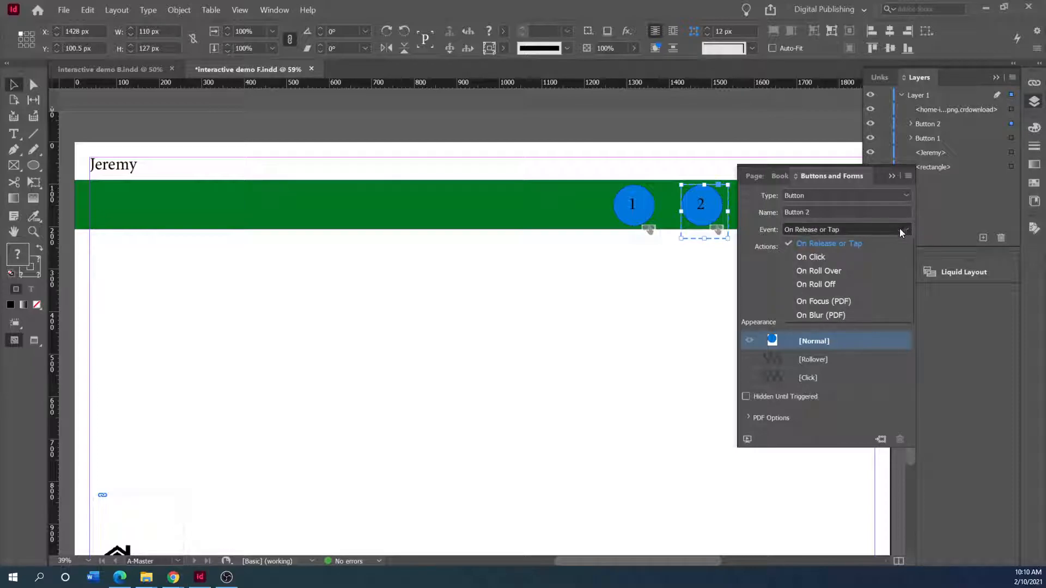
click(853, 256)
click(788, 247)
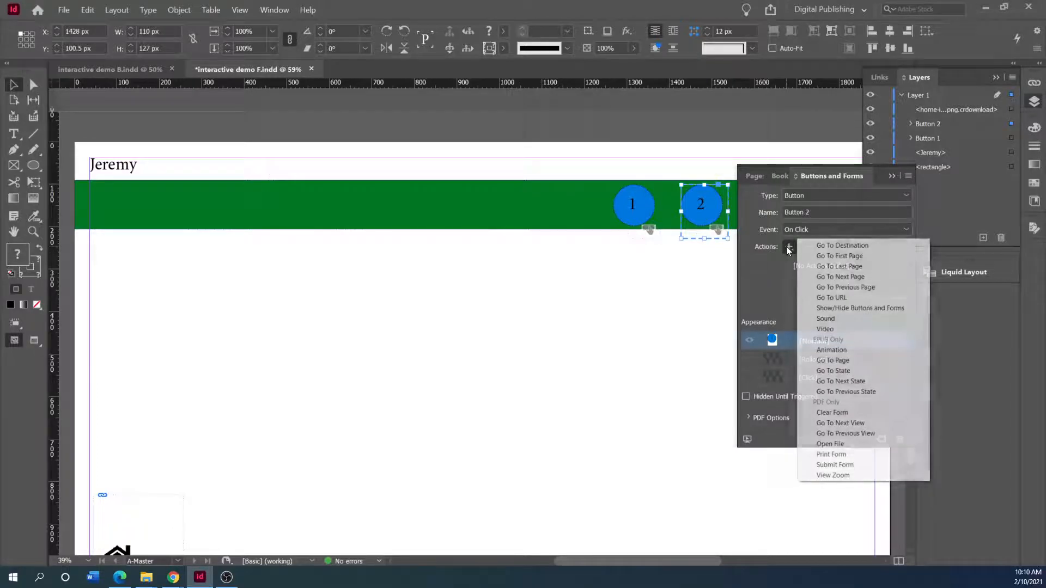
click(839, 241)
click(882, 339)
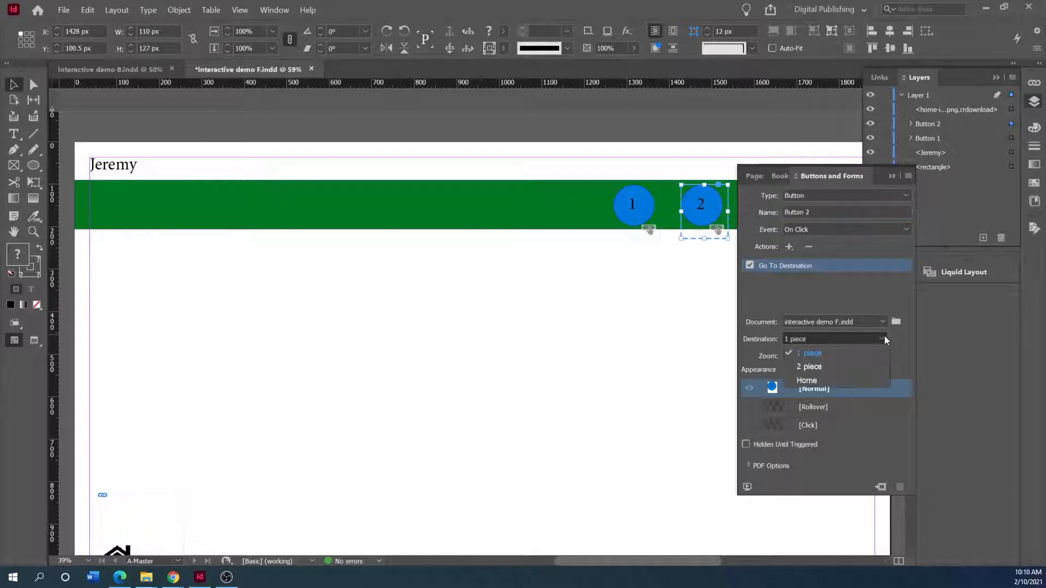
click(828, 366)
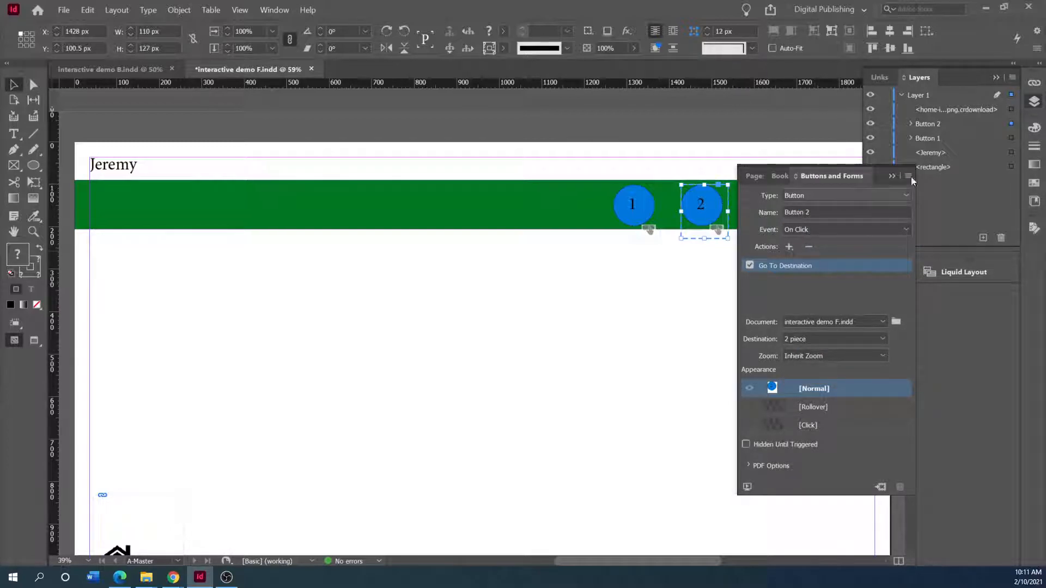
click(940, 194)
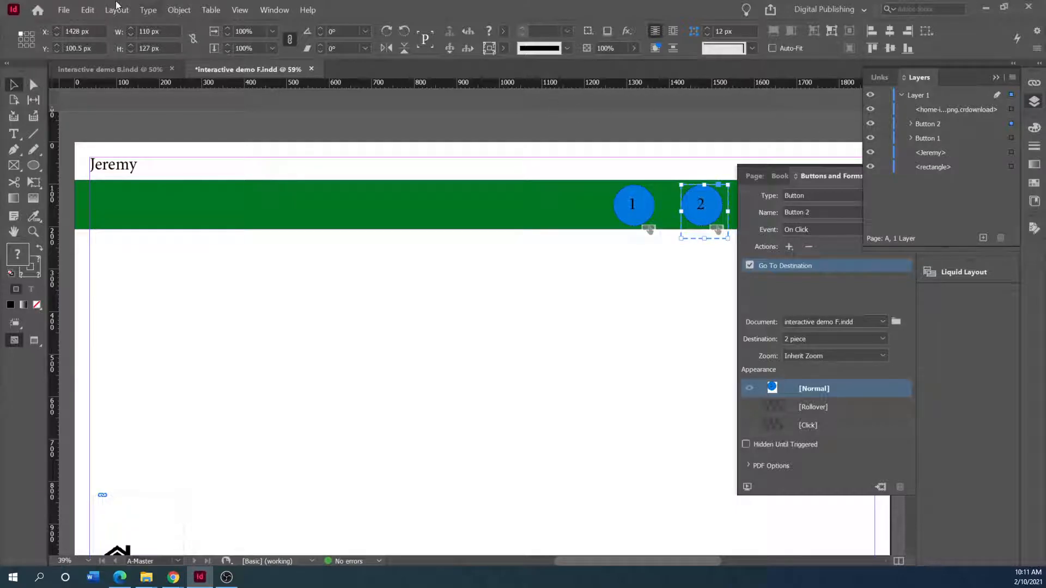
Save the document and publish all its pages online as a new document titled interactive demo F, exported as single pages
click(63, 10)
click(85, 77)
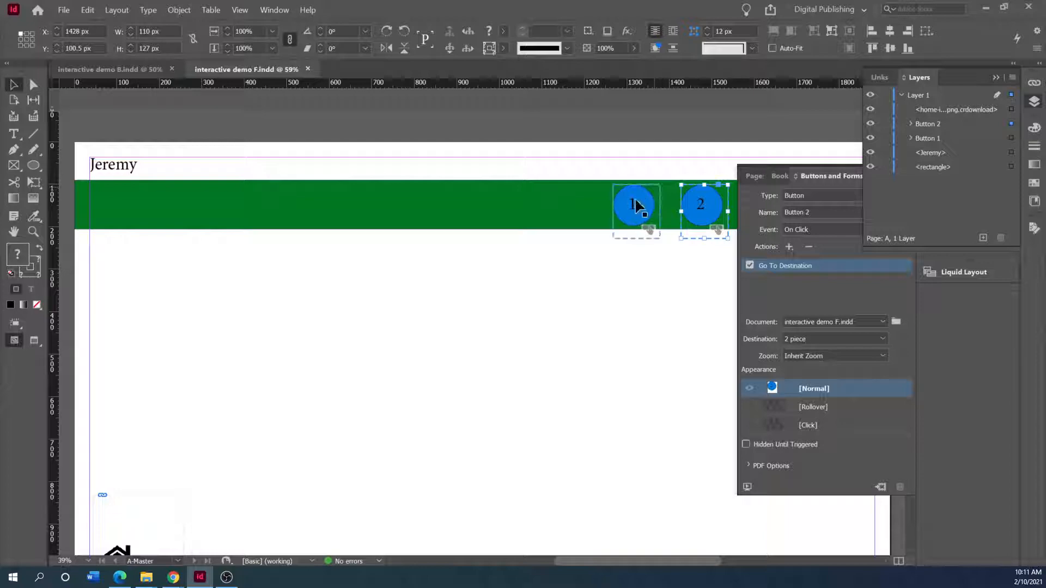
click(65, 12)
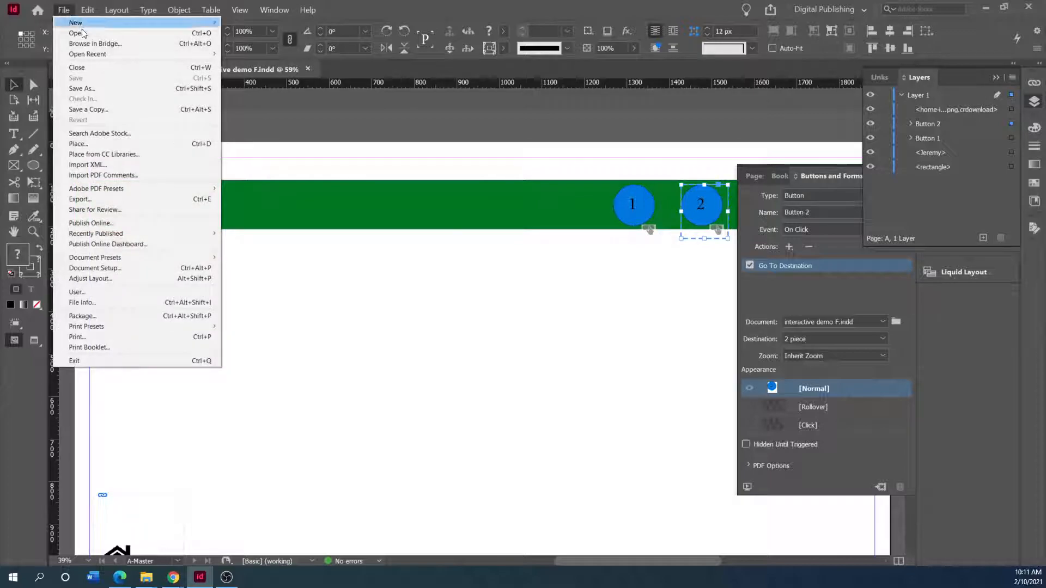
click(81, 223)
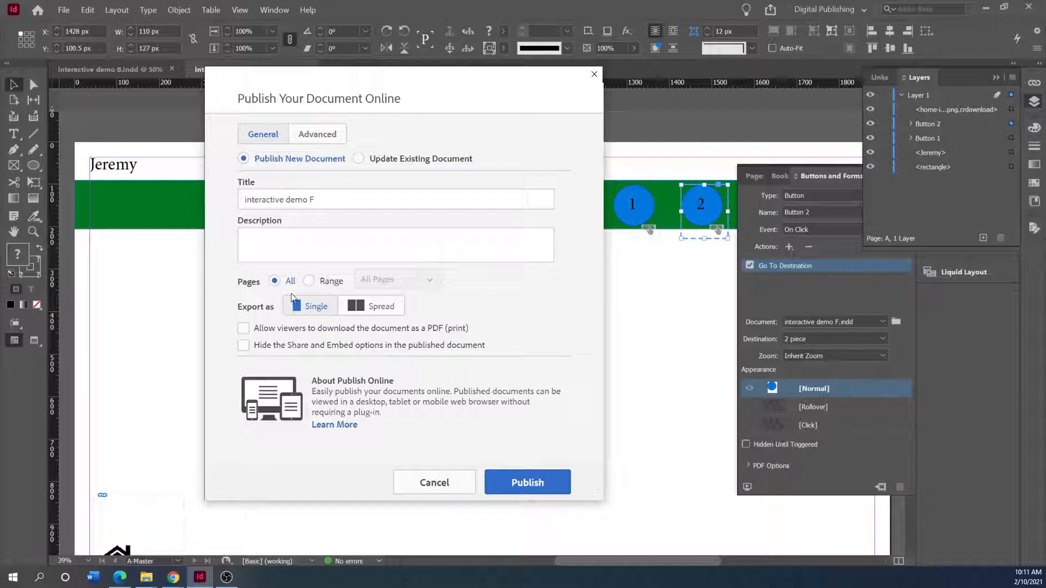
click(531, 489)
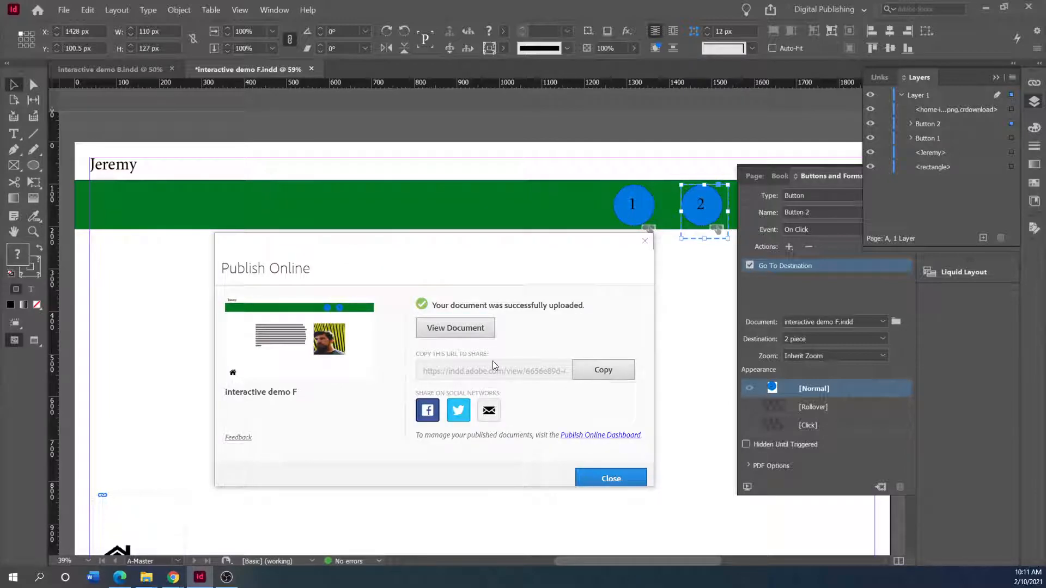
View the published document in the browser, test its number 1 and 2 buttons, and return to InDesign with the publish dialog closed
click(453, 329)
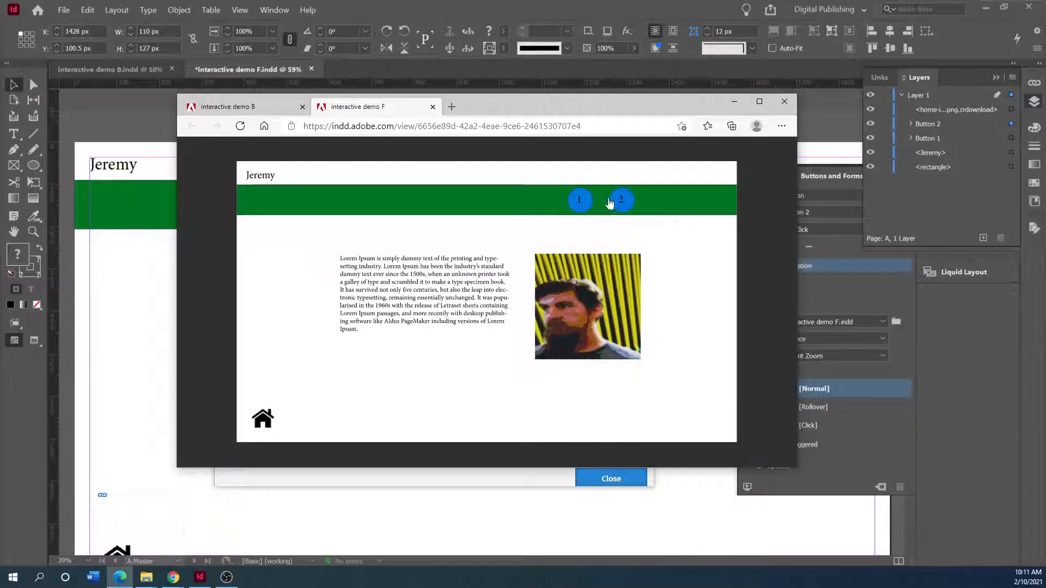
click(578, 204)
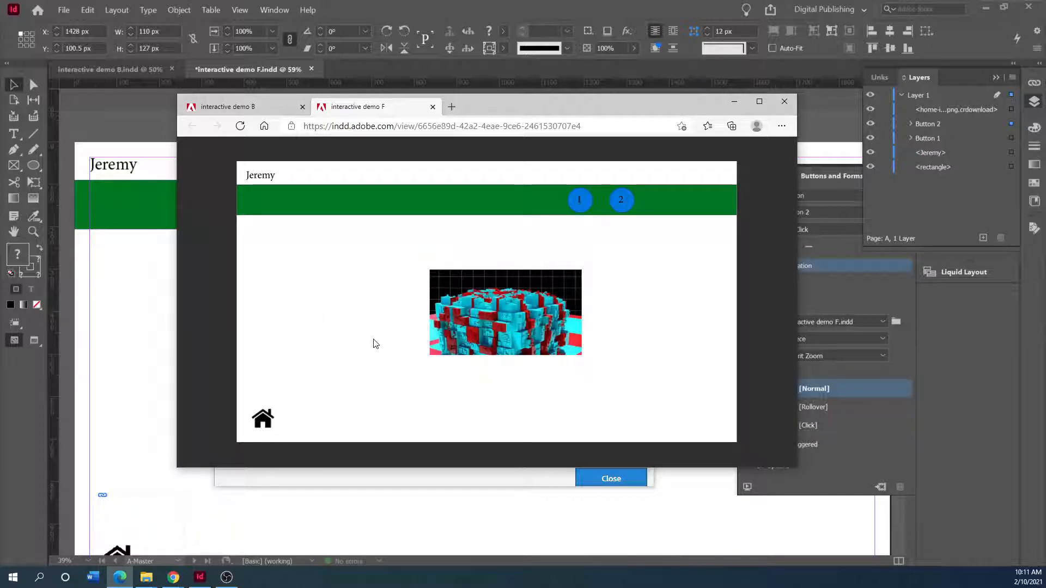
click(623, 208)
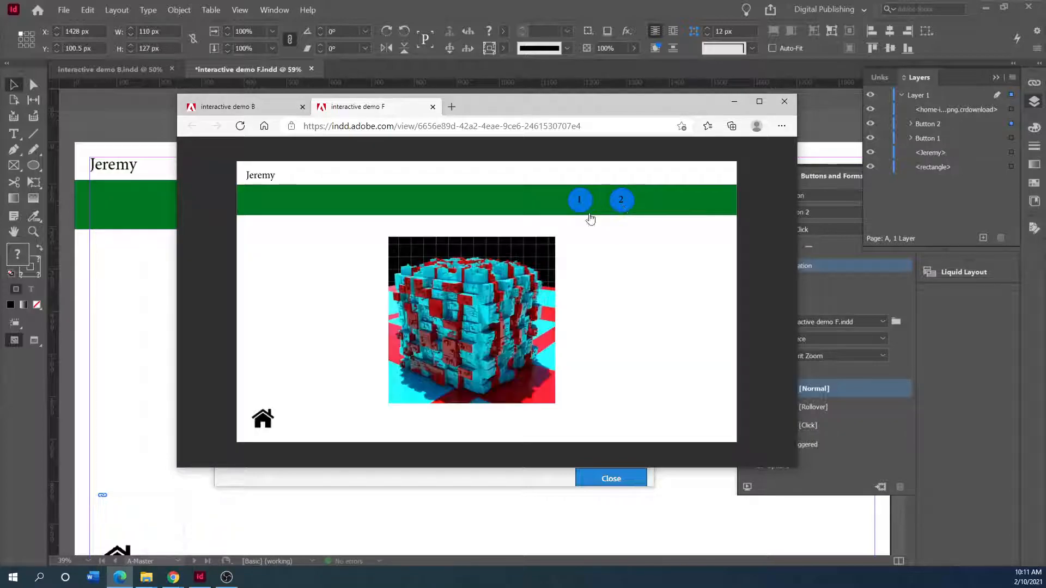
click(596, 197)
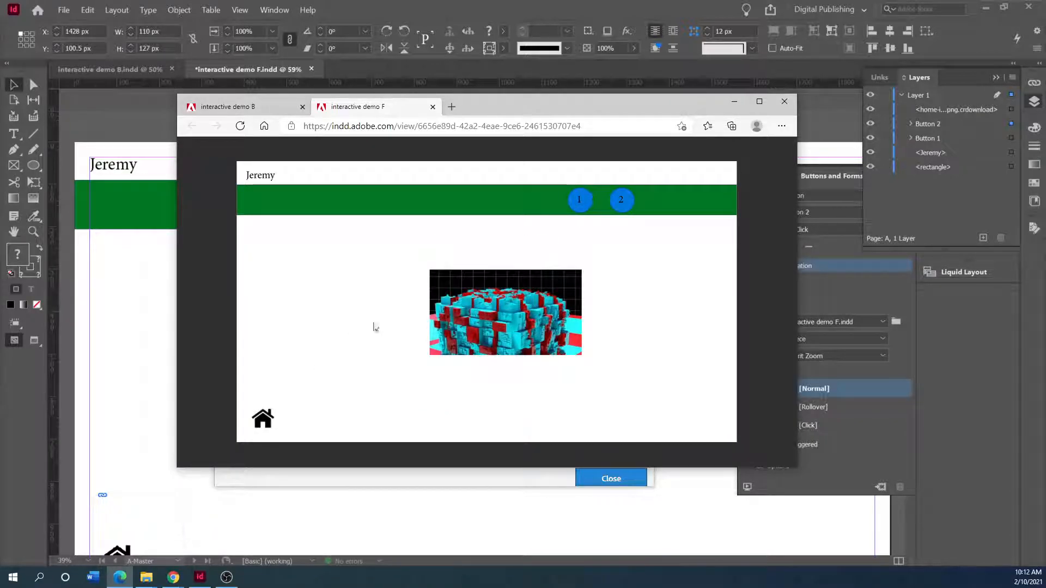
drag(494, 103, 0, 158)
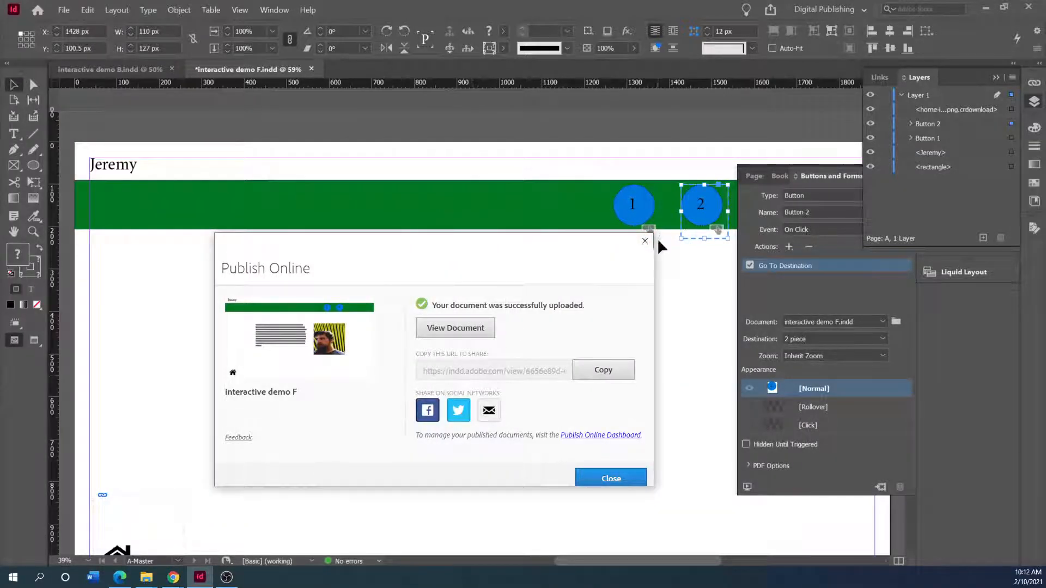
click(645, 240)
Delete the cropped red and cyan cube image from page 2
scroll(488, 383, down, 2)
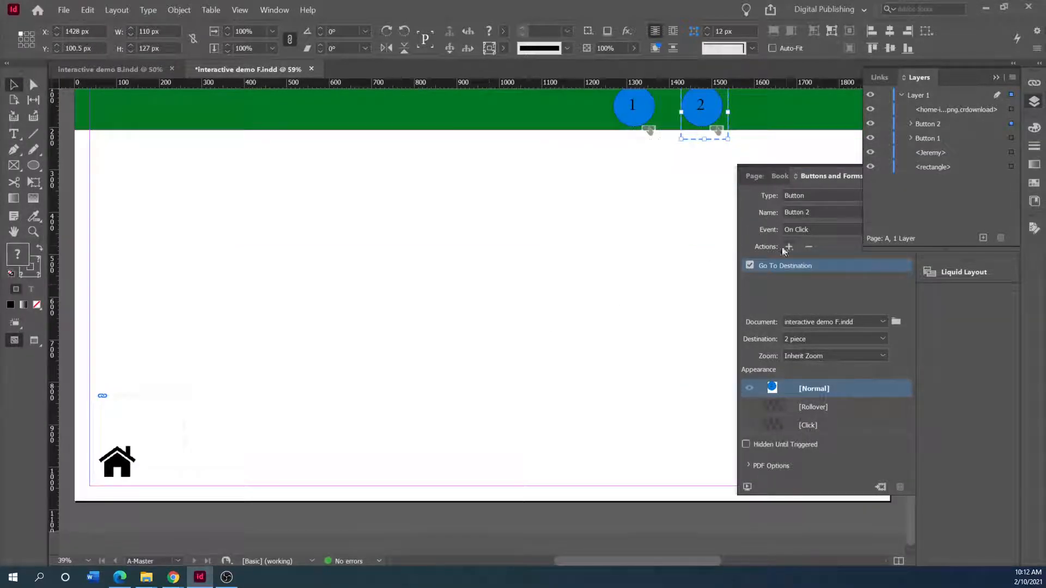
click(757, 178)
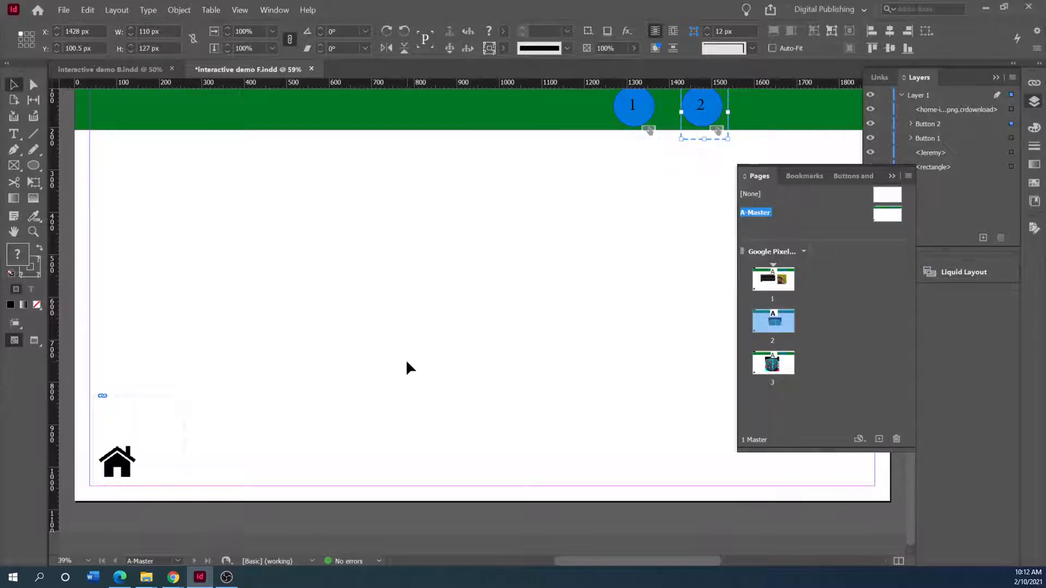
double_click(773, 278)
scroll(482, 355, down, 10)
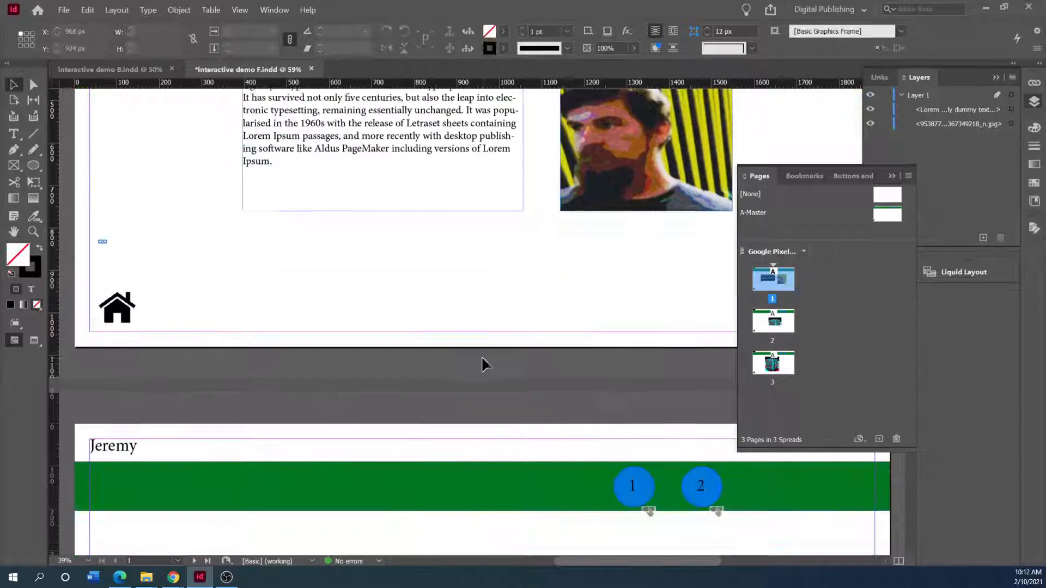
scroll(483, 360, down, 2)
click(469, 305)
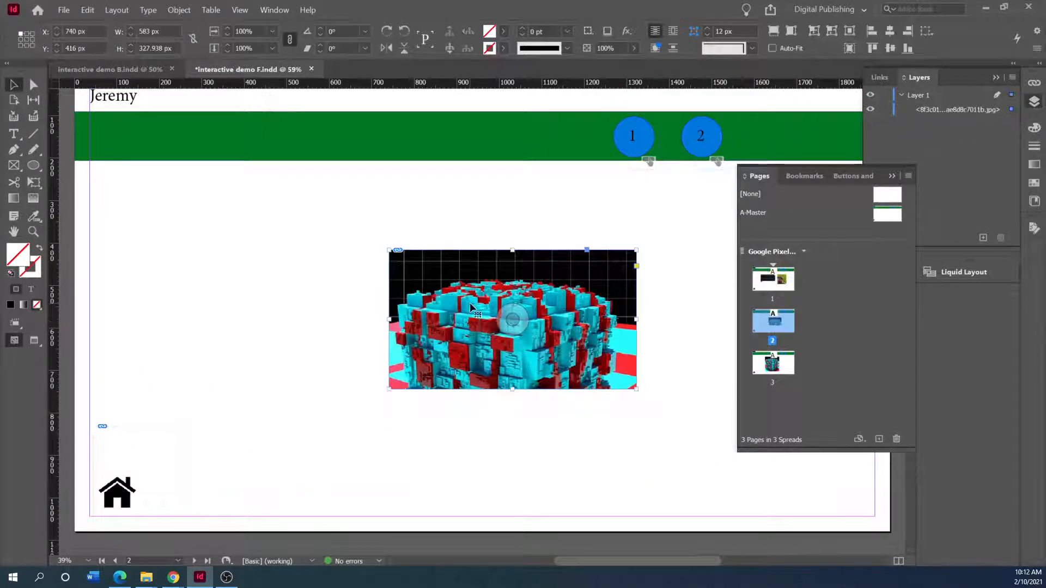
key(Delete)
Place the purple and blue swirl image from the Fall 2020 folder on page 2, positioned at about X 654 px, Y 270 px
click(64, 10)
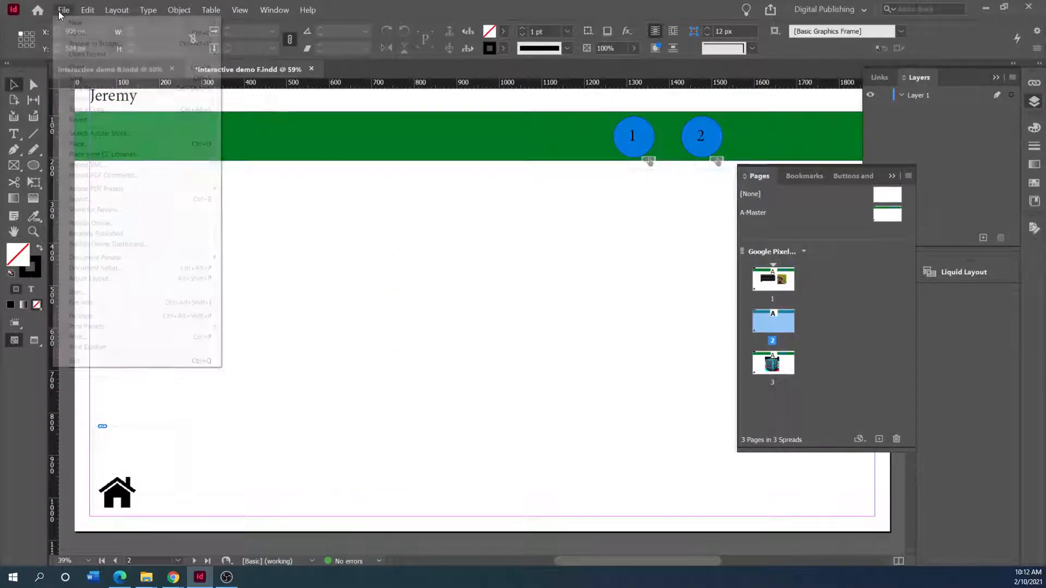
click(78, 144)
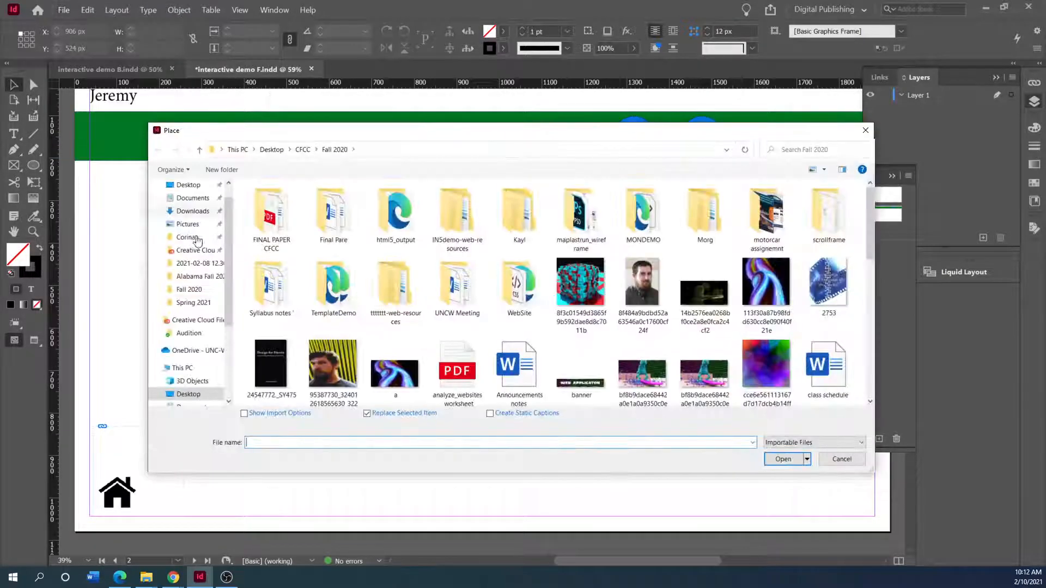
click(766, 297)
click(791, 454)
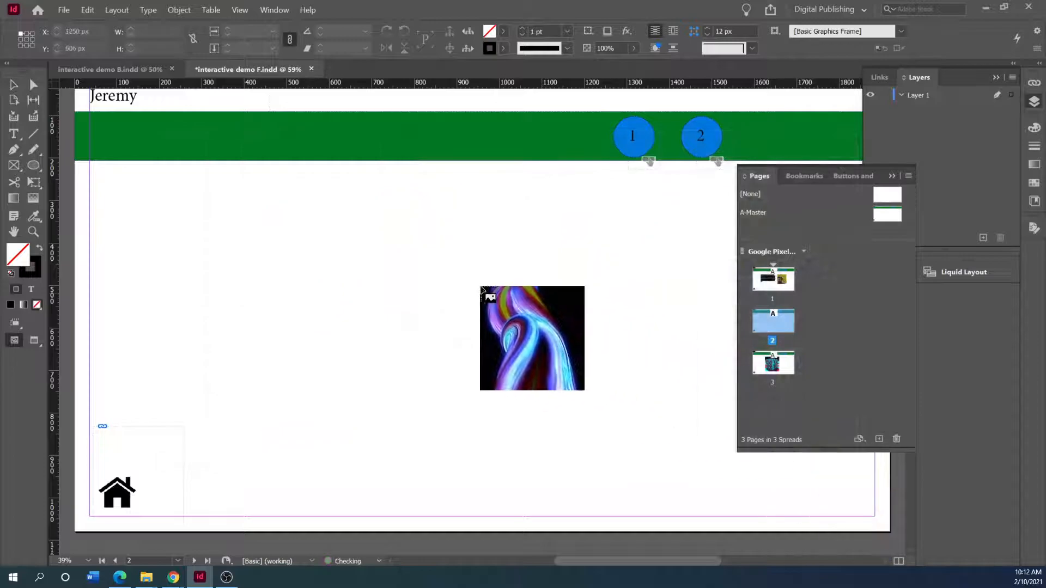
click(423, 268)
drag(507, 326, 435, 247)
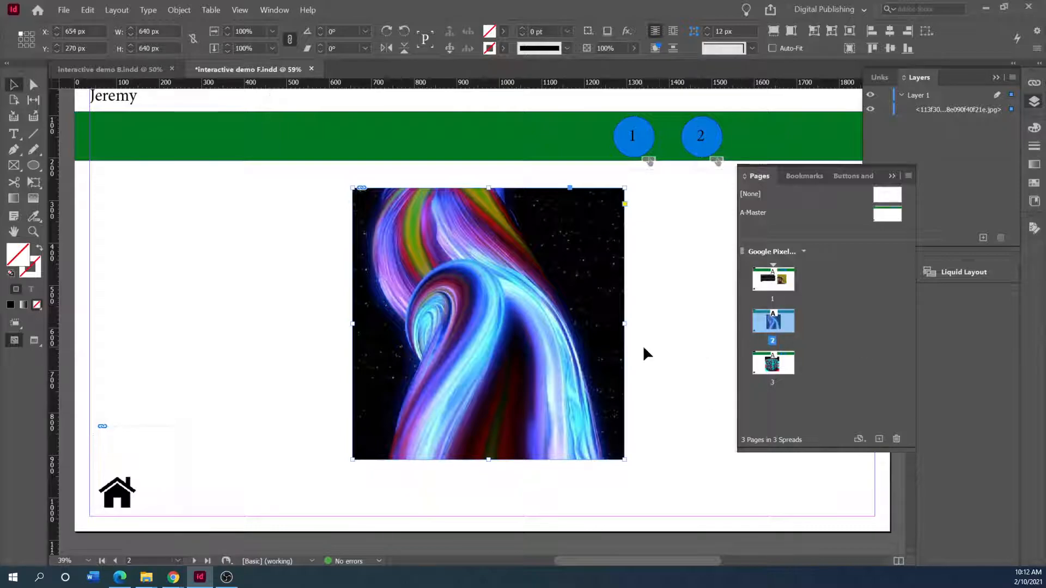
Bring back the published document in the browser to review its number buttons, and put the window away
scroll(707, 297, up, 3)
drag(0, 85, 521, 74)
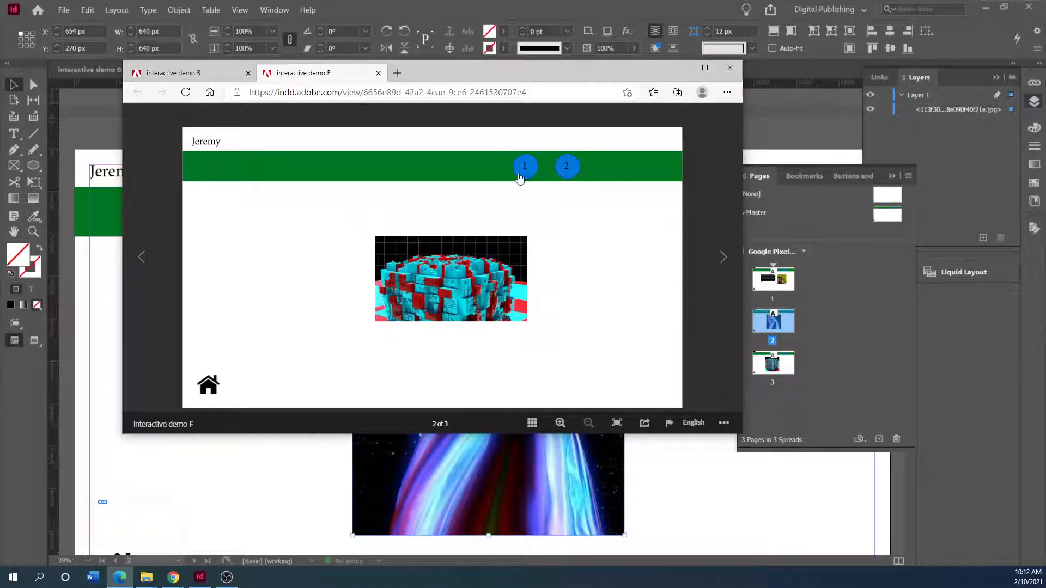
click(679, 68)
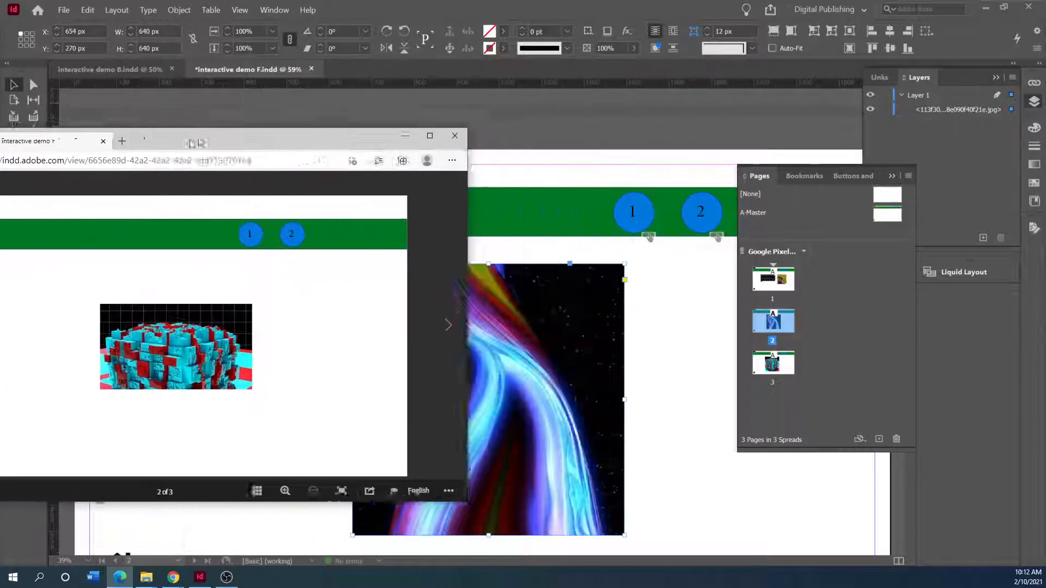
On A-Master, select the number 1 button and add a Rollover appearance to it
scroll(680, 378, up, 10)
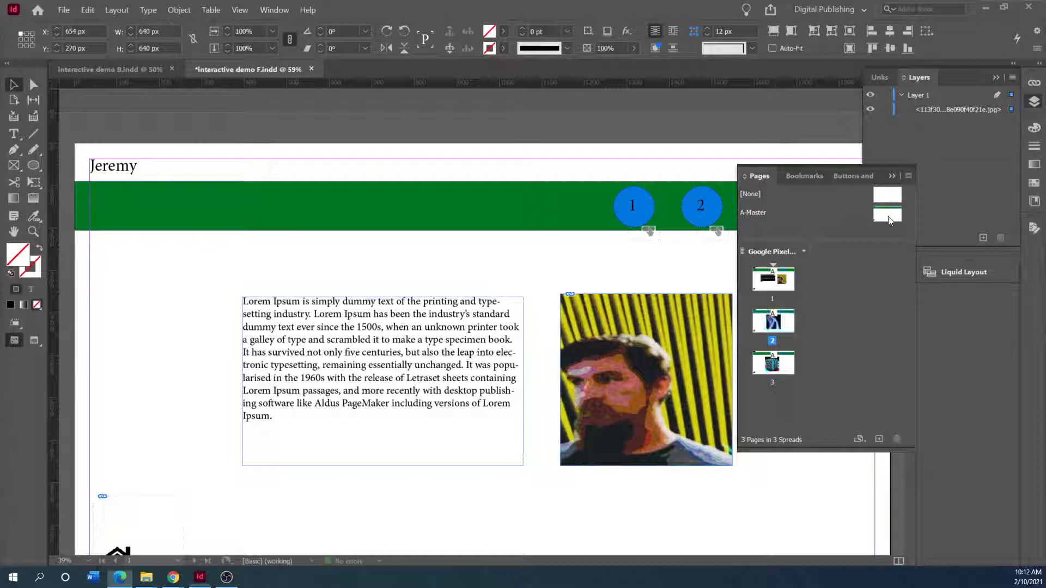
double_click(888, 214)
click(614, 209)
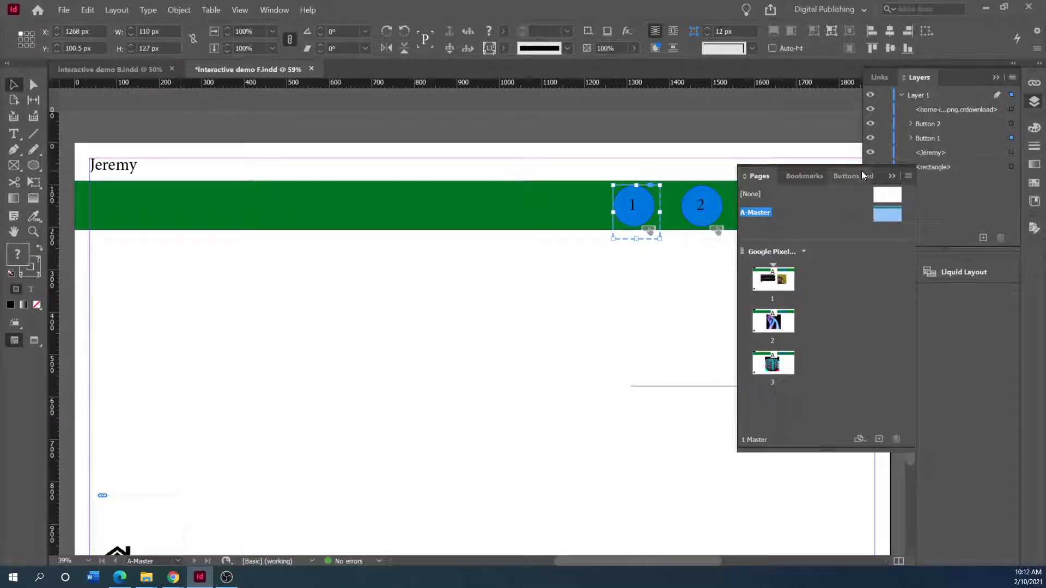
click(891, 176)
click(912, 125)
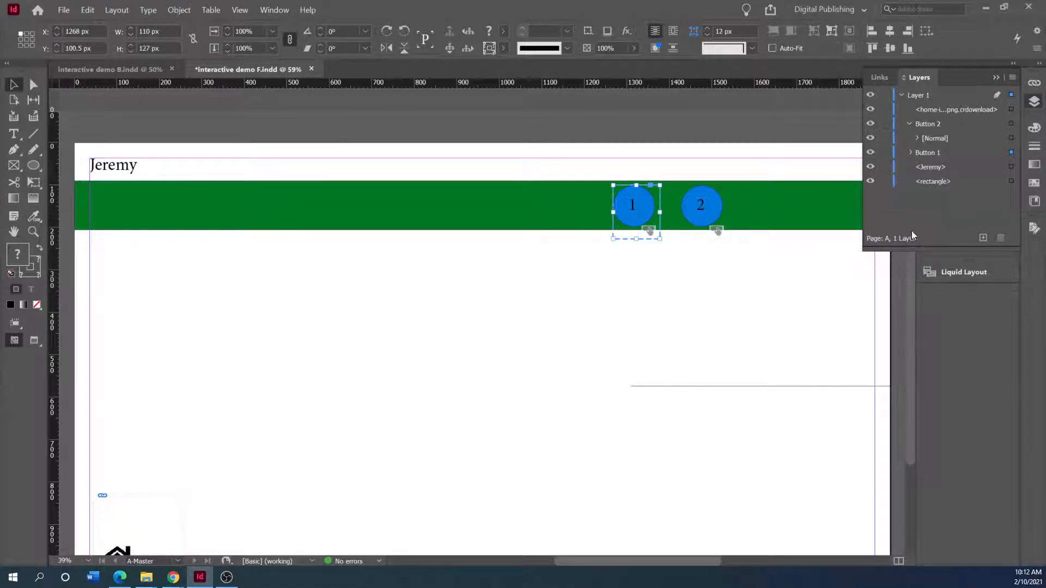
click(995, 77)
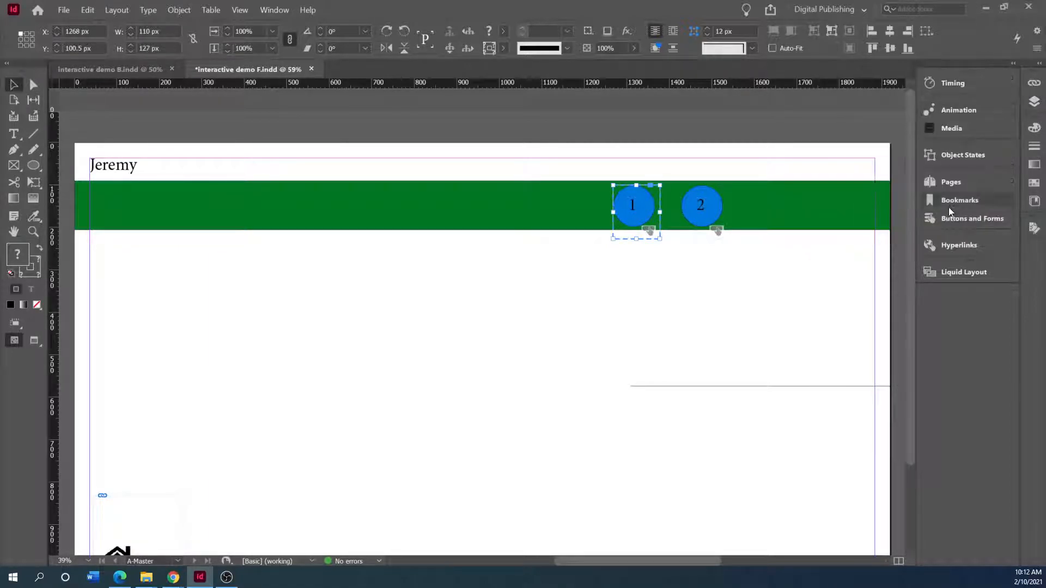
click(948, 218)
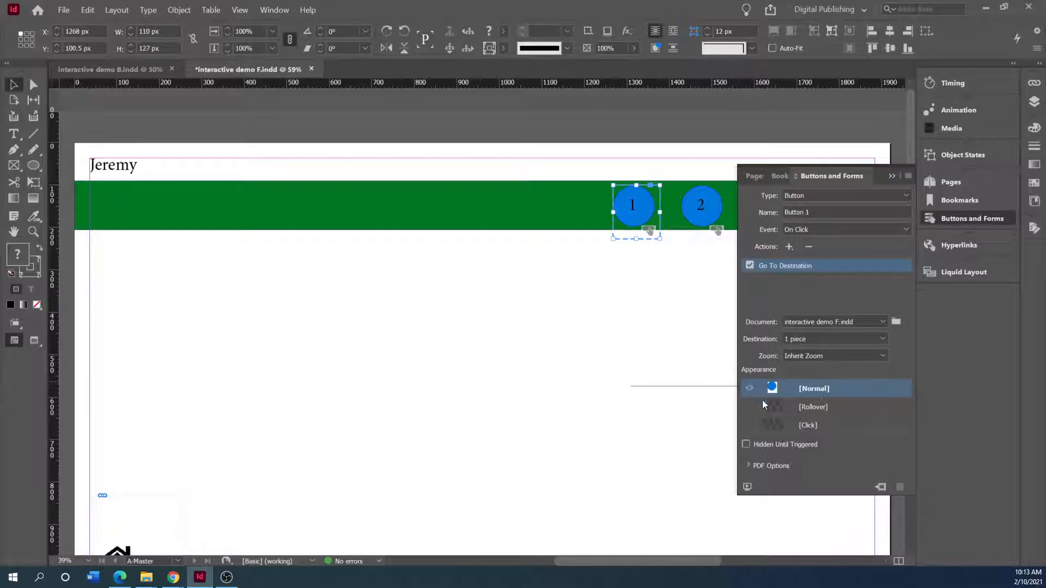
click(815, 408)
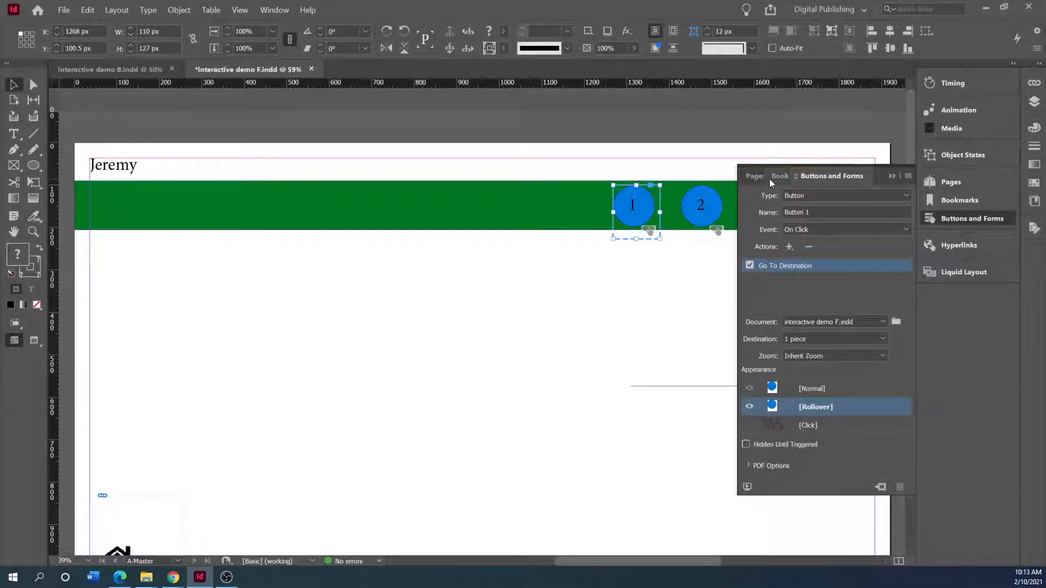
Fill the circle in the number 1 button's Rollover appearance with teal 00b6b2 and return the button to its Normal appearance
click(1035, 103)
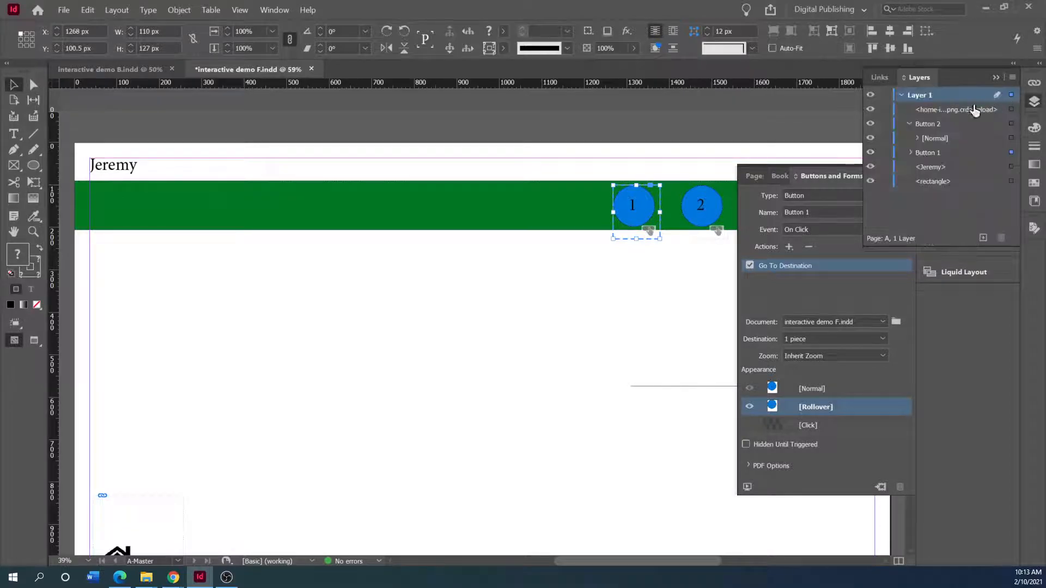
click(911, 153)
click(916, 167)
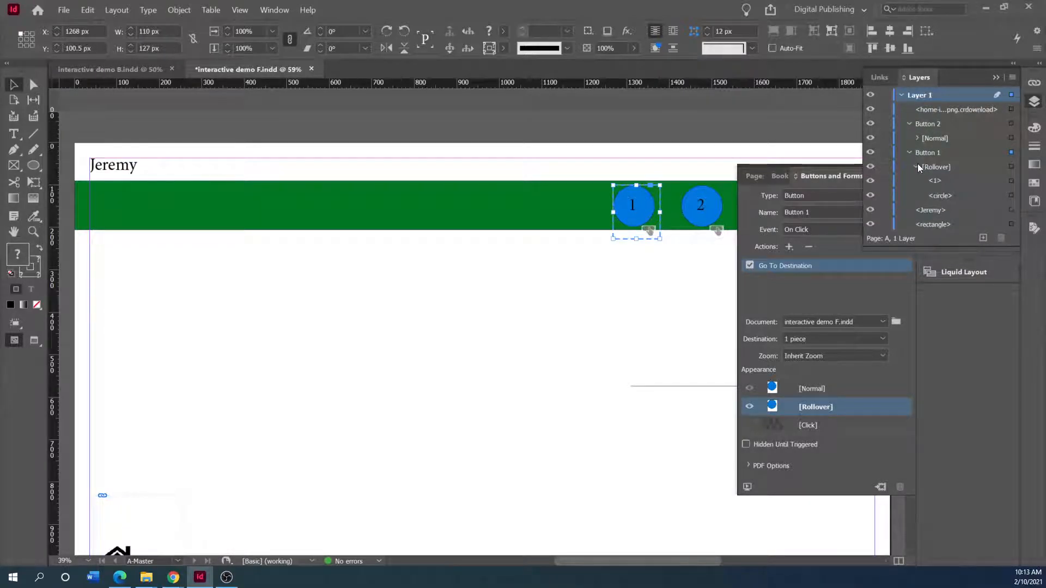
click(942, 195)
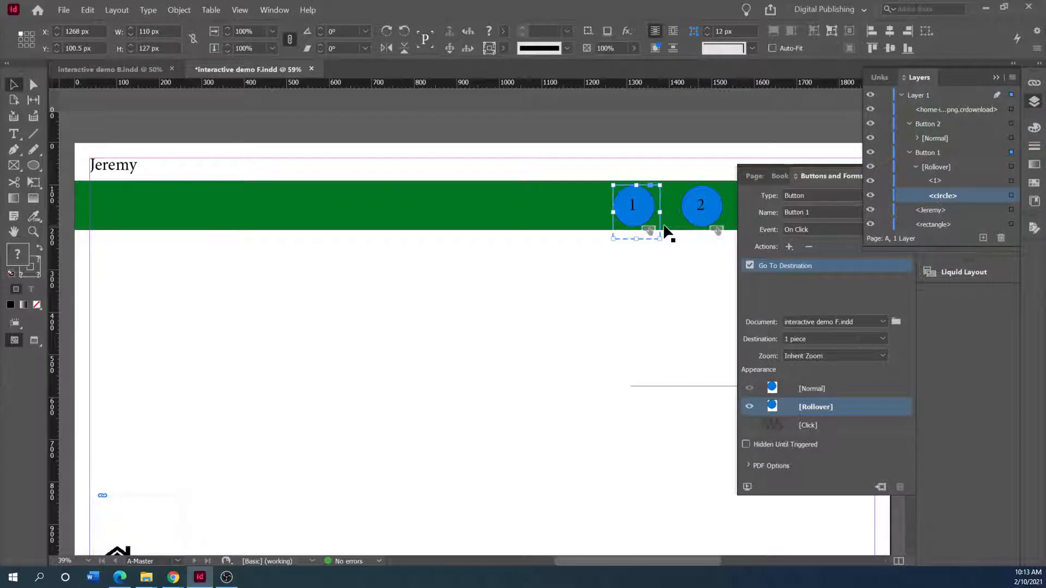
double_click(622, 219)
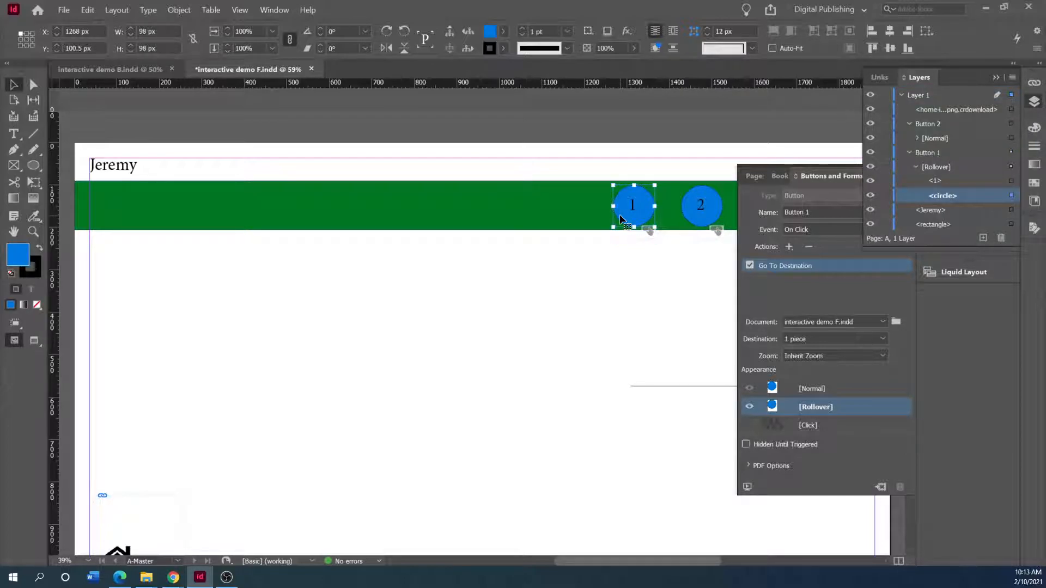
double_click(491, 32)
drag(433, 383, 405, 340)
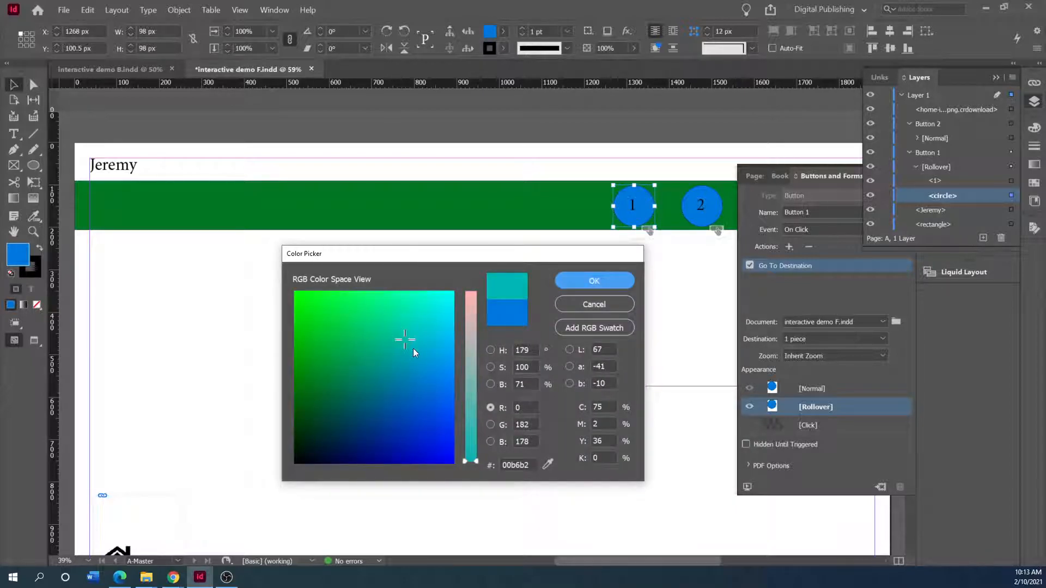
click(576, 279)
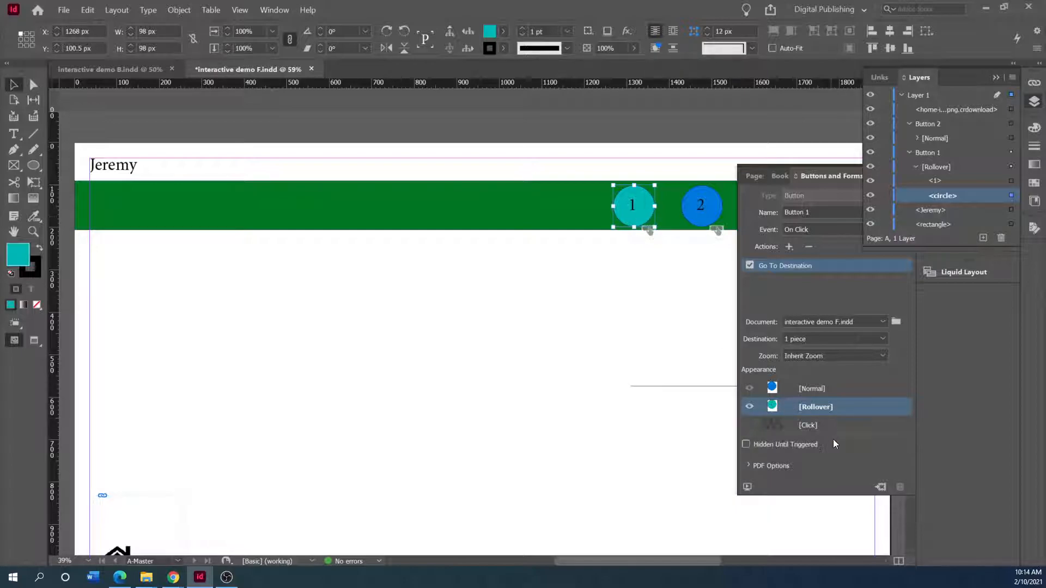
click(799, 388)
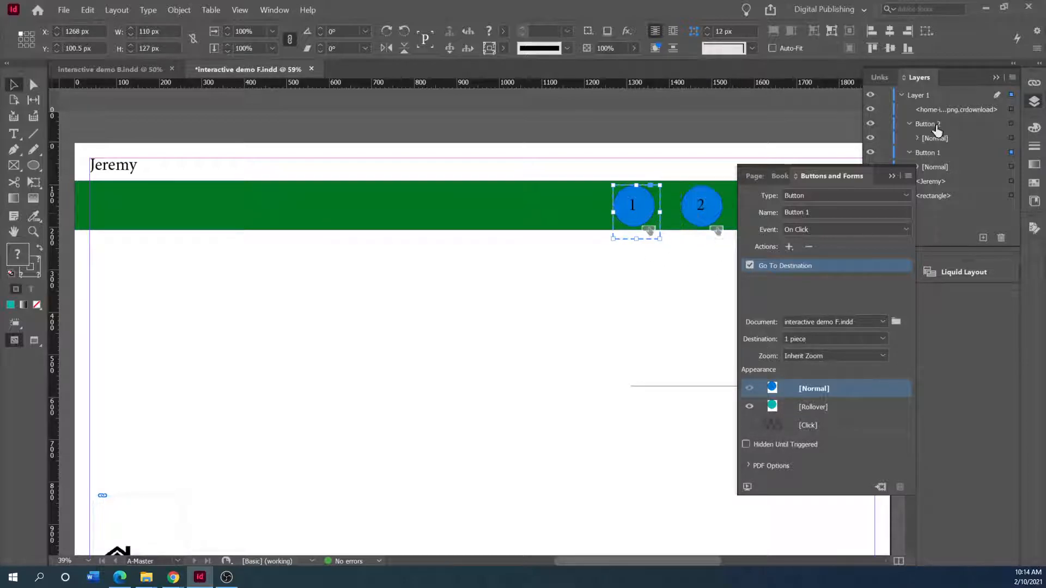
Select the circle inside the number 2 button on the master banner
click(910, 125)
click(910, 124)
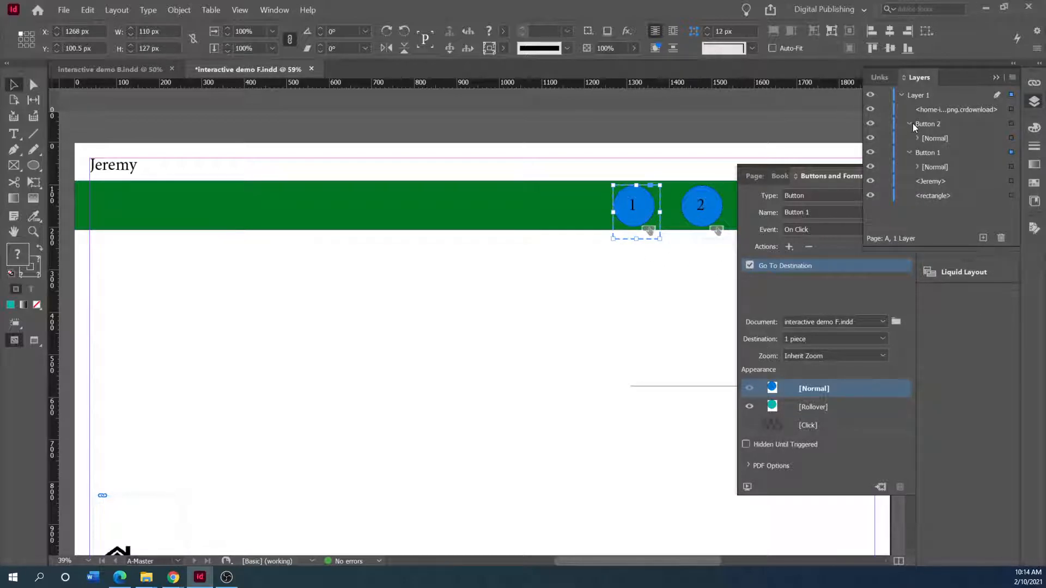
click(916, 138)
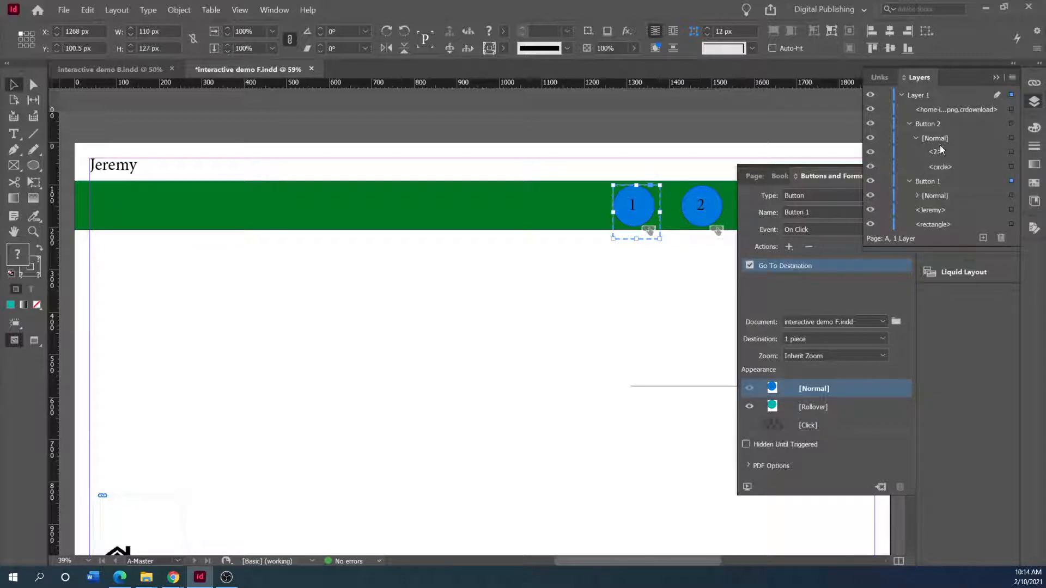
click(943, 167)
click(689, 221)
double_click(688, 218)
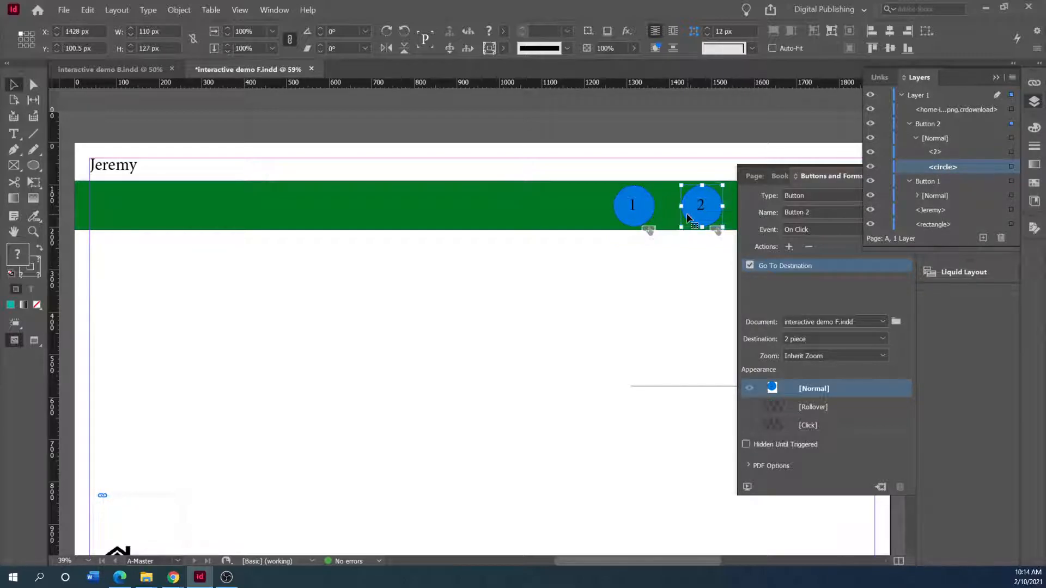
double_click(489, 32)
drag(431, 385, 438, 355)
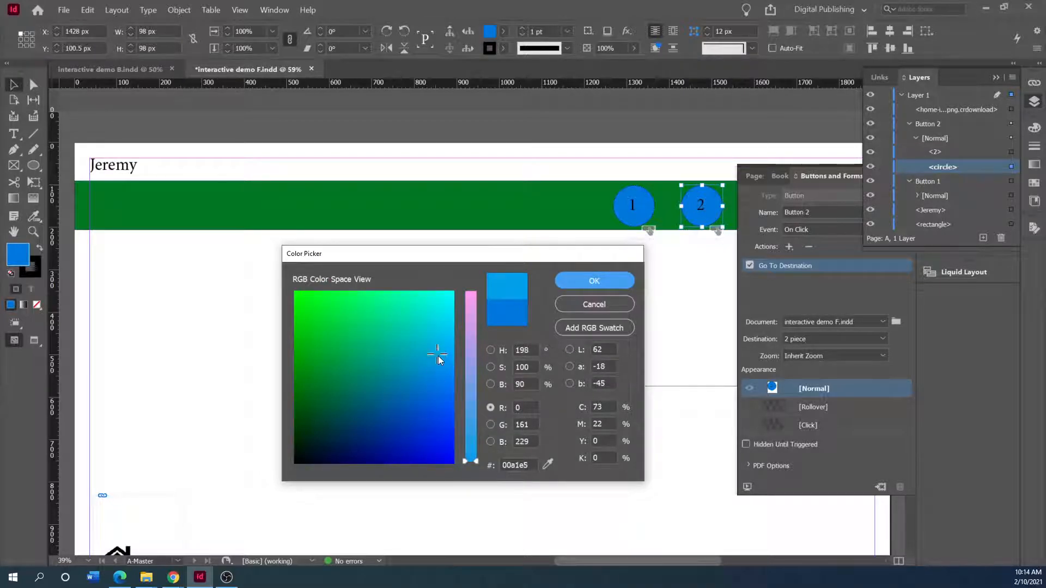
drag(476, 462, 426, 358)
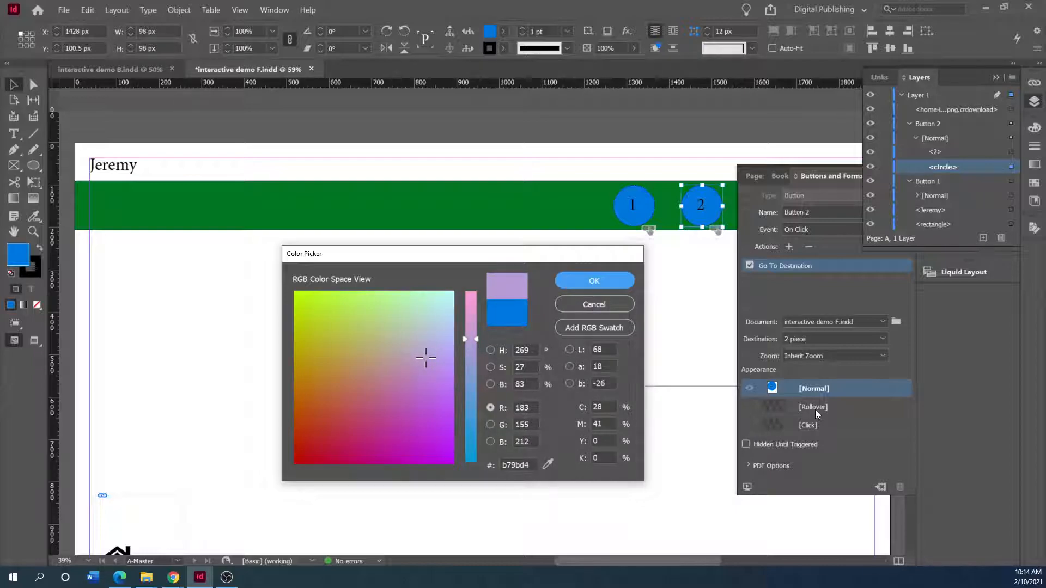
click(619, 308)
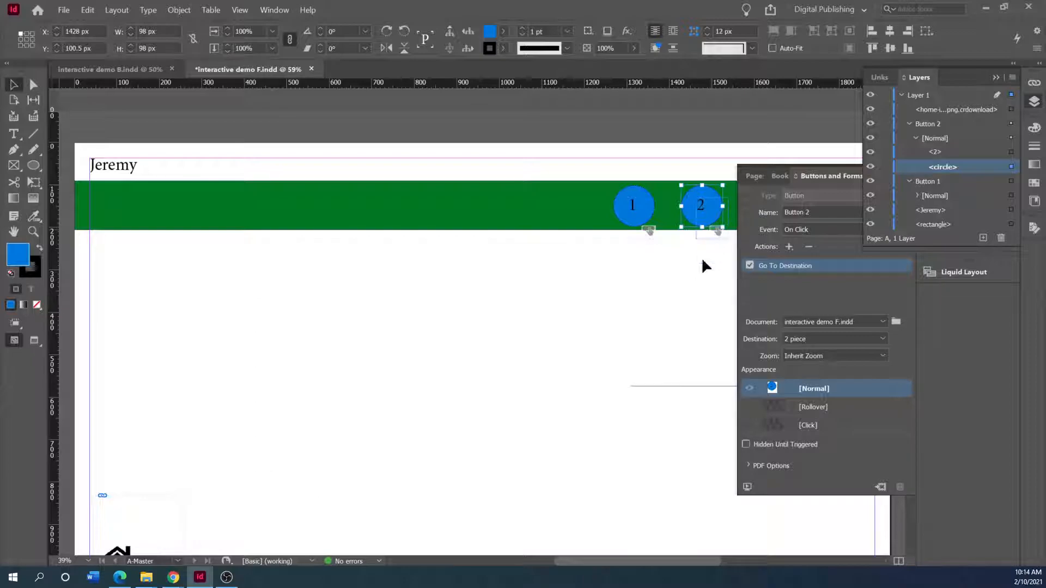
Add a Rollover appearance to the number 2 button
click(825, 406)
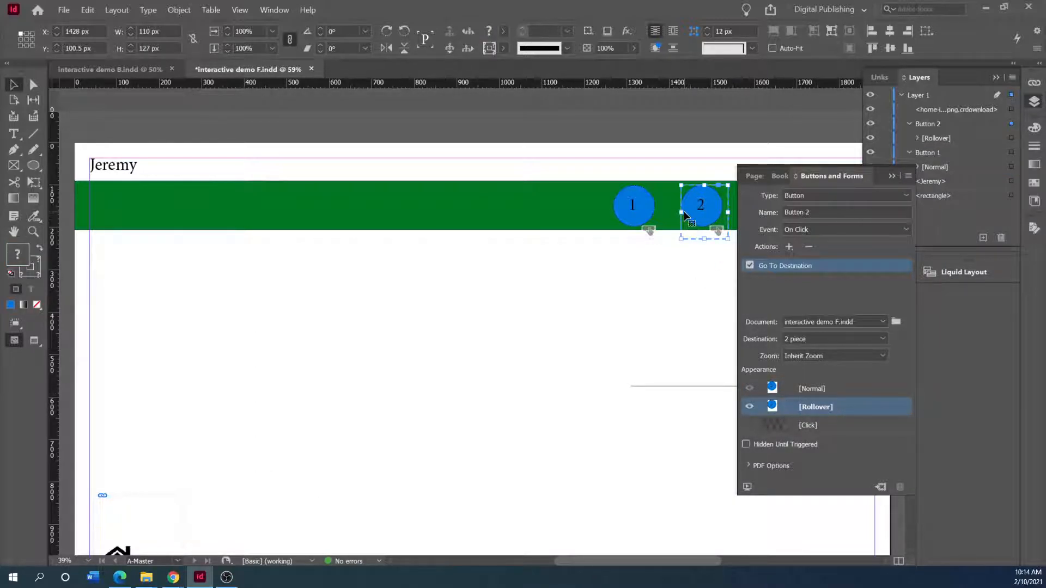
Fill the circle in the number 2 button's Rollover appearance with purple 9978de
click(916, 138)
click(942, 167)
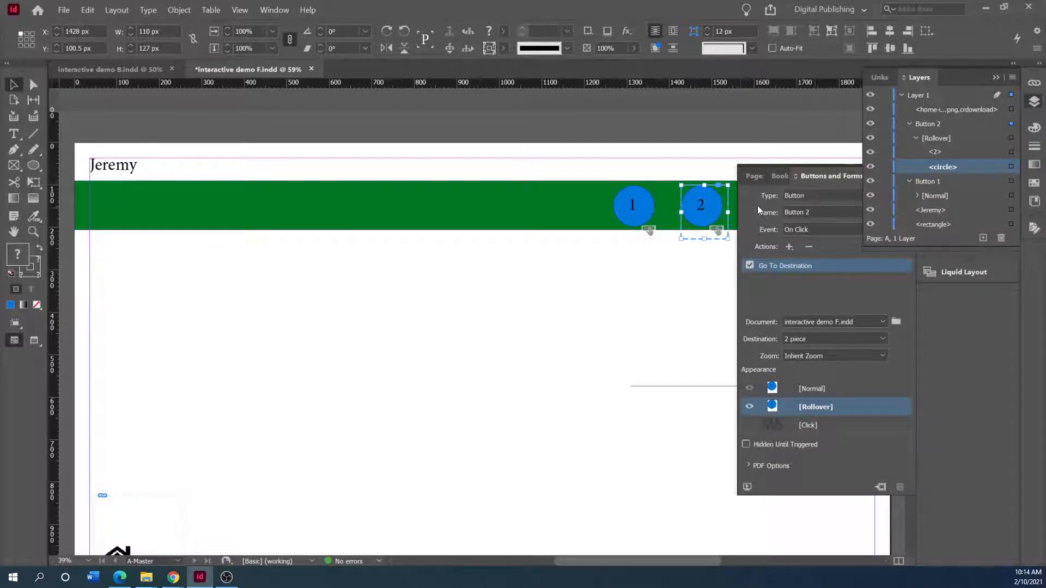
click(688, 212)
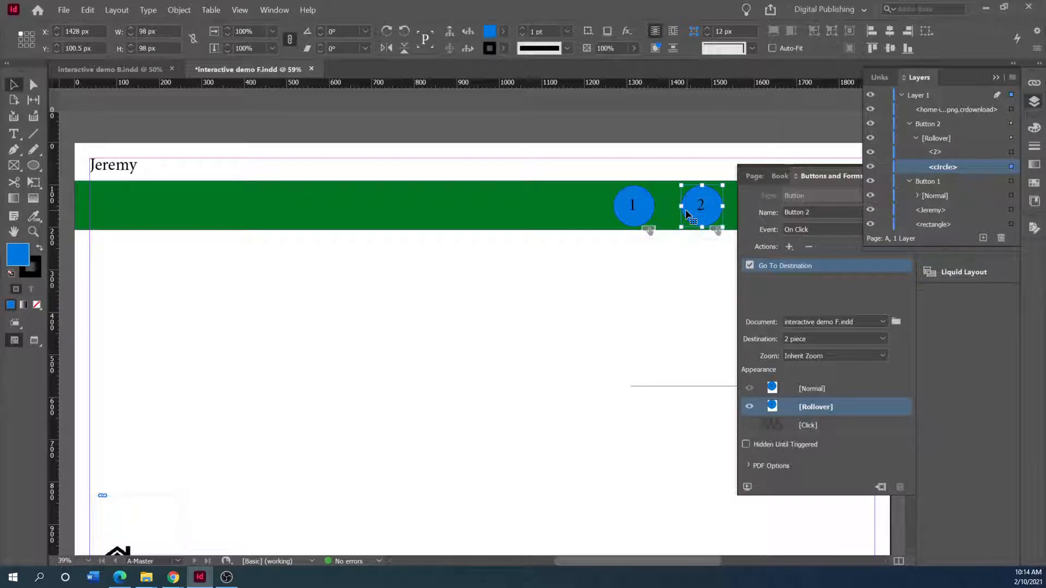
double_click(492, 32)
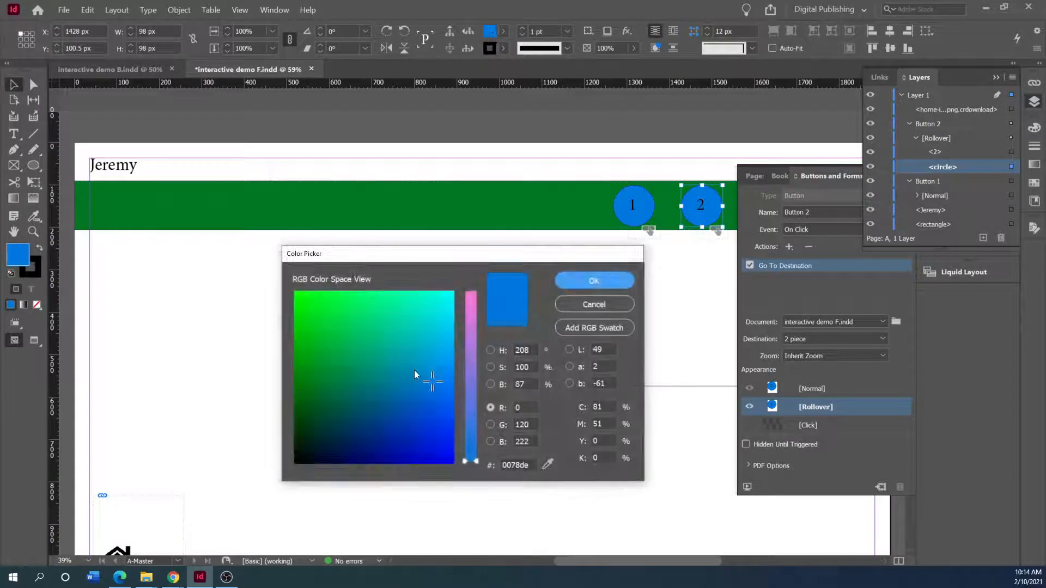
drag(478, 459, 469, 359)
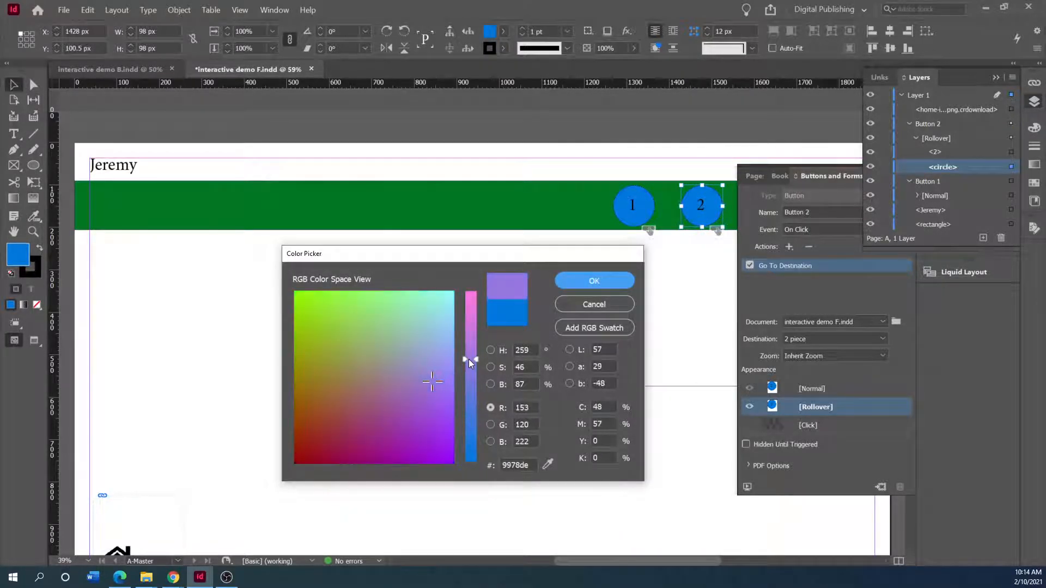
click(574, 277)
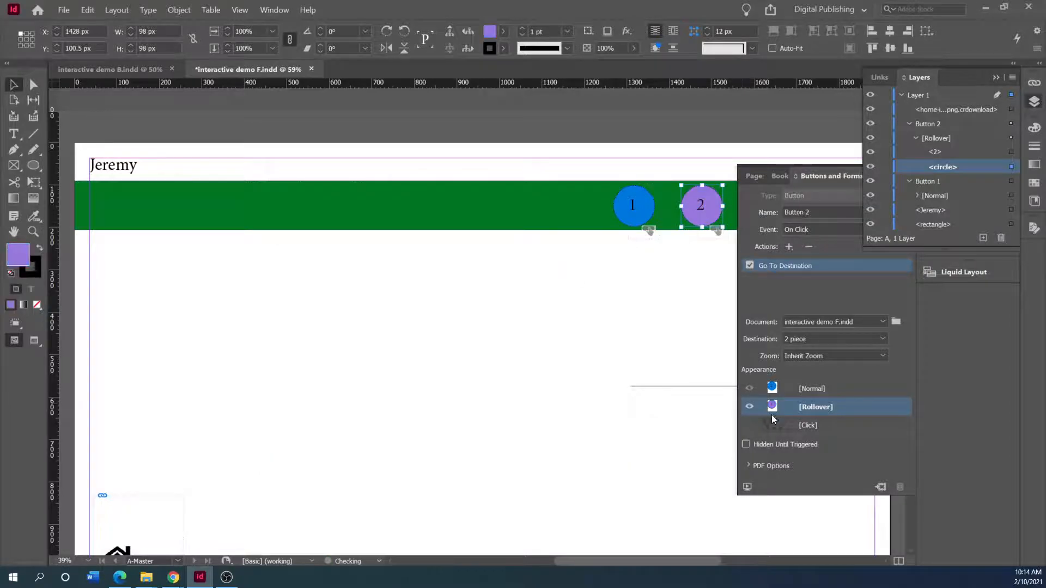
Return the number 2 button to its Normal appearance and save the document
click(809, 388)
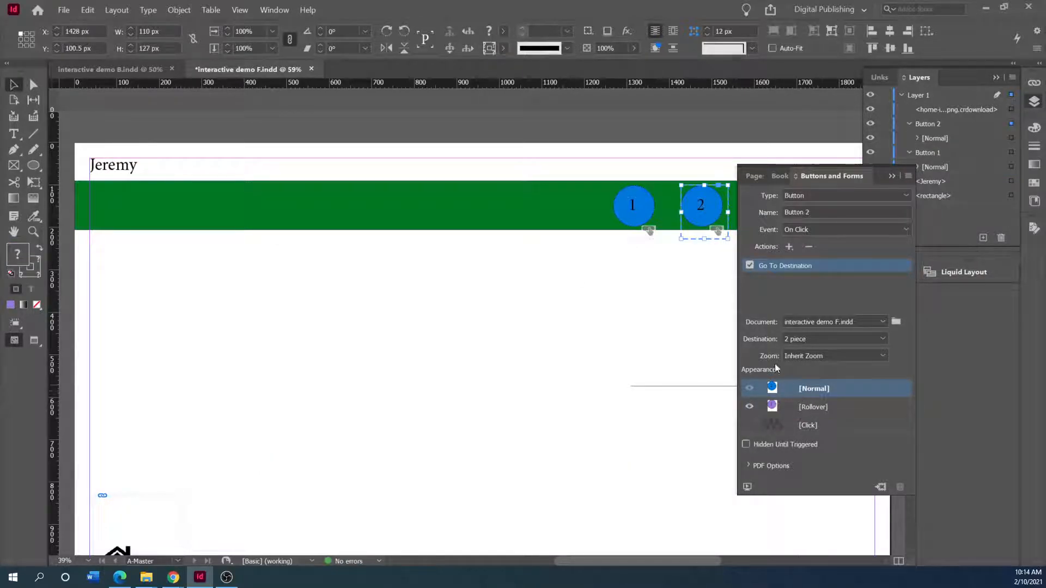
click(63, 10)
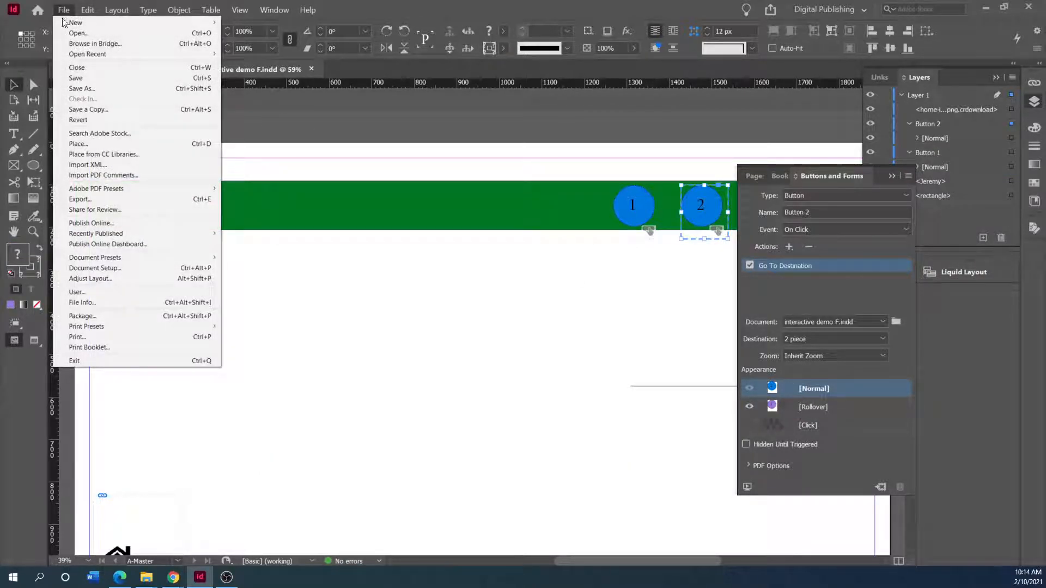
click(76, 79)
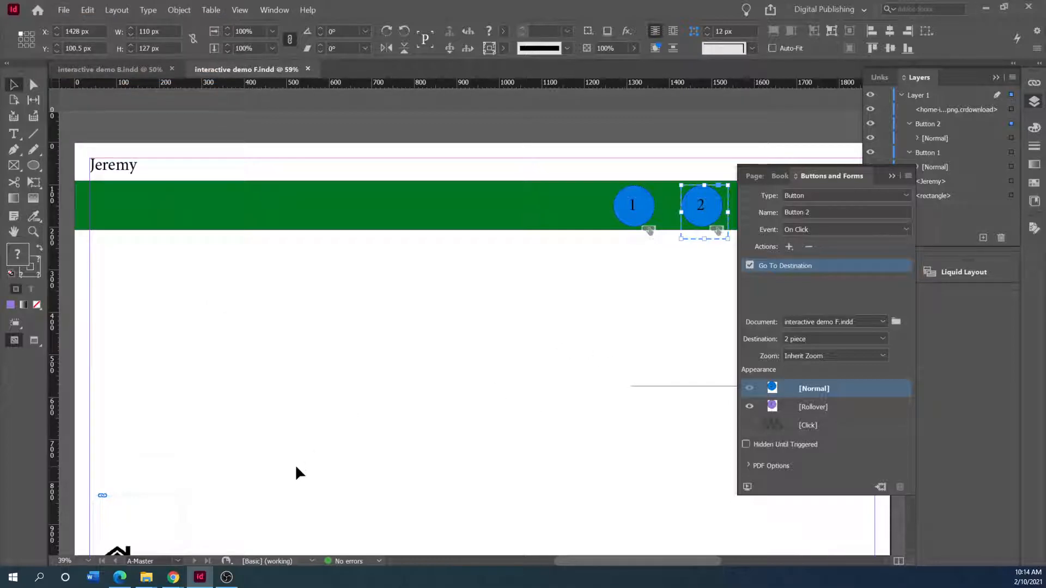
Convert the home icon on A-Master into a button with a Go To Destination action leading to the Home bookmark
scroll(295, 464, down, 3)
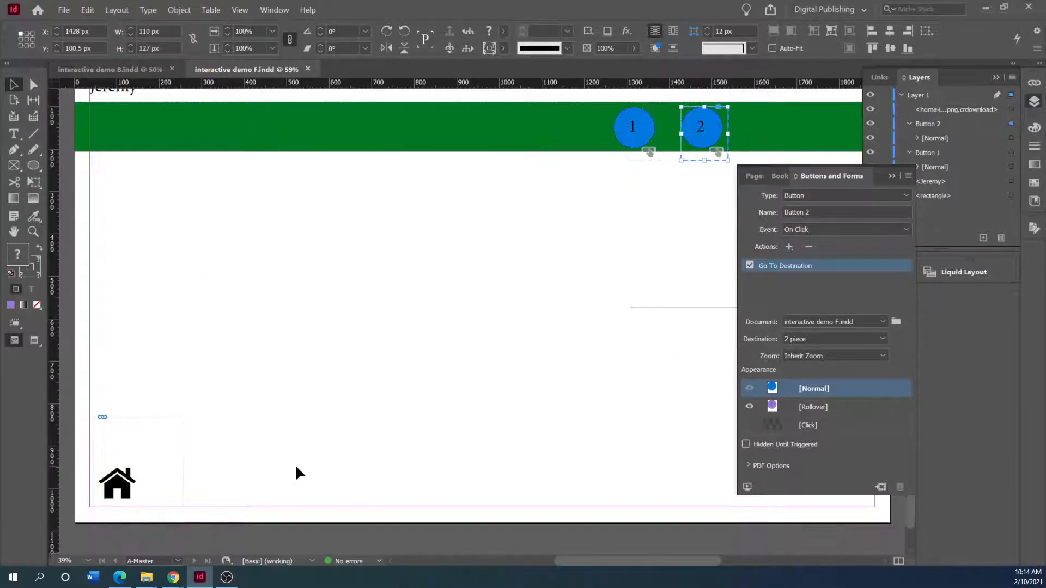
click(128, 490)
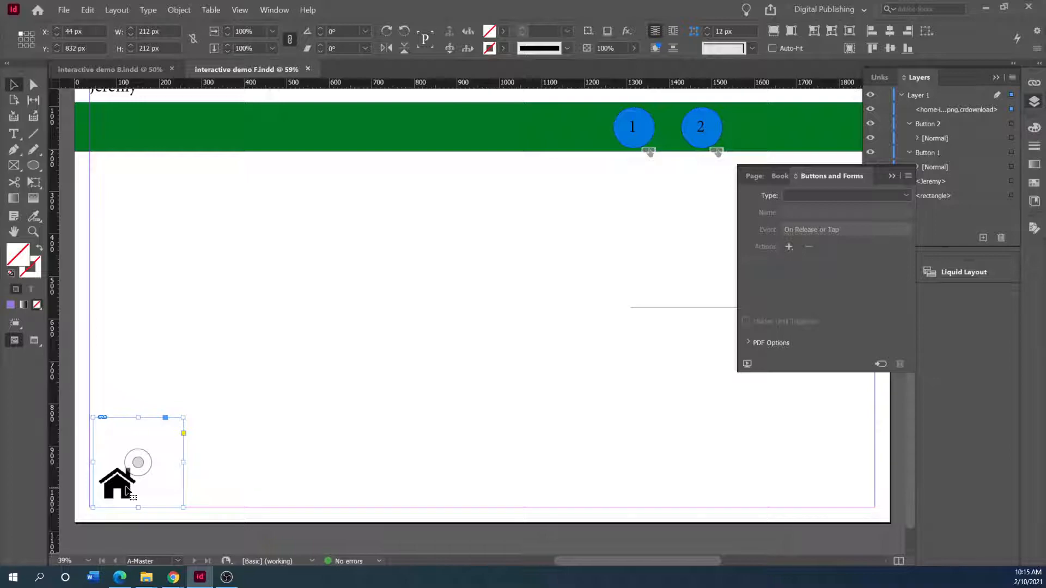
click(907, 195)
click(863, 208)
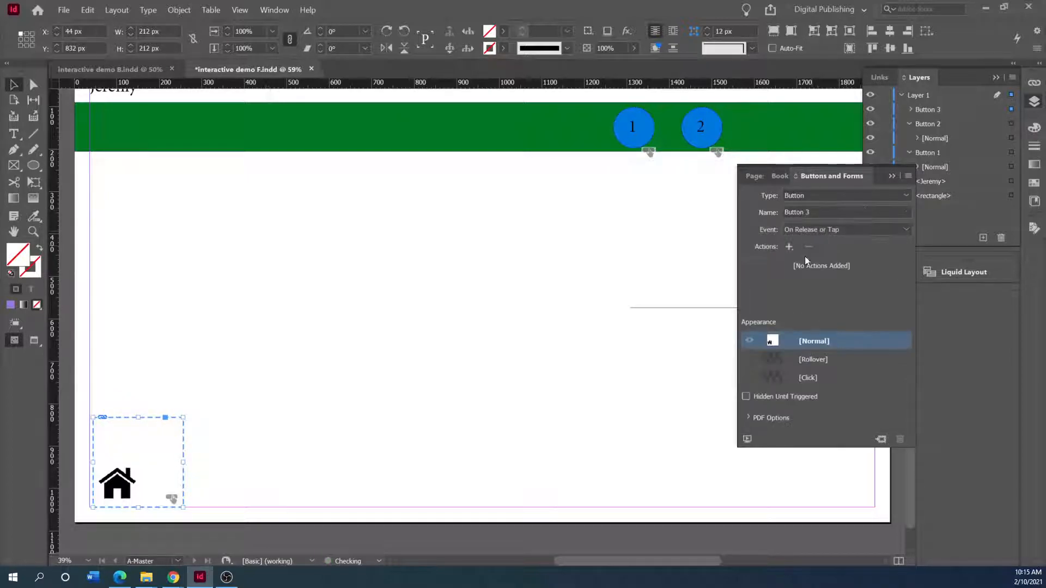
click(789, 247)
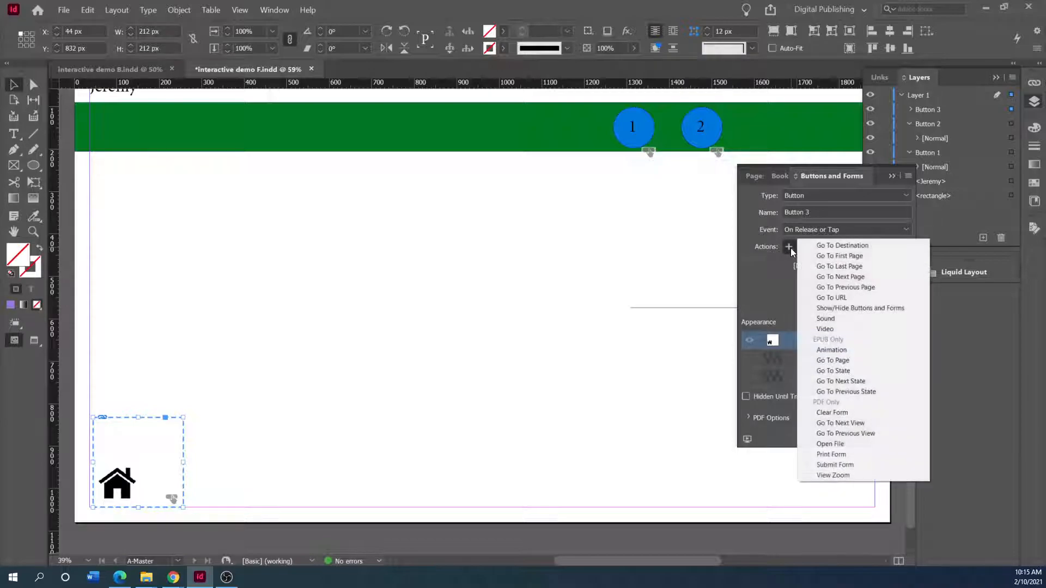
click(837, 248)
click(882, 339)
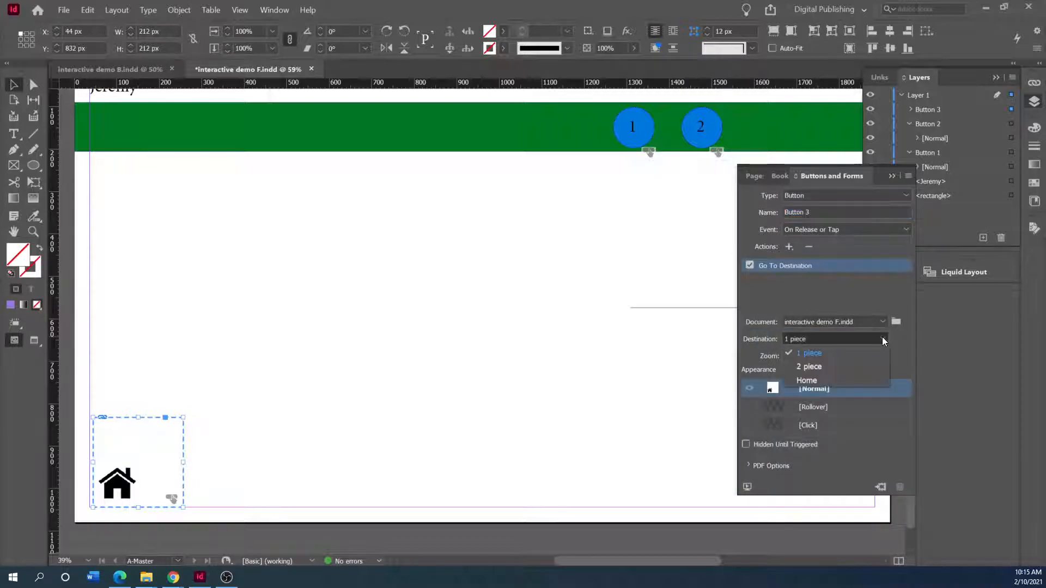
click(813, 384)
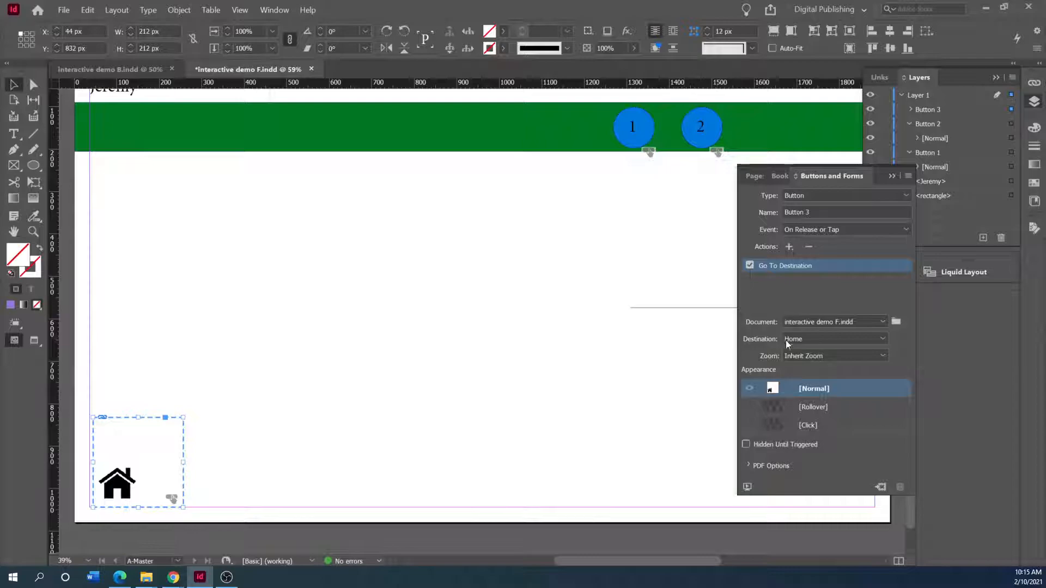
Save the document and publish it online as interactive demo F
scroll(698, 380, up, 2)
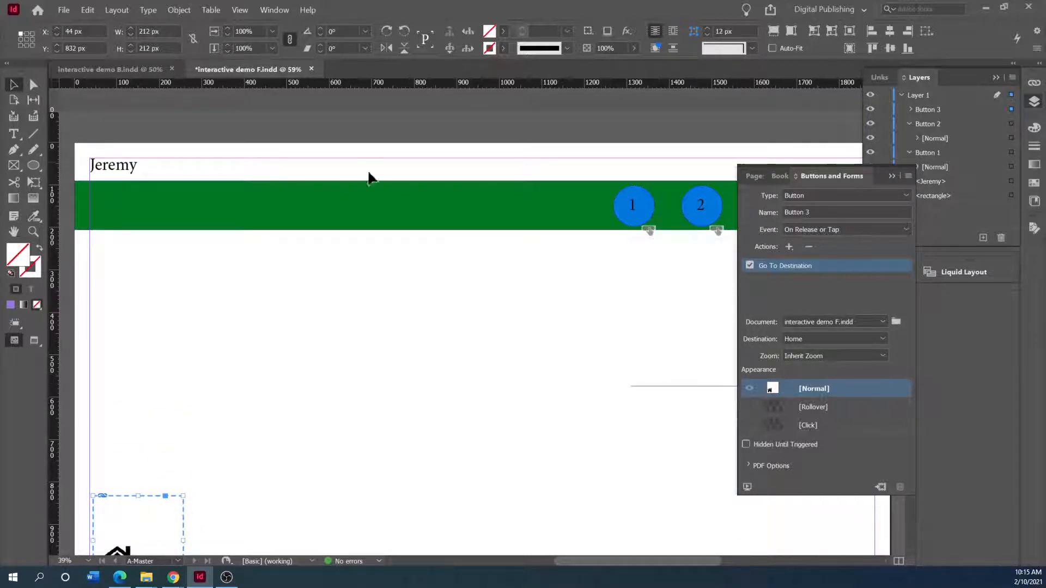
click(60, 10)
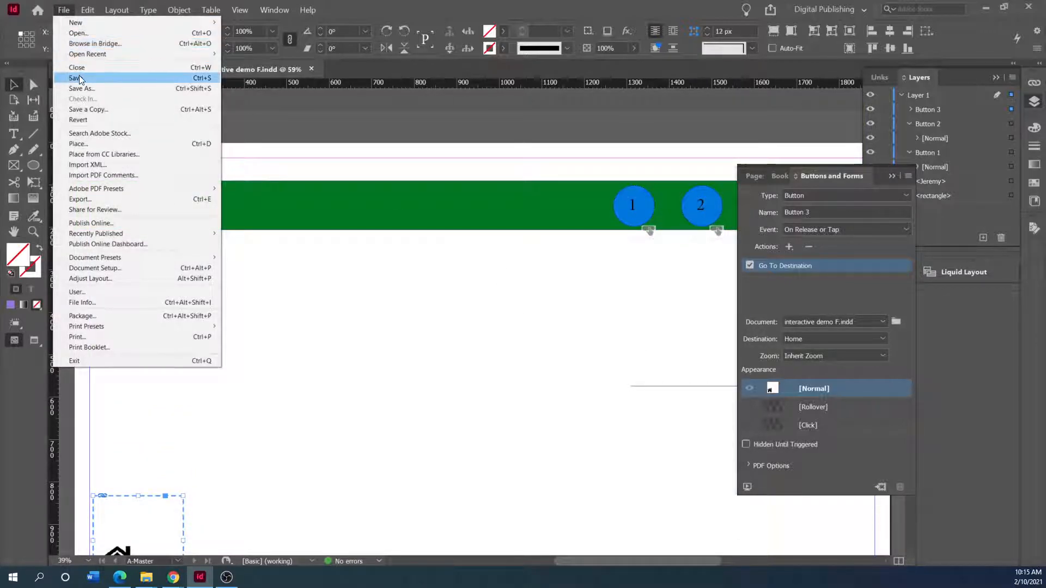
click(80, 75)
click(61, 10)
click(113, 200)
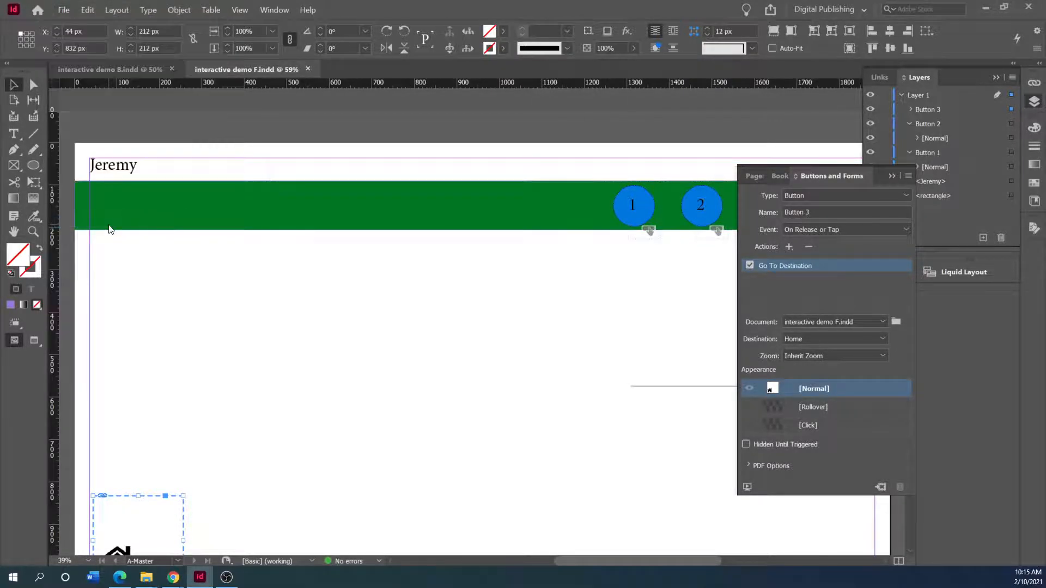
click(531, 483)
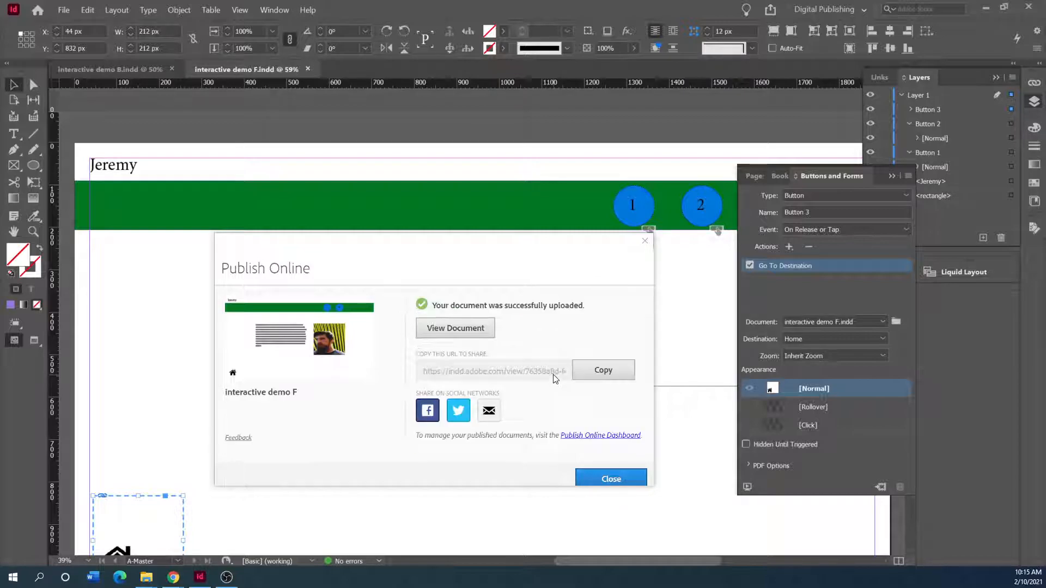
View the published document in the browser and test the number 1, number 2 and home buttons
click(465, 329)
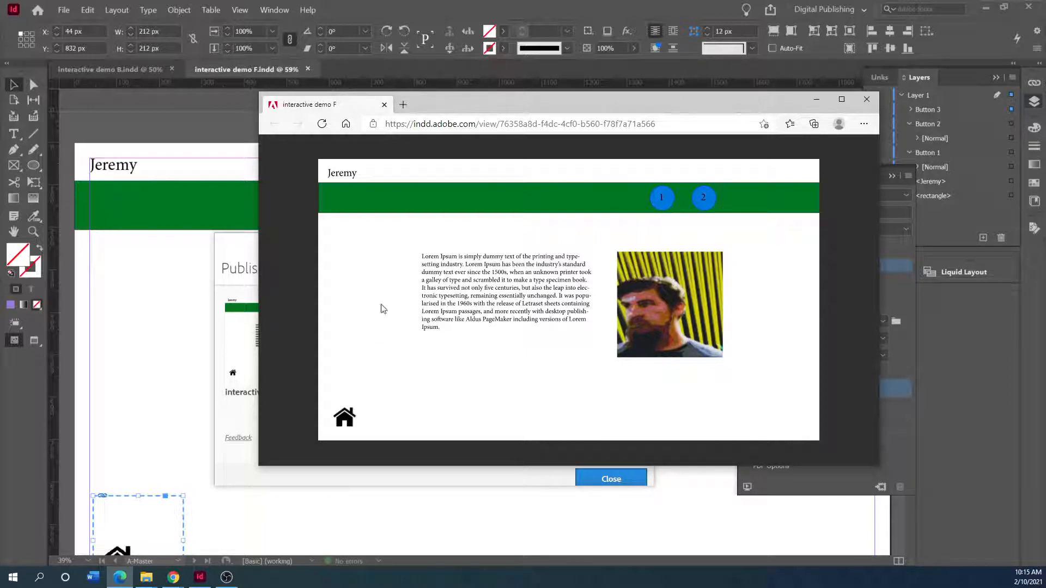
click(660, 197)
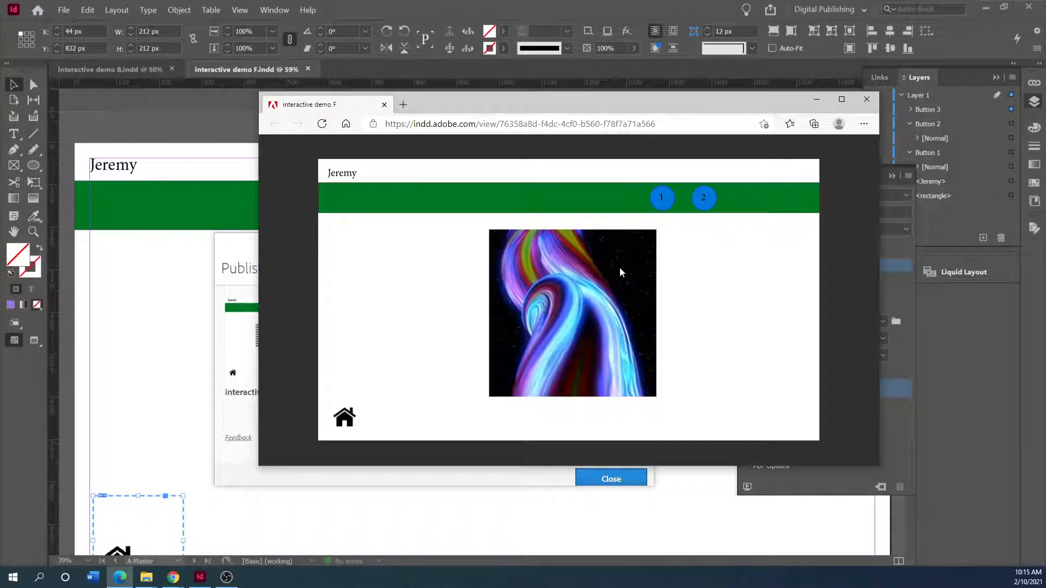
click(703, 197)
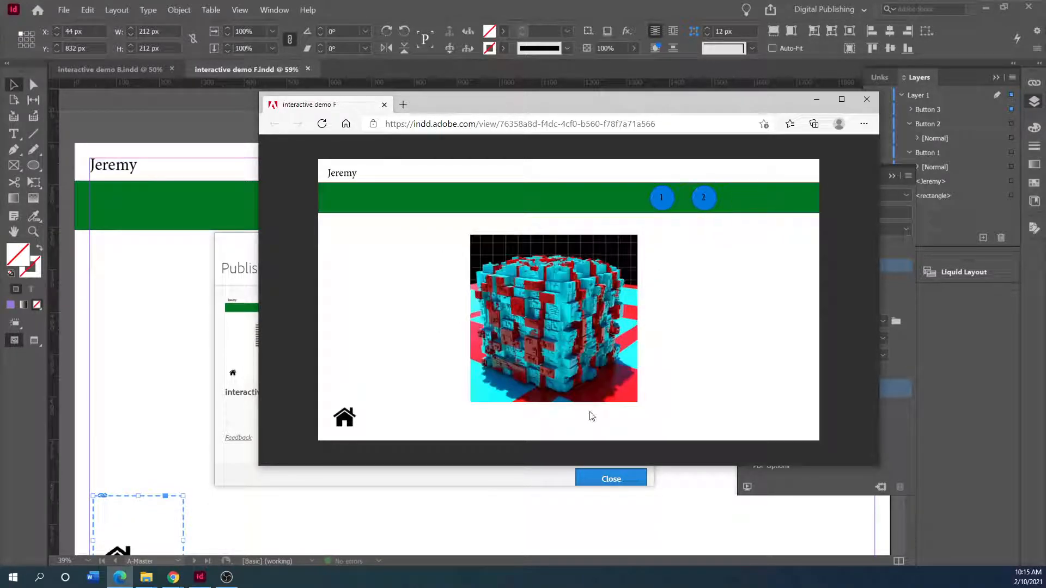
click(345, 418)
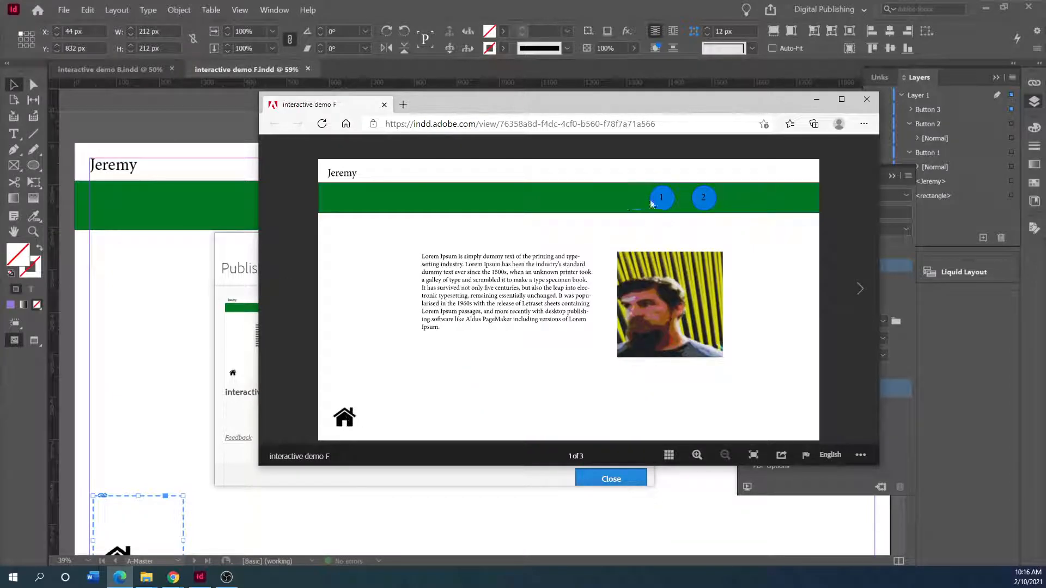
click(655, 203)
click(344, 423)
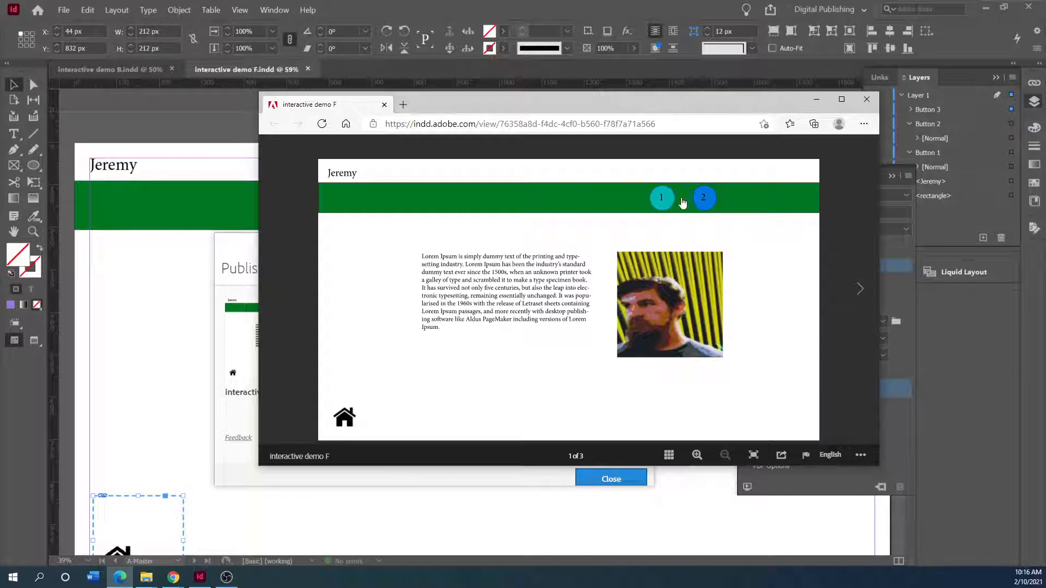
click(701, 201)
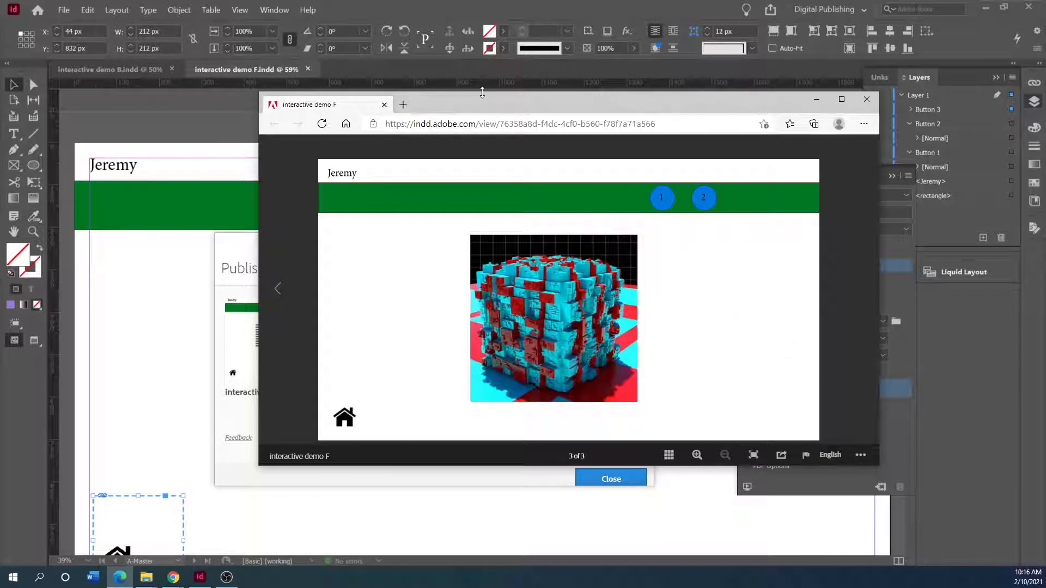
Check the number buttons again with the page thumbnails shown, then leave the browser preview and close the Publish Online dialog
drag(481, 105, 410, 127)
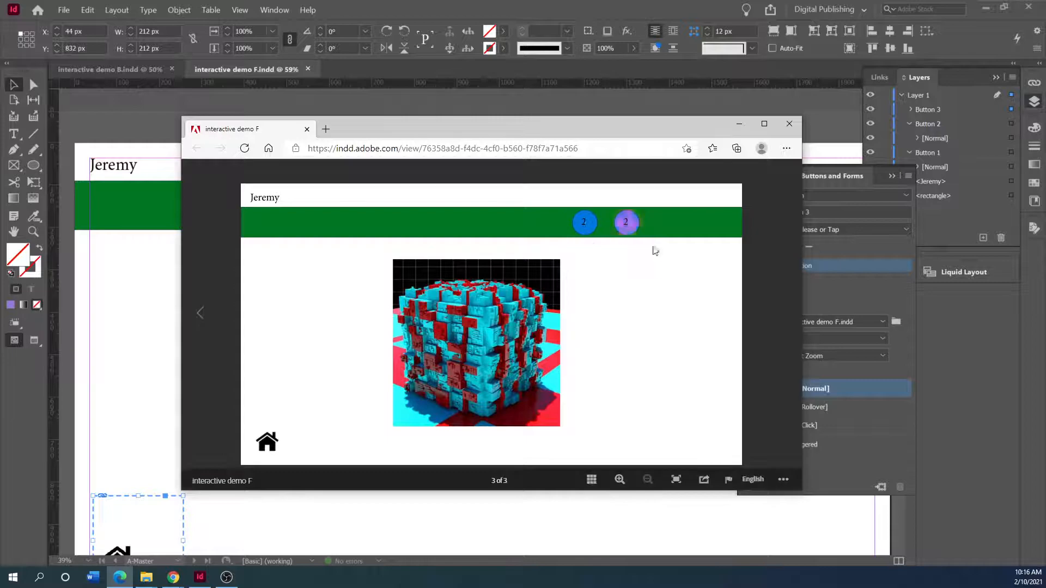
click(584, 223)
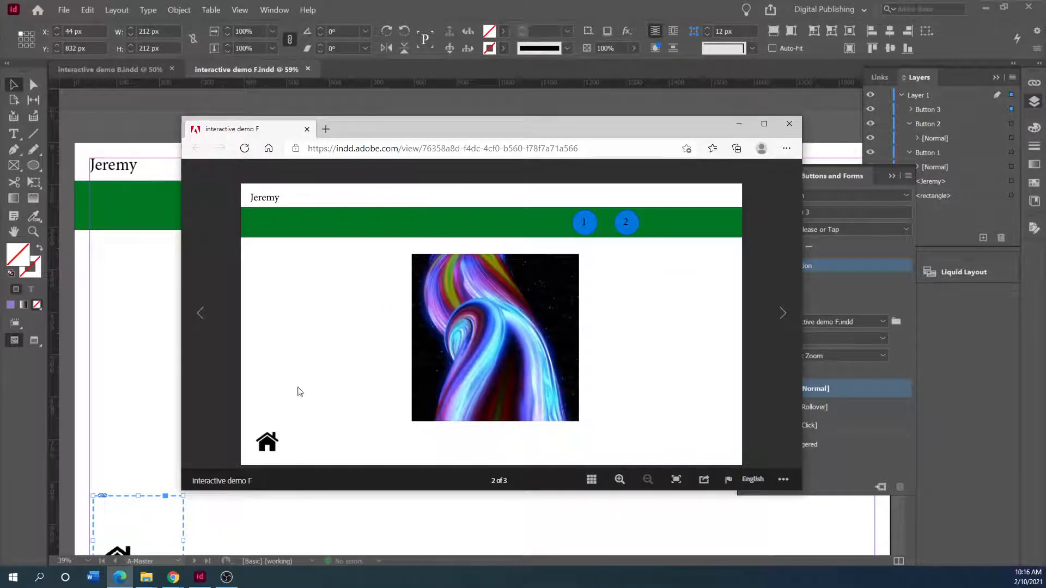
click(592, 480)
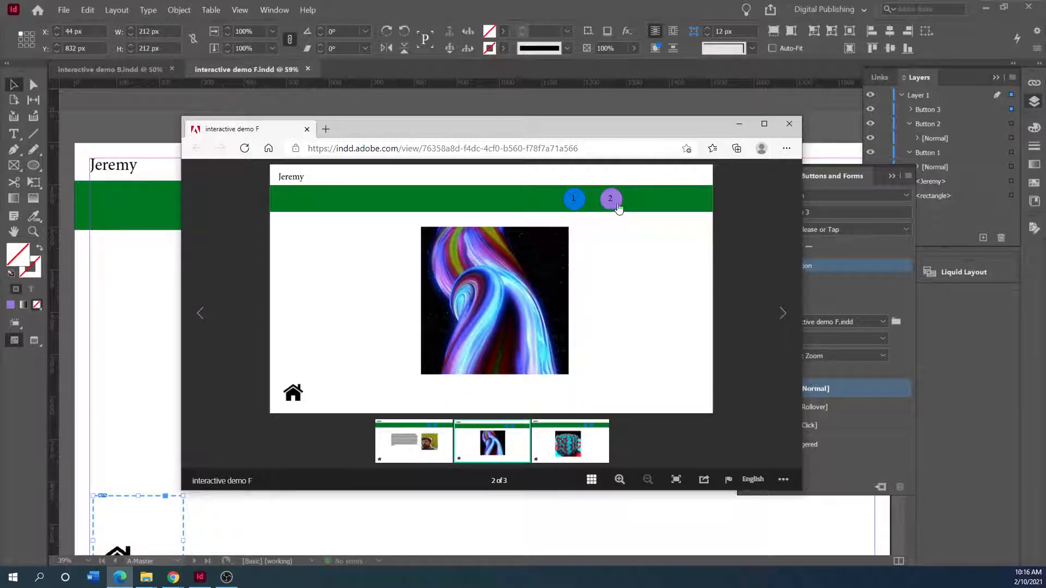
click(584, 207)
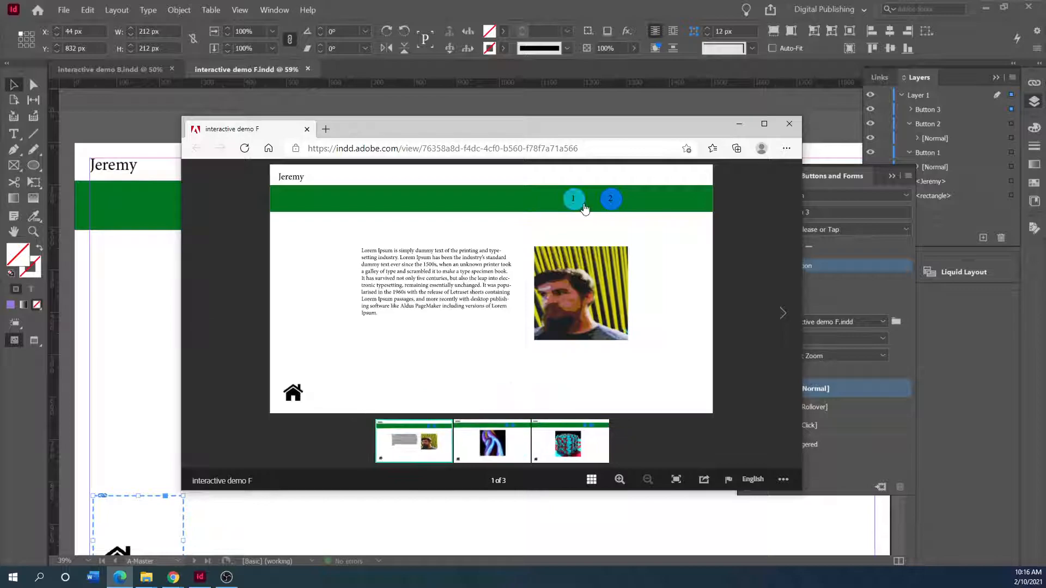
drag(598, 130, 0, 98)
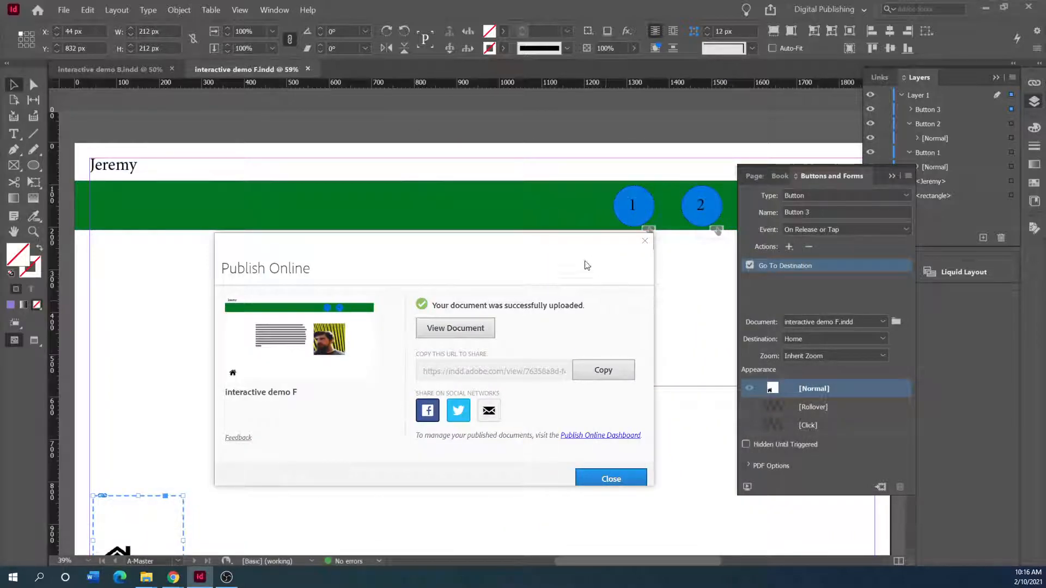
click(641, 240)
Leave the A-Master and open page 2 of the document for editing
scroll(447, 380, down, 3)
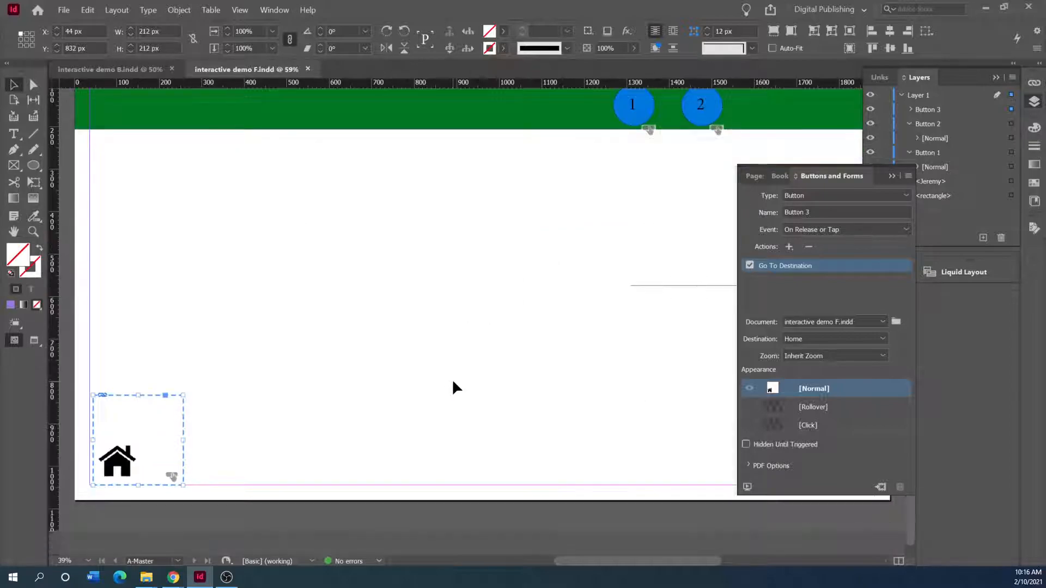
click(753, 176)
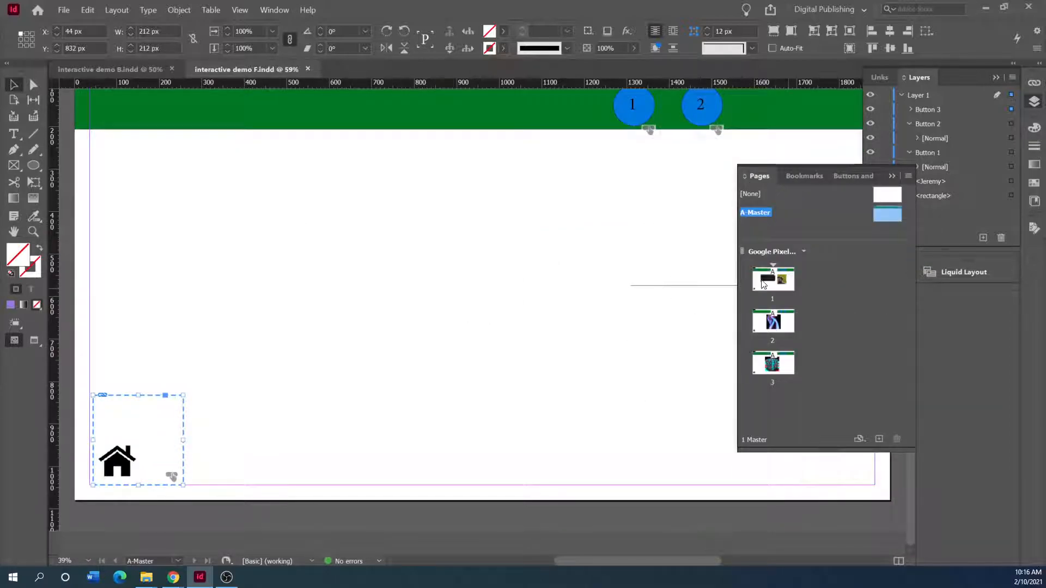
scroll(435, 412, up, 3)
click(792, 288)
click(789, 326)
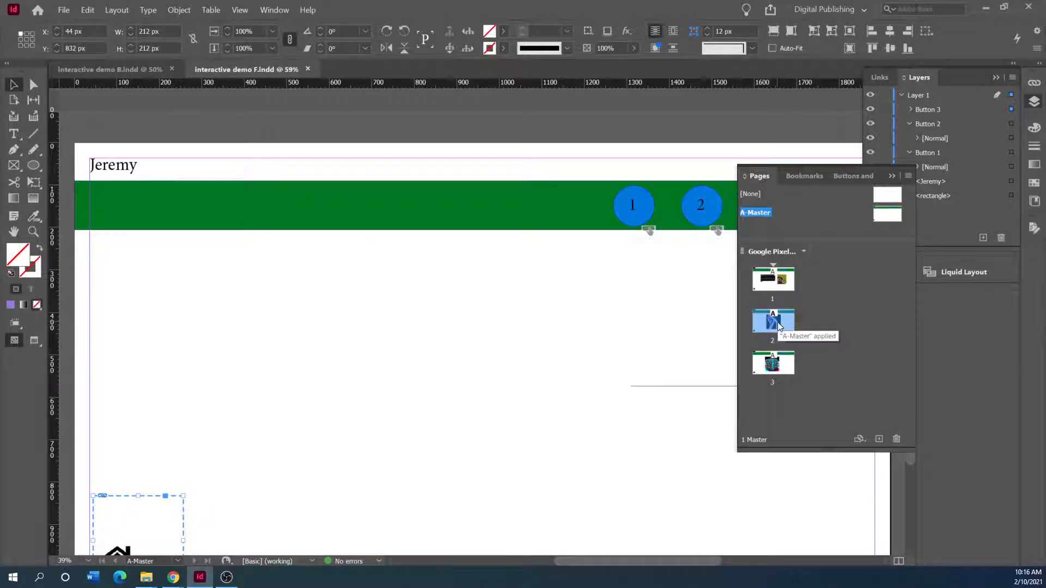
double_click(777, 322)
scroll(581, 375, down, 5)
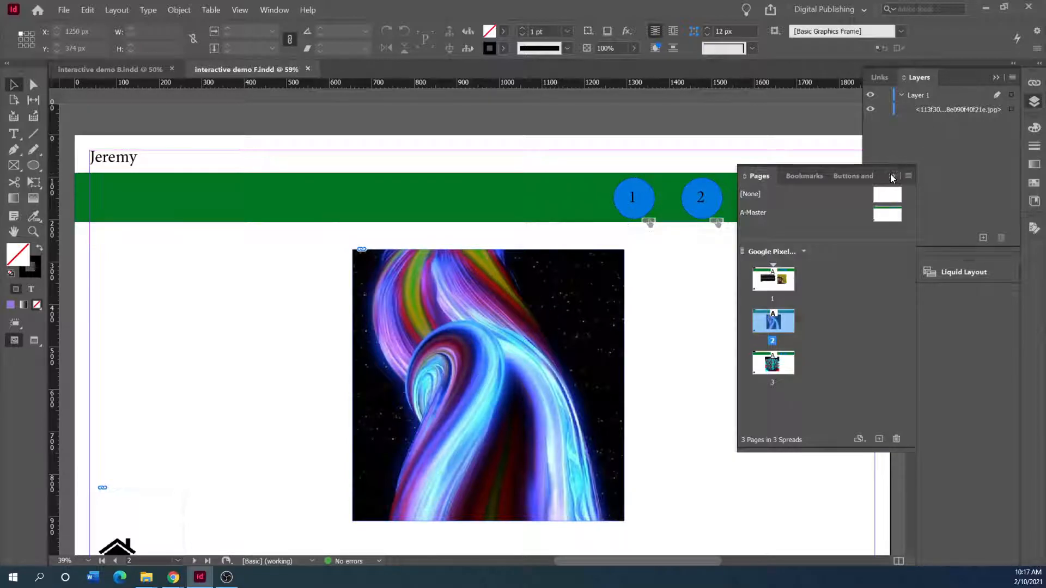
Select the swirl image on page 2 and open its animation settings
click(891, 177)
click(994, 78)
click(548, 293)
click(941, 109)
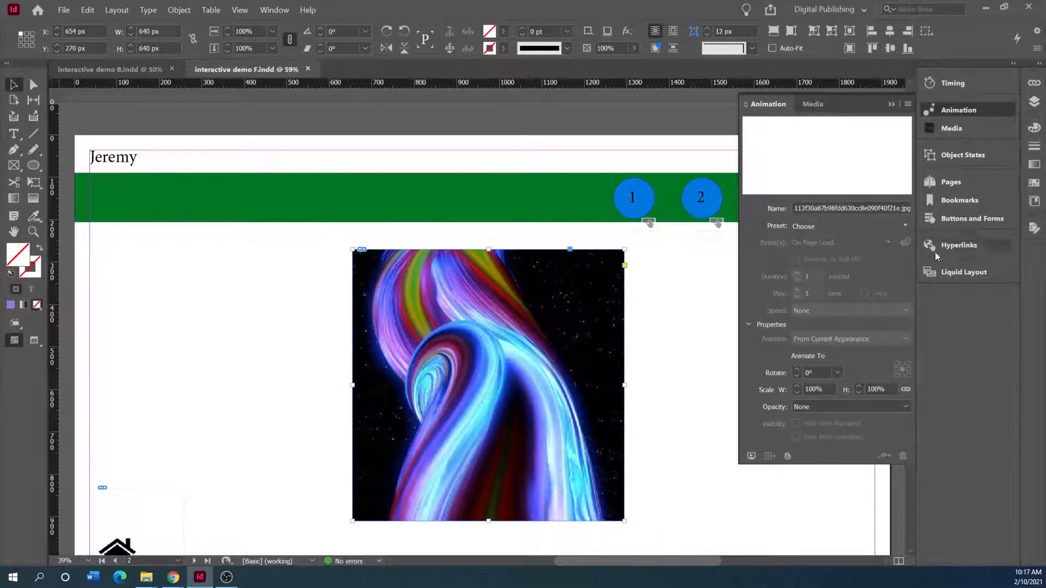
Give the swirl image the Fade In animation preset with a duration of 2 seconds
click(905, 228)
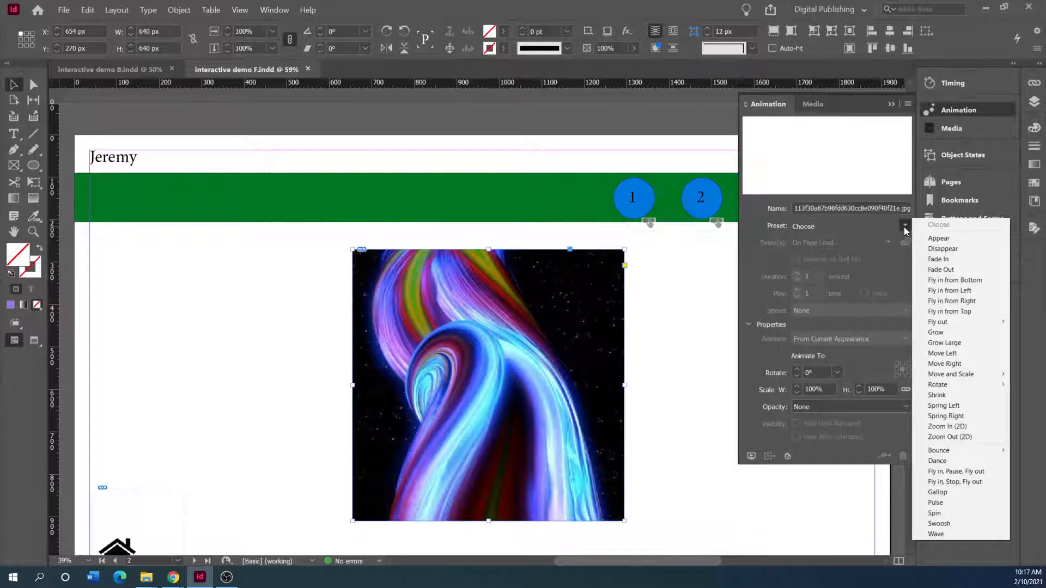
click(942, 258)
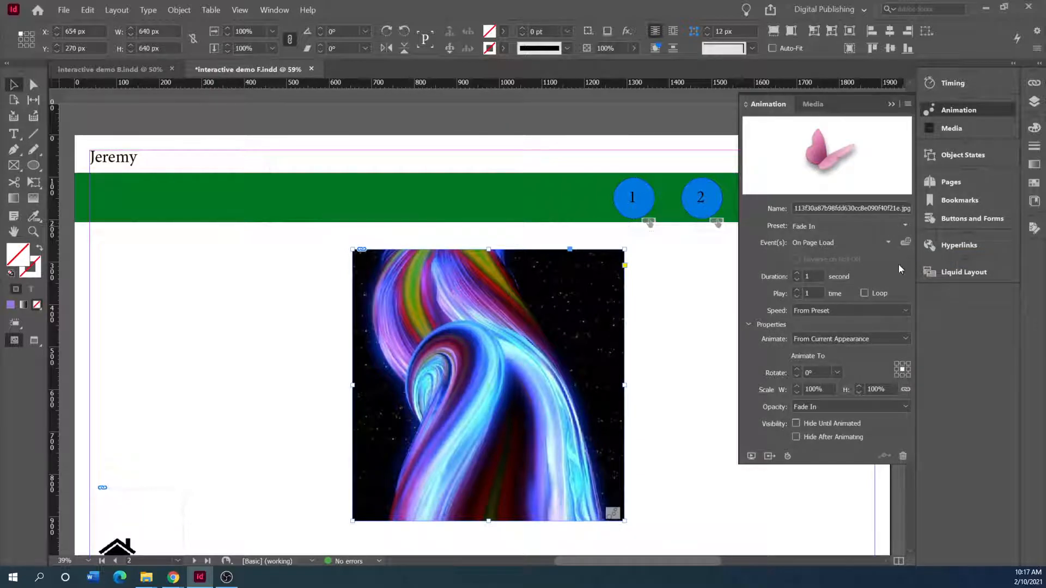
click(781, 277)
text(2)
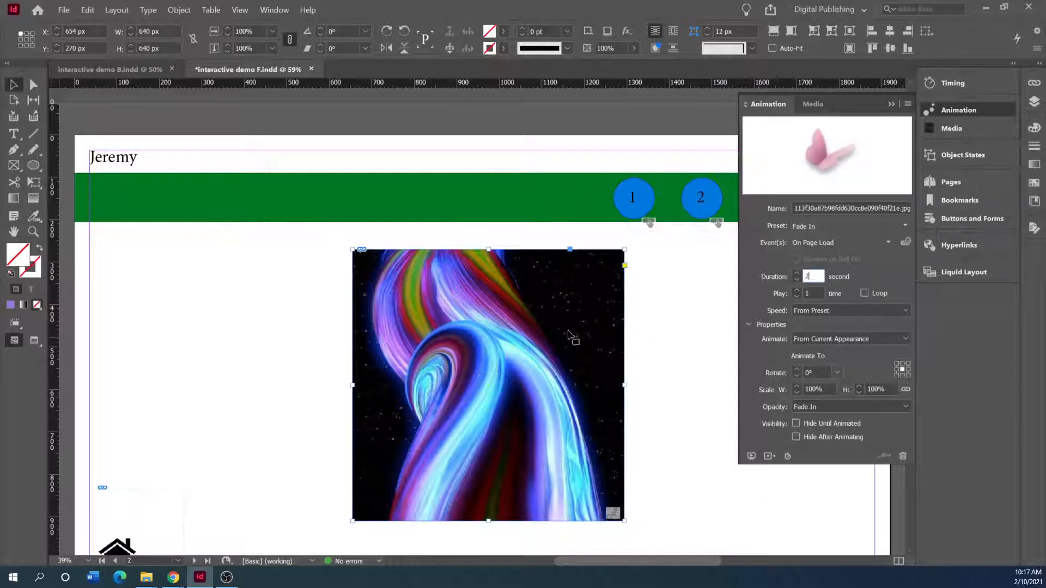
Open the EPUB Interactivity Preview, move it fully into view and play the swirl image's fade-in
click(751, 458)
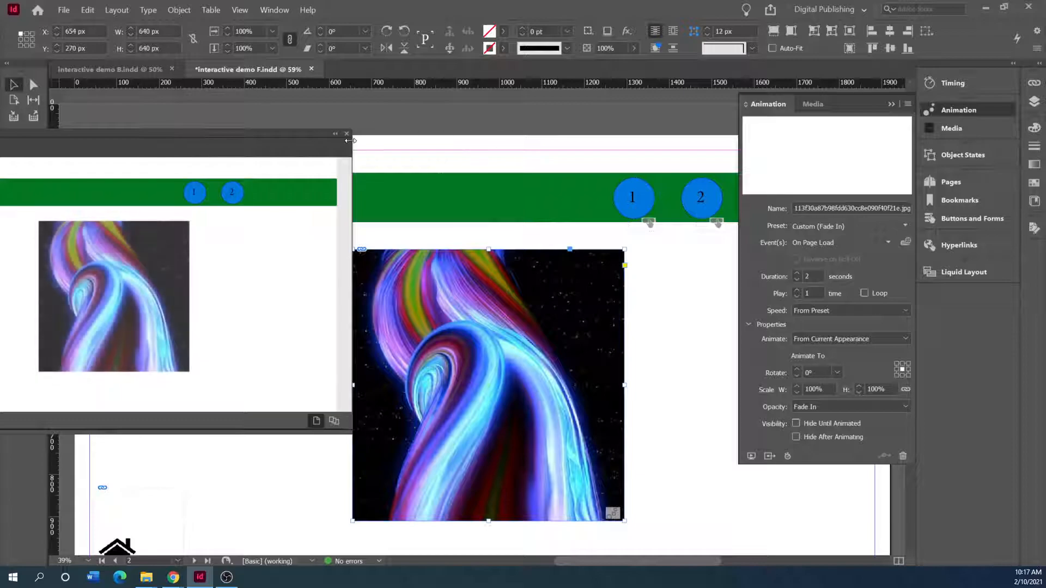
drag(151, 131, 400, 119)
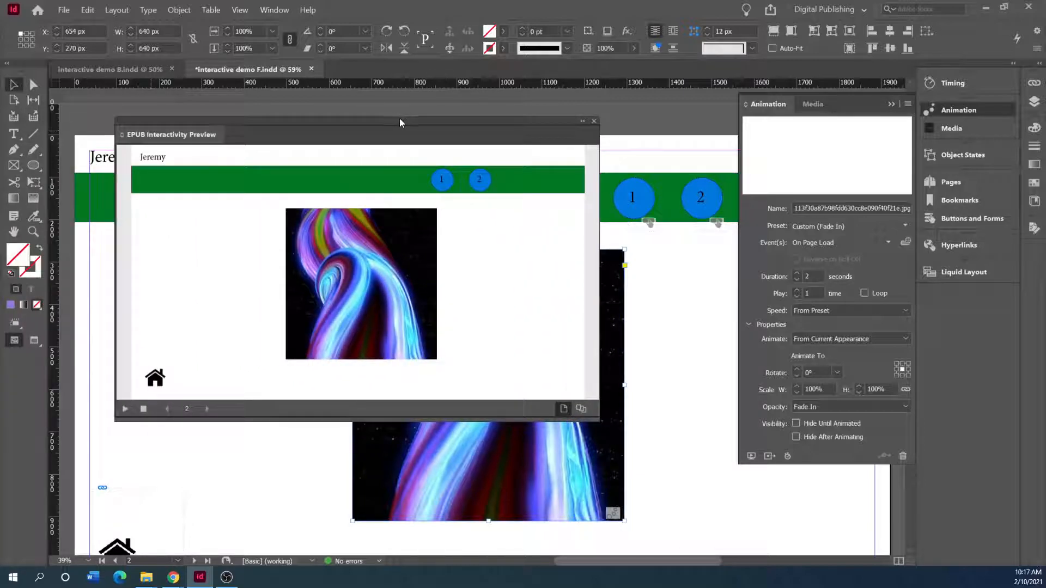
click(124, 408)
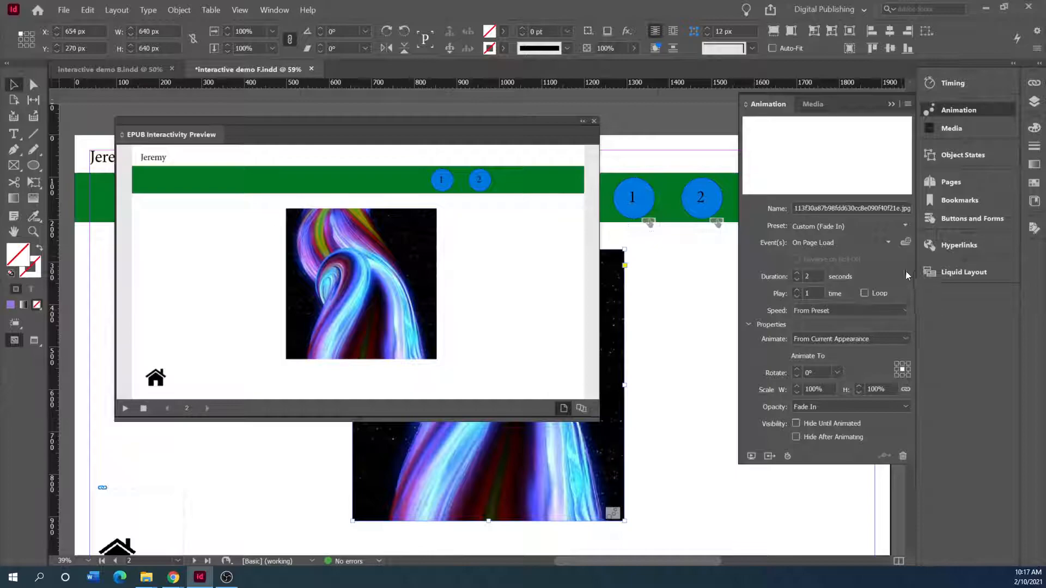
Change the swirl image's animation preset to Fly in from Right and play it in the interactivity preview
click(904, 224)
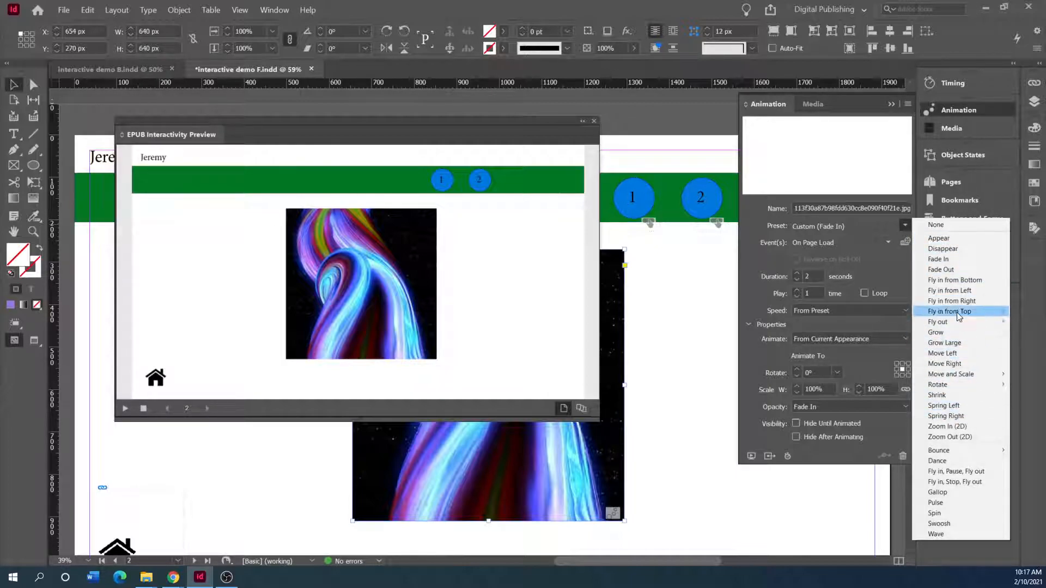
click(954, 301)
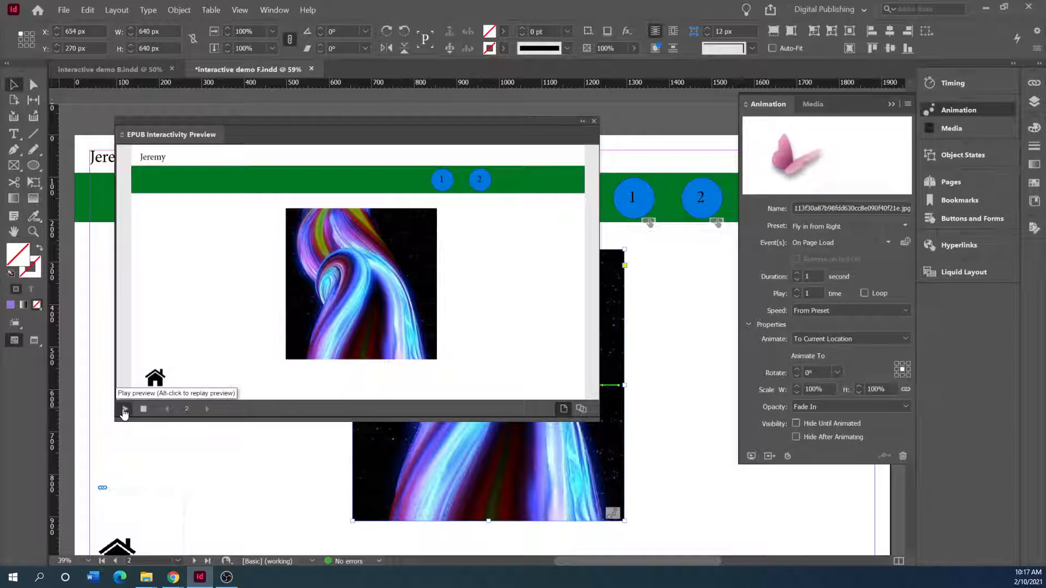
click(124, 409)
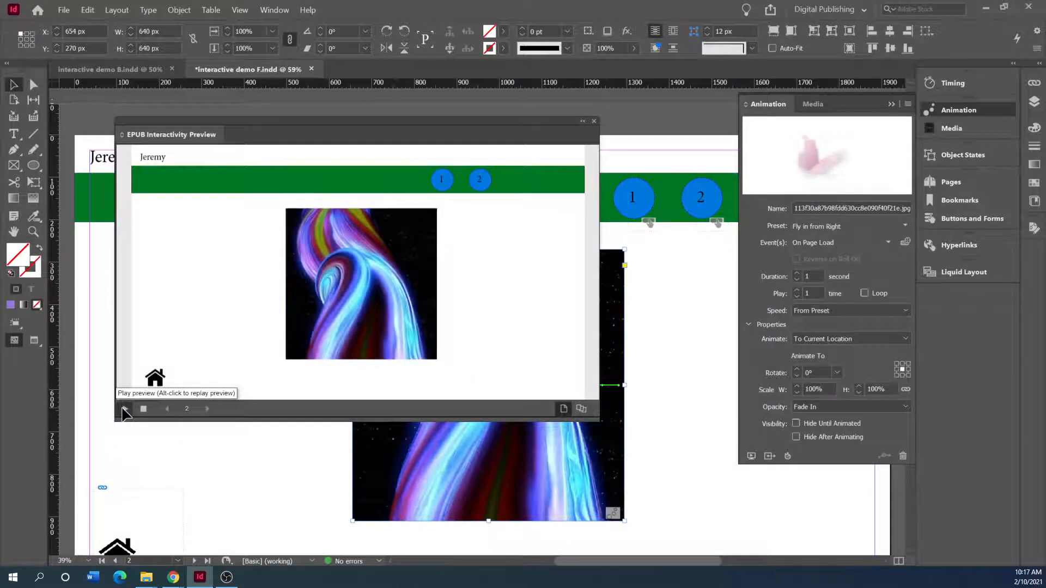
Set the swirl image's animation rotation to 180° and play the result in the interactivity preview
click(812, 374)
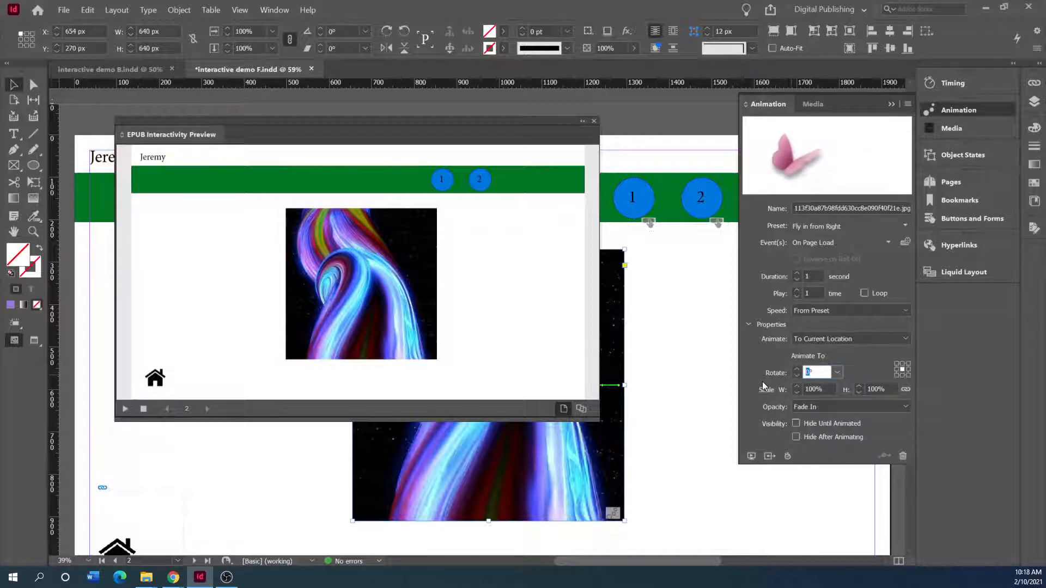
text(180)
key(Return)
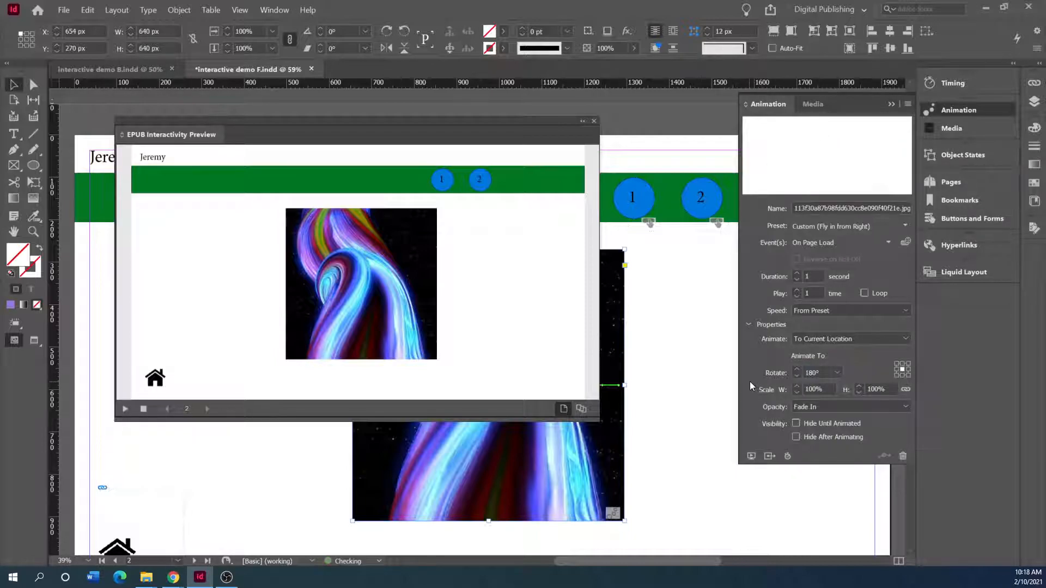
click(125, 408)
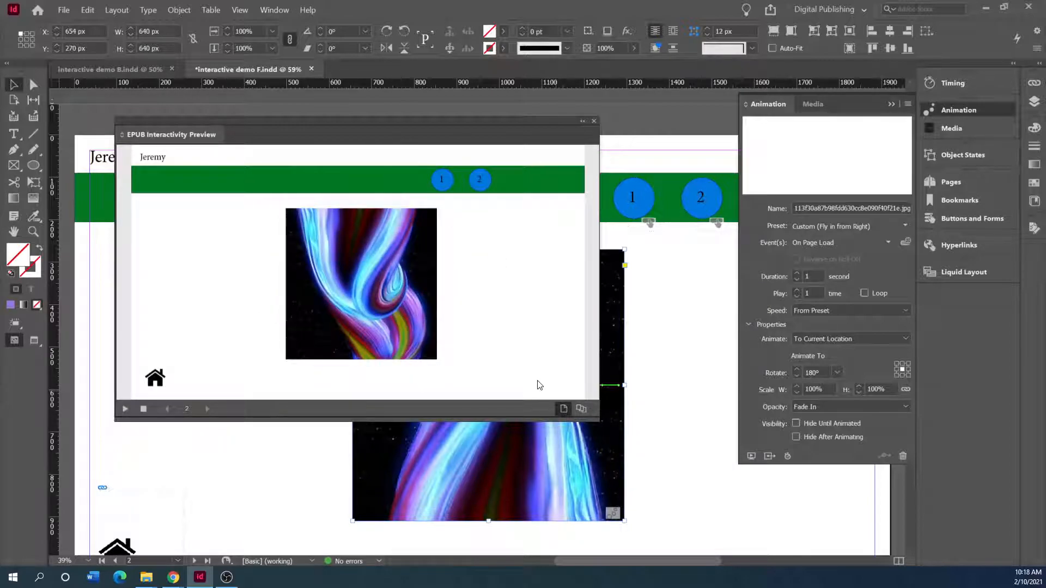
Set the swirl image's animation rotation to 0° and review the available Opacity and Animate options
click(817, 372)
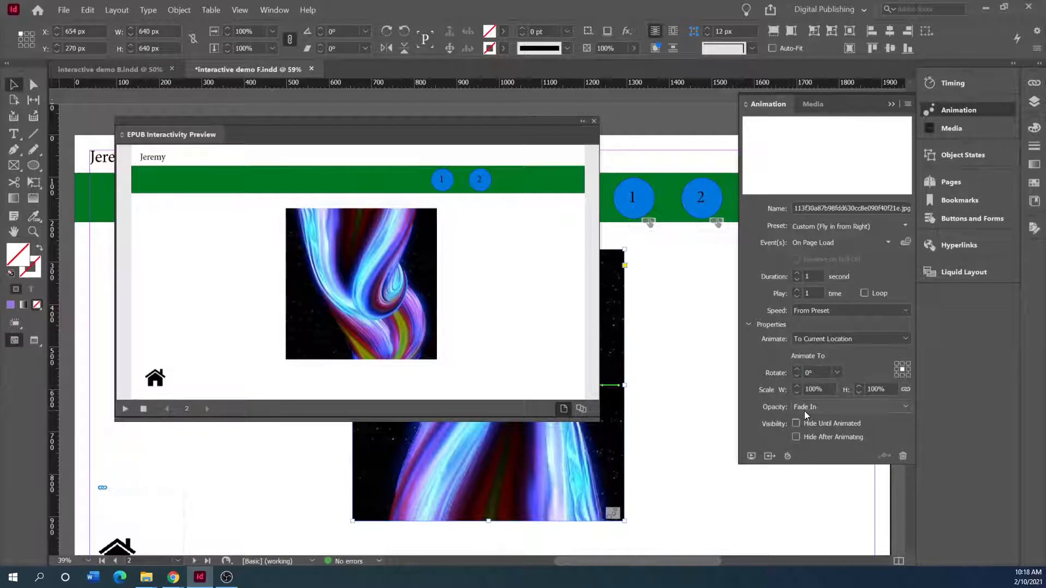
click(905, 406)
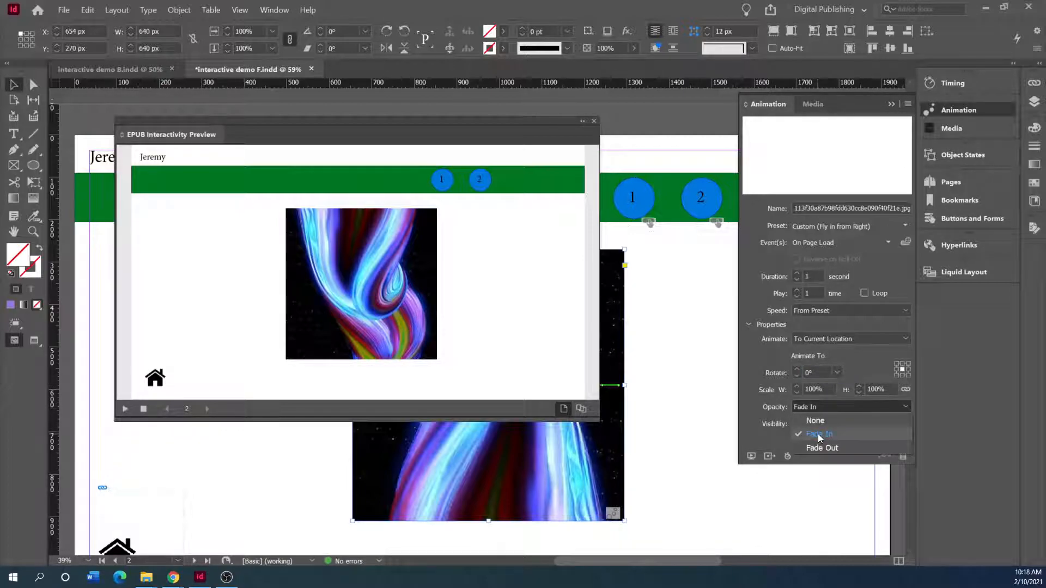
click(751, 370)
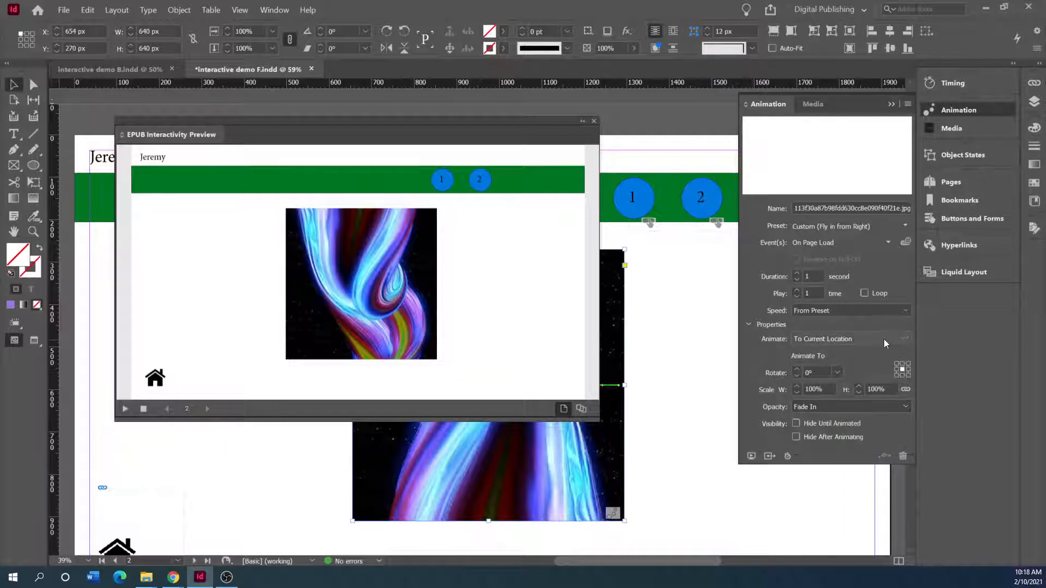
click(902, 340)
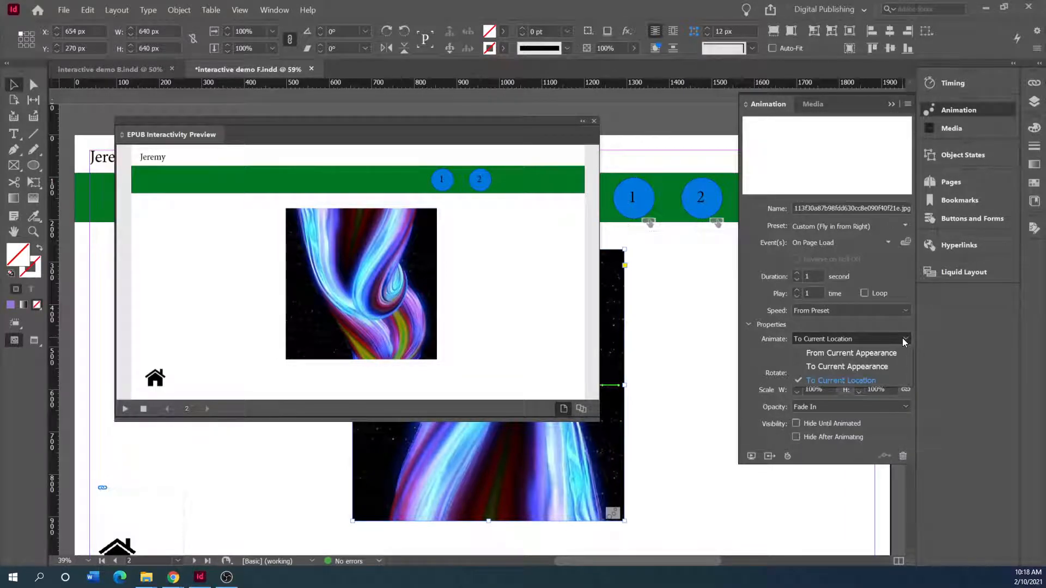
Close the interactivity preview and go to page 3 with the cube image, leaving nothing selected
click(591, 123)
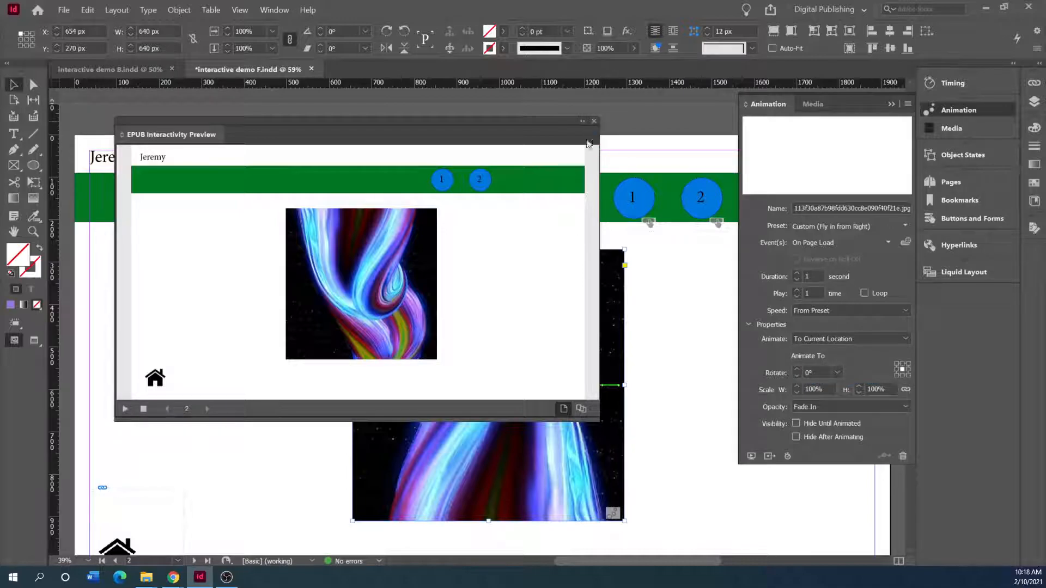
click(593, 121)
scroll(612, 361, down, 3)
scroll(611, 355, down, 8)
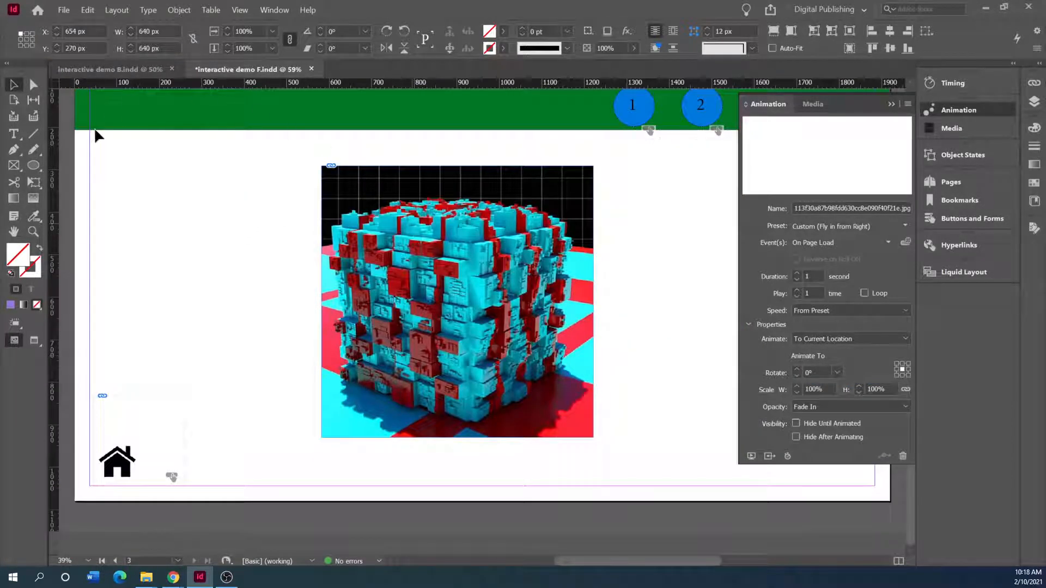
click(156, 205)
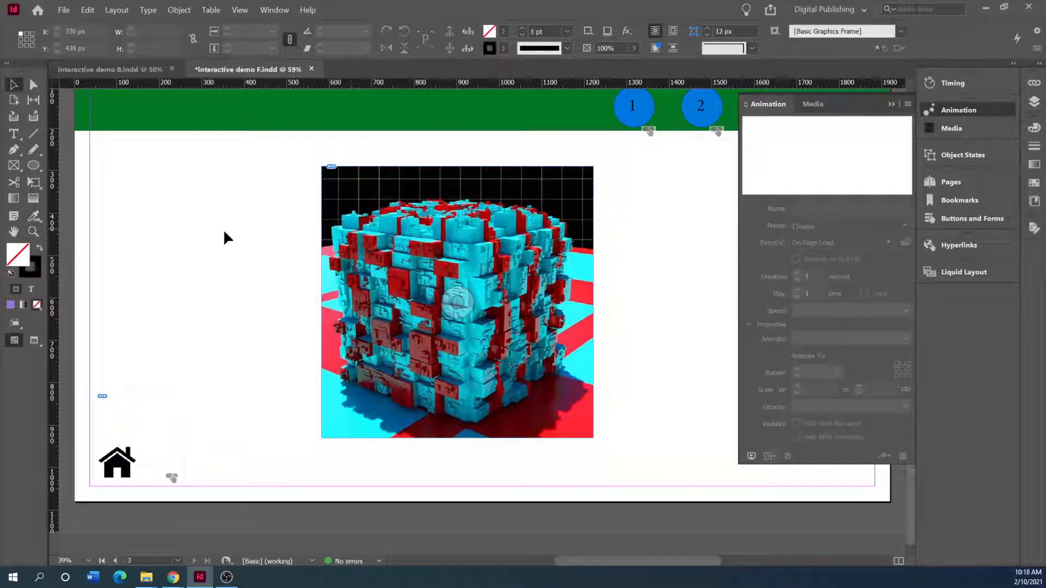
Move the cube image off the left edge of page 3 to about X -630 px, Y 164 px
click(31, 152)
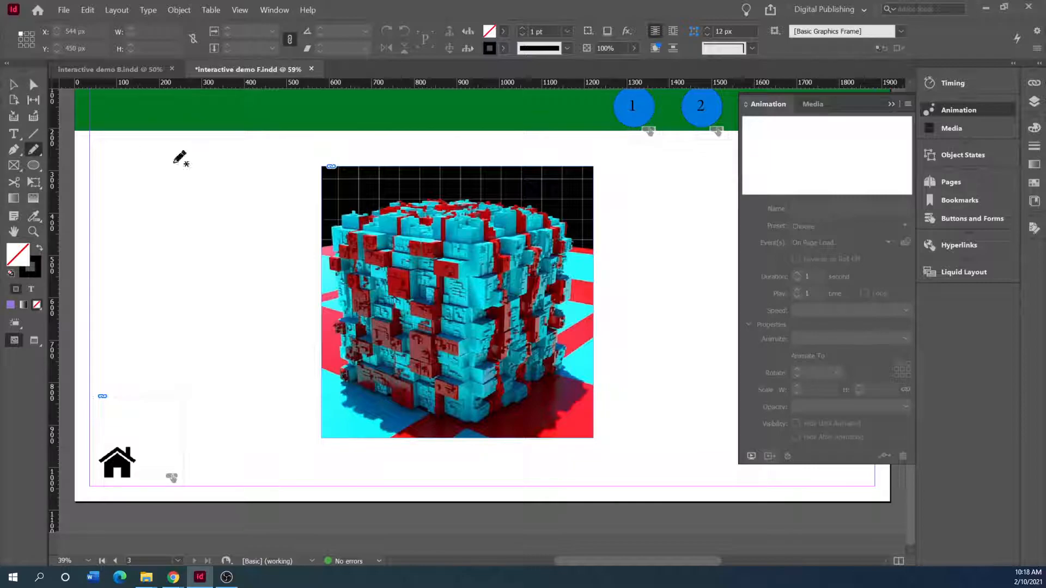
click(13, 85)
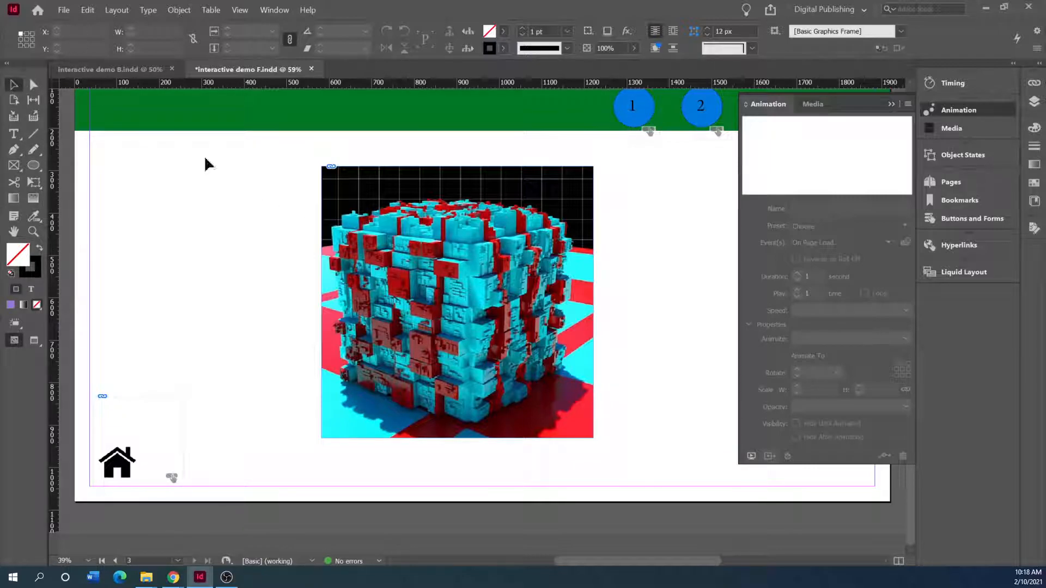
drag(487, 306, 116, 243)
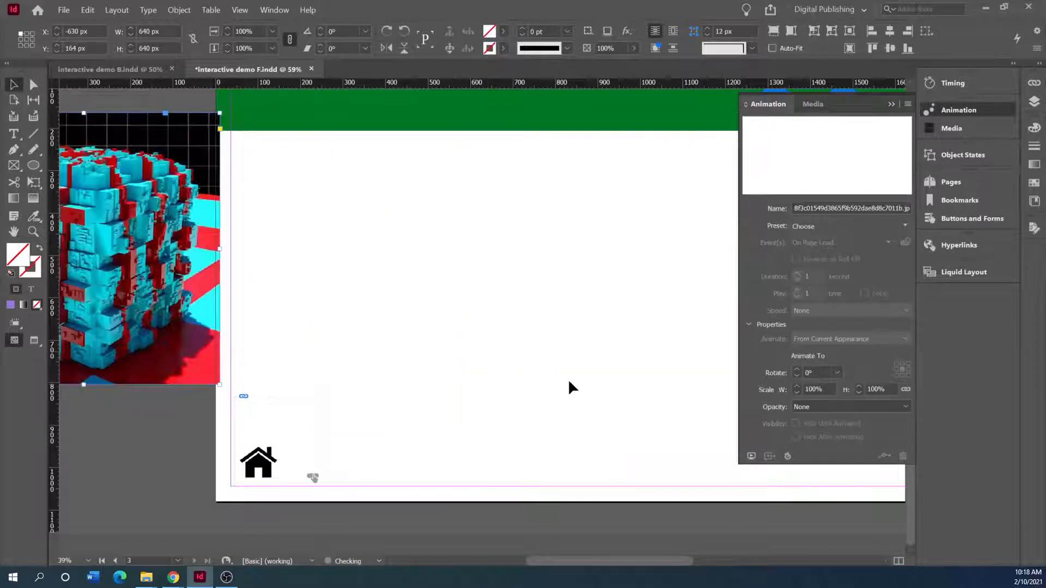
Try to draw a freehand path about 928 by 320 px across page 3 with the Pencil tool, and undo it together with the image move
click(33, 149)
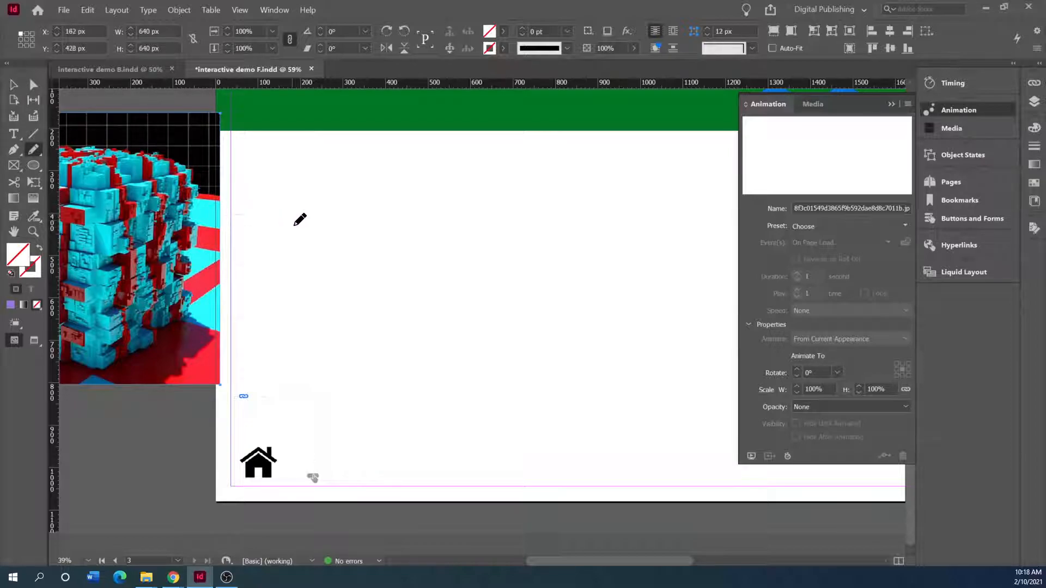
drag(619, 351, 619, 352)
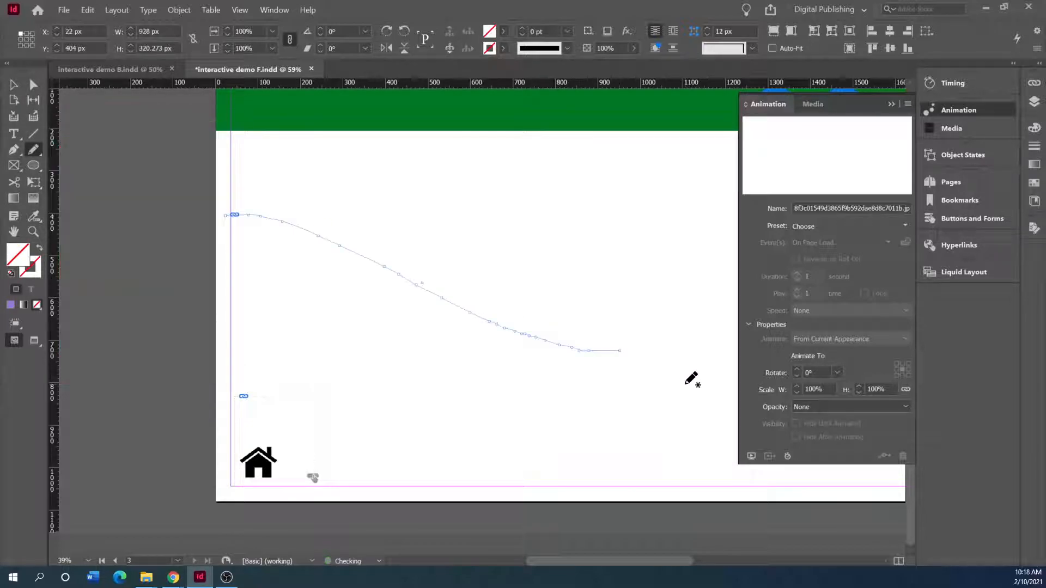
click(11, 84)
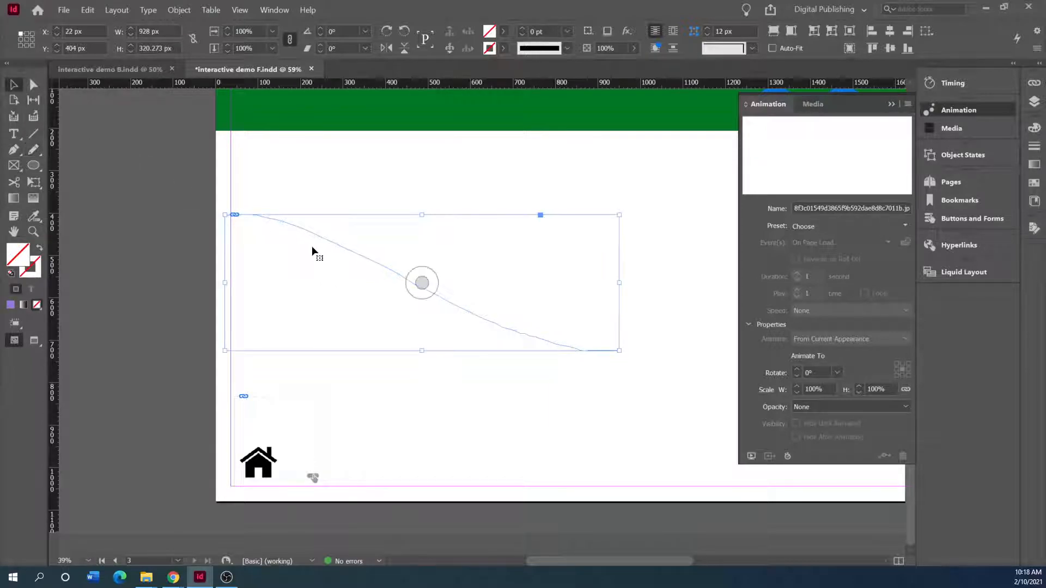
scroll(299, 355, down, 1)
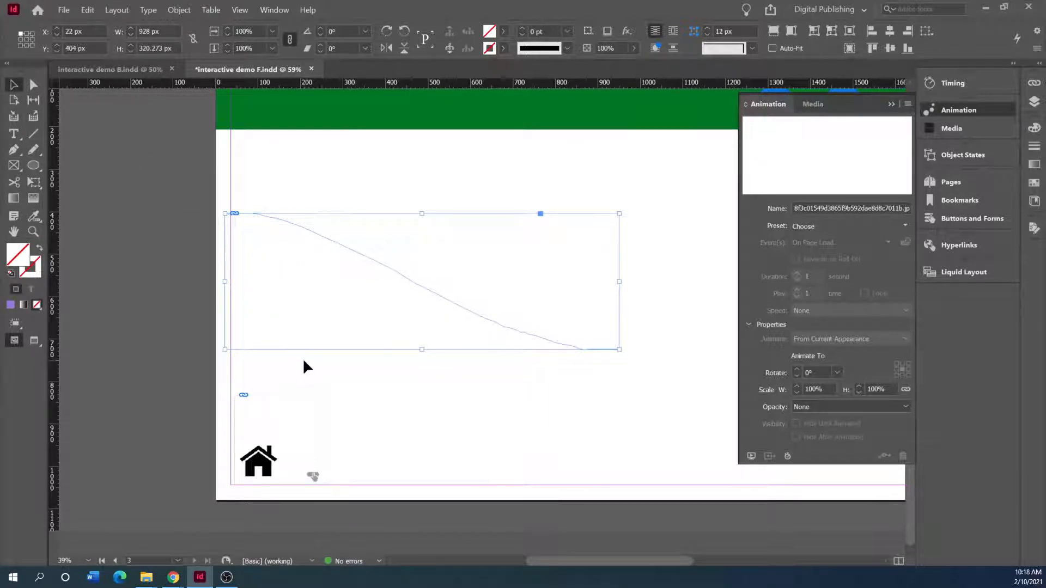
key(ctrl+minus)
click(207, 256)
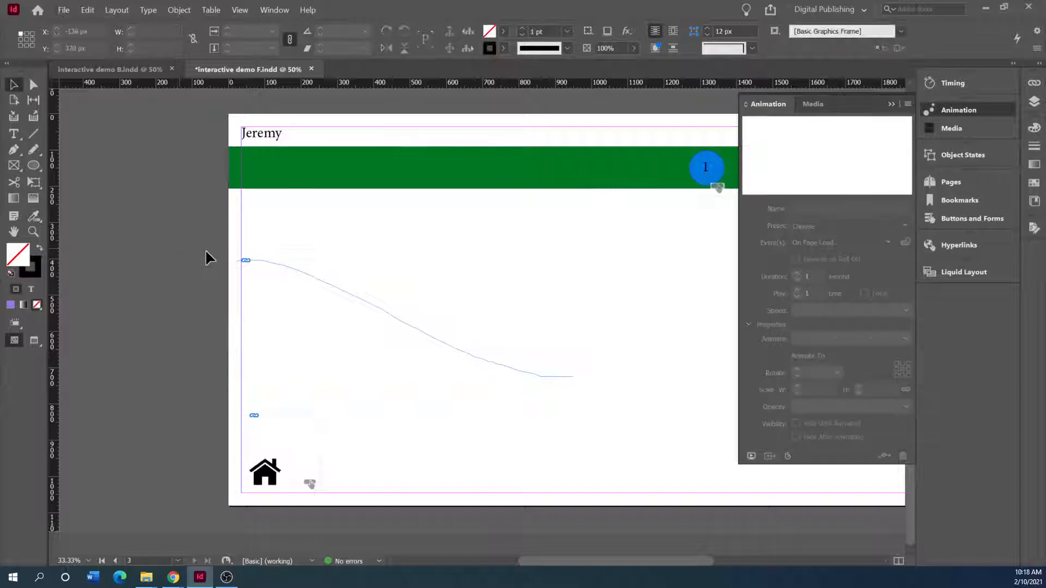
key(ctrl+z)
key(ctrl+z)
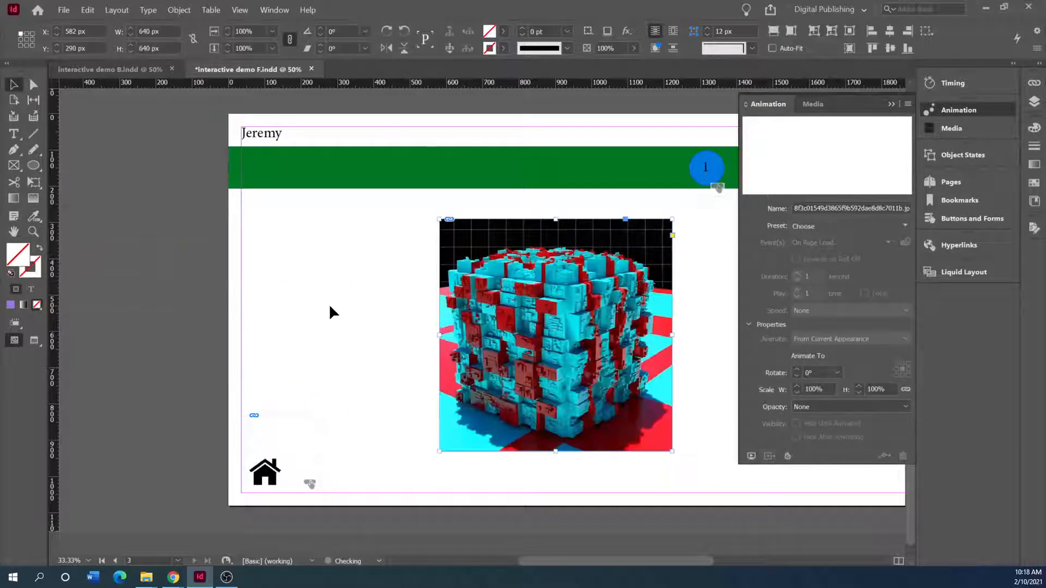
Move the cube image to about X -290 px, Y 232 px and draw a descending pencil curve about 532 by 216 px from its right edge
drag(443, 311, 169, 292)
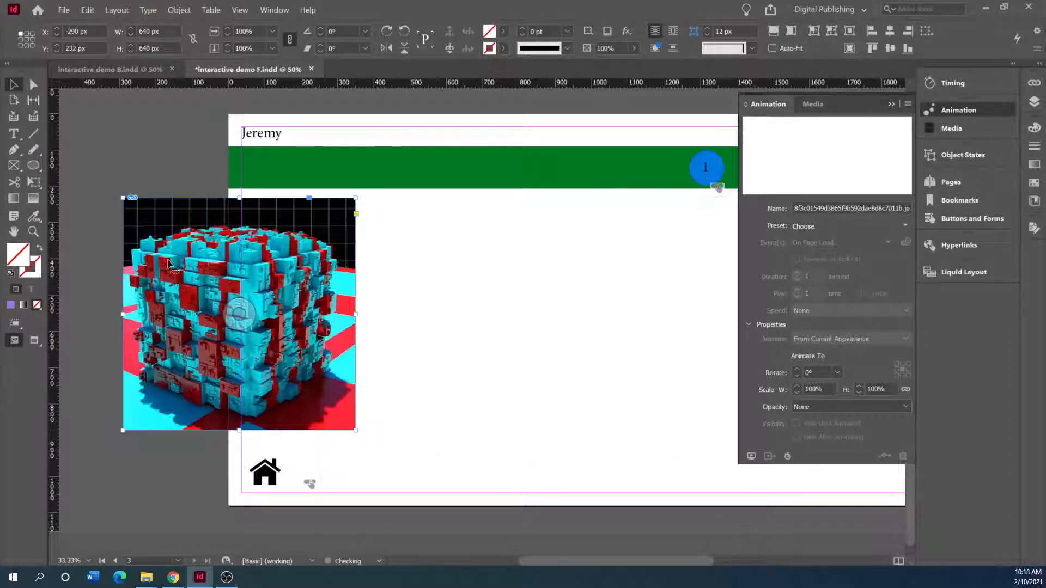
click(35, 152)
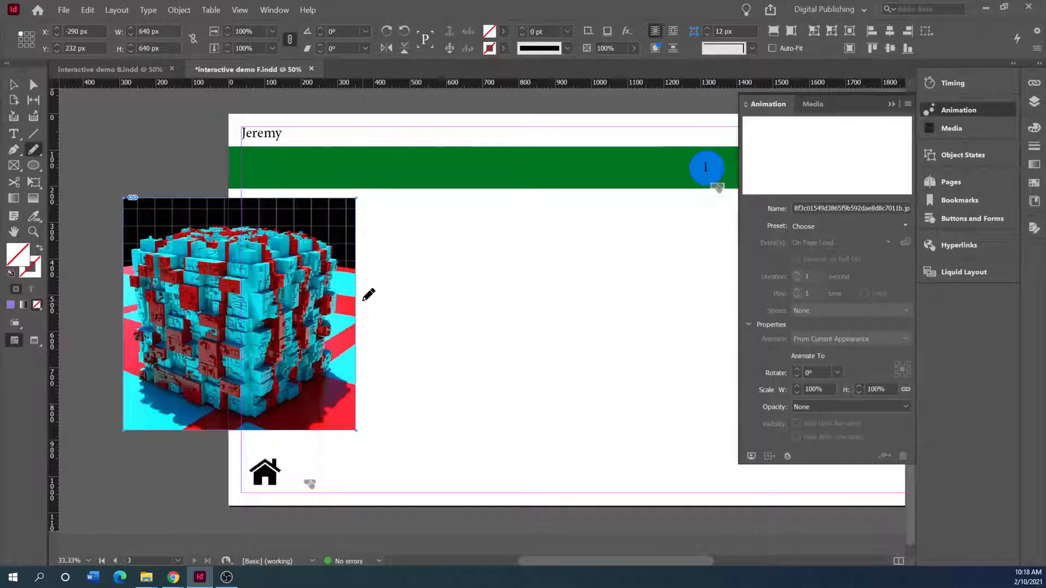
drag(471, 330, 553, 374)
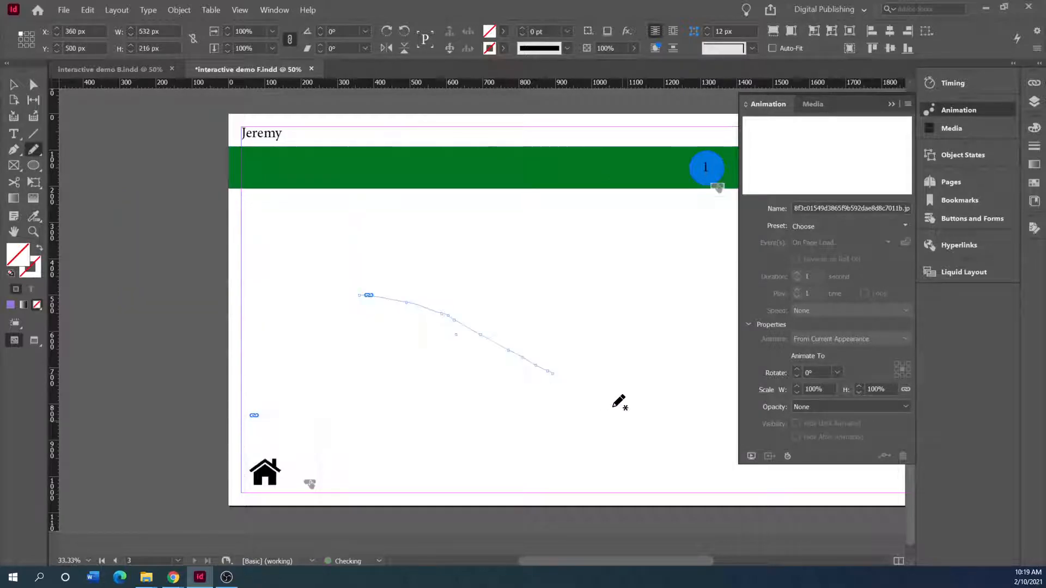
click(20, 88)
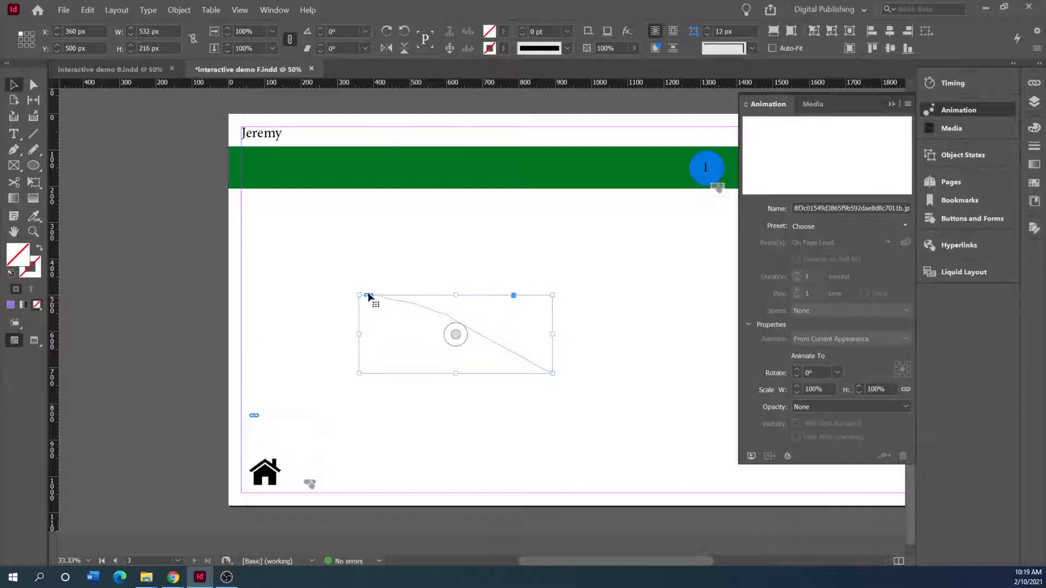
Undo the pencil curve and move the cube image back onto page 3 at about X 256 px, Y 250 px
click(293, 273)
key(ctrl+z)
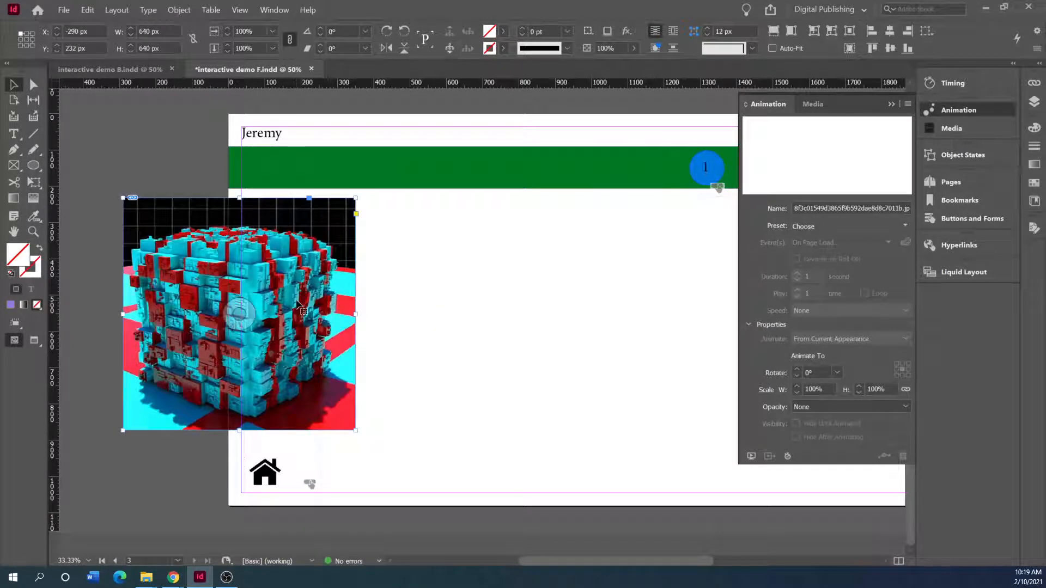
drag(331, 317, 529, 324)
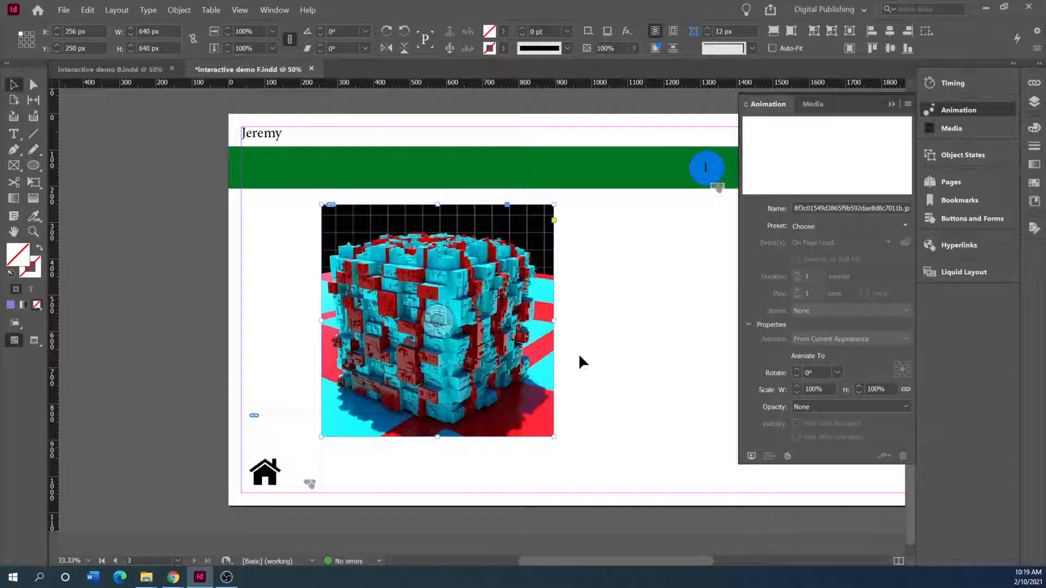
Inspect the motion path of the swirl image on page 2, and move the cube image on page 3 to about X 608 px, Y 316 px
scroll(572, 402, up, 6)
click(617, 309)
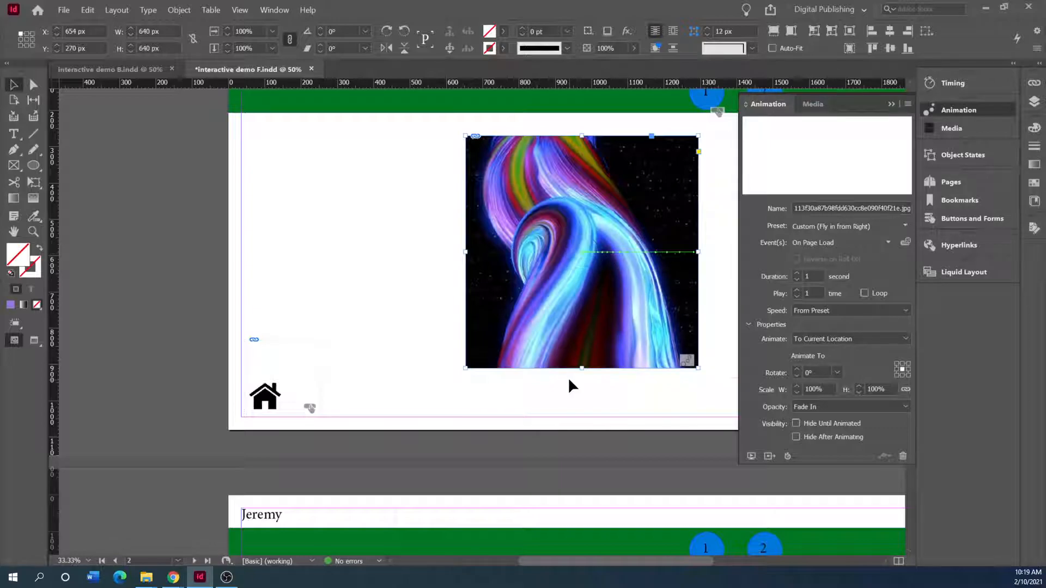
scroll(566, 371, down, 1)
scroll(564, 362, down, 2)
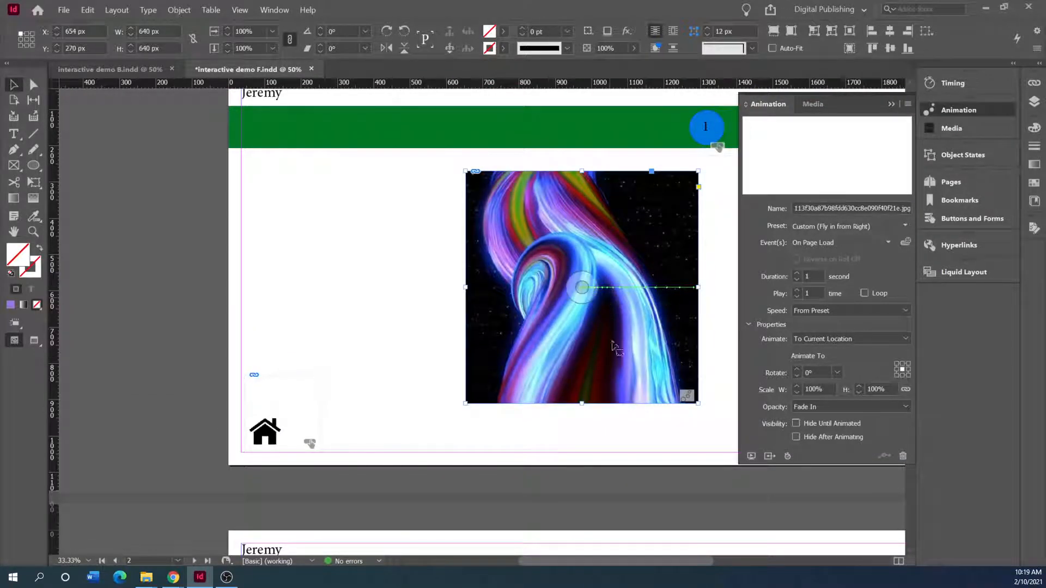
scroll(564, 414, down, 6)
drag(458, 371, 586, 395)
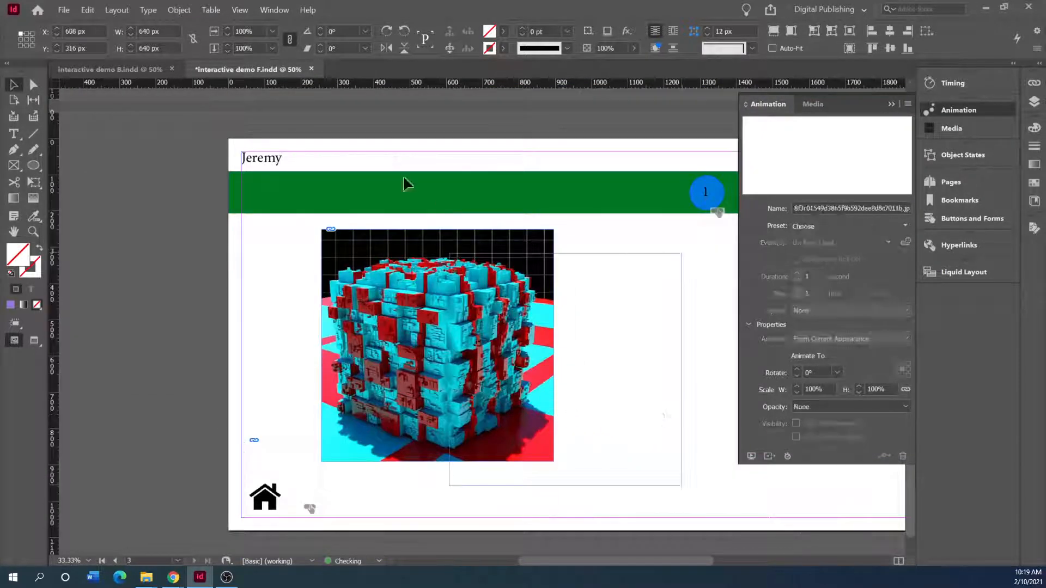
Examine the motion path of the cube image on page 4 of interactive demo B, and return to interactive demo F
click(107, 71)
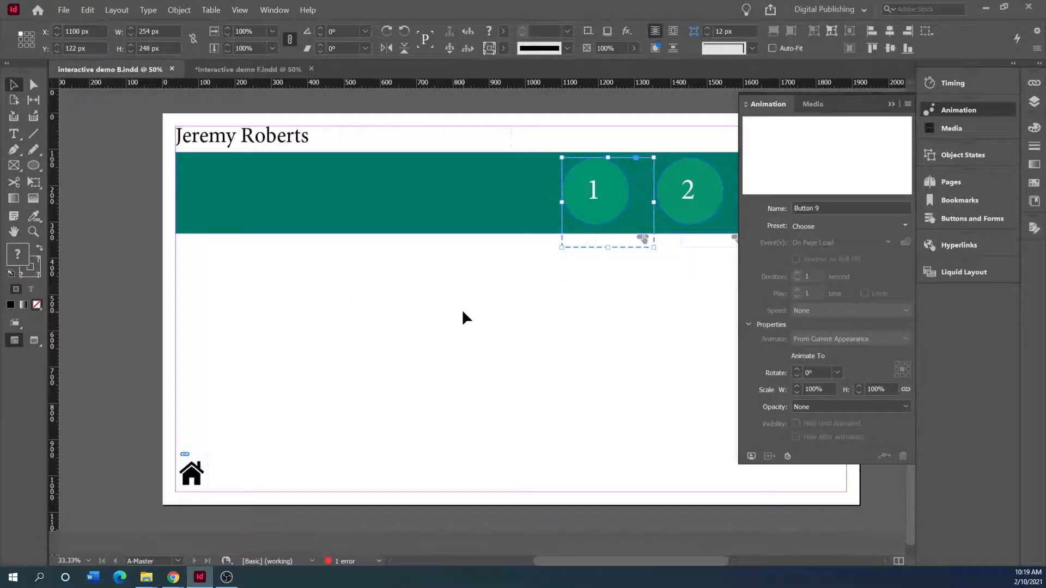
click(614, 303)
click(957, 180)
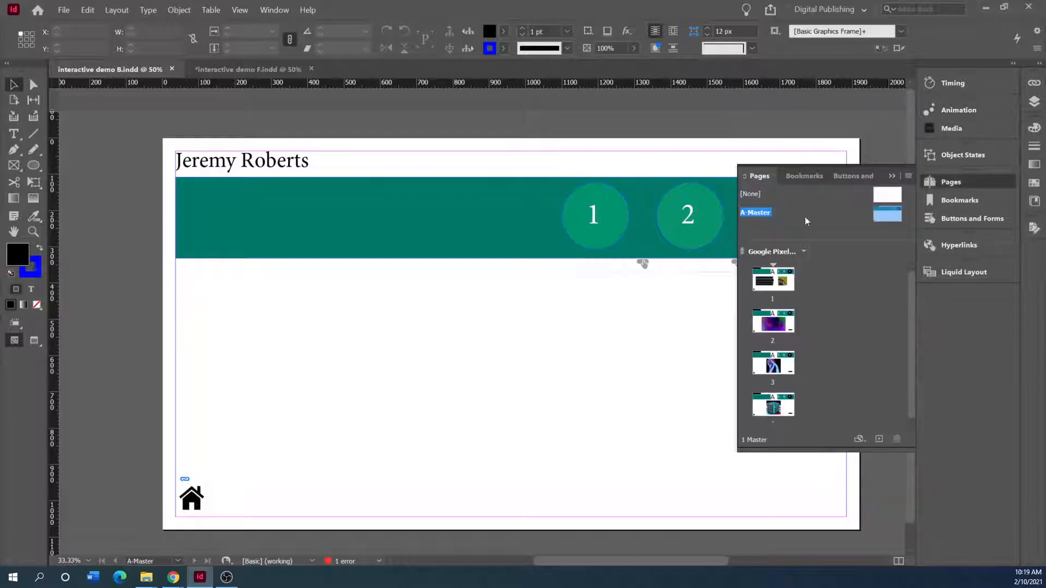
double_click(764, 404)
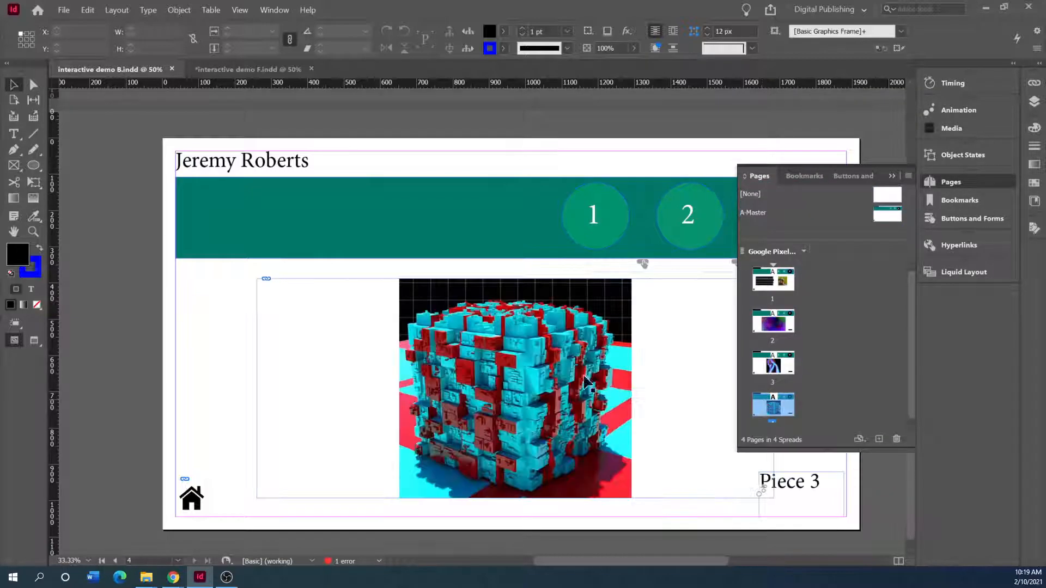
click(422, 366)
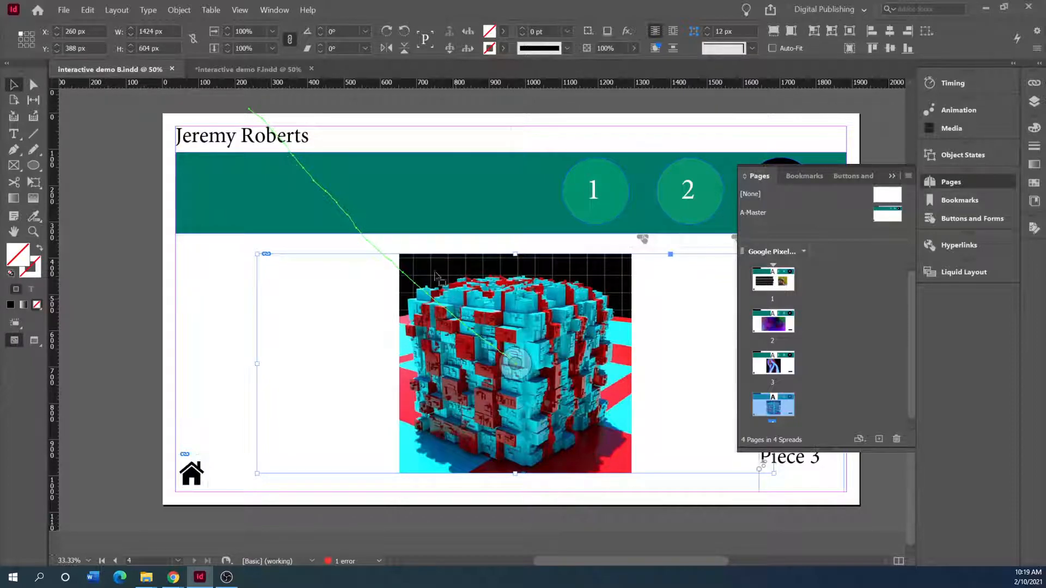
click(237, 70)
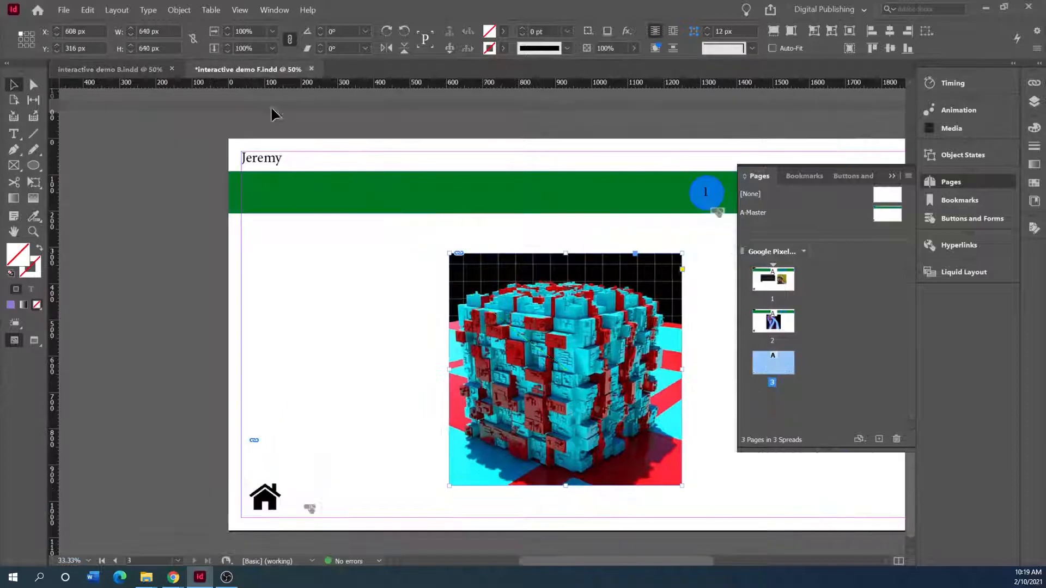
Move the cube image to about X -186 px, Y -66 px and draw a four-point descending Pen path beside its lower right
click(448, 320)
drag(447, 320, 232, 188)
click(14, 149)
click(410, 270)
click(455, 308)
click(508, 356)
click(541, 380)
key(ctrl+shift+a)
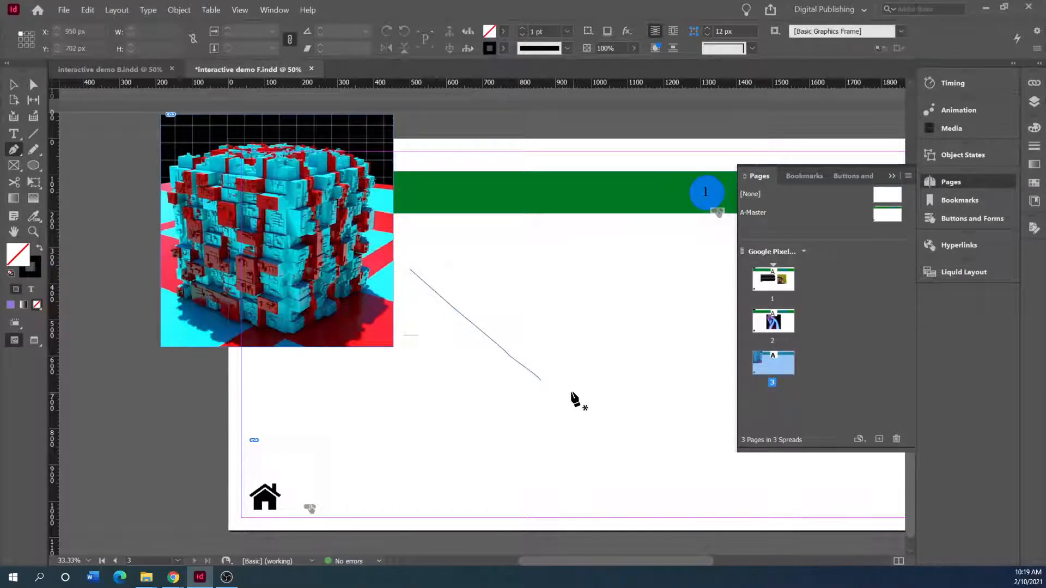
Convert the drawn pen path into the motion path of the cube image on page 3
click(15, 84)
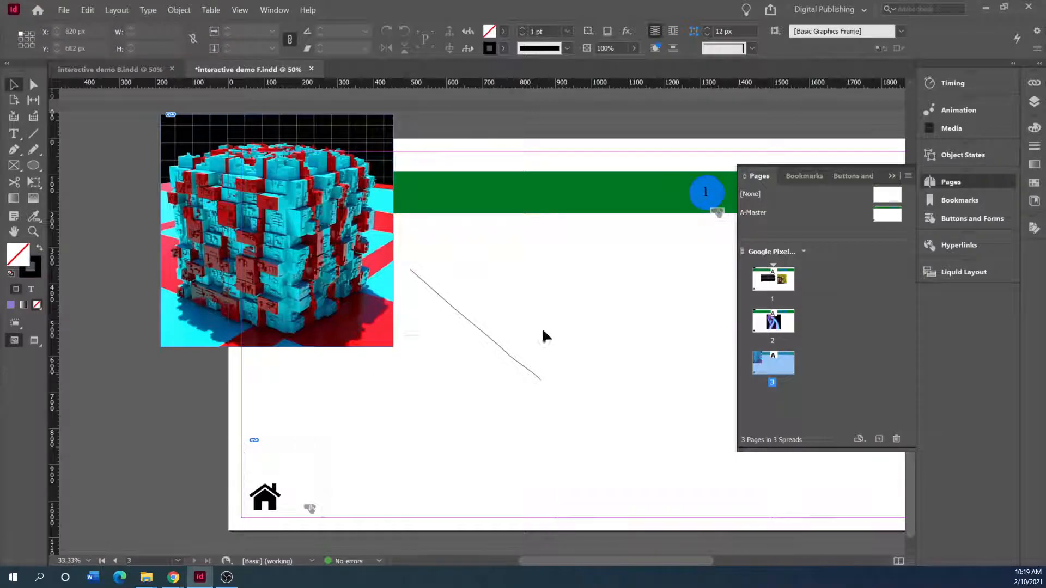
click(327, 297)
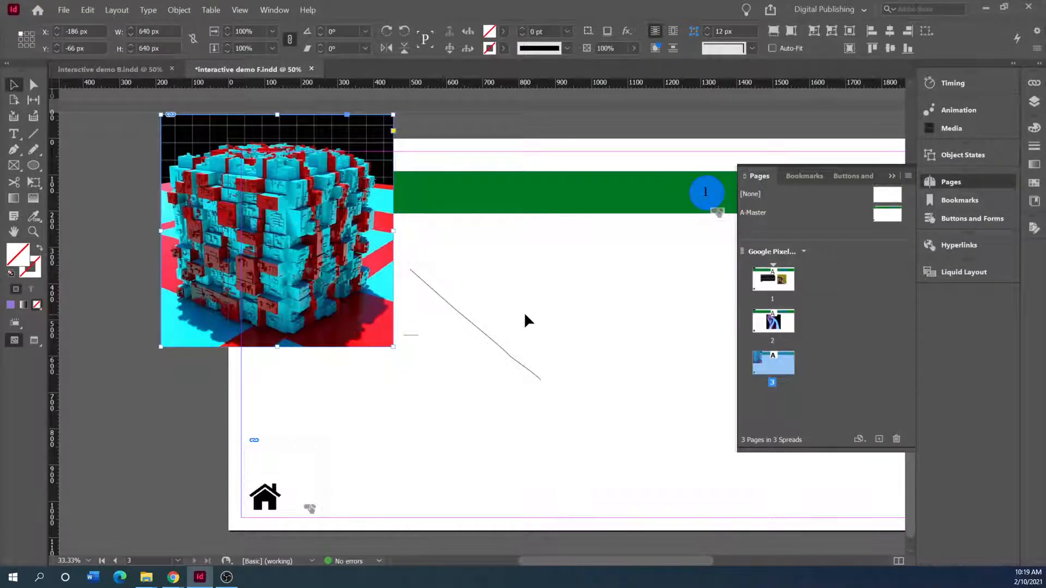
shift+click(471, 323)
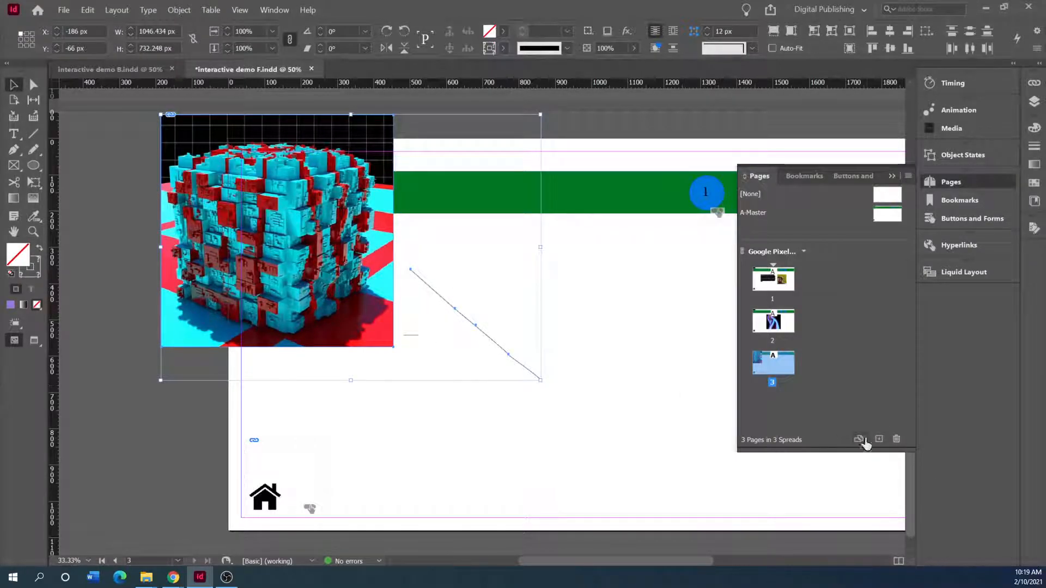
click(939, 112)
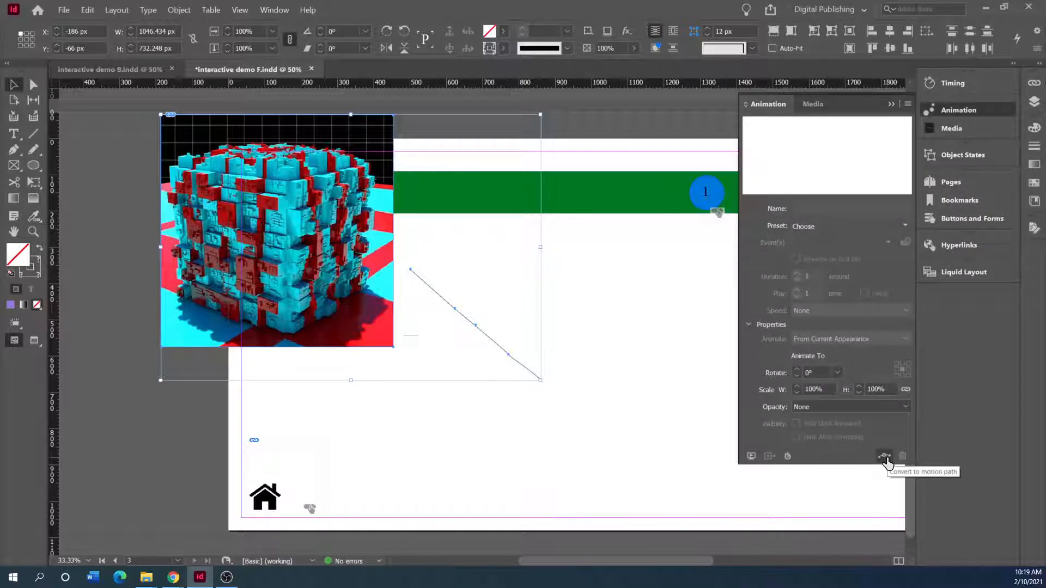
click(886, 458)
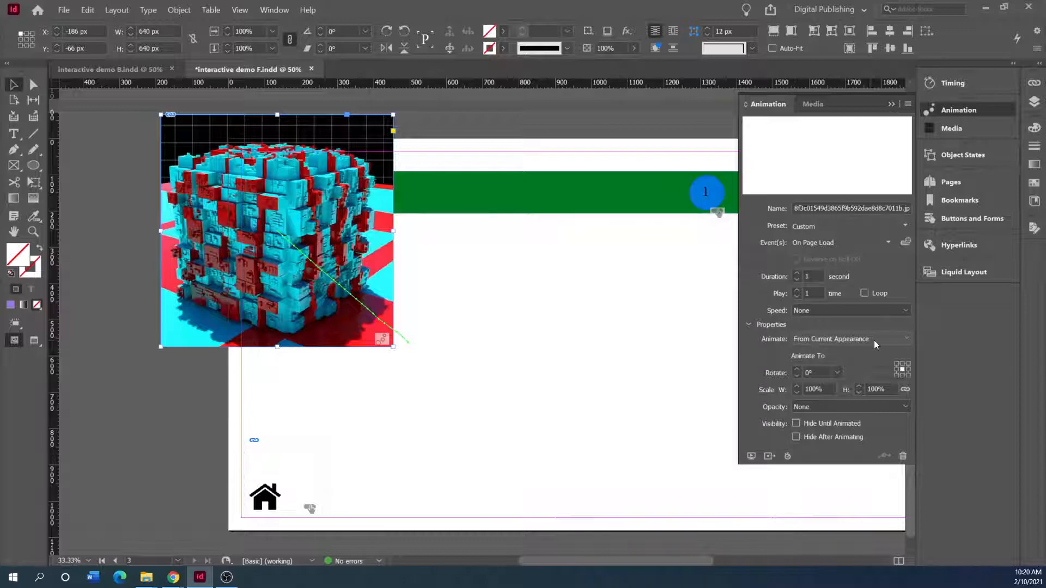
Try the To Current Location and To Current Appearance options for the cube image's animation and preview the latter
click(905, 339)
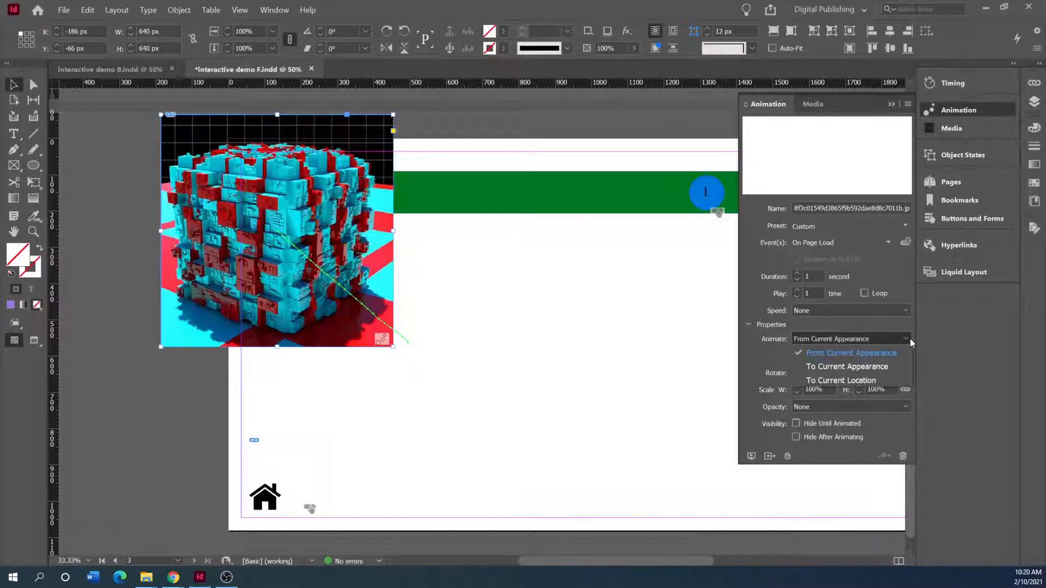
click(884, 379)
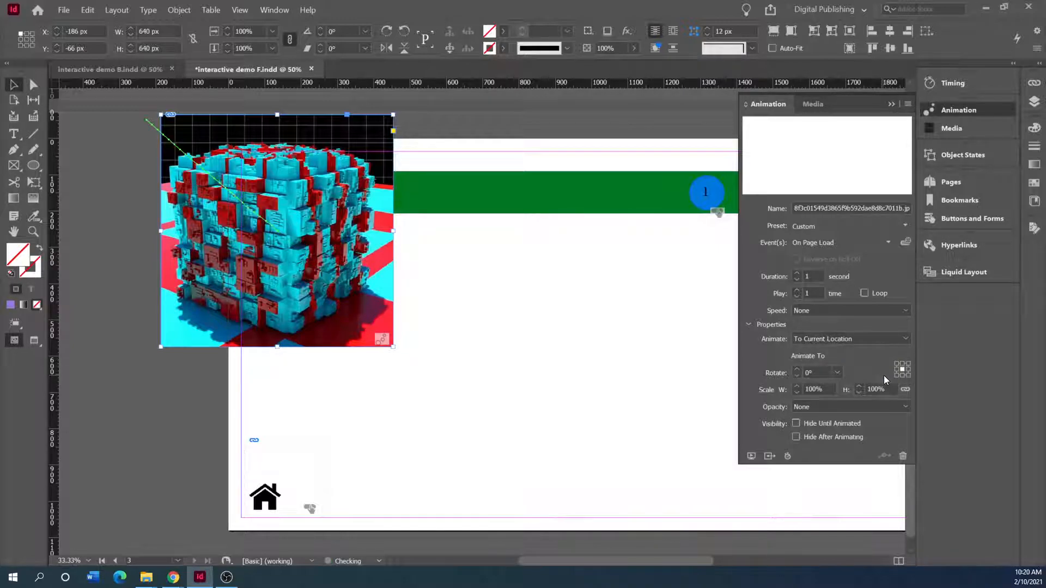
click(905, 338)
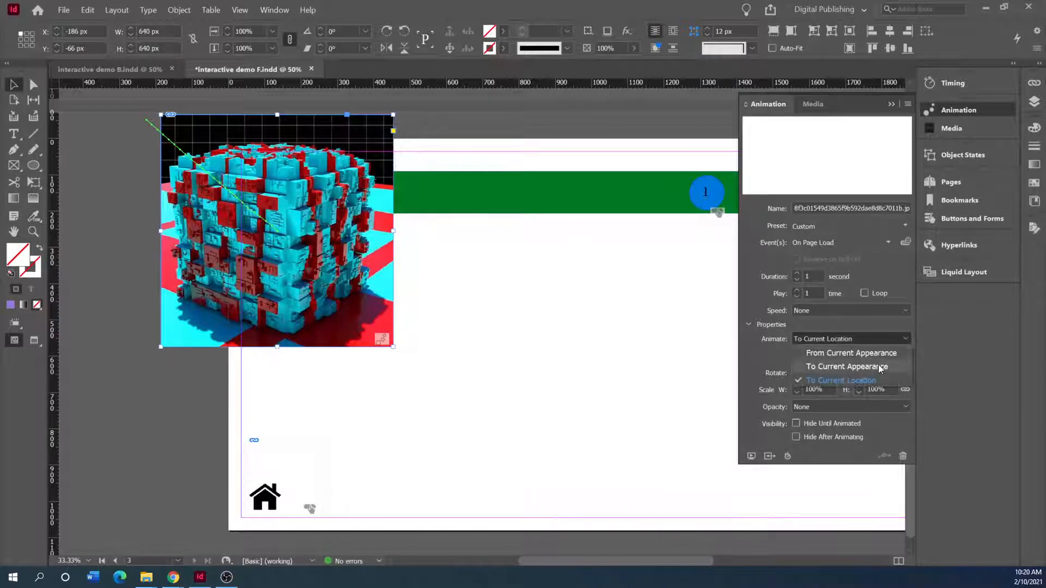
click(878, 366)
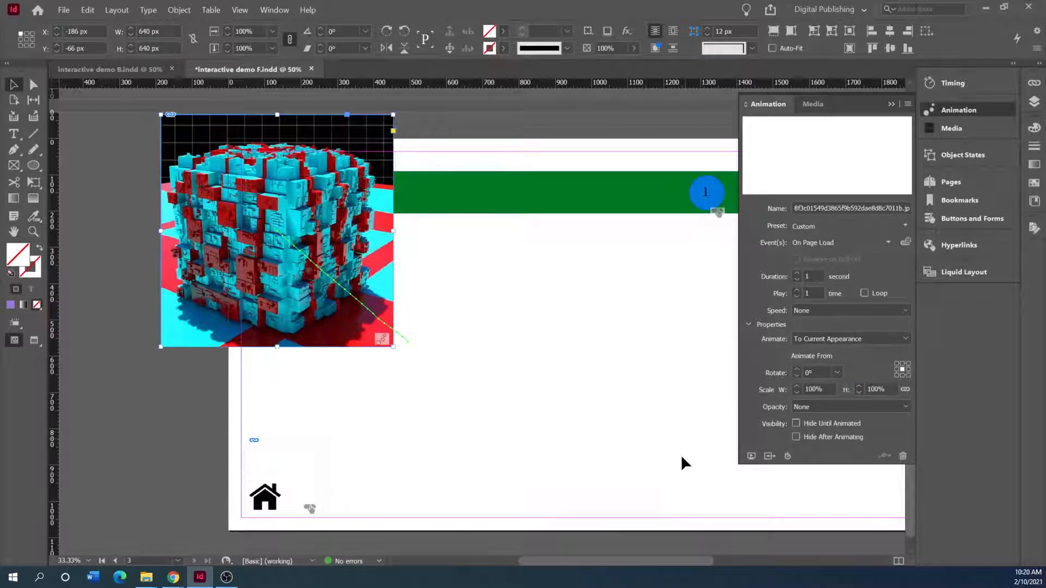
click(751, 456)
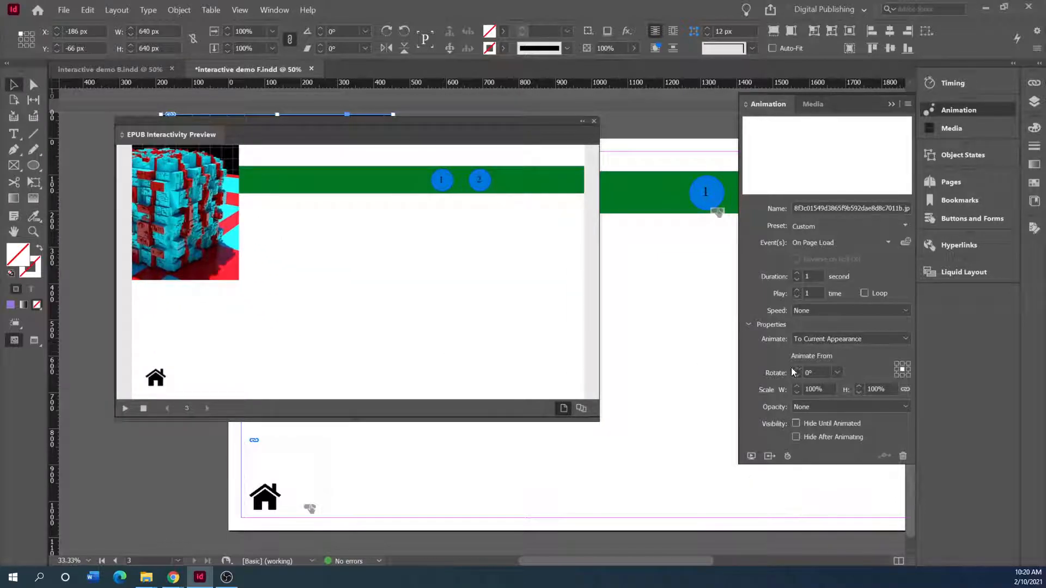
Set the cube image to animate From Current Appearance and replay the interactivity preview
click(896, 339)
click(880, 353)
click(125, 409)
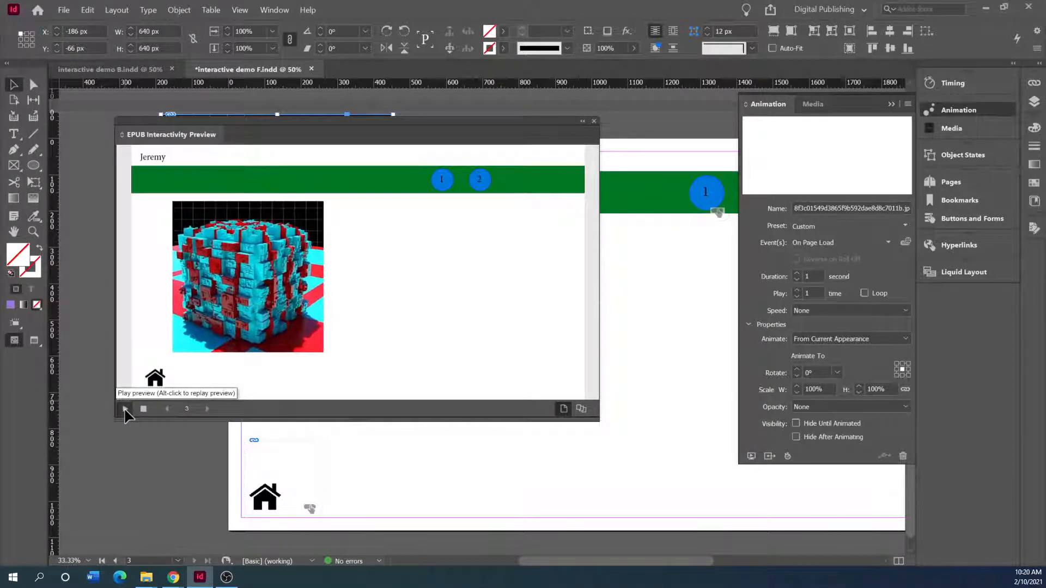
Stretch the cube image's motion path towards the page's lower middle, to about 826 by 527 px
drag(483, 132, 427, 491)
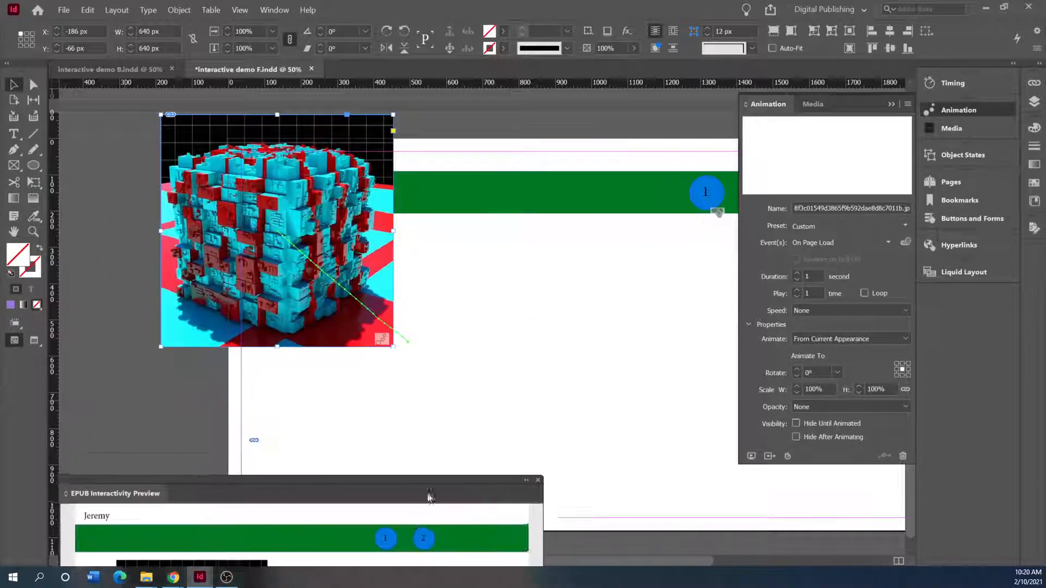
click(406, 339)
drag(407, 343, 577, 421)
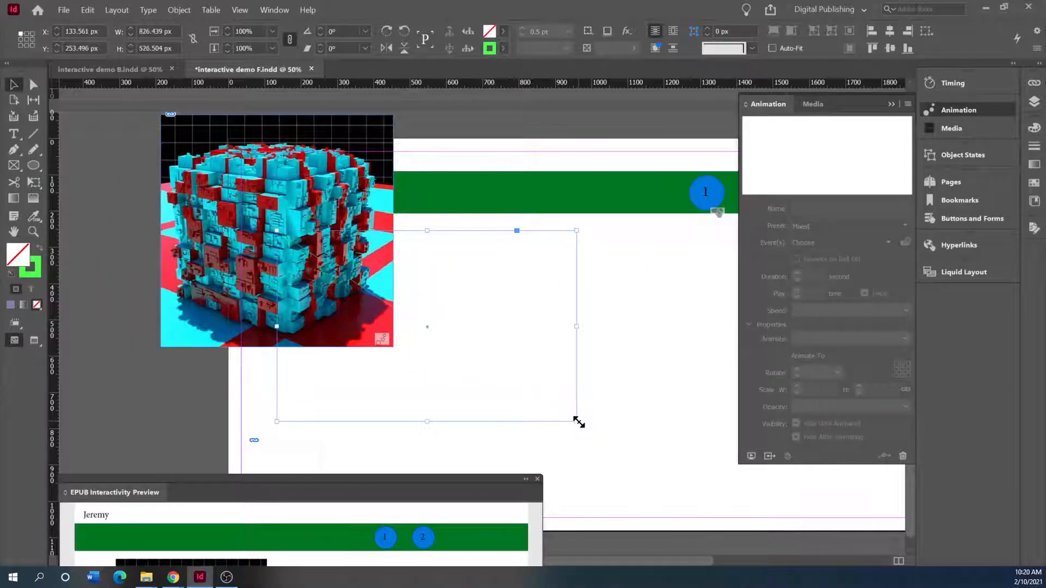
Replay the interactivity preview of page 3 to check where the cube image ends on its stretched motion path
drag(346, 492, 476, 211)
click(205, 489)
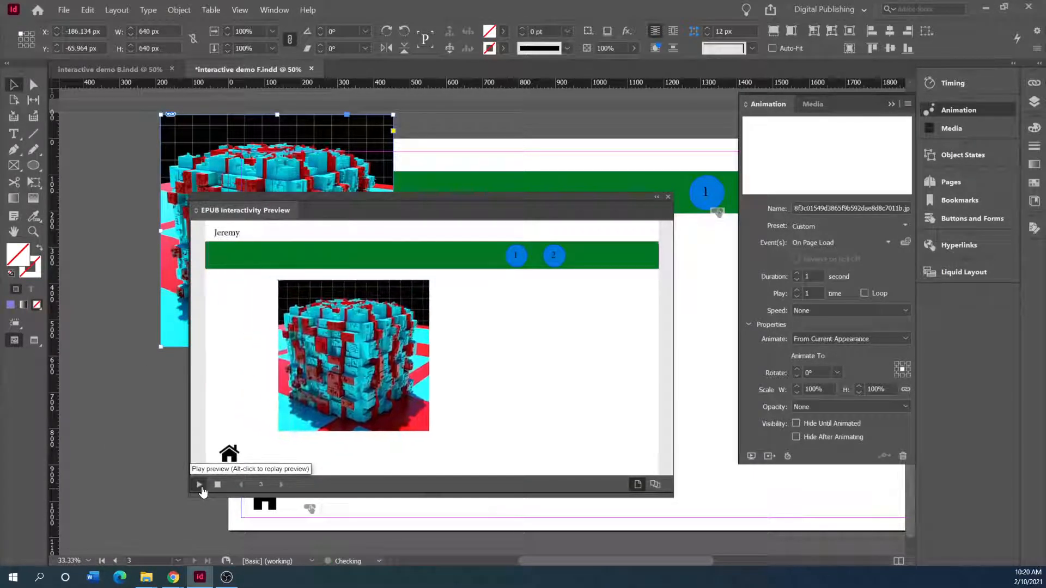
drag(439, 208, 340, 303)
scroll(493, 275, down, 1)
scroll(479, 285, up, 5)
drag(420, 313, 523, 201)
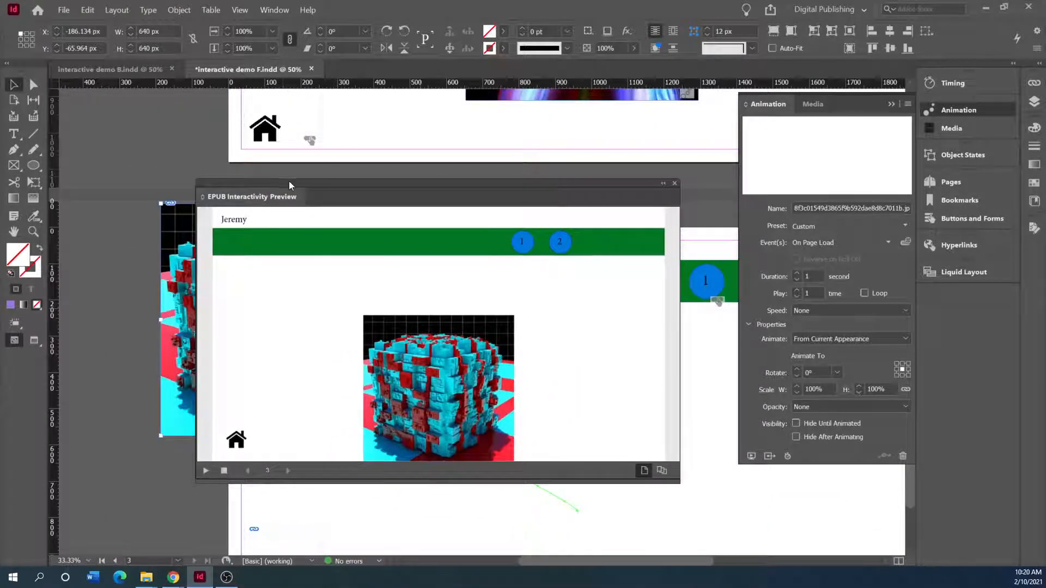
Publish all pages online as a new document titled interactive demo F, exported as single pages
click(65, 10)
click(90, 223)
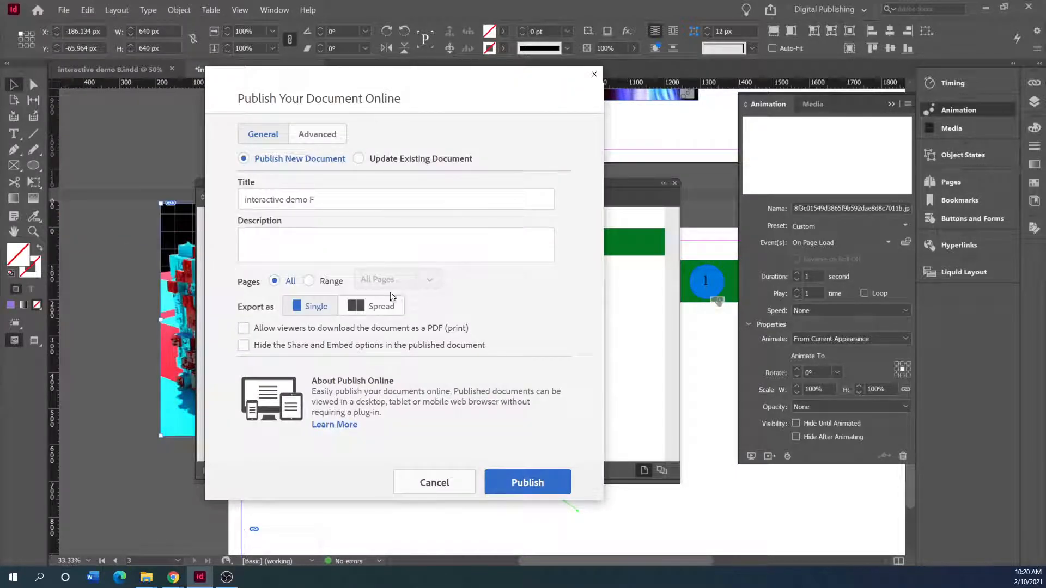
click(537, 482)
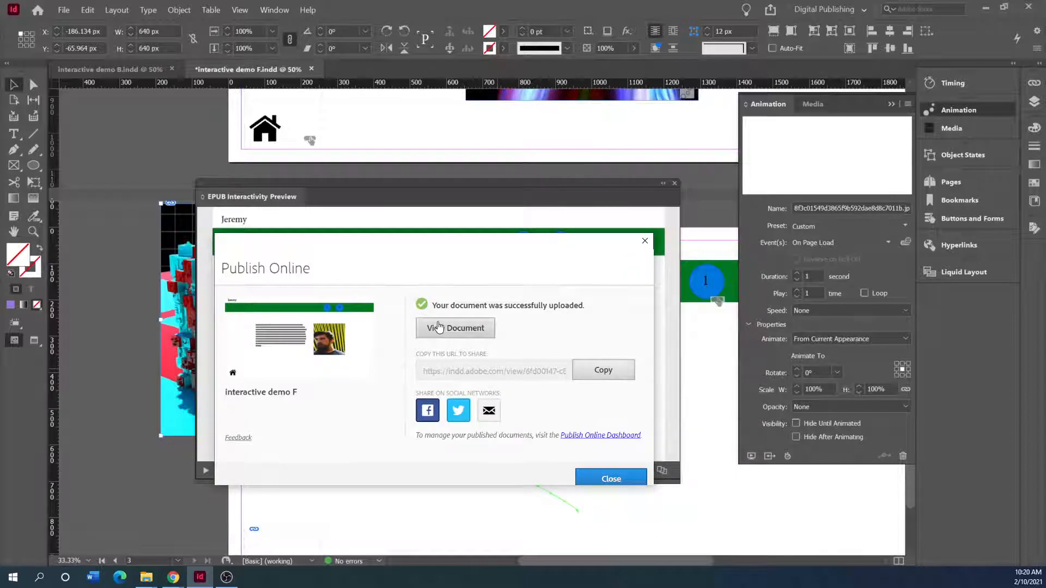
View the published document in the browser, test page buttons 1 and 2 and their image animations, and close the browser
click(445, 330)
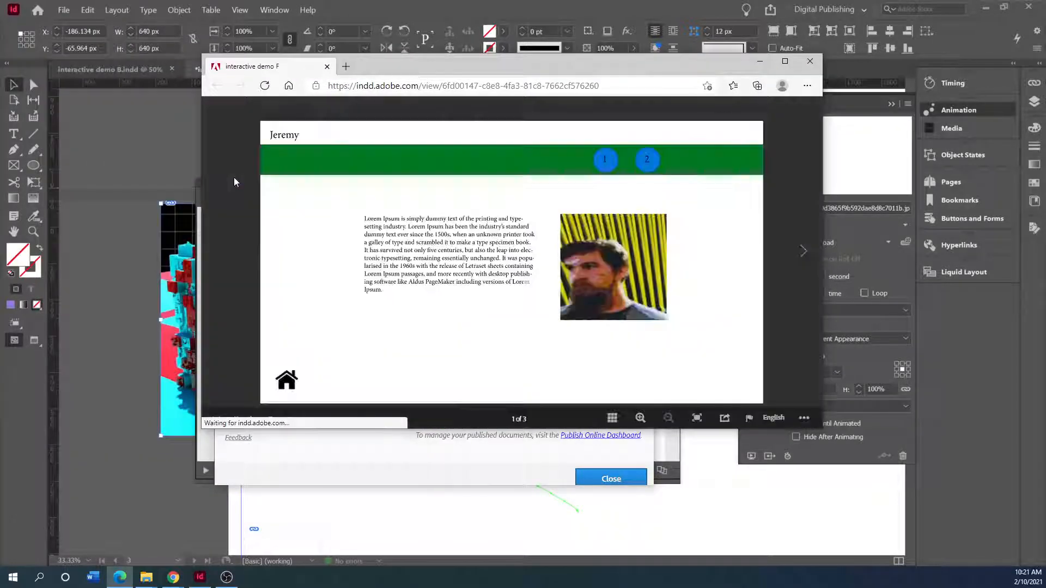
click(604, 159)
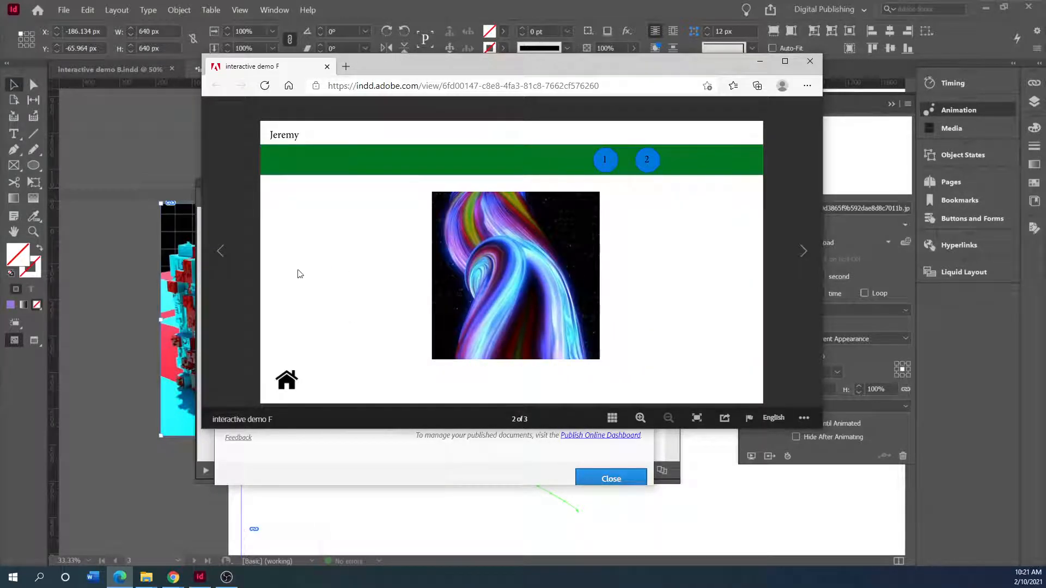
click(647, 159)
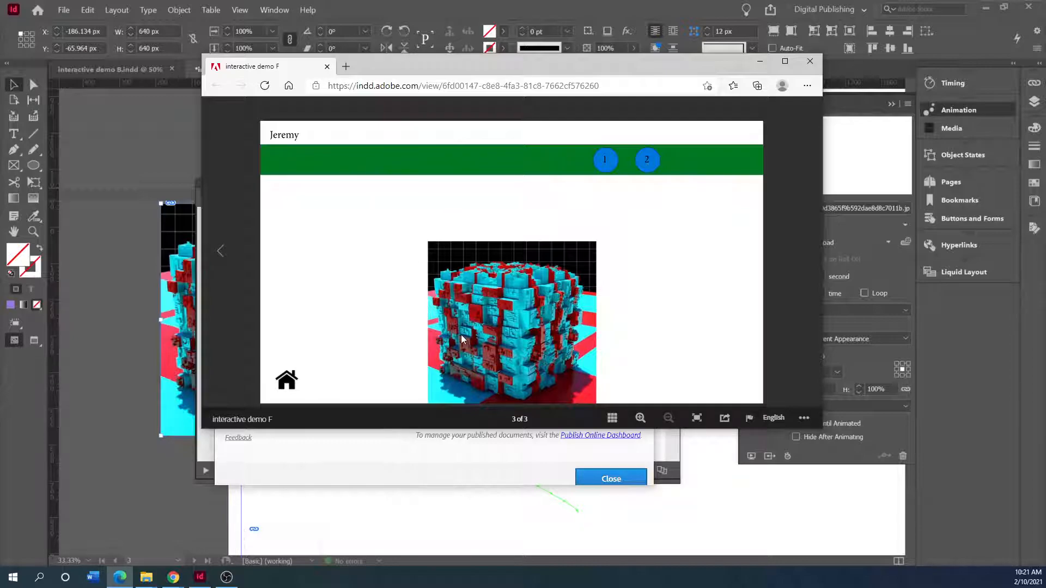
drag(410, 58, 328, 112)
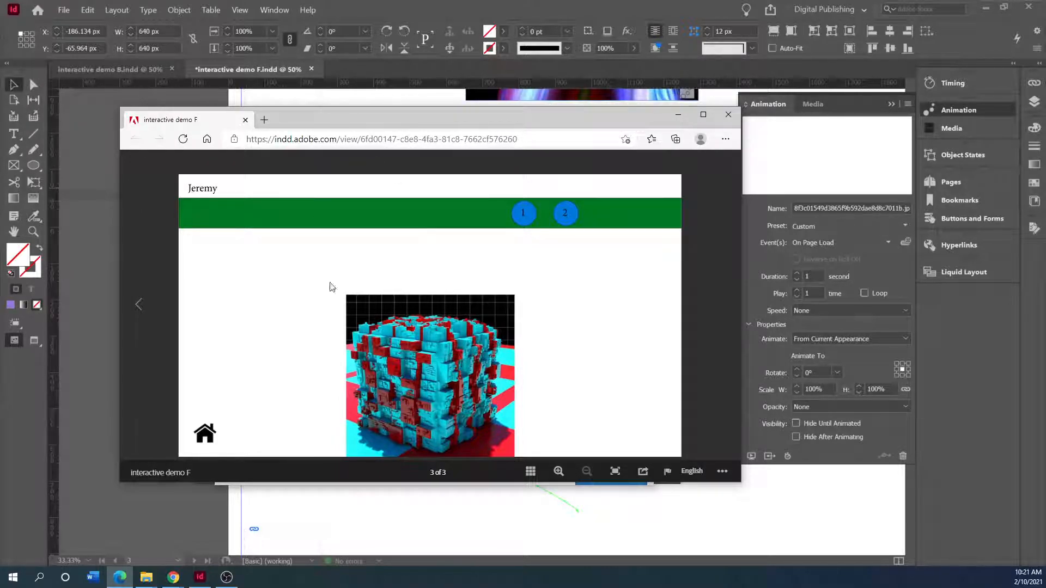
drag(343, 120, 337, 335)
click(551, 305)
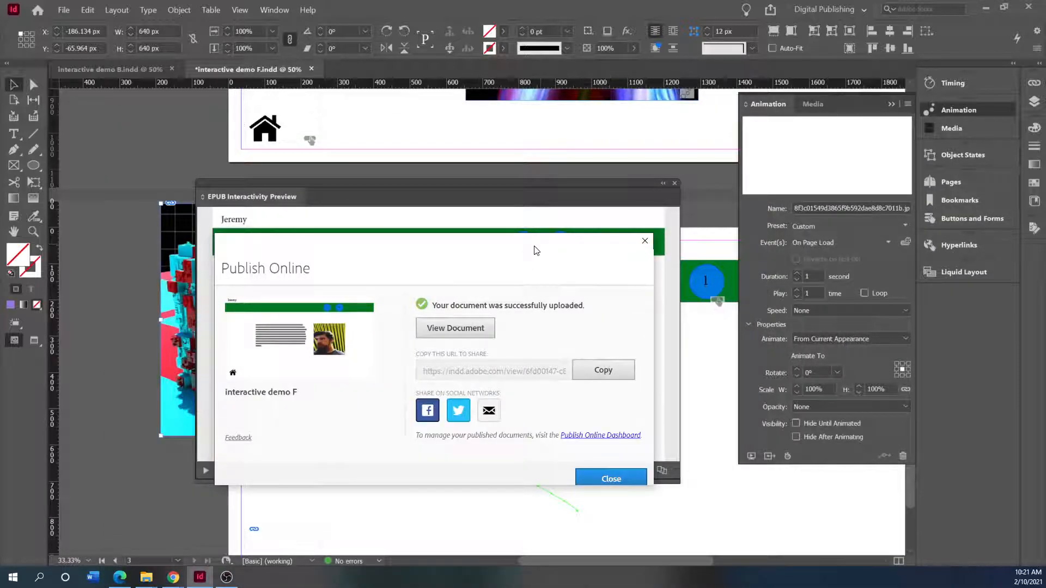
Close the Publish Online confirmation and the EPUB Interactivity Preview
drag(534, 247, 448, 360)
click(558, 353)
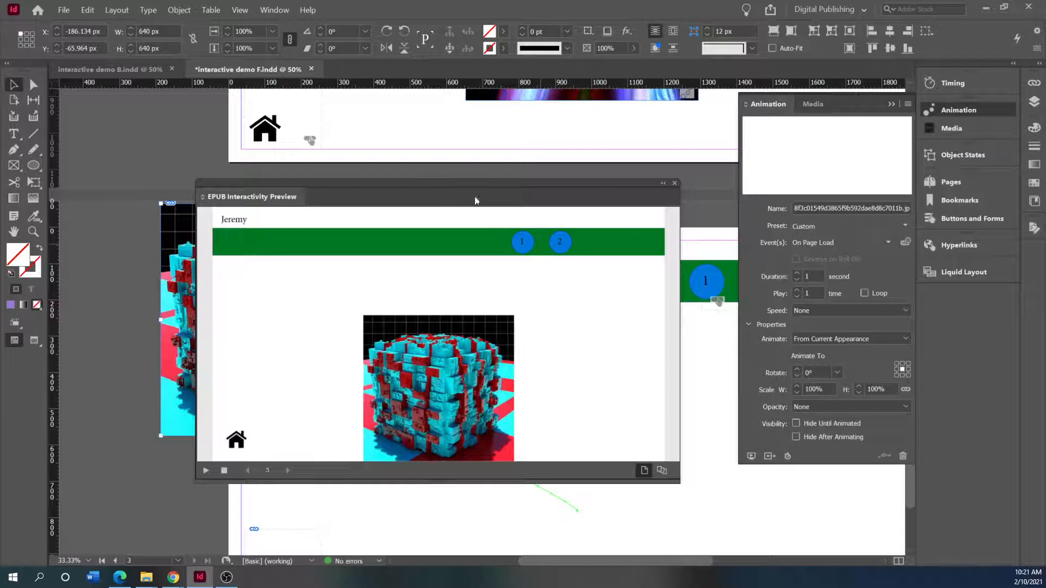
drag(459, 197, 459, 250)
click(674, 244)
scroll(495, 341, up, 3)
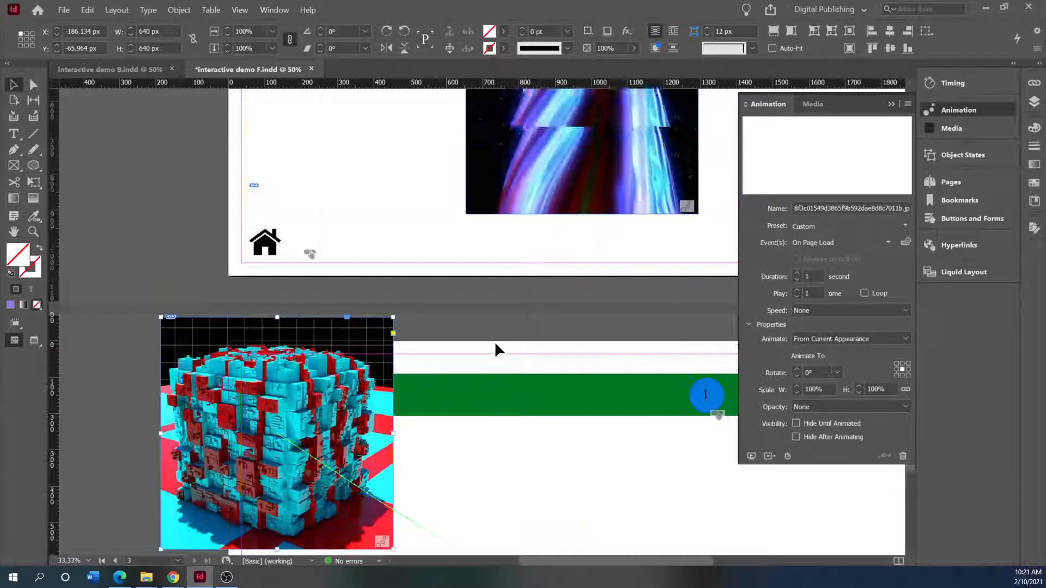
scroll(495, 341, up, 15)
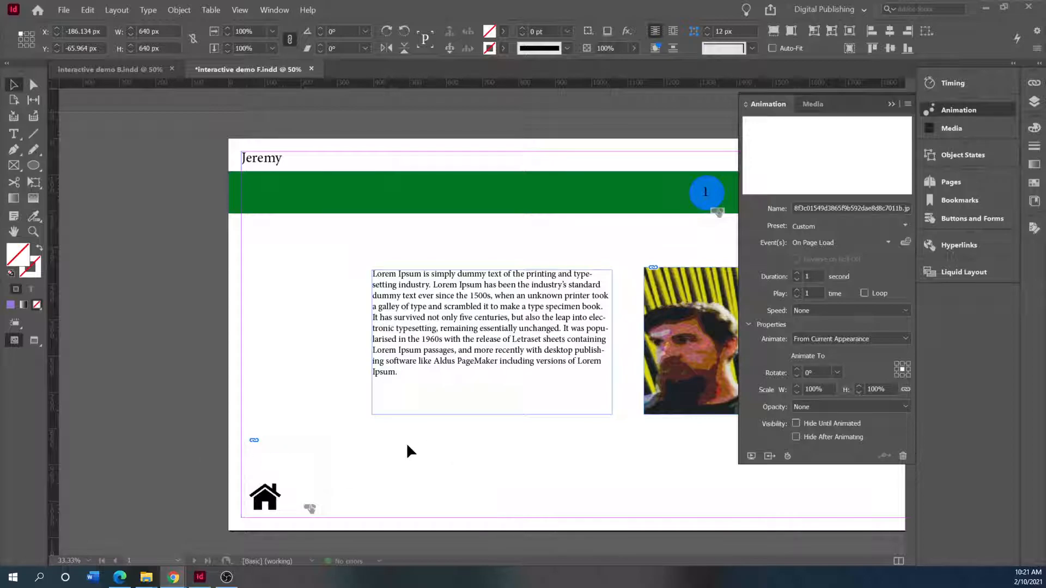
scroll(408, 447, down, 10)
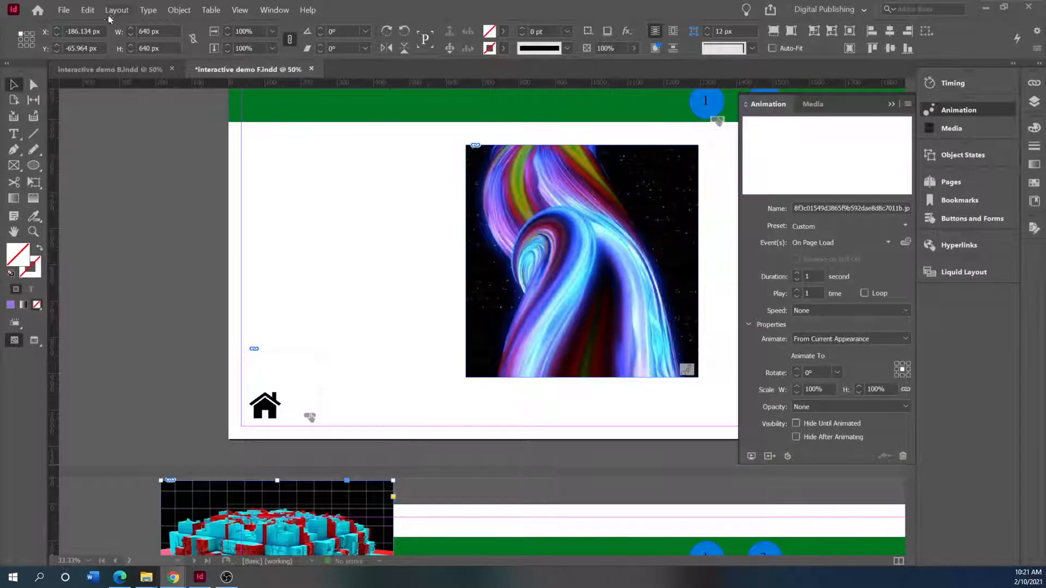
Review the export file formats for interactive demo F, including Adobe PDF (Interactive), and close the Export dialog without exporting
click(63, 10)
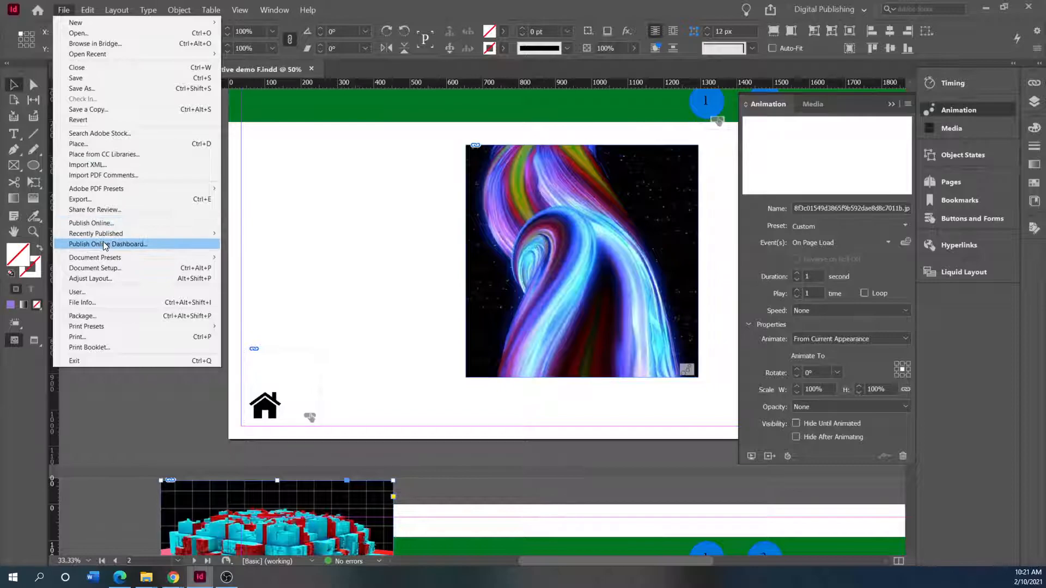
click(101, 201)
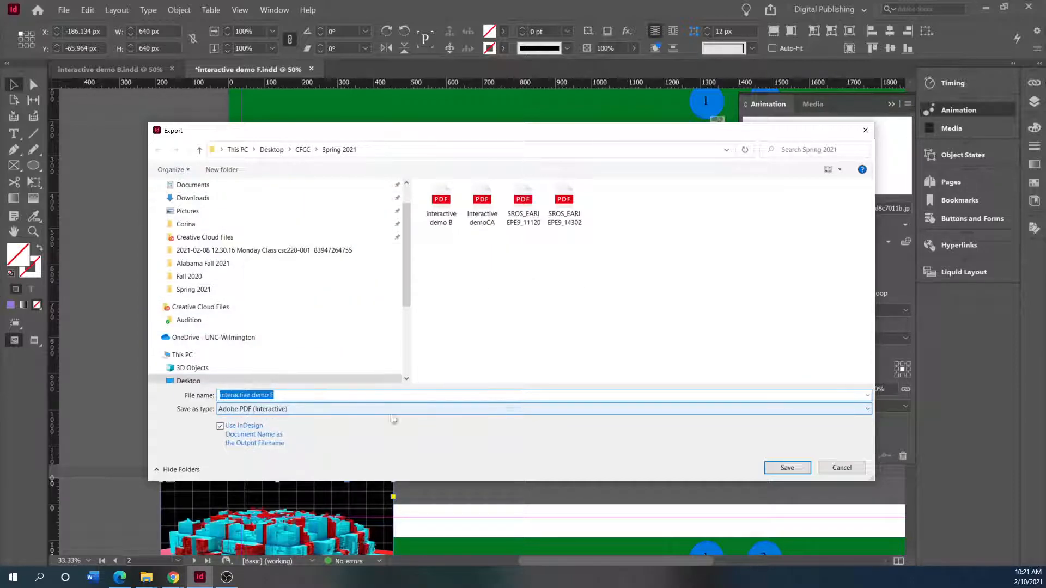
click(867, 410)
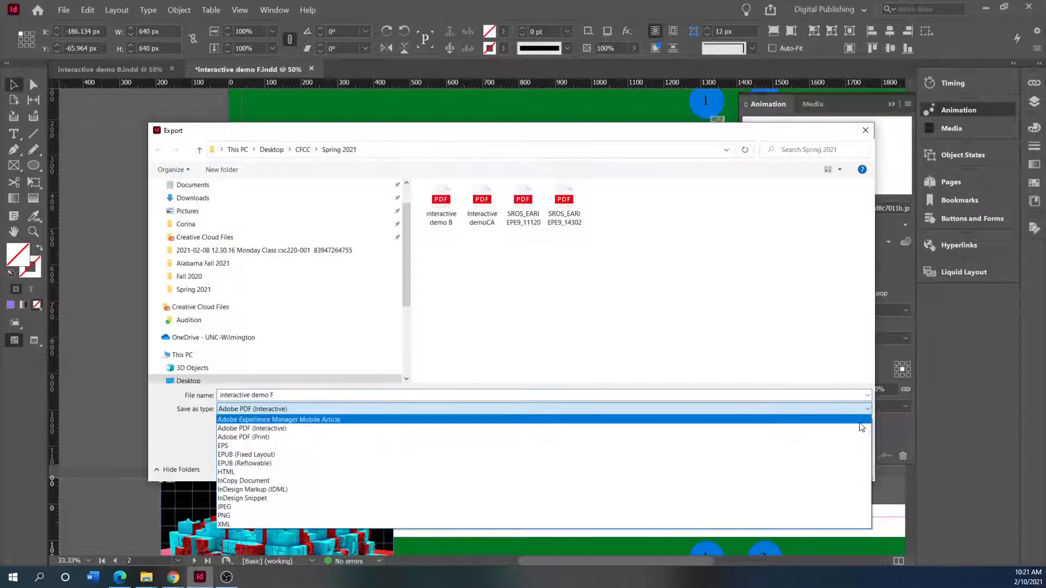
click(654, 428)
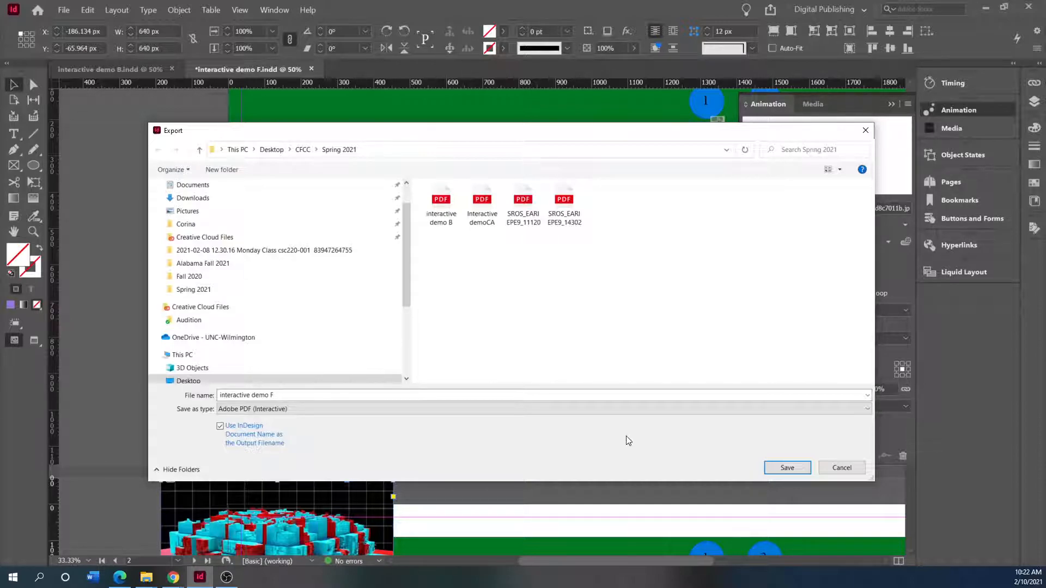
mouse_move(281, 133)
mouse_down()
mouse_move(329, 147)
mouse_move(277, 151)
mouse_up()
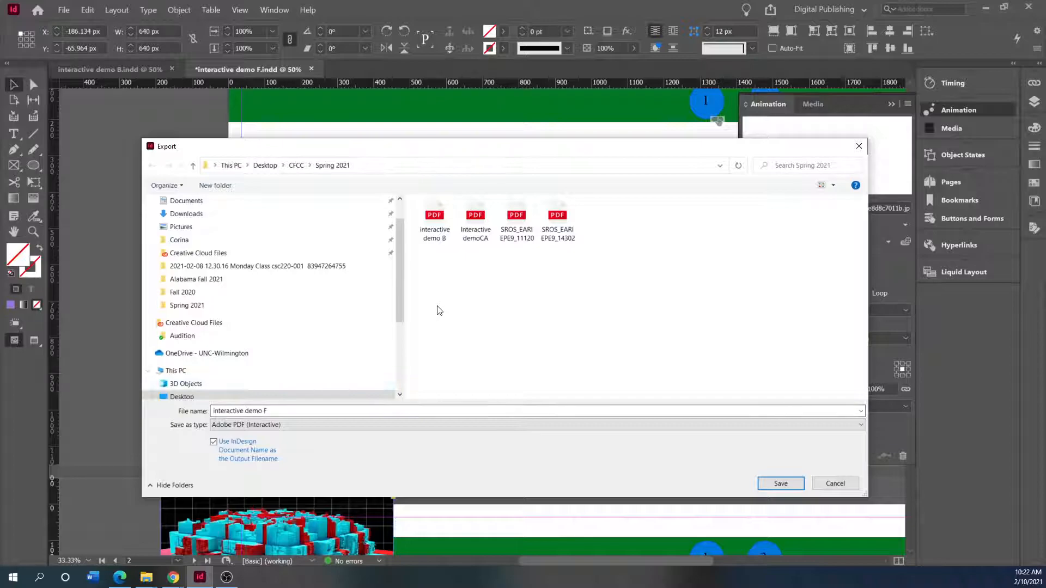
drag(265, 148, 221, 170)
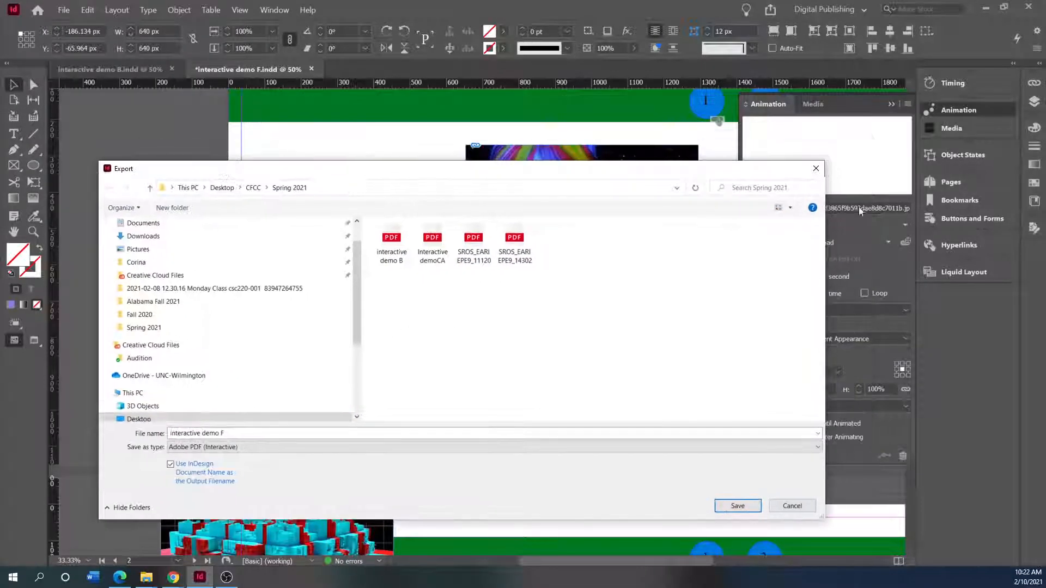
click(816, 169)
Try to select the button 1 circle on page 1 and show its button settings
scroll(459, 395, up, 15)
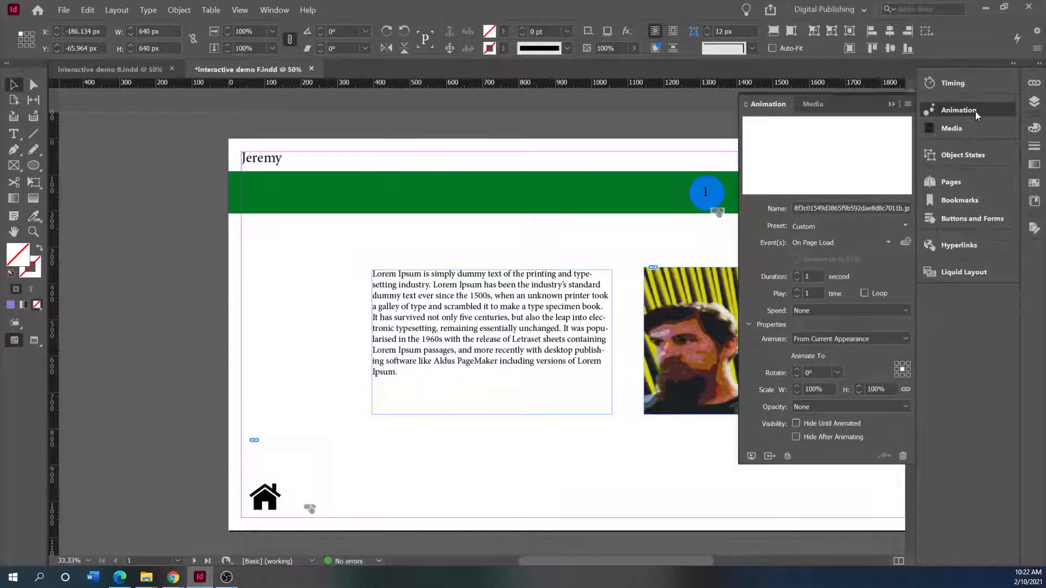
click(906, 311)
click(895, 287)
scroll(495, 392, down, 2)
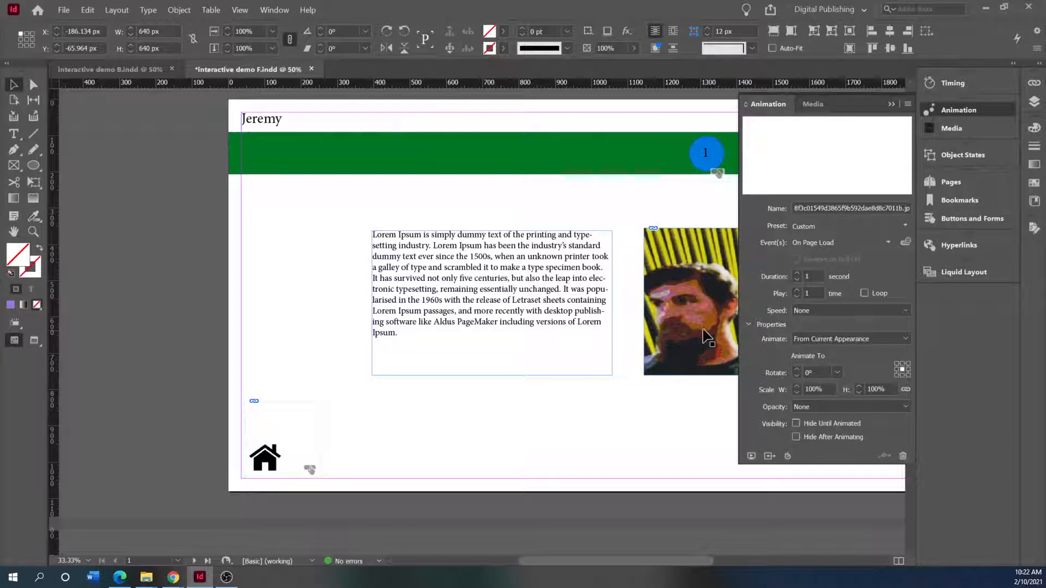
click(721, 165)
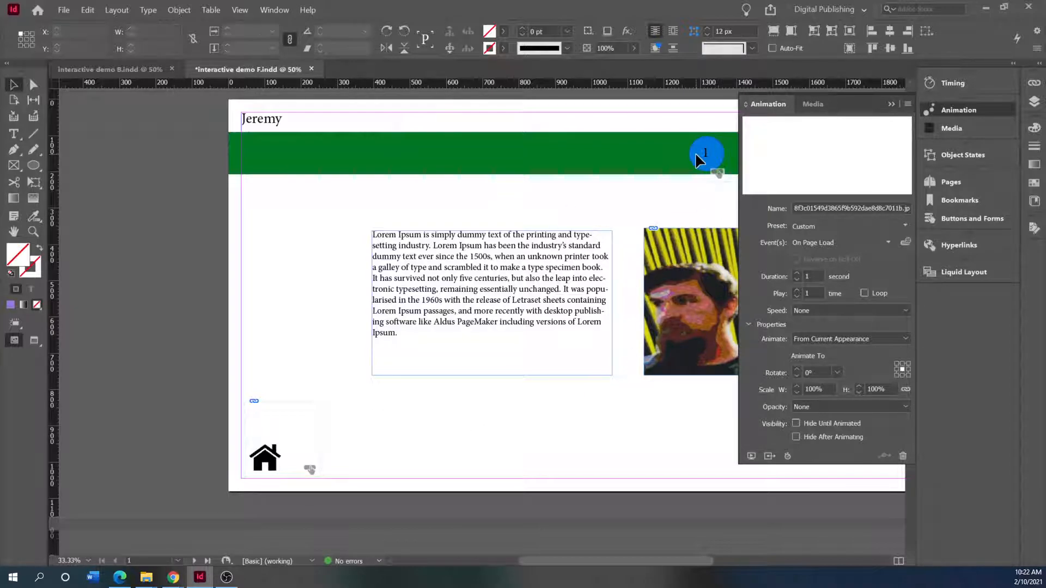
click(959, 217)
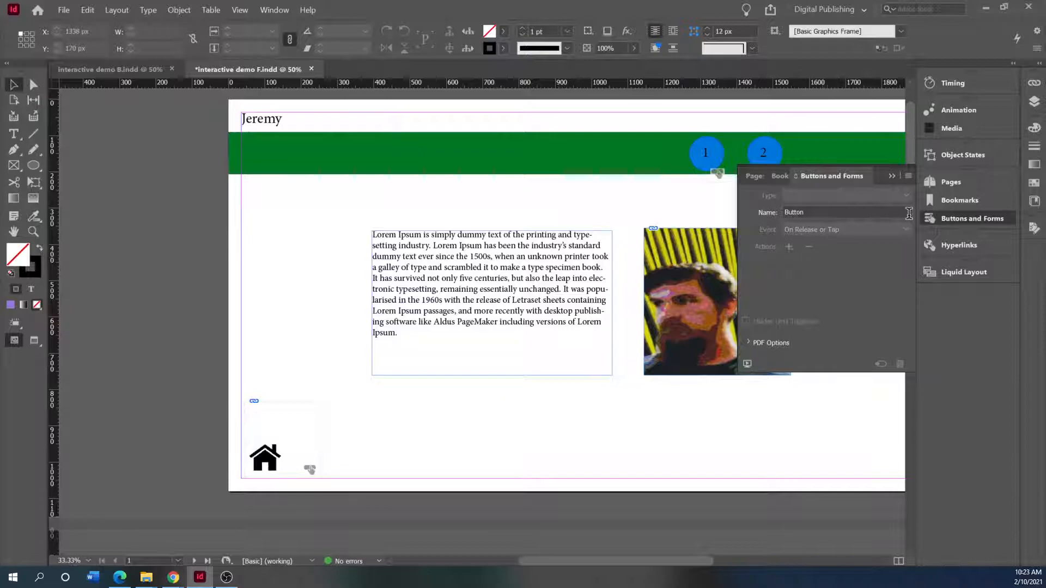
click(667, 265)
click(613, 203)
scroll(531, 436, up, 1)
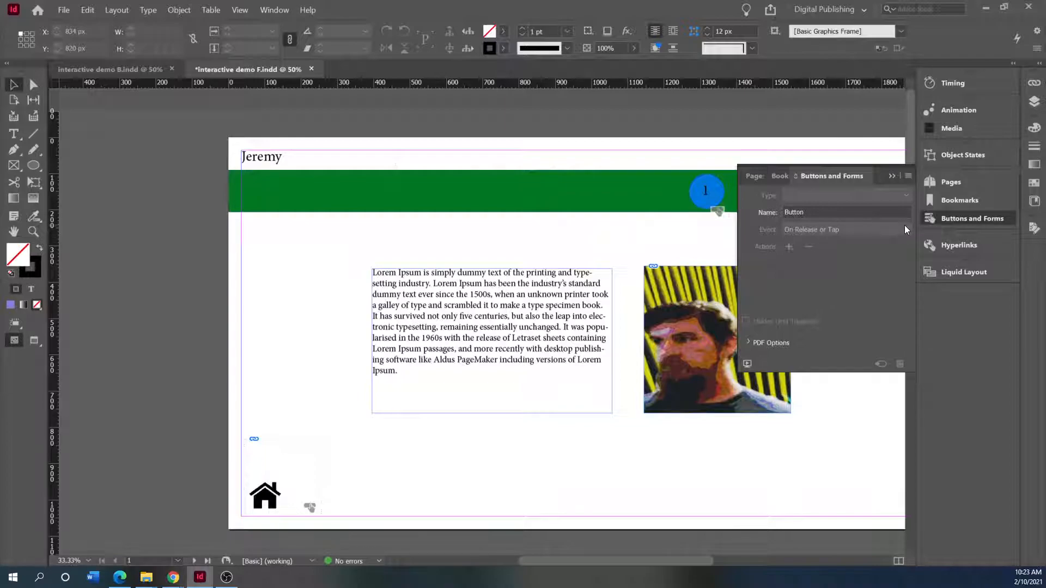
On A-Master, convert the green header bar into an interactive element of type Button
click(755, 175)
double_click(881, 212)
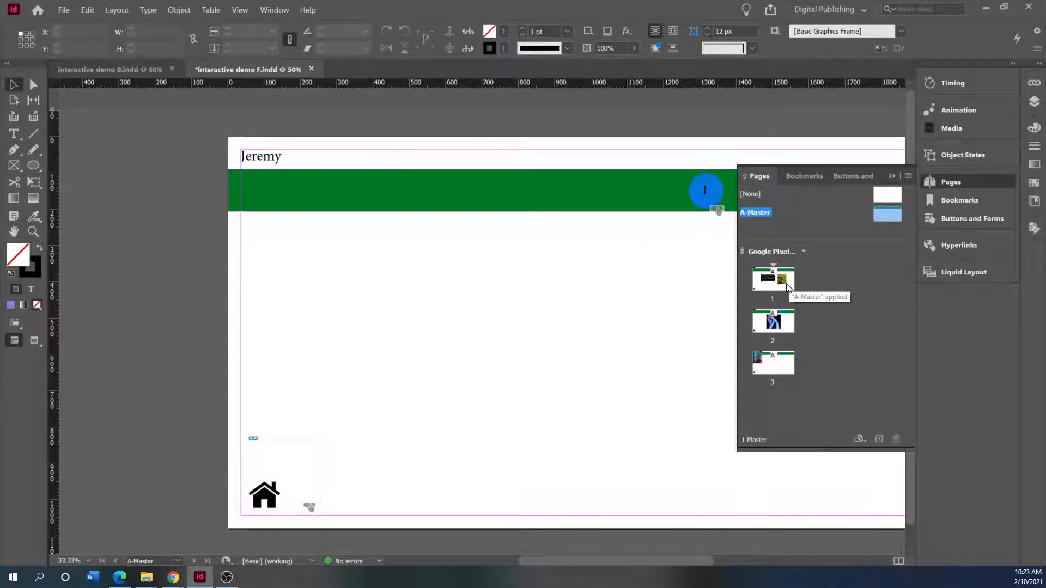
click(771, 285)
click(691, 199)
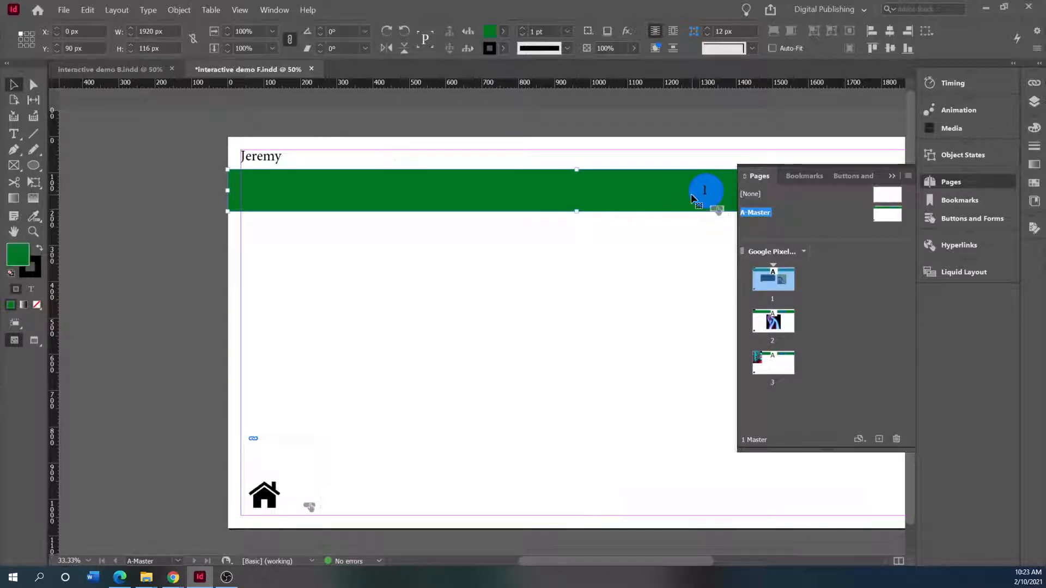
click(940, 219)
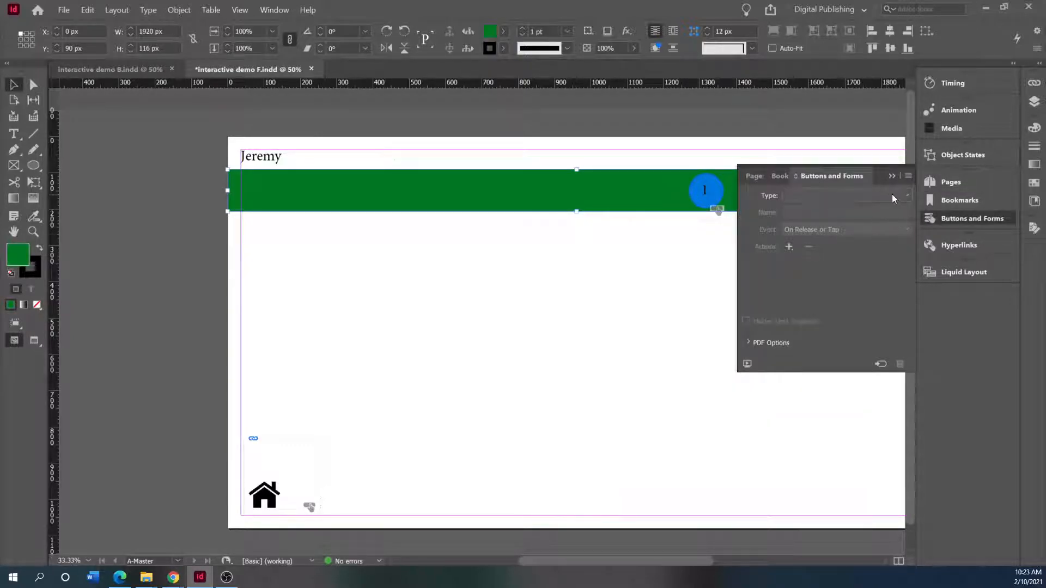
click(907, 194)
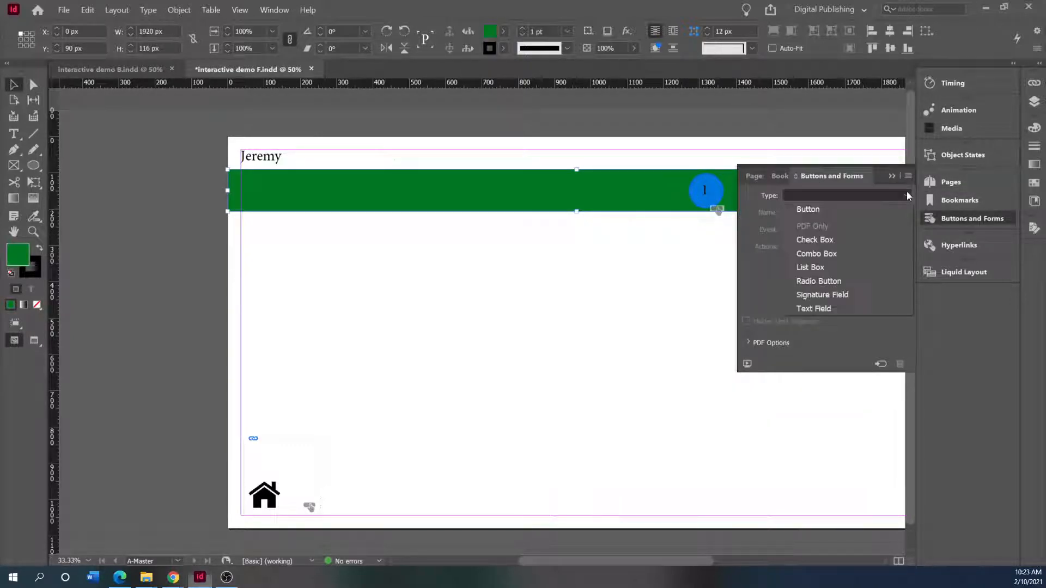
click(832, 210)
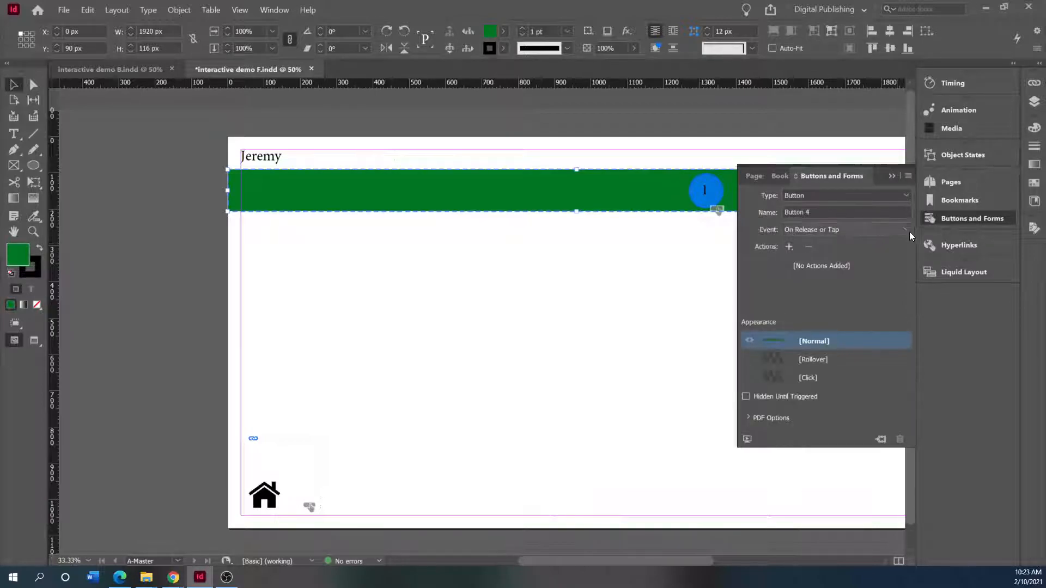
Set the green bar button's event to On Click and open the list of actions to add
click(904, 230)
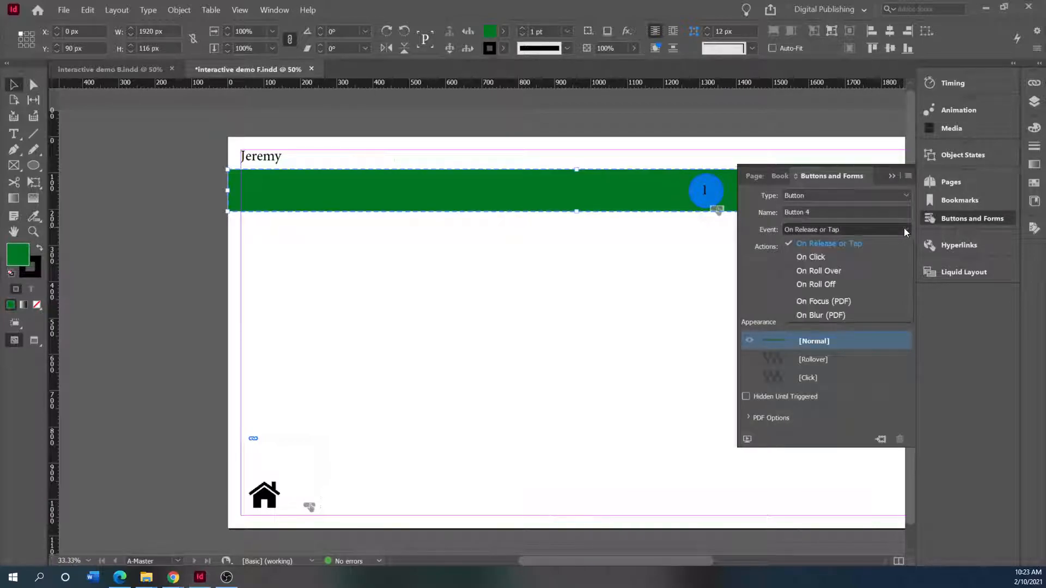
click(884, 254)
click(789, 247)
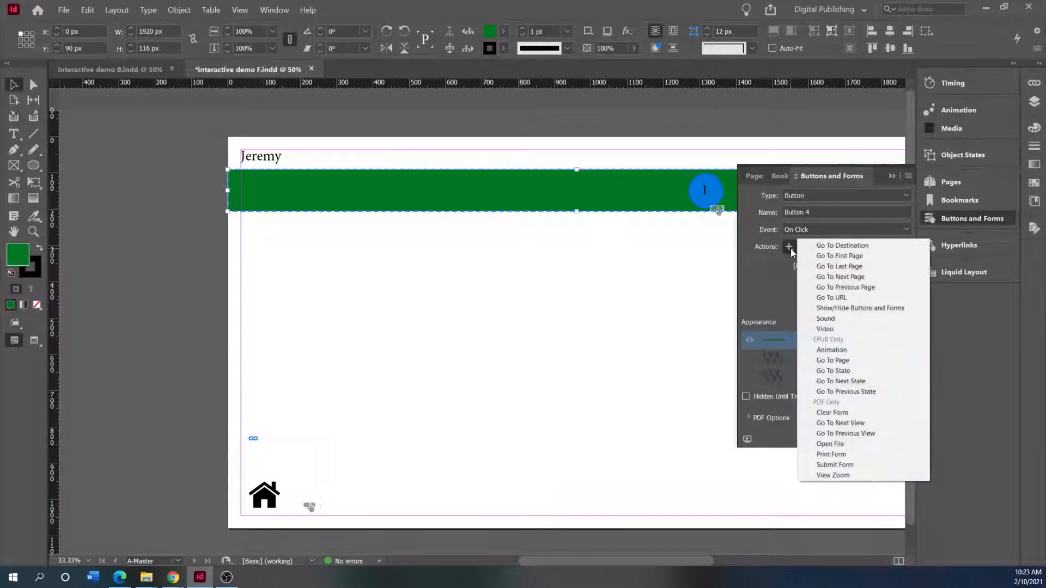